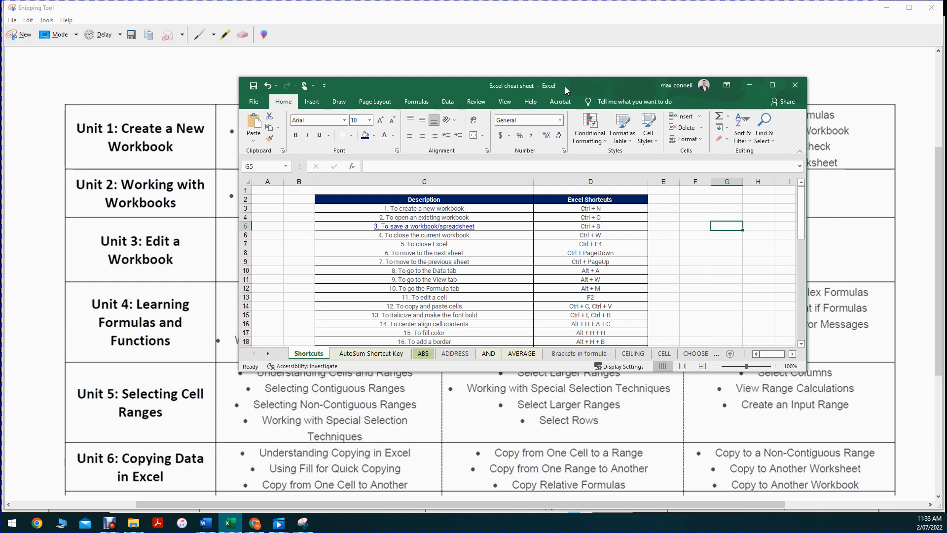
- Maximize the Excel cheat sheet window, create a new blank workbook and add a second worksheet to it
double_click(558, 88)
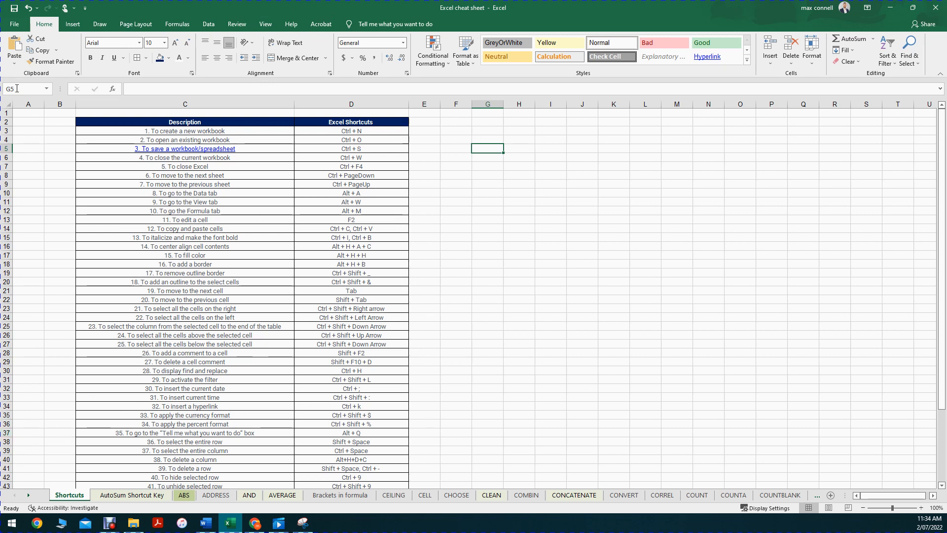
click(10, 27)
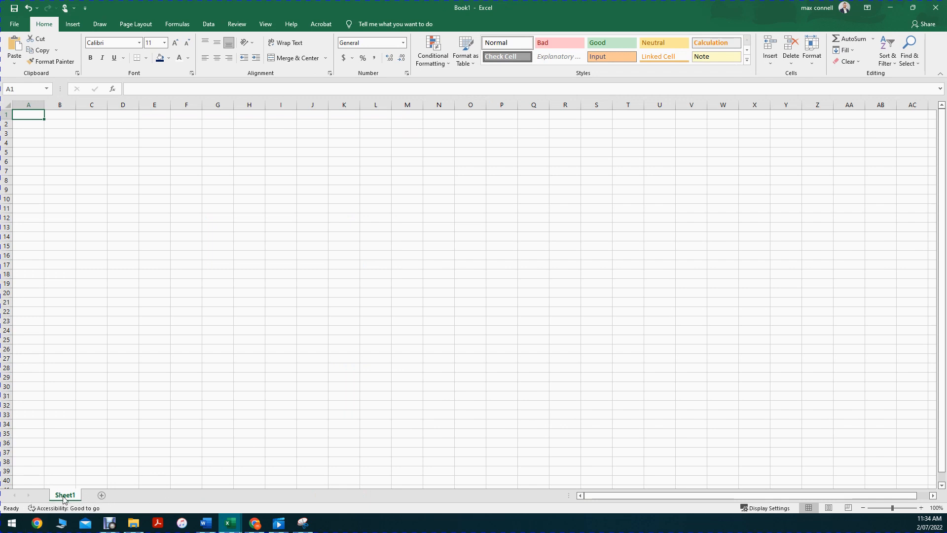
click(102, 495)
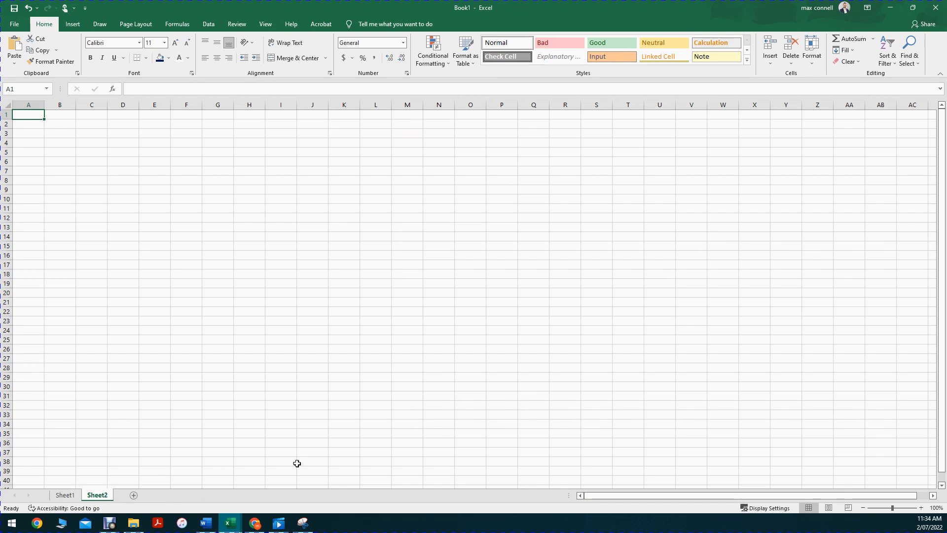
click(64, 496)
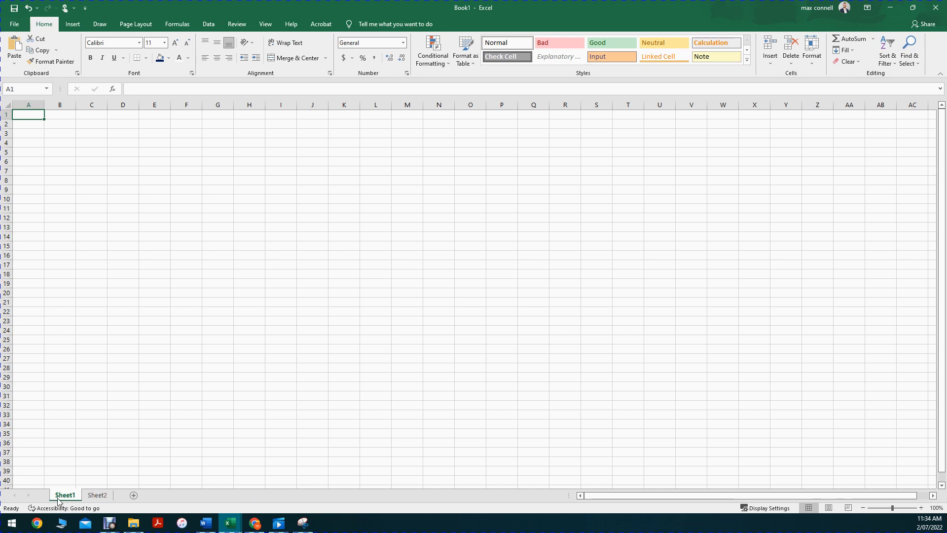
click(97, 496)
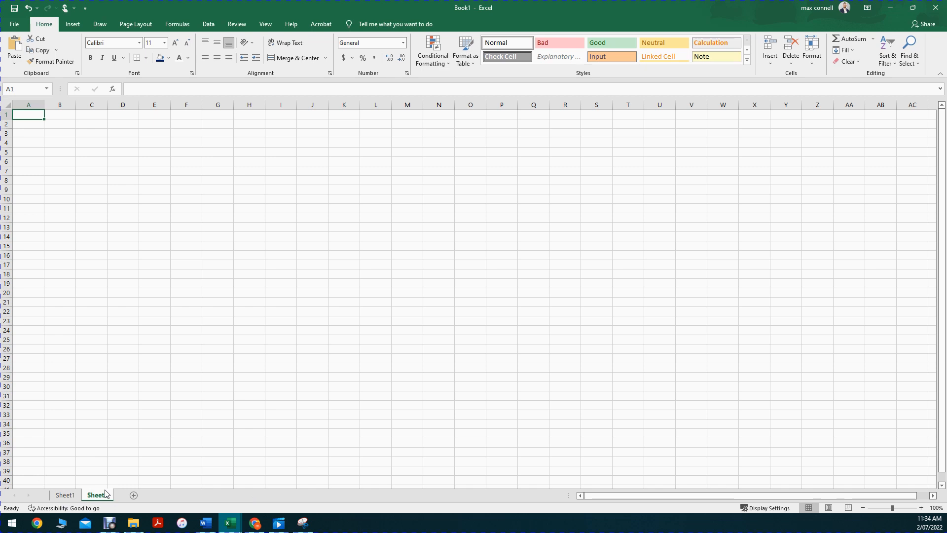
click(69, 499)
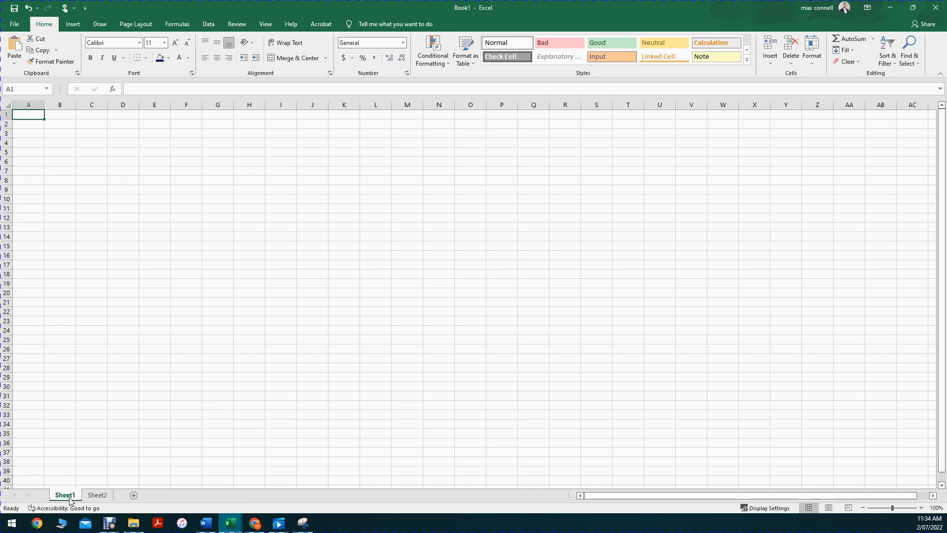
- Rename the first worksheet as "output" and select the range C4:H12 on it
double_click(65, 496)
text(output)
key(Return)
drag(91, 145, 260, 220)
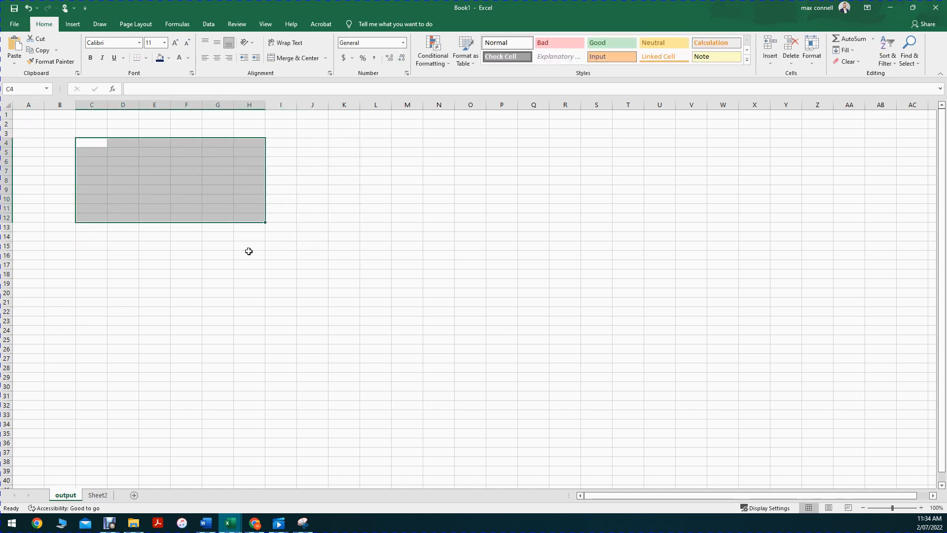
- Add a third worksheet after Sheet2, name it "working" and select the range B2:N38 on it
click(98, 496)
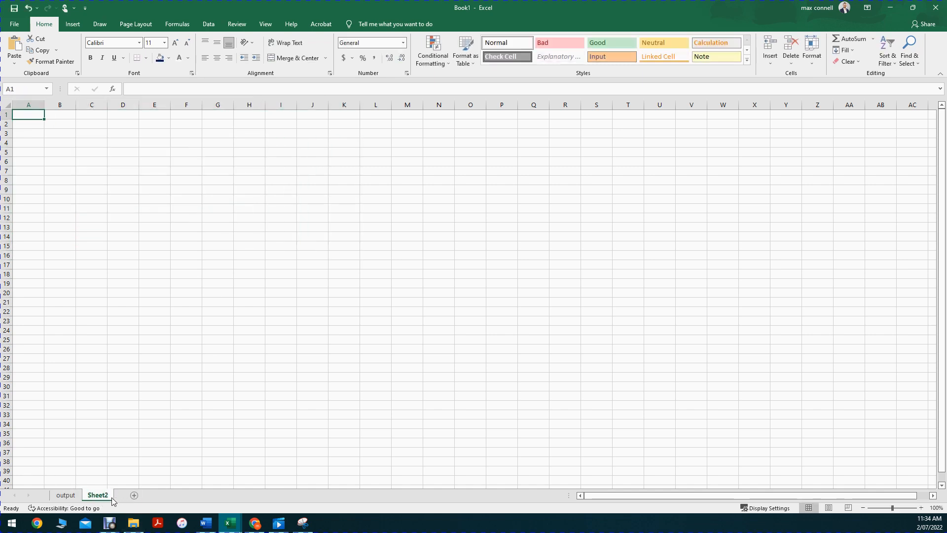
click(134, 495)
double_click(129, 497)
text(working)
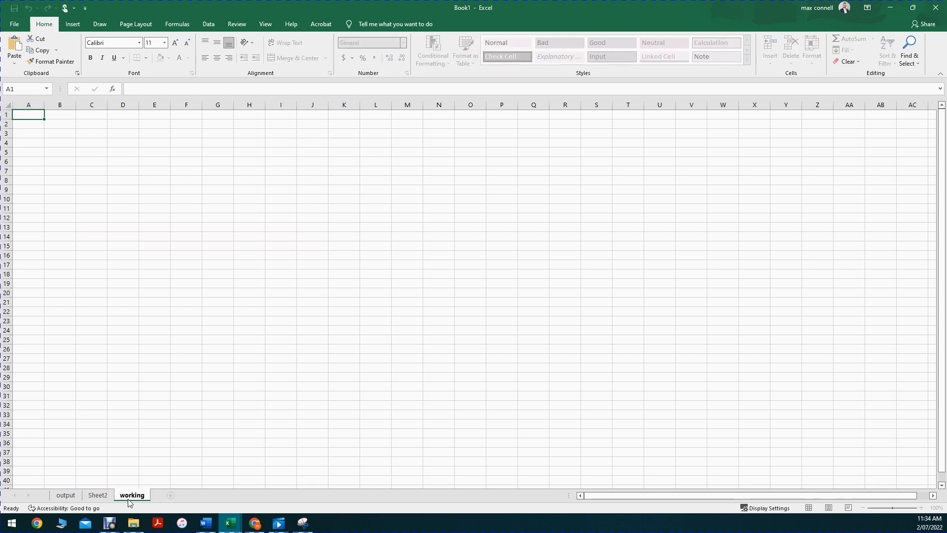
key(Return)
drag(66, 125, 434, 461)
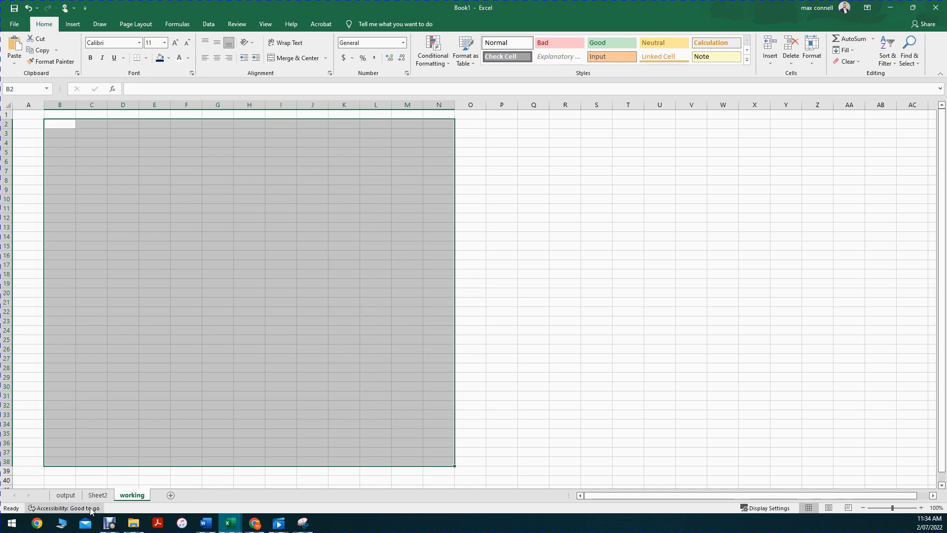
- Rename Sheet2 as "Workings>" and give its sheet tab a dark blue colour
click(94, 496)
text(Workings>)
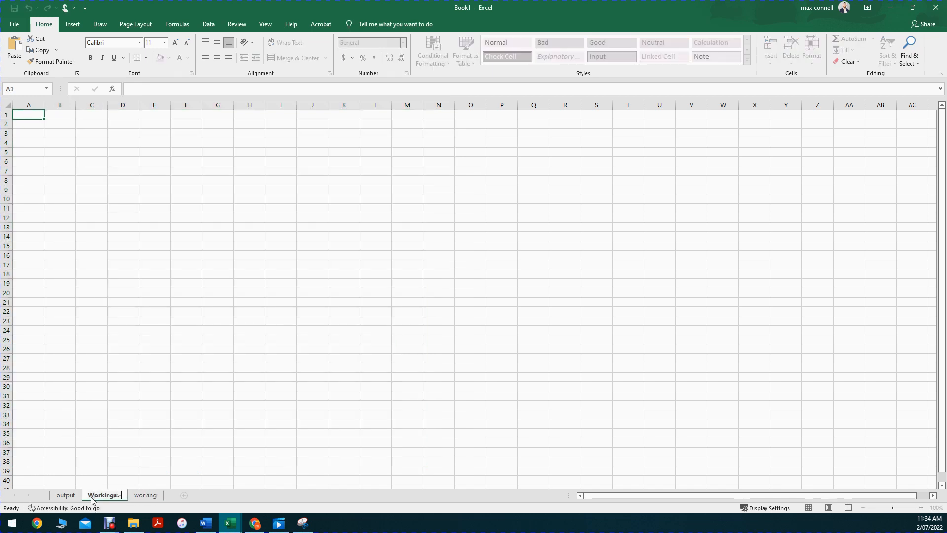
key(Return)
right_click(91, 500)
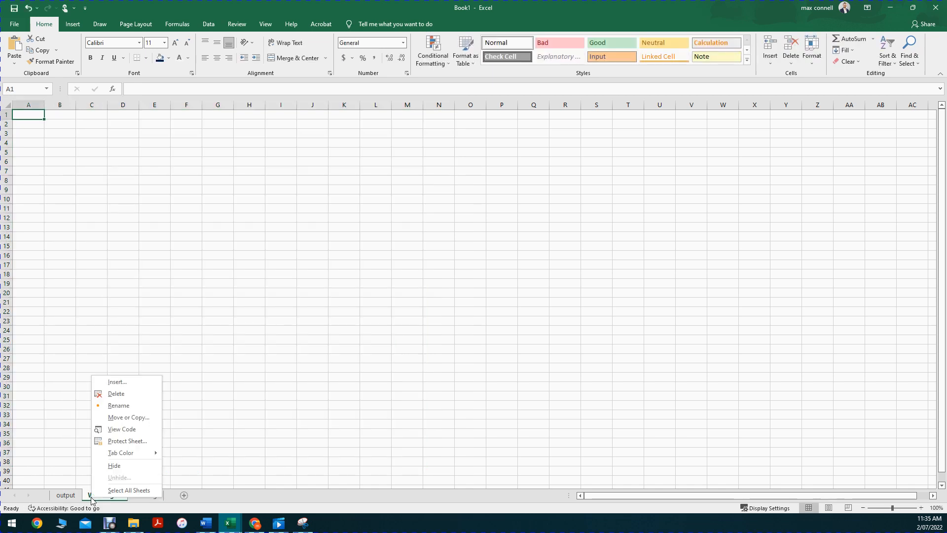
mouse_move(123, 456)
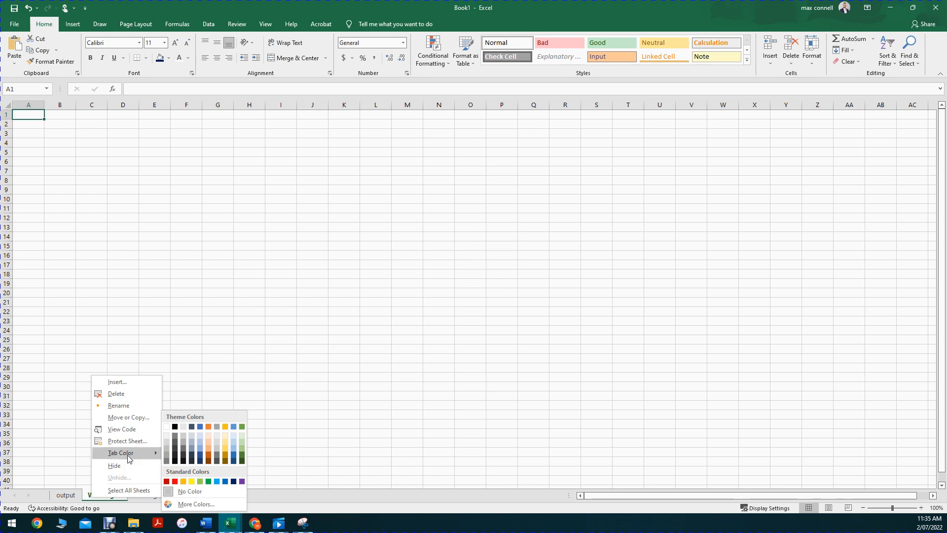
click(232, 482)
- Review the order of the output, Workings> and working sheets, marking out the cell areas used on output and working
click(77, 496)
click(105, 496)
click(143, 497)
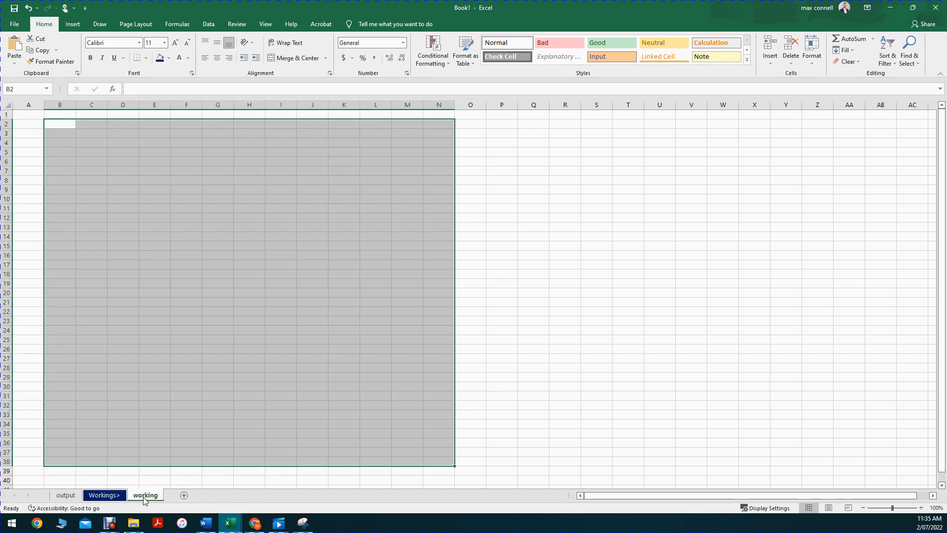
click(66, 496)
ctrl+click(114, 497)
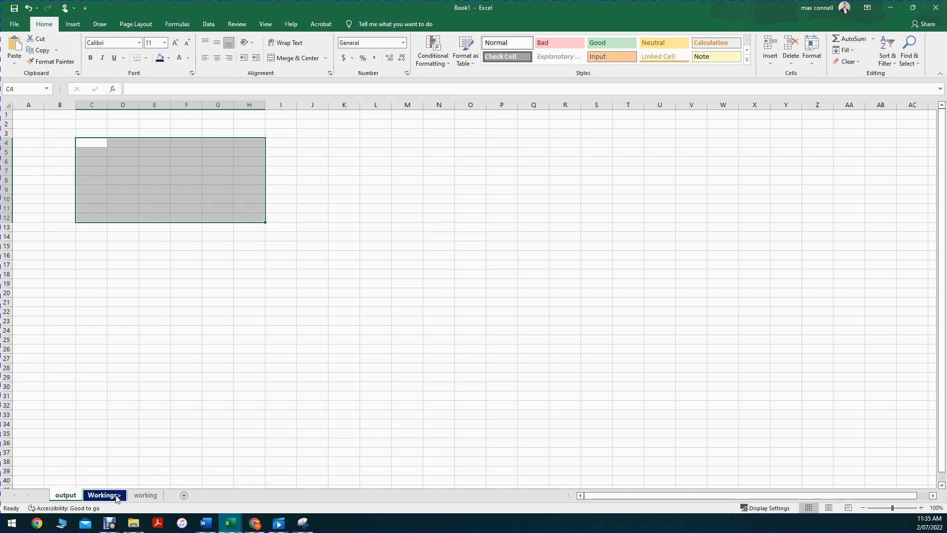
click(111, 328)
drag(86, 162, 265, 267)
click(145, 495)
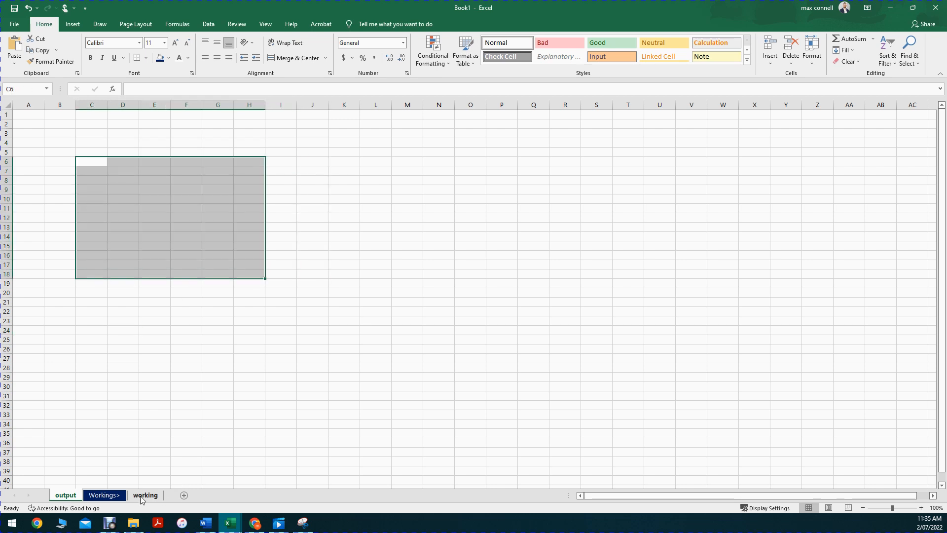
drag(120, 172, 403, 326)
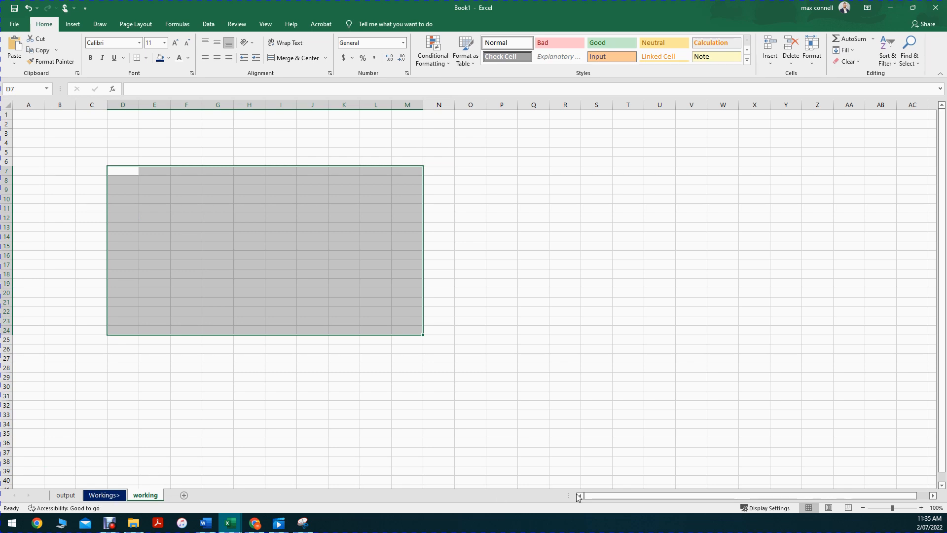
- Add another blank worksheet and arrange the sheets so that it sits between Workings> and working
click(184, 495)
drag(140, 498, 194, 496)
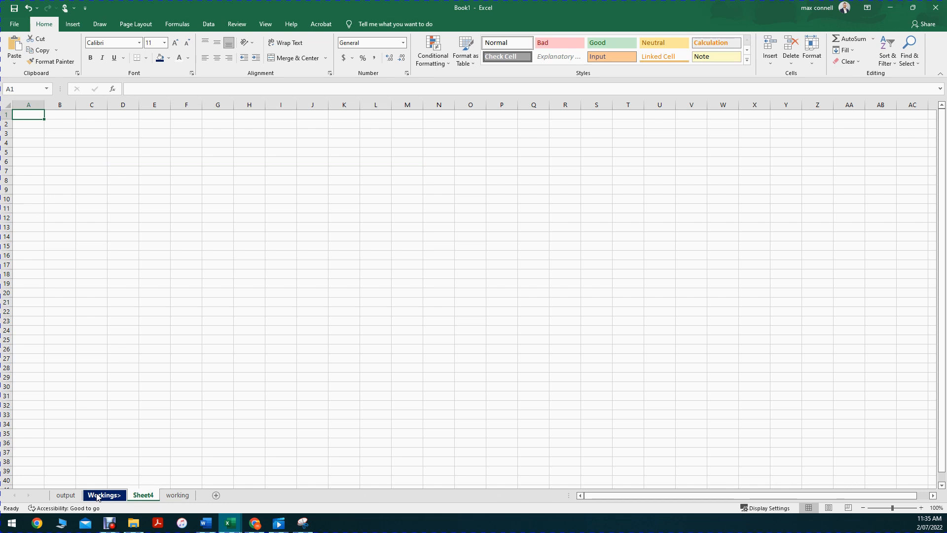
click(97, 496)
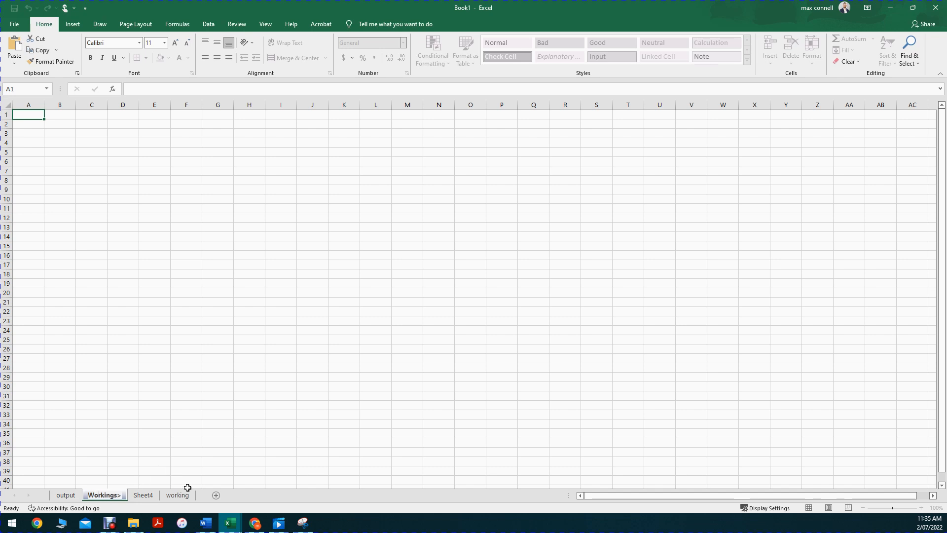
key(Return)
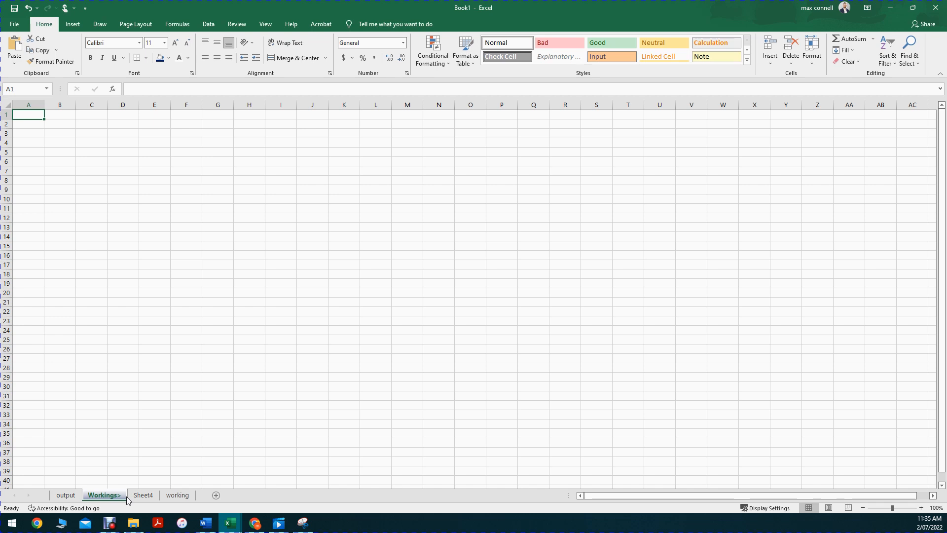
- Add a worksheet at the end of the workbook and name it "Source>"
click(215, 495)
drag(232, 496, 232, 495)
right_click(214, 493)
click(174, 472)
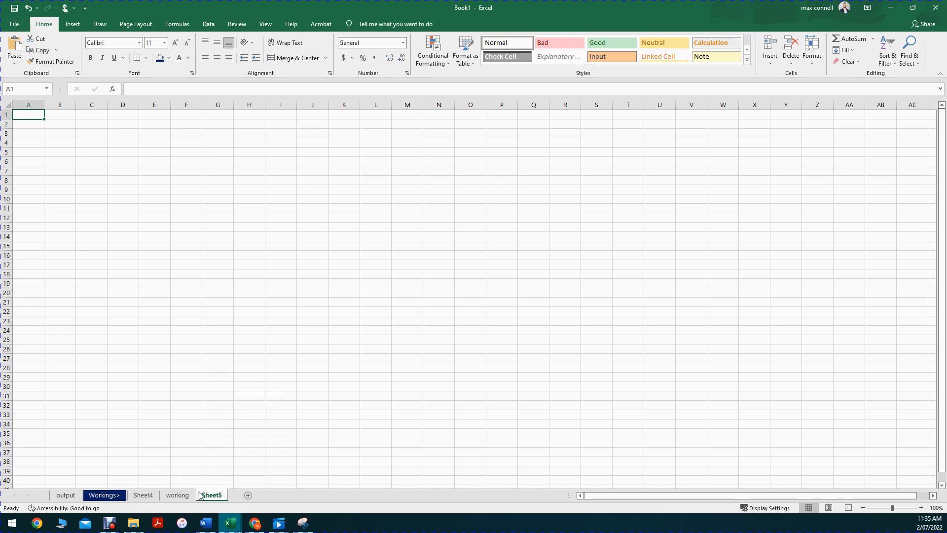
double_click(211, 495)
text(Source>)
key(Return)
- Give the Source> sheet tab the same dark blue colour as the Workings> divider
right_click(214, 495)
mouse_move(246, 445)
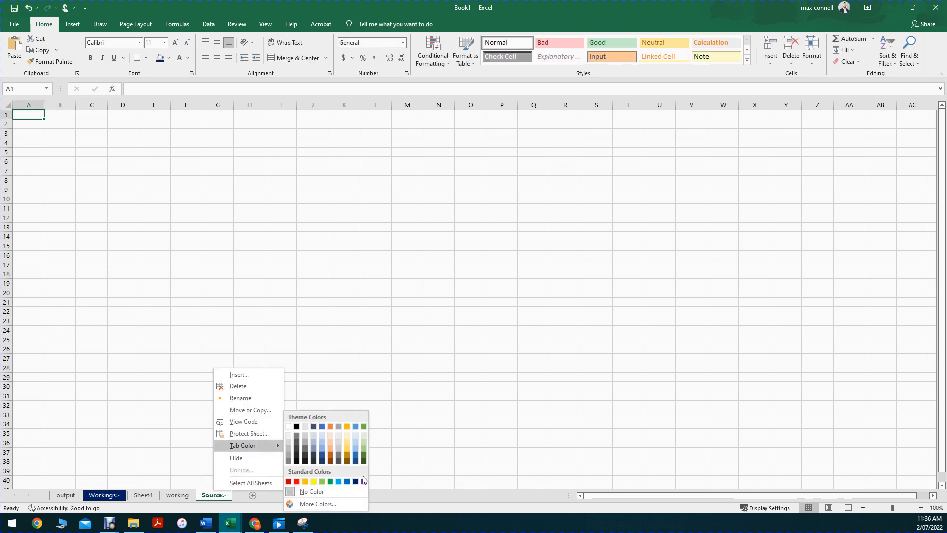
click(363, 481)
click(299, 426)
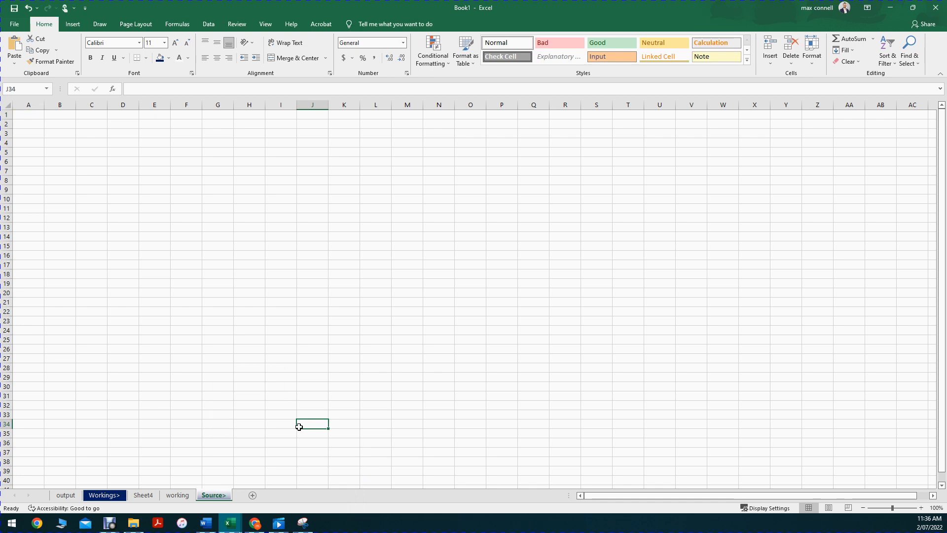
- Add a blank worksheet after the Source> divider for source data
click(253, 495)
drag(154, 104, 715, 323)
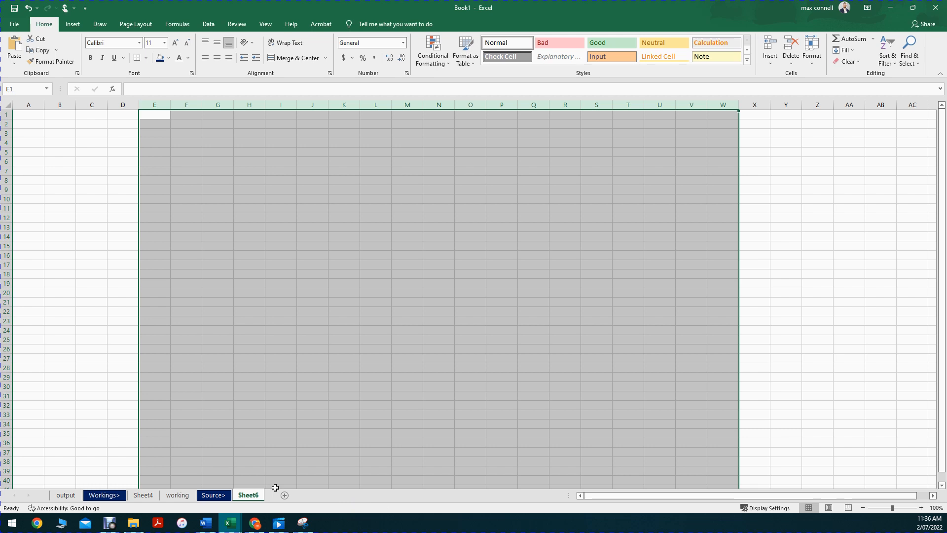
click(109, 349)
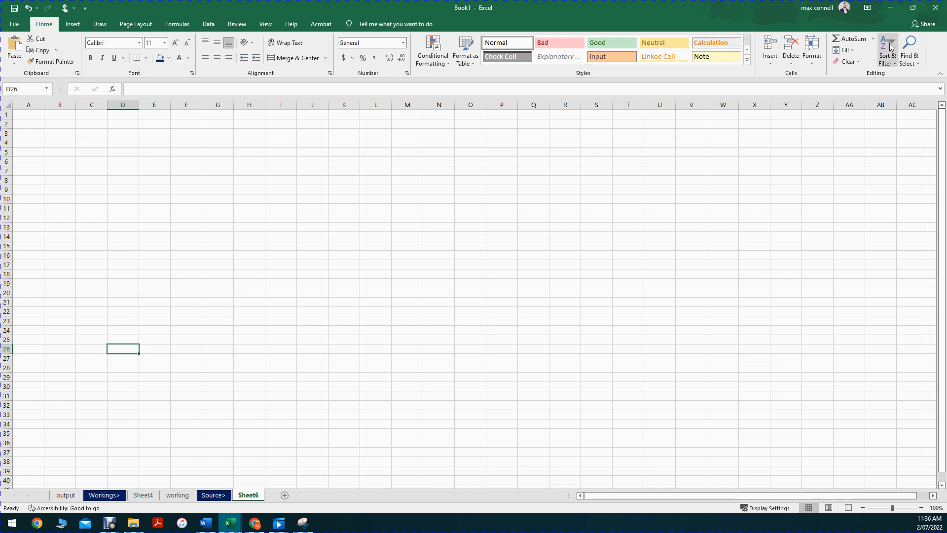
- Minimize the new workbook and return to the Shortcuts sheet of the Excel cheat sheet workbook
click(892, 8)
click(550, 202)
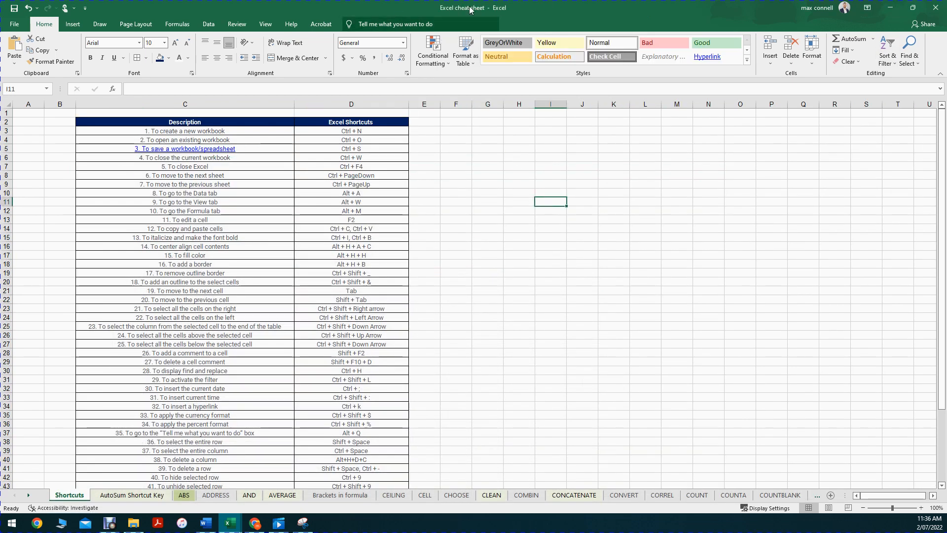
mouse_move(230, 528)
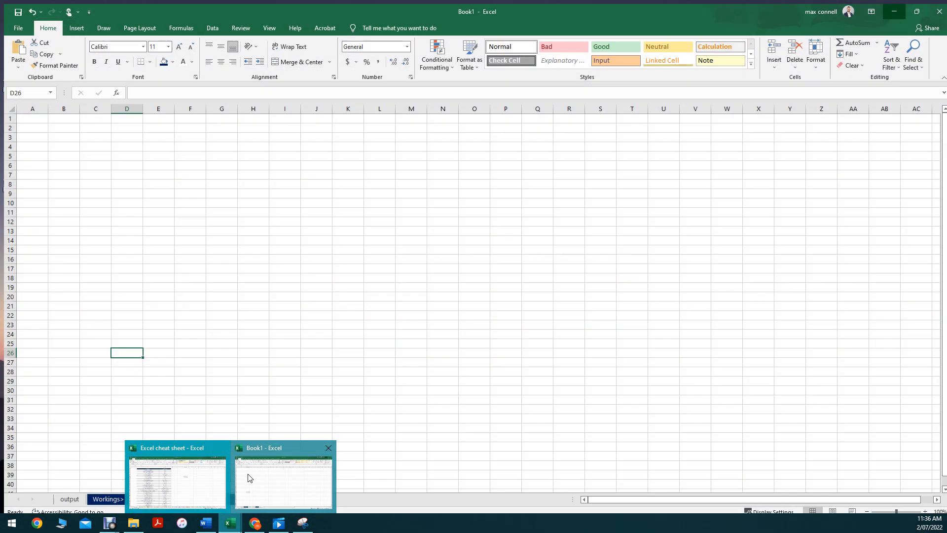
click(251, 309)
click(222, 327)
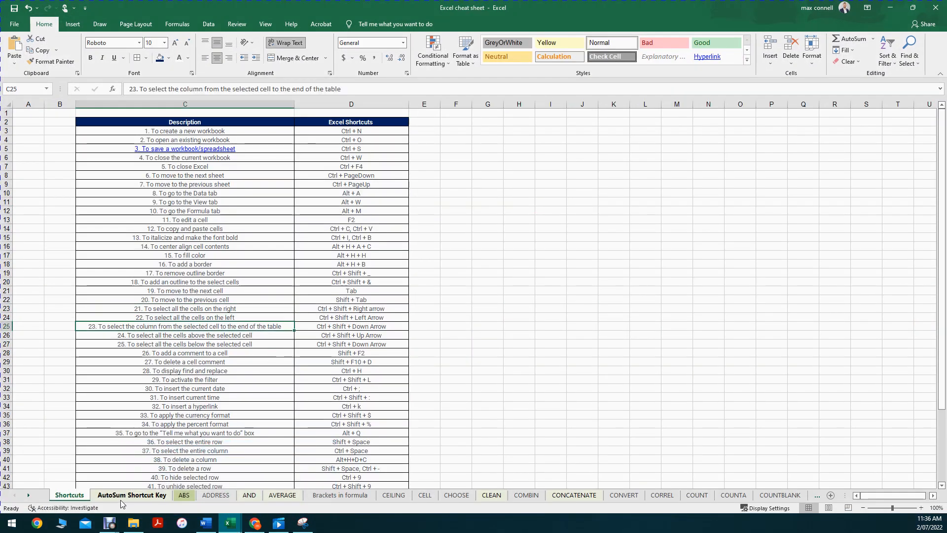
- Look at the AutoSum Shortcut Key and ABS sheets and the ABS sheet's options, and return to the Shortcuts sheet
click(144, 498)
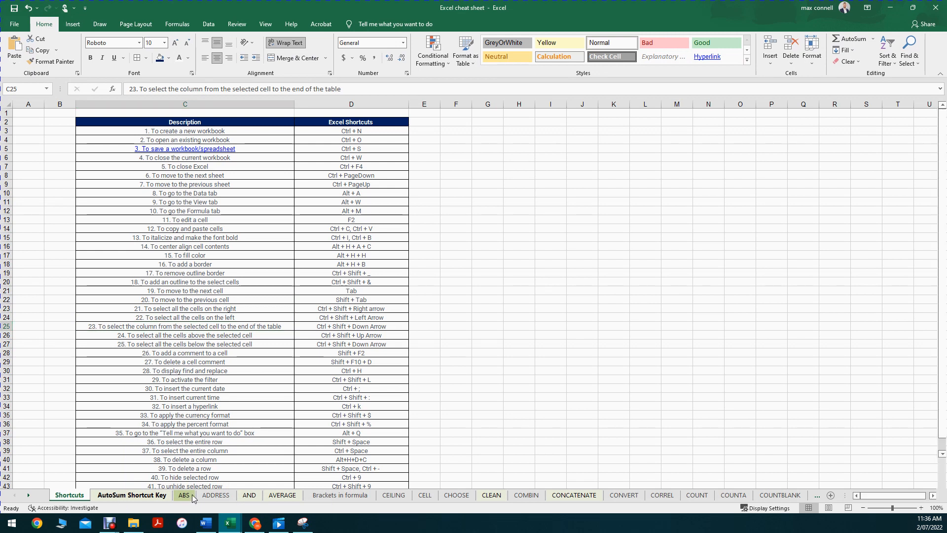
click(180, 497)
click(77, 498)
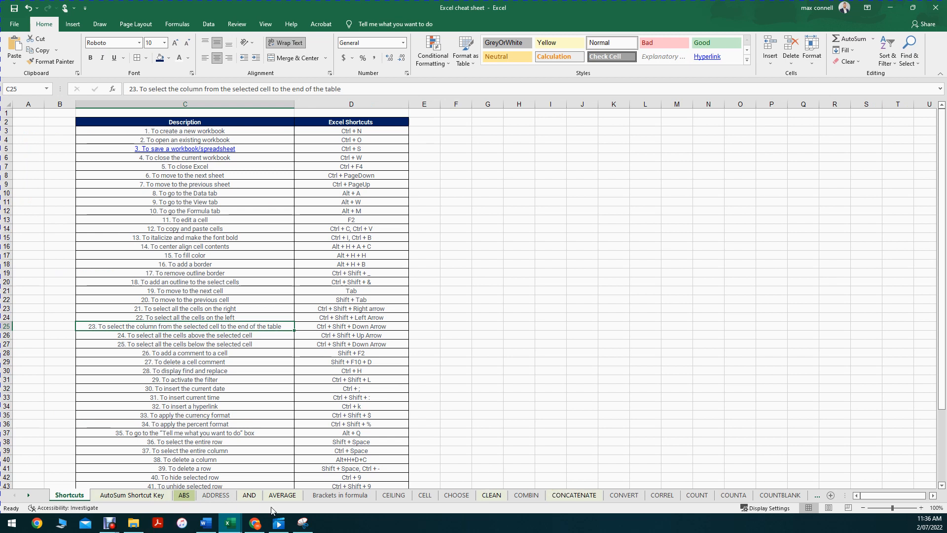
click(185, 499)
right_click(184, 498)
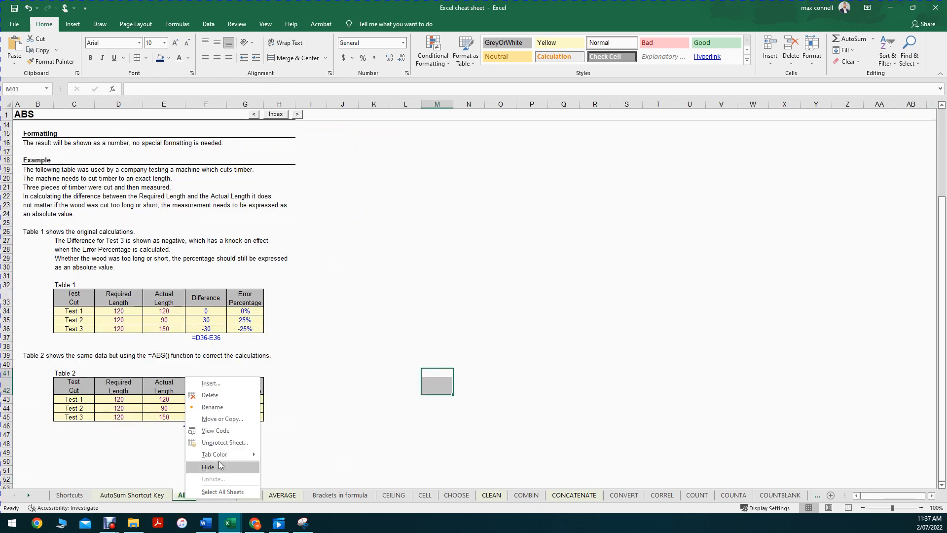
click(69, 495)
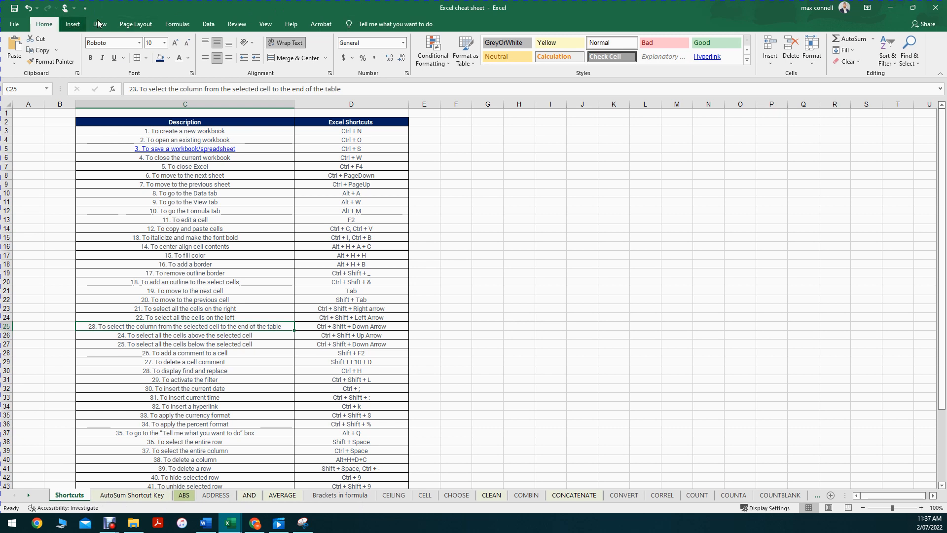
- Draw a freehand loop with the multicoloured pen across the shortcuts table and the blank cells beside it, and undo the stroke
scroll(91, 24, down, 3)
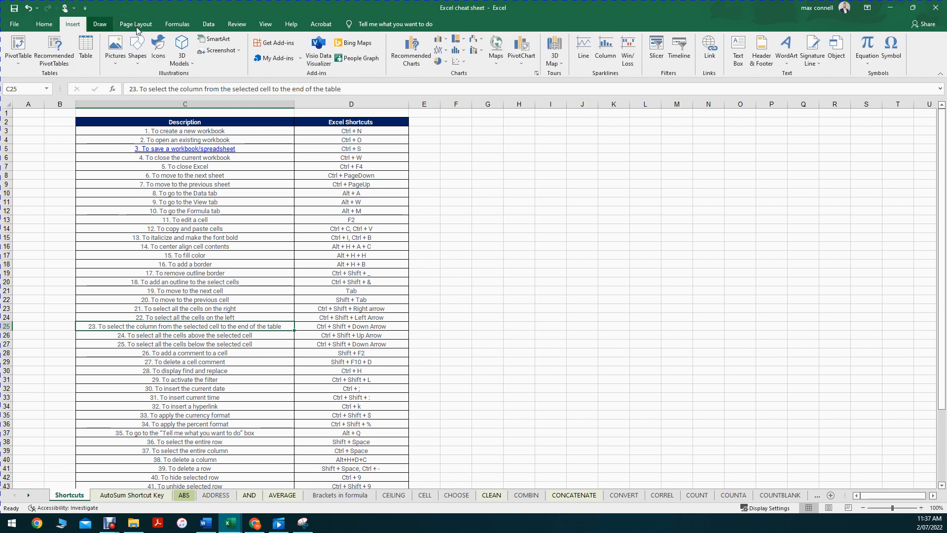
click(55, 25)
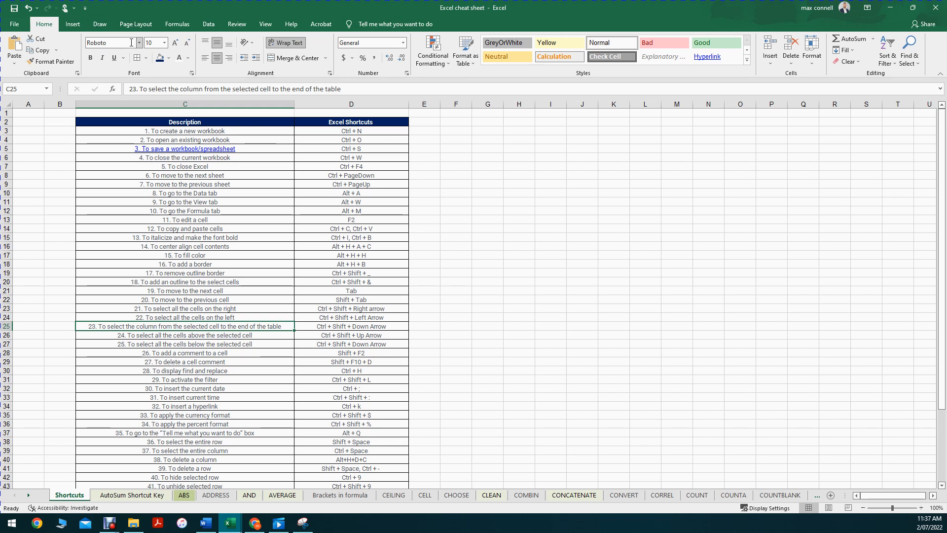
scroll(123, 43, down, 2)
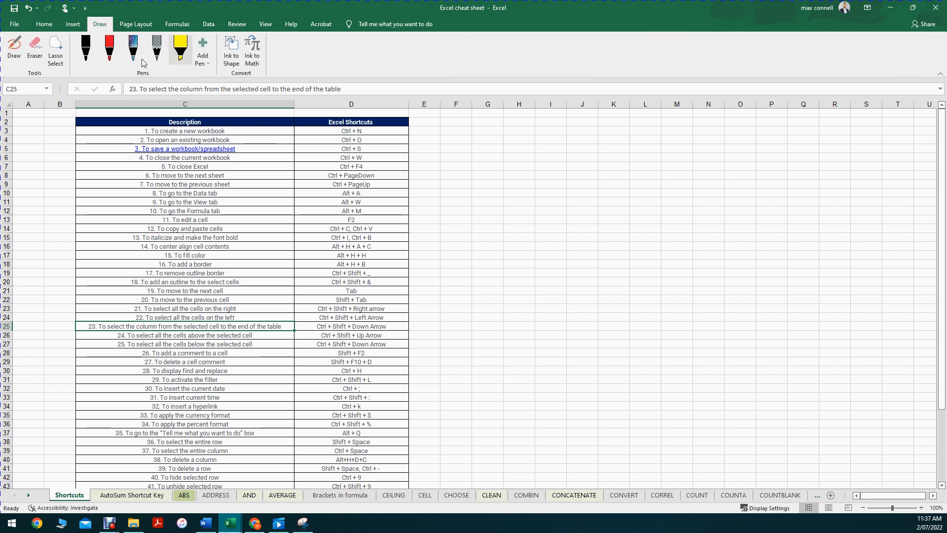
click(133, 50)
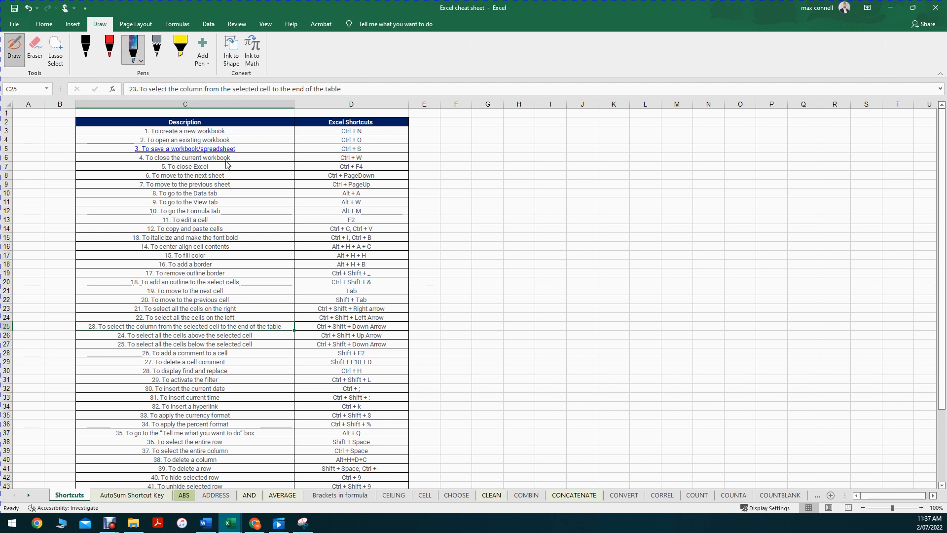
mouse_move(439, 201)
mouse_down()
mouse_move(266, 250)
mouse_move(503, 302)
mouse_move(431, 286)
mouse_up()
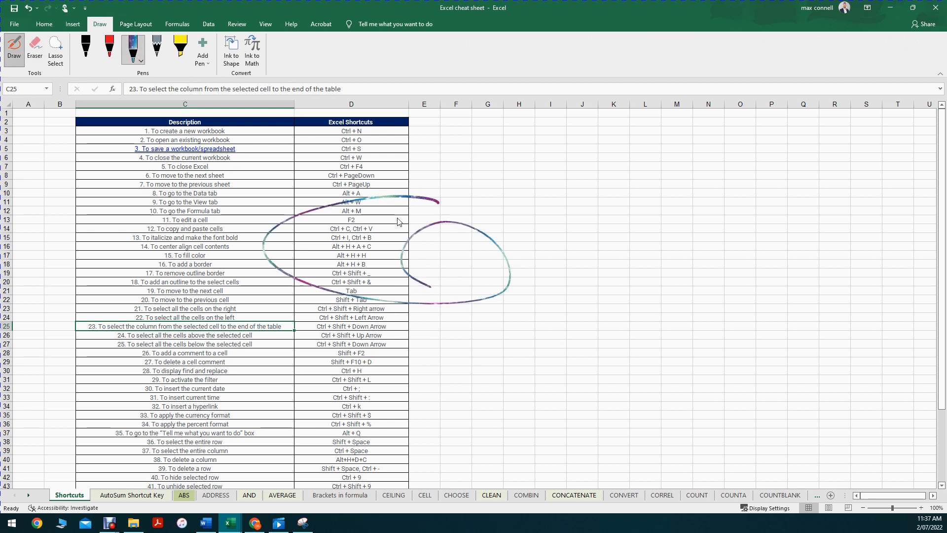
key(ctrl+z)
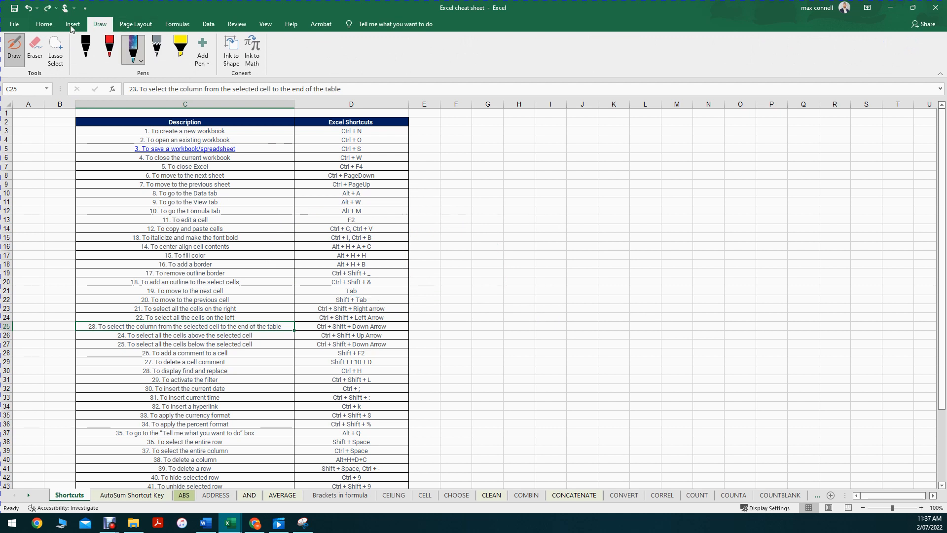
- Paste the clipboard contents at cell C25 with Keep Source Formatting, and undo the paste
click(44, 24)
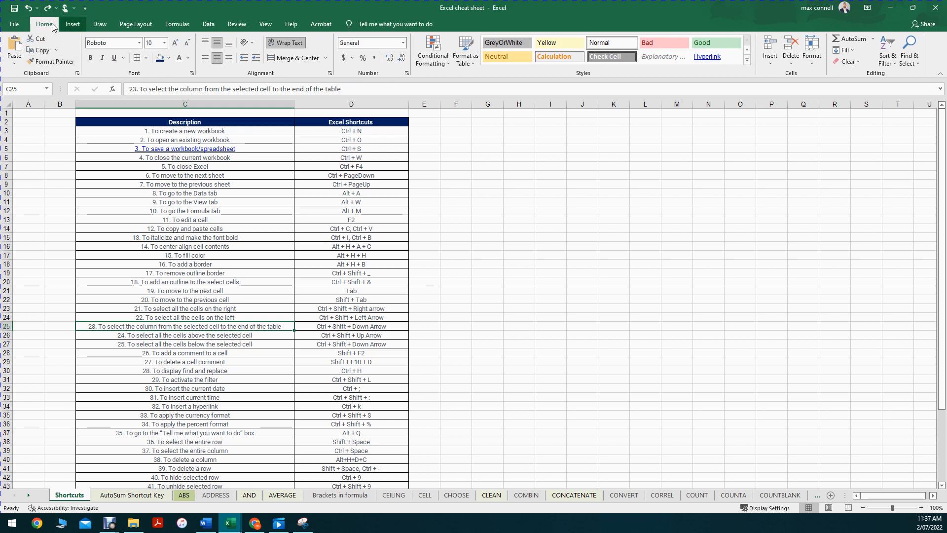
click(13, 63)
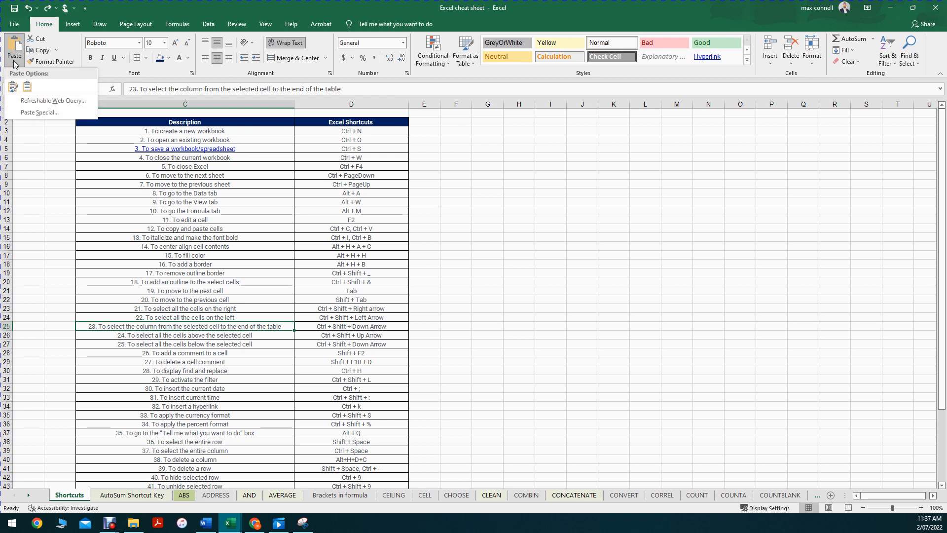
click(13, 86)
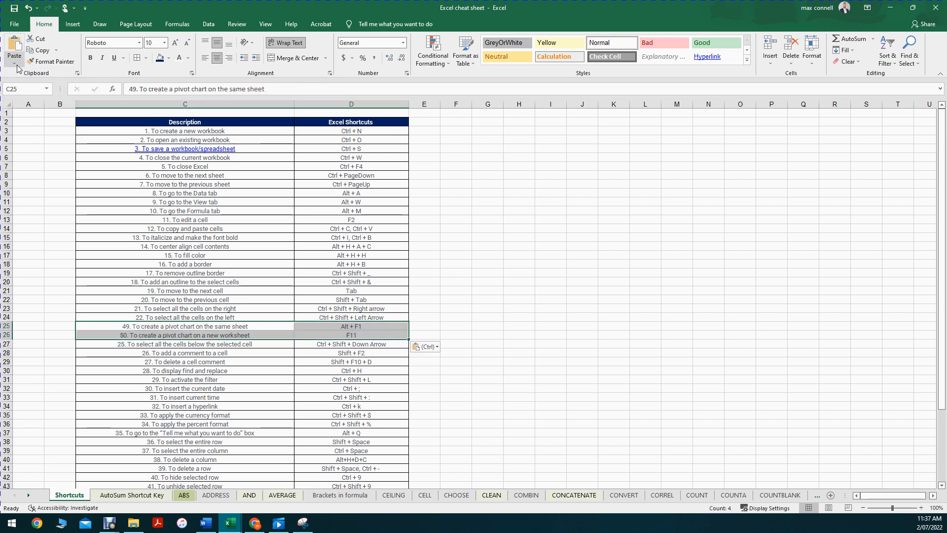
click(15, 62)
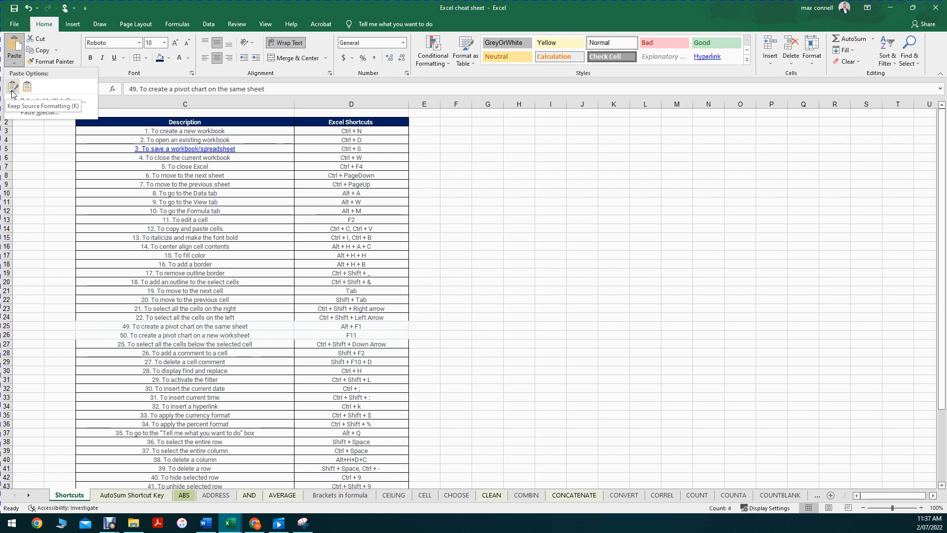
click(497, 292)
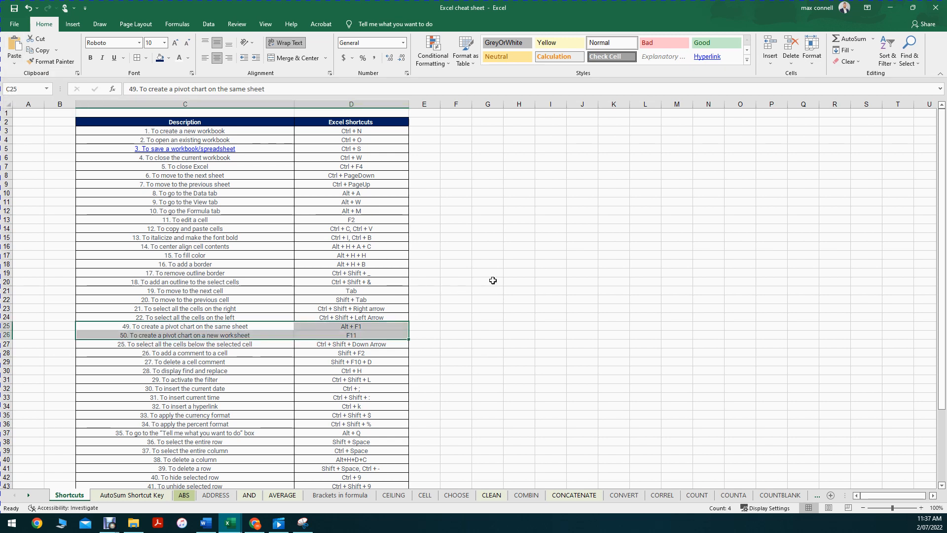
click(519, 272)
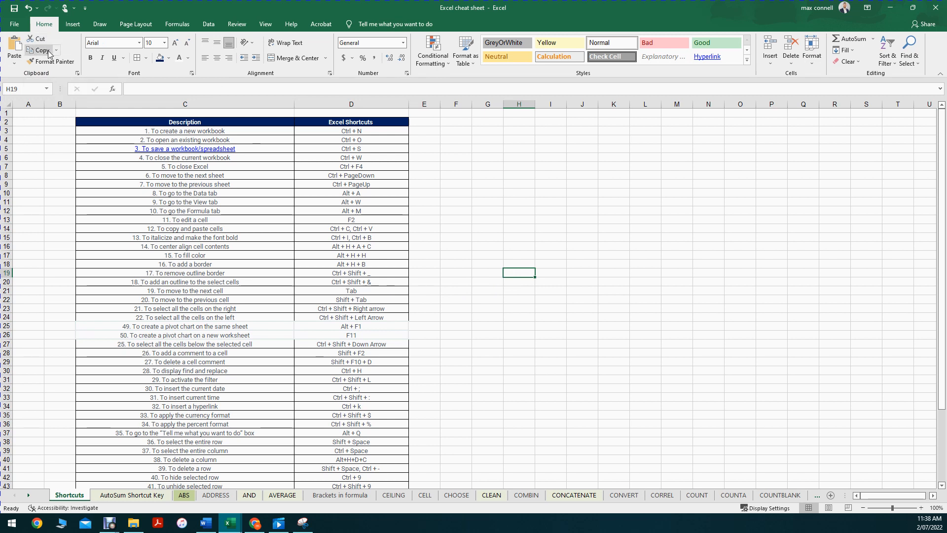
click(462, 290)
key(ctrl+z)
click(510, 343)
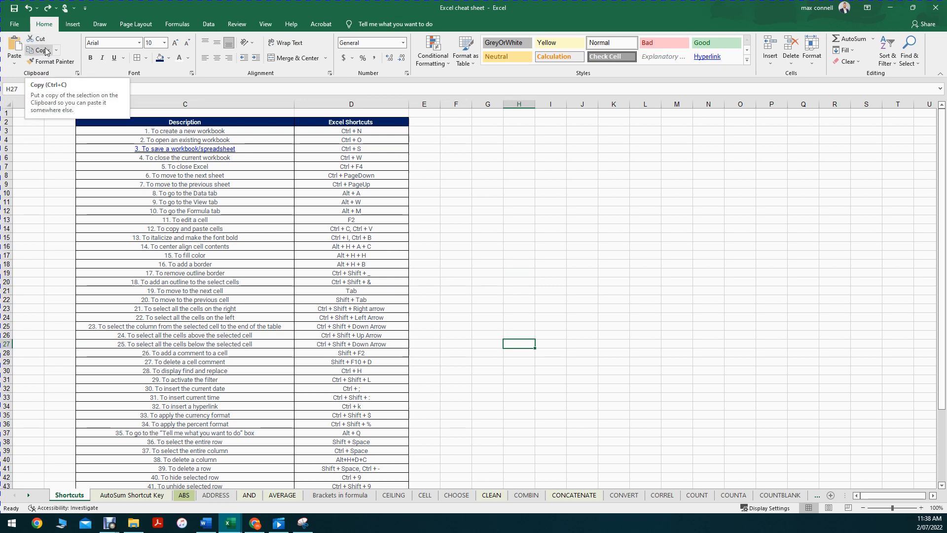
- Copy the Shift + Tab cell D22, paste it into cell H22, and undo the paste
click(386, 301)
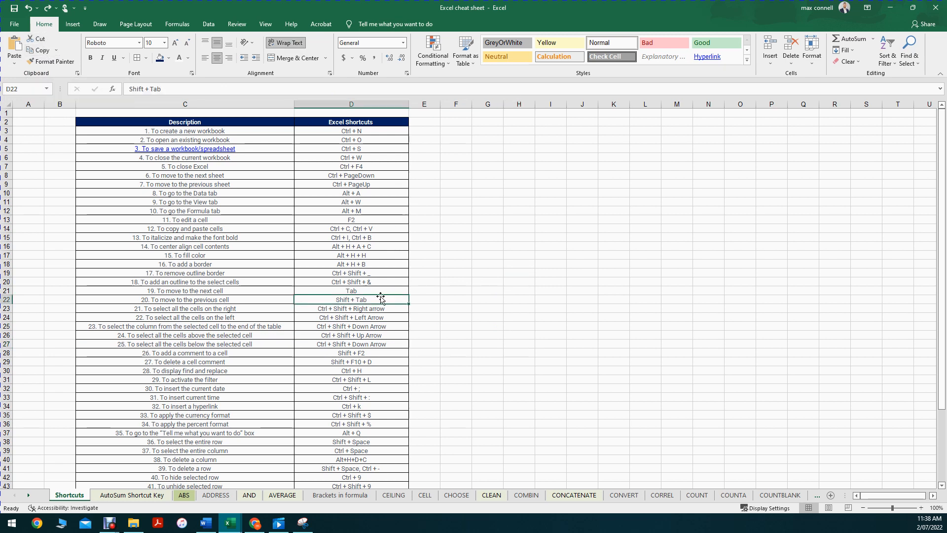
click(44, 50)
click(513, 300)
key(ctrl+v)
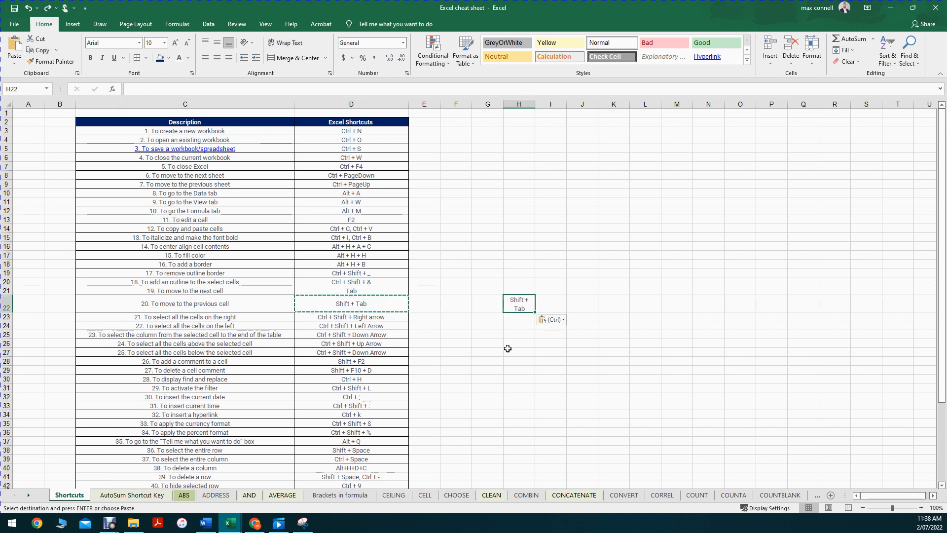
key(Escape)
click(346, 305)
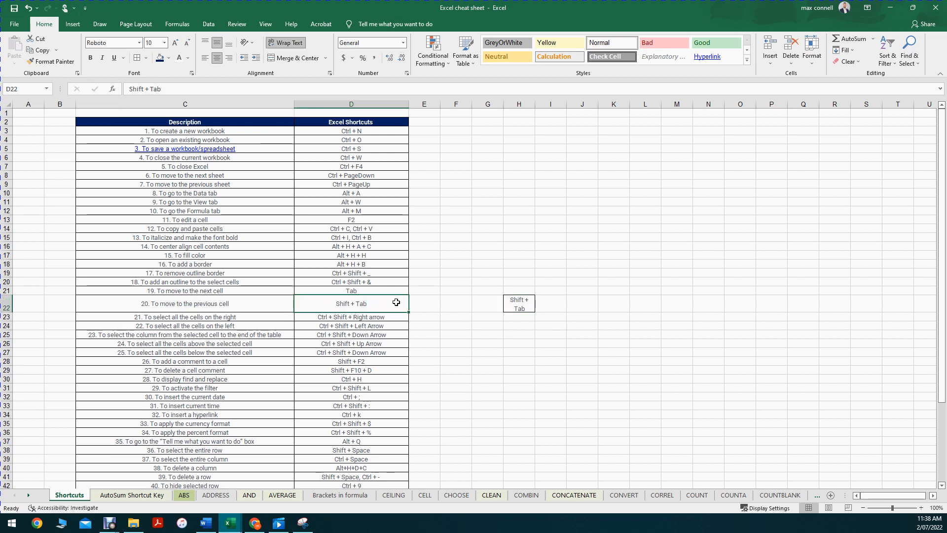
key(ctrl+z)
- Cut the Shift + Tab cell D22, paste it into cell H19, and undo the move
click(39, 39)
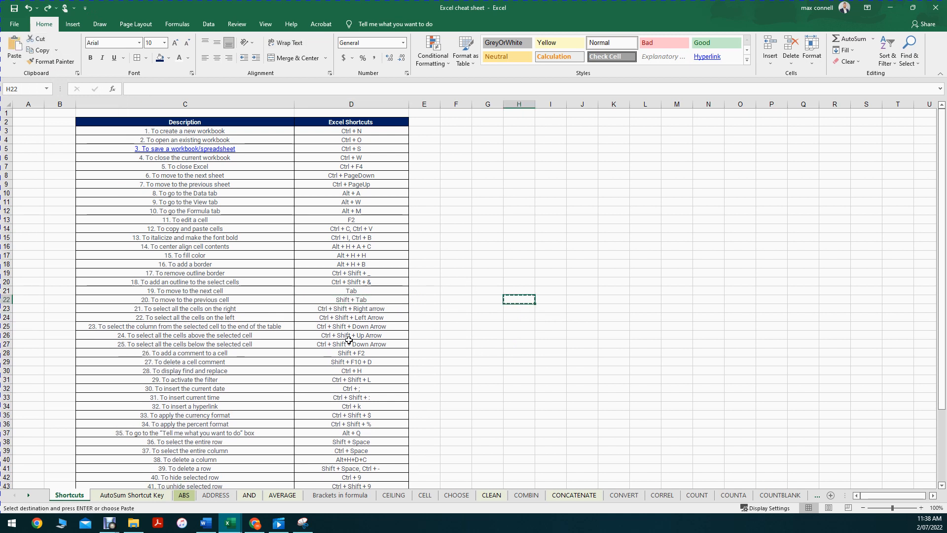
click(359, 301)
click(38, 38)
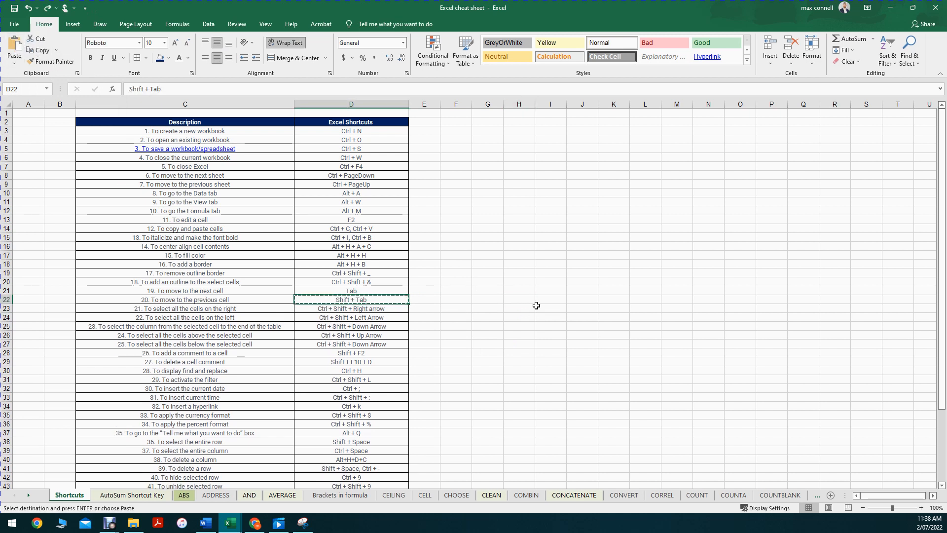
click(515, 273)
key(ctrl+v)
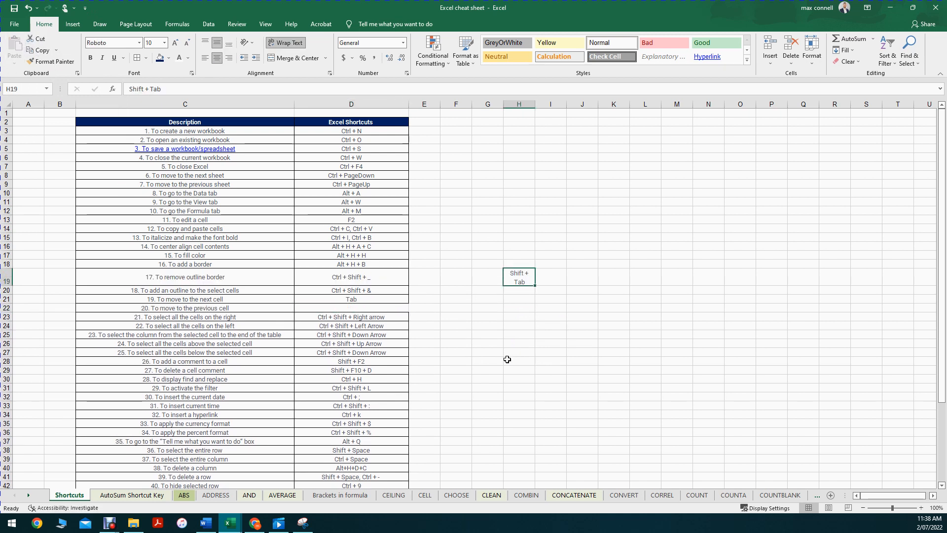
click(358, 300)
key(ctrl+z)
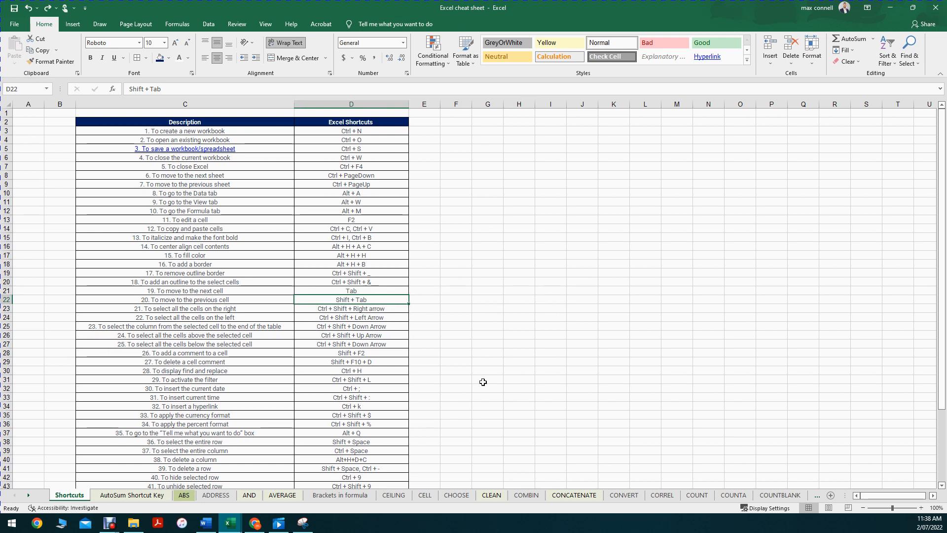
- Copy the Ctrl + Shift + Left Arrow cell D24 into cell I21, and undo the paste
click(394, 317)
click(43, 50)
click(552, 292)
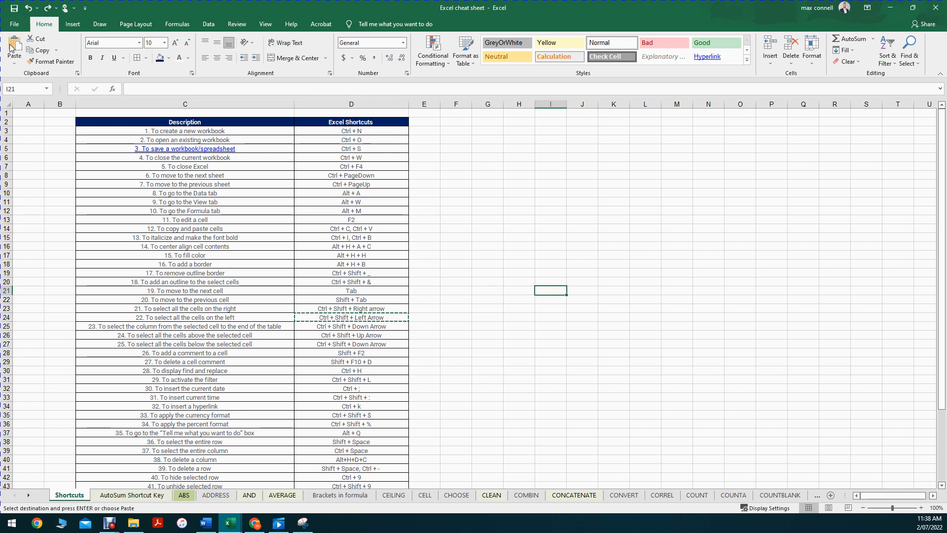
key(Return)
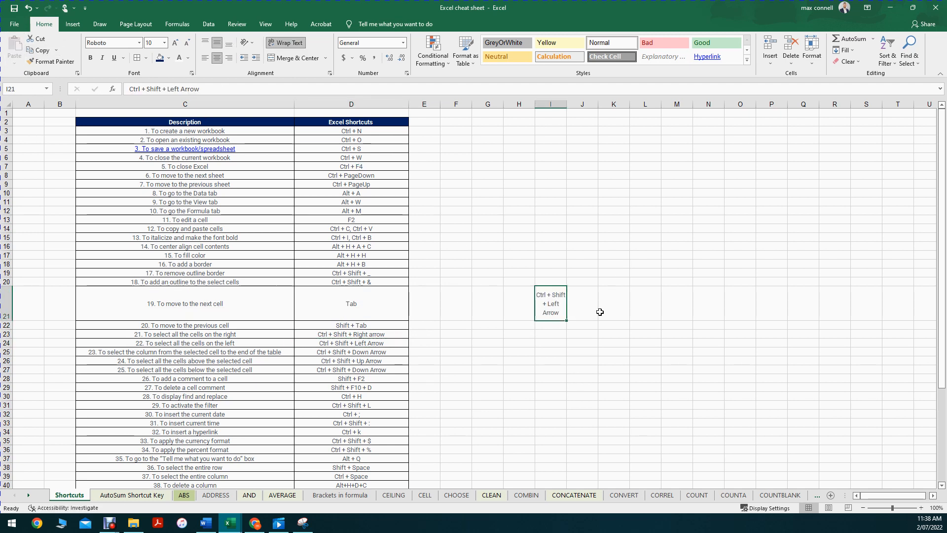
key(ctrl+z)
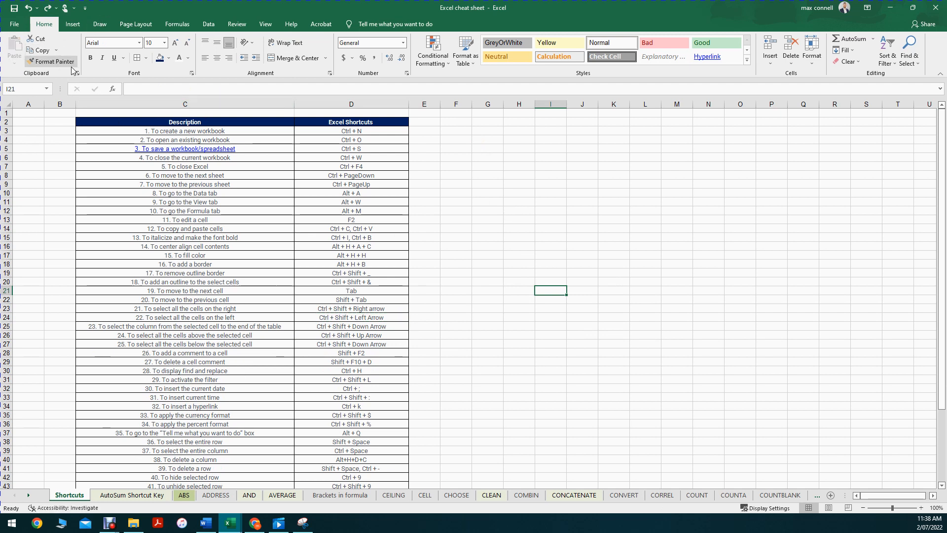
- Copy the Ctrl + C, Ctrl + V cell D14 and paste only its formulas into cell G15
click(489, 236)
click(370, 229)
key(ctrl+c)
click(489, 236)
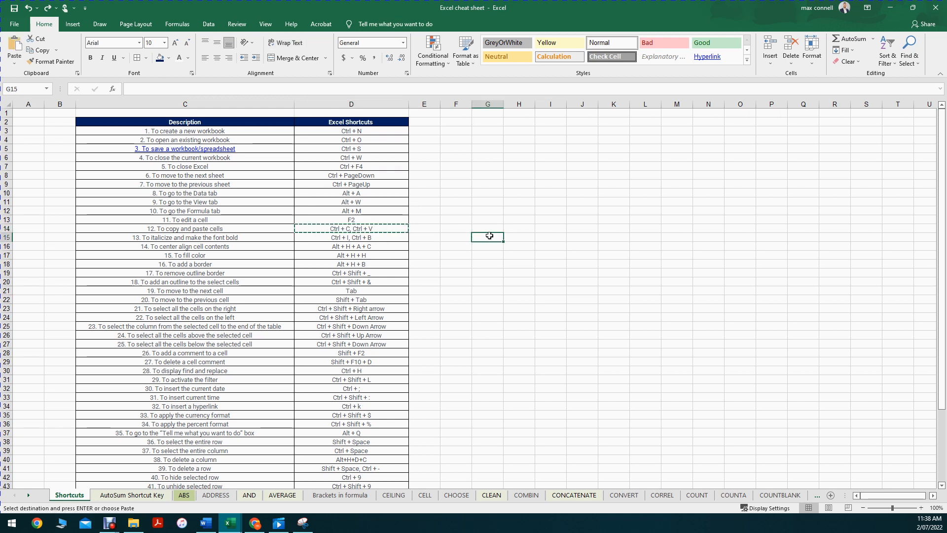
key(ctrl+alt+v)
key(f)
key(Return)
key(Escape)
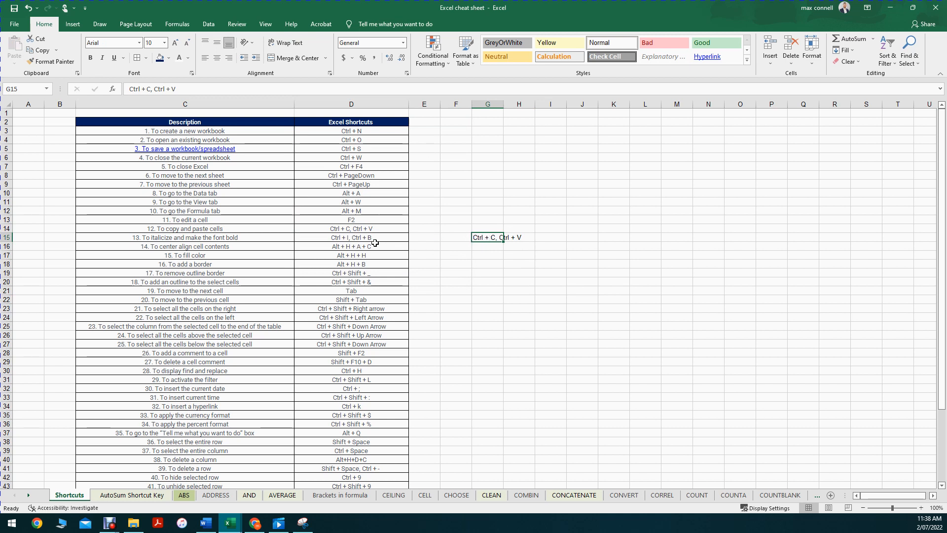
- Copy the formatting of cell D15 onto cell G15 with Format Painter
click(351, 238)
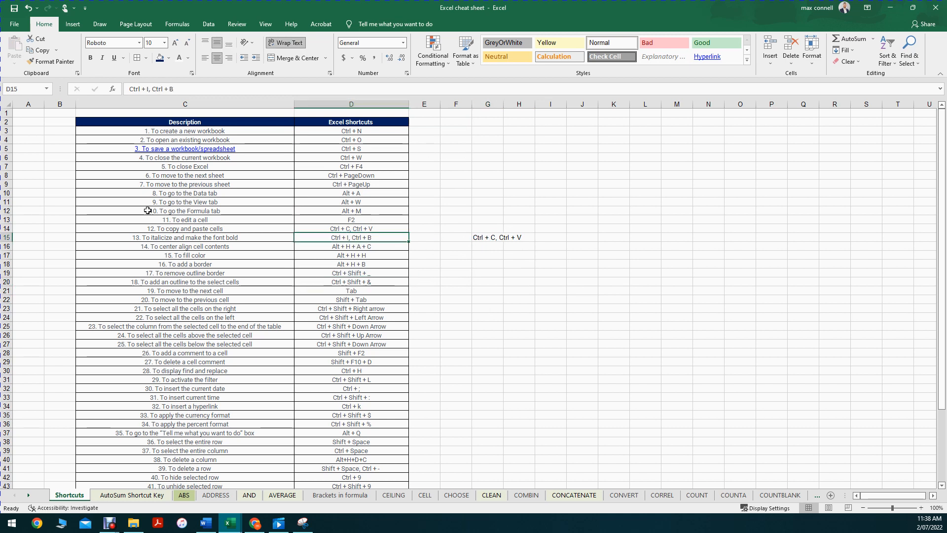
click(54, 61)
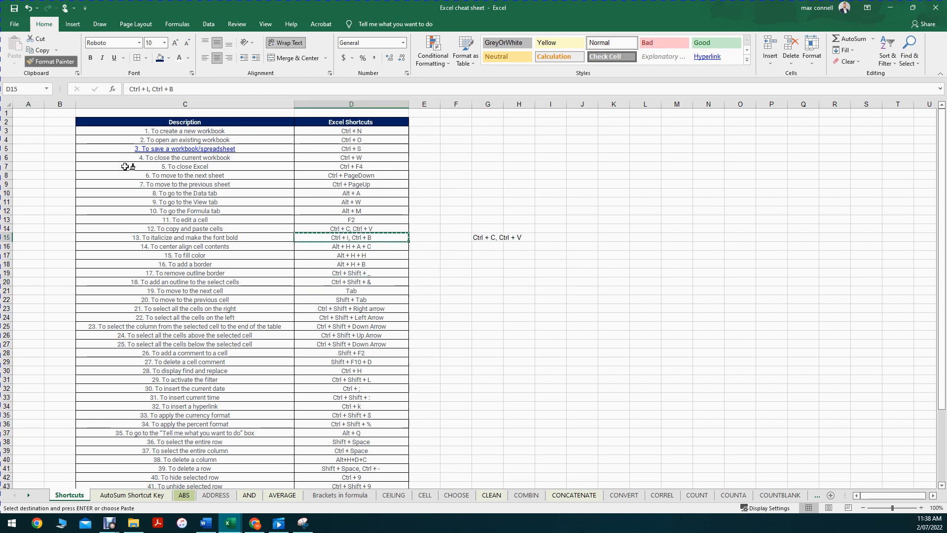
click(484, 238)
click(488, 290)
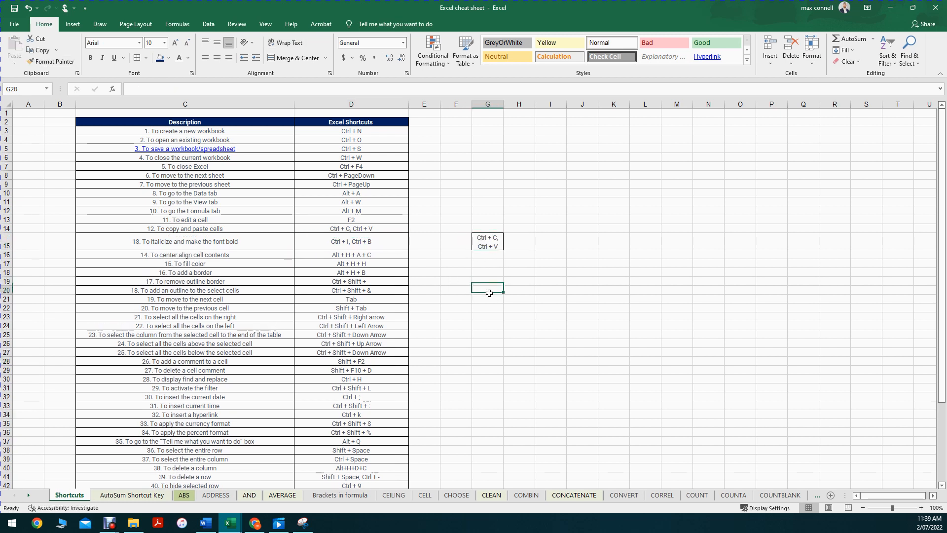
- Fill the blank cell G13 down through G18 to overwrite the sample text and formatting in G15
click(493, 238)
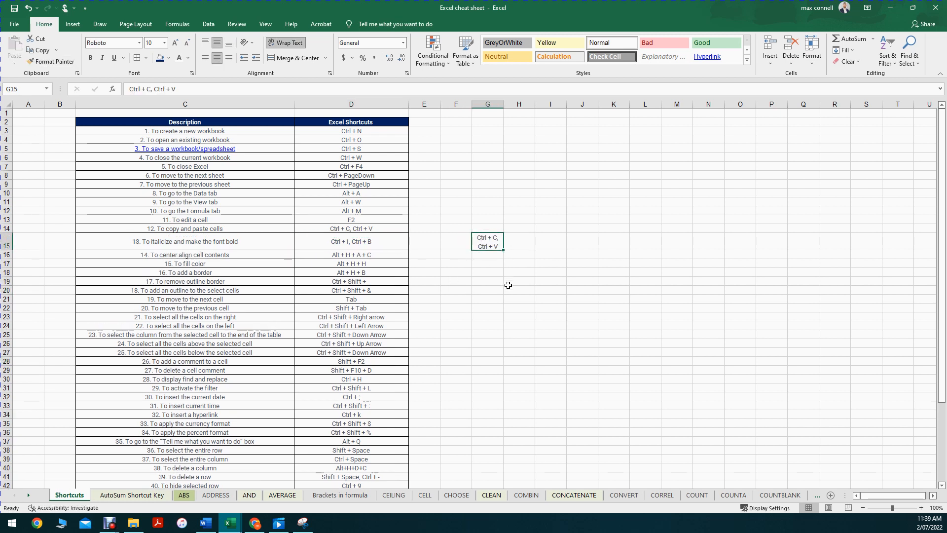
click(507, 216)
click(500, 219)
drag(504, 224, 505, 274)
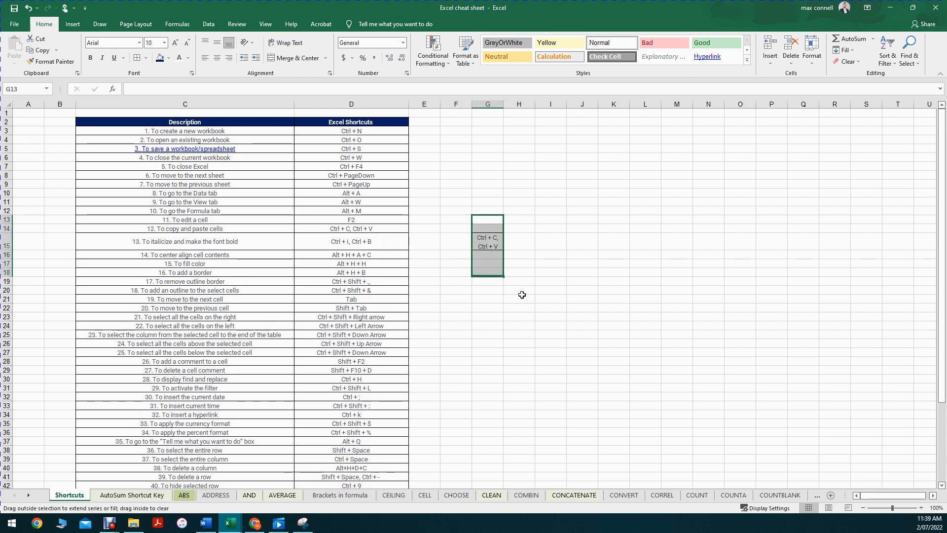
click(520, 275)
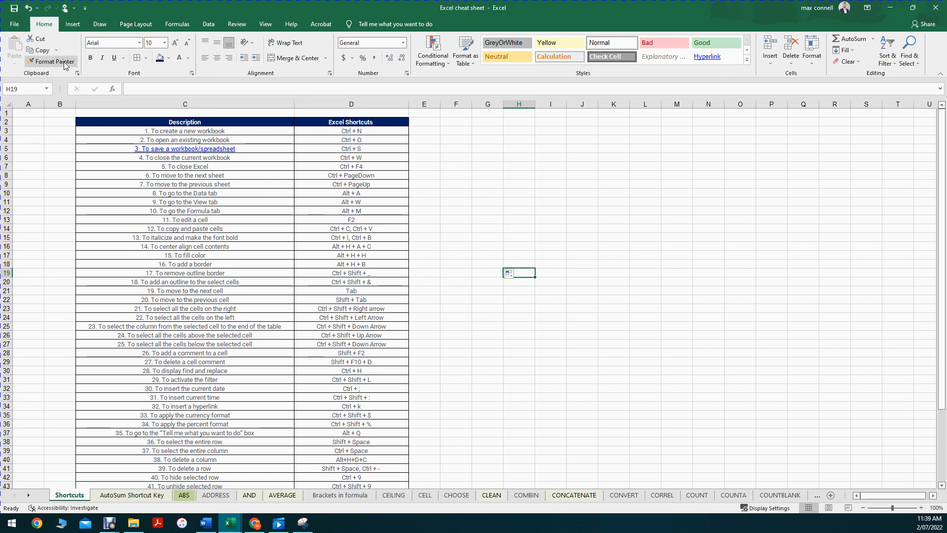
- Make the Alt + A shortcut in cell D10 bold, italic and underlined
click(337, 194)
click(90, 61)
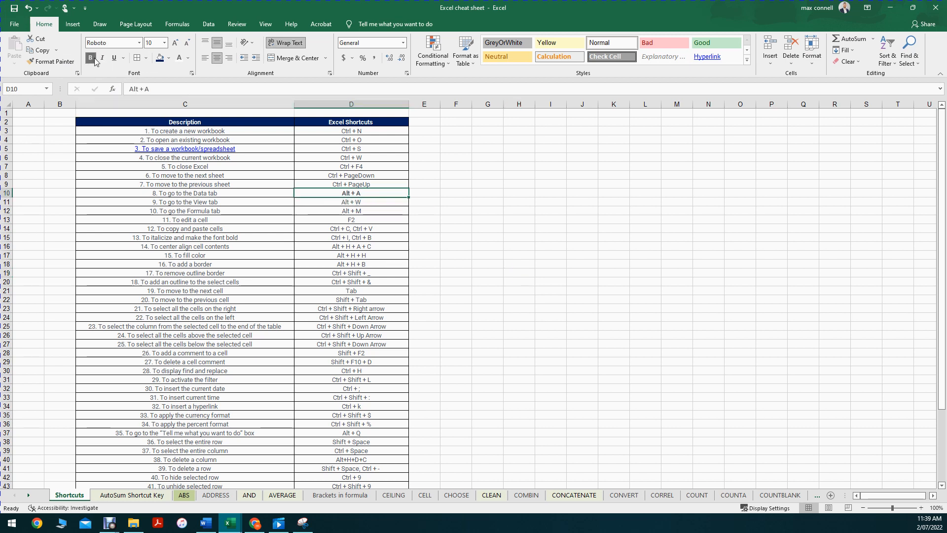
click(102, 60)
click(114, 58)
click(450, 184)
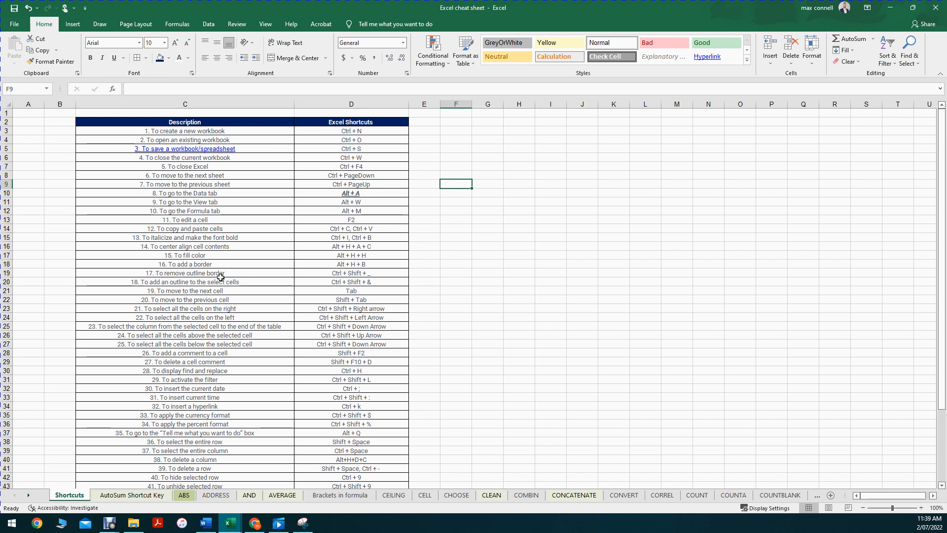
- Apply thick outside borders around the shortcut table range C2:D34
drag(186, 123, 346, 436)
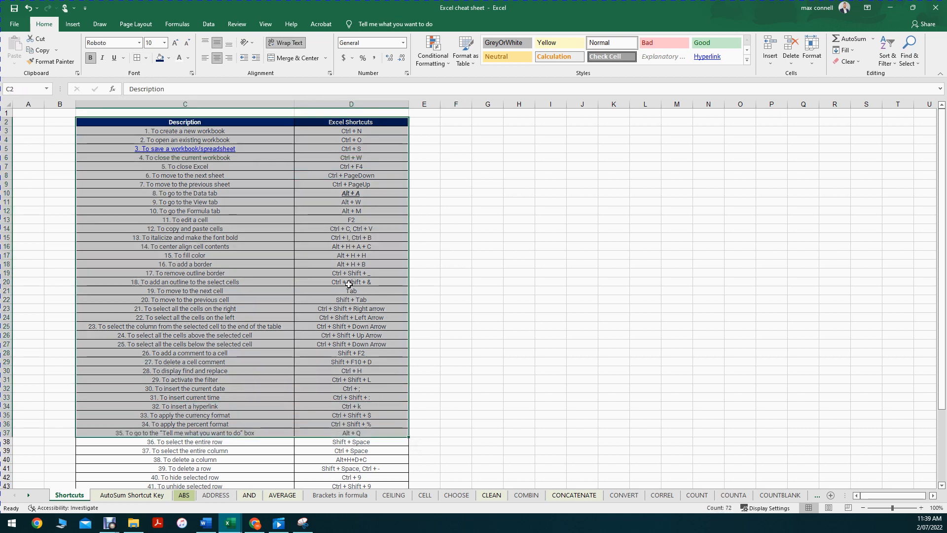
click(350, 281)
click(265, 255)
click(146, 58)
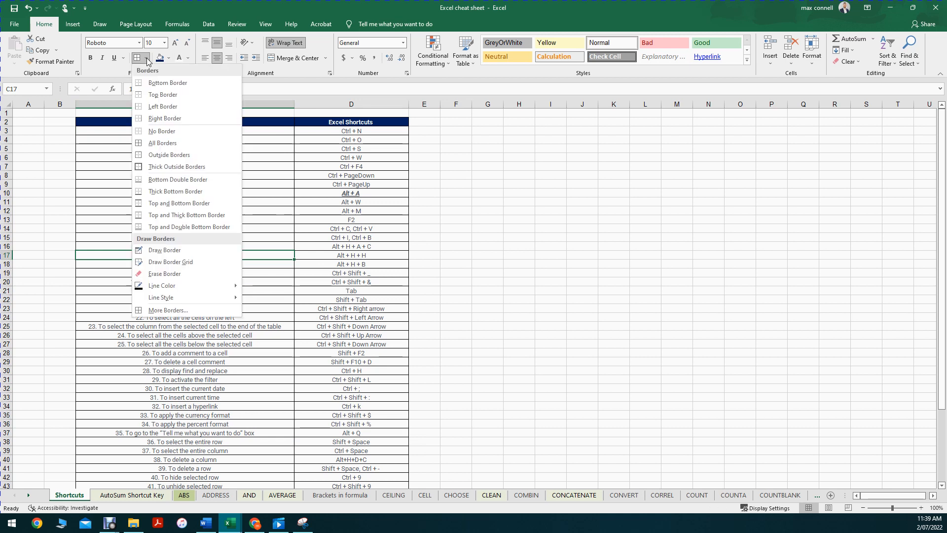
click(146, 58)
drag(189, 124, 411, 410)
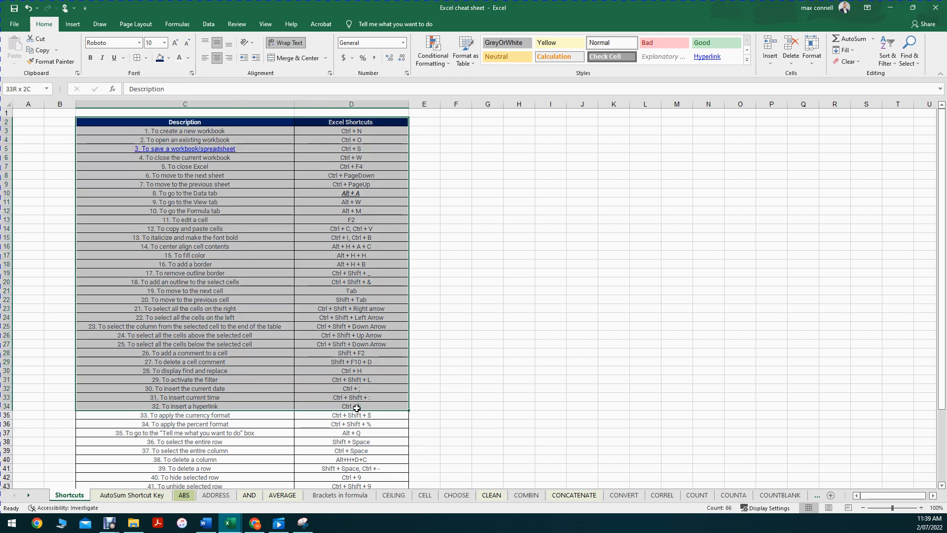
click(146, 58)
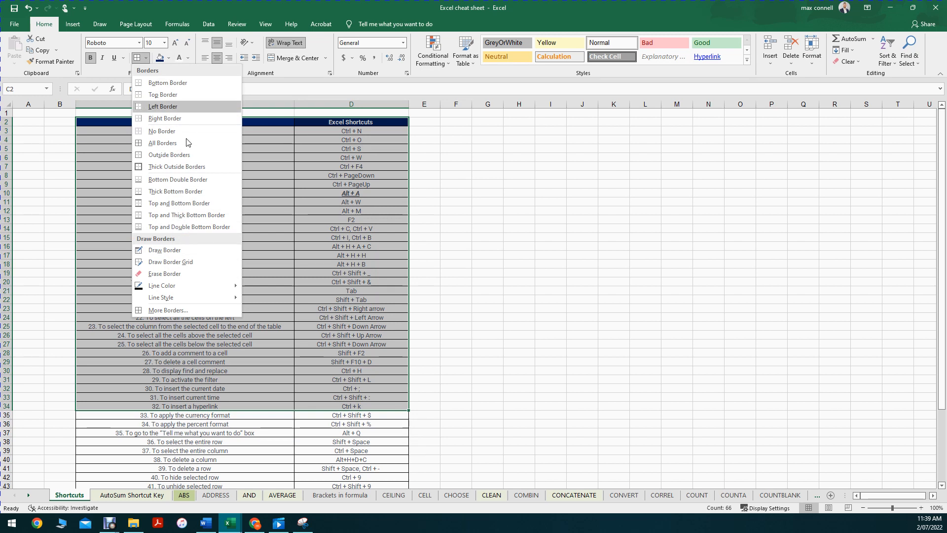
drag(394, 408, 178, 124)
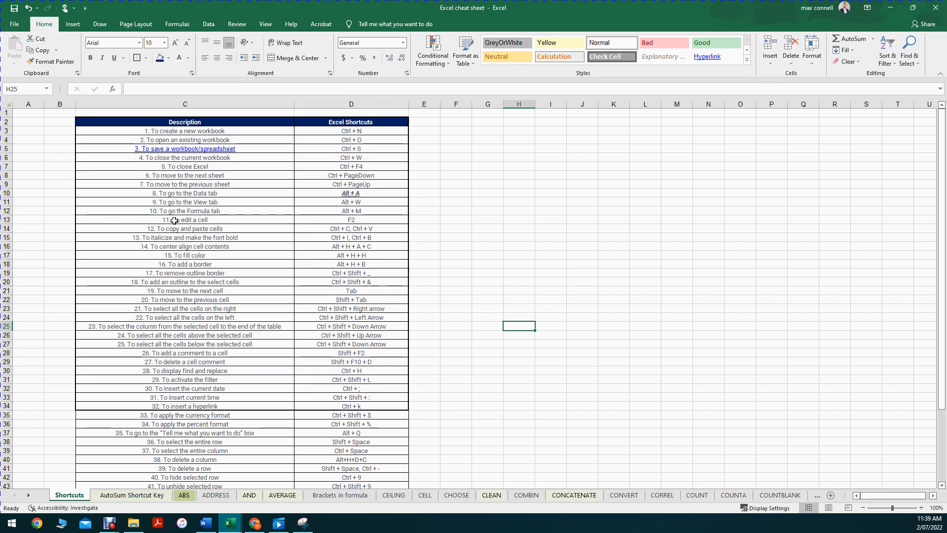
- Remove all borders from the shortcut table cells C13:D32
drag(174, 221, 402, 390)
click(146, 57)
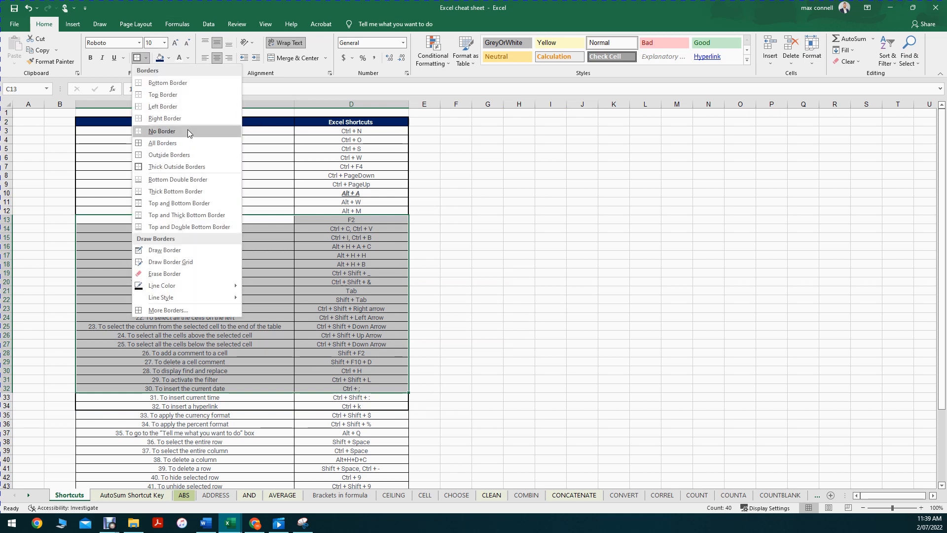
click(163, 131)
click(487, 272)
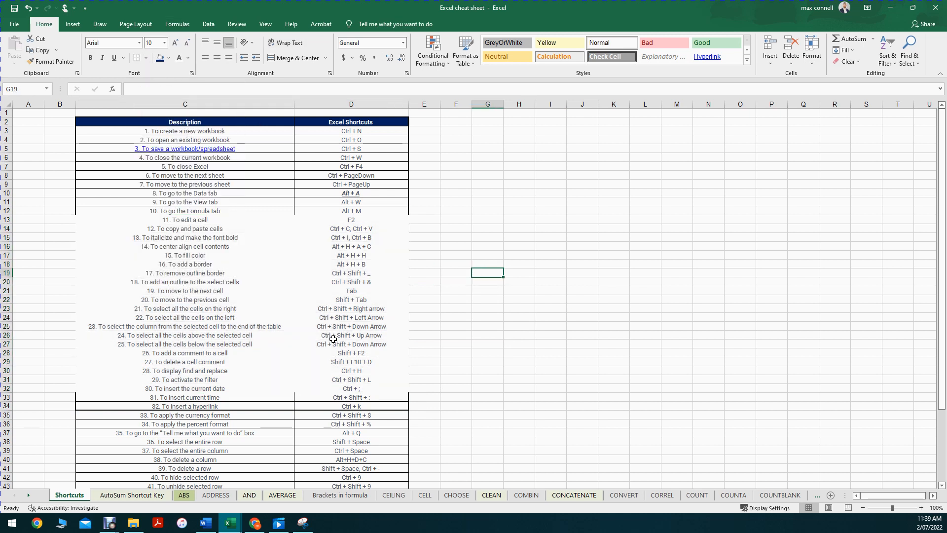
- Draw borders by hand along the boundary between columns C and D, around C27:D27 and under cell D23
click(147, 58)
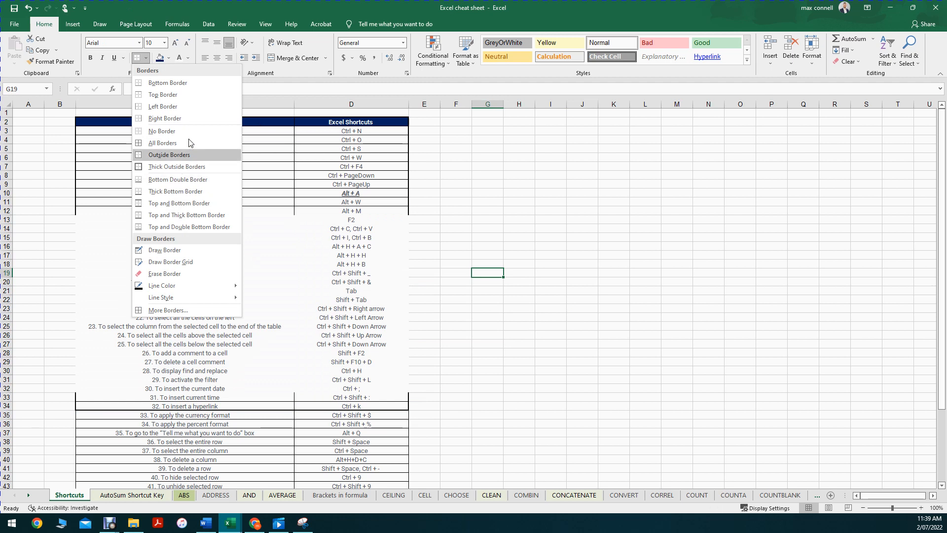
click(184, 252)
mouse_move(284, 292)
mouse_down()
mouse_move(285, 315)
mouse_move(299, 302)
mouse_up()
drag(294, 342, 378, 343)
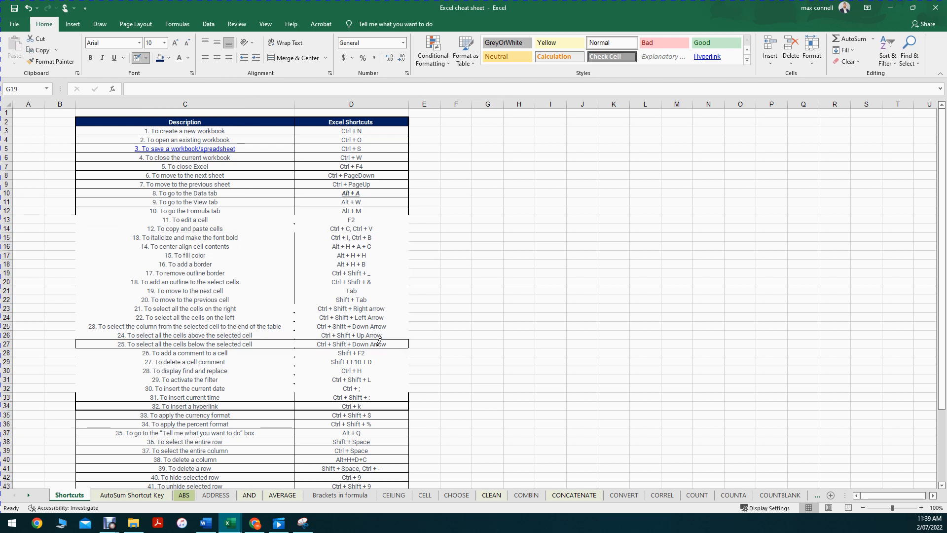
drag(301, 310, 393, 309)
- Undo the border, font and paste changes in one go, back through the earlier center alignments
click(39, 8)
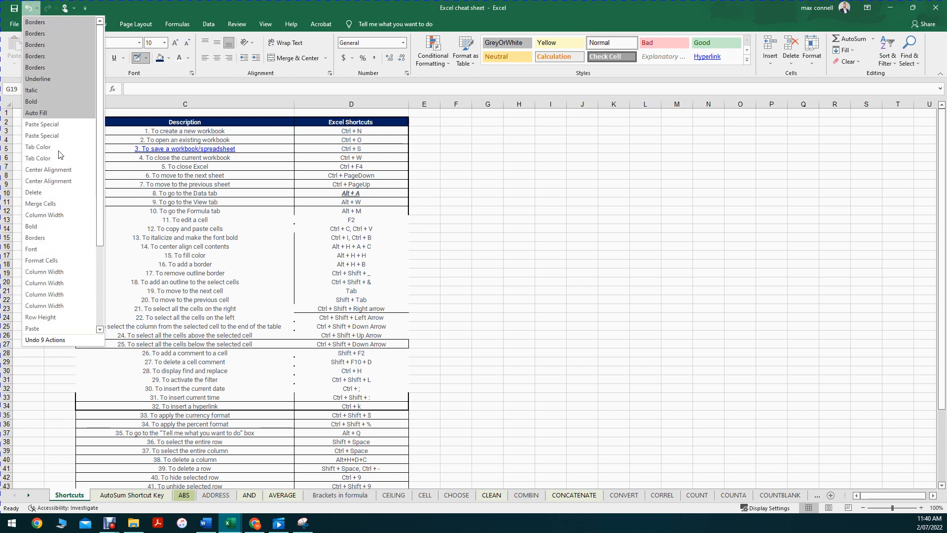
click(69, 194)
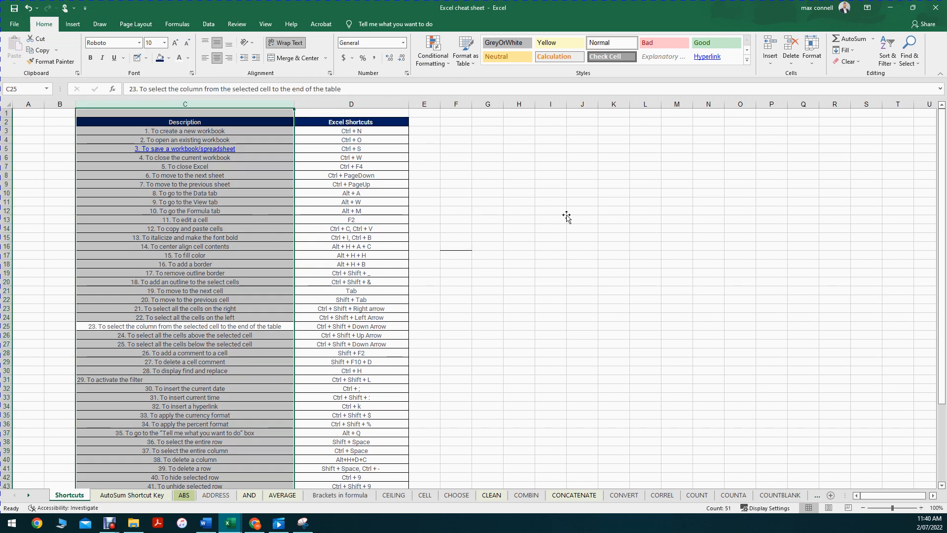
click(613, 228)
click(519, 308)
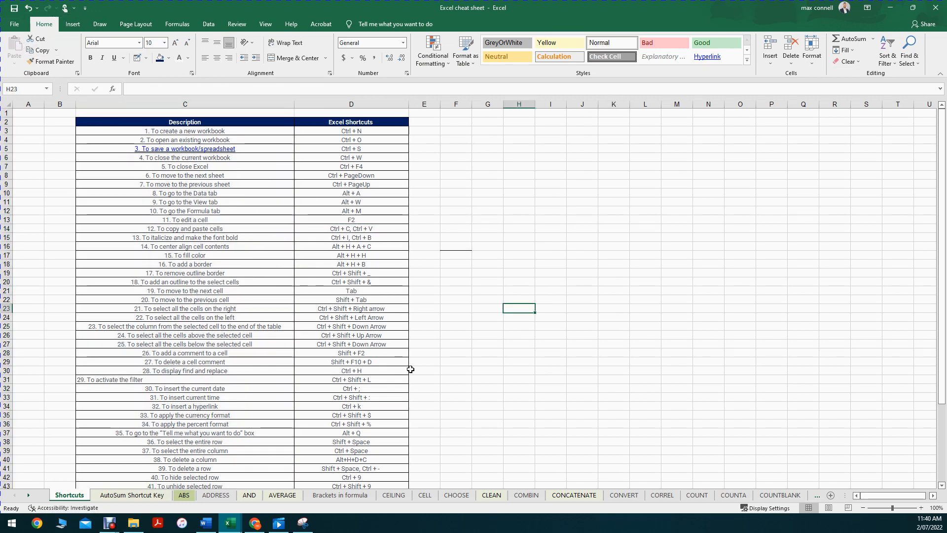
click(527, 274)
click(494, 221)
- Apply All Borders to the blank range F6:O32
drag(448, 155, 740, 388)
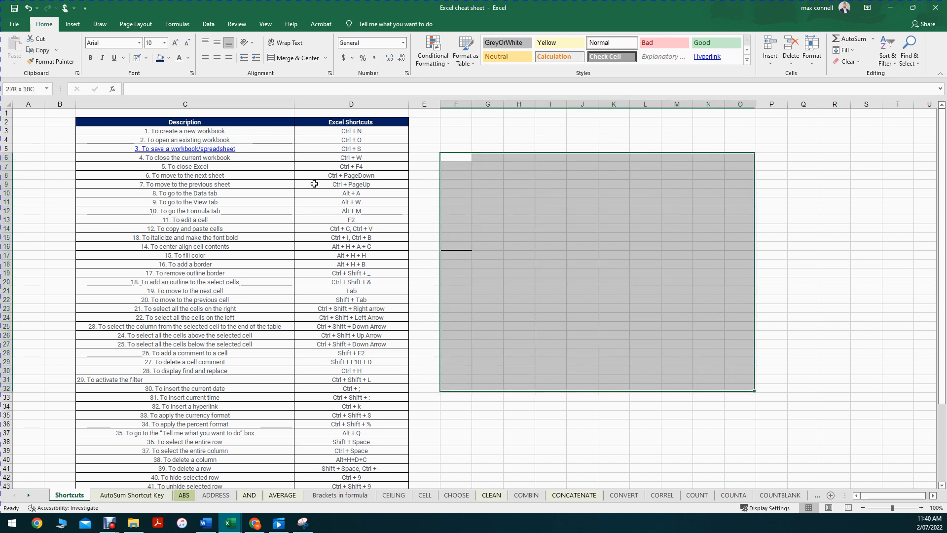
click(146, 58)
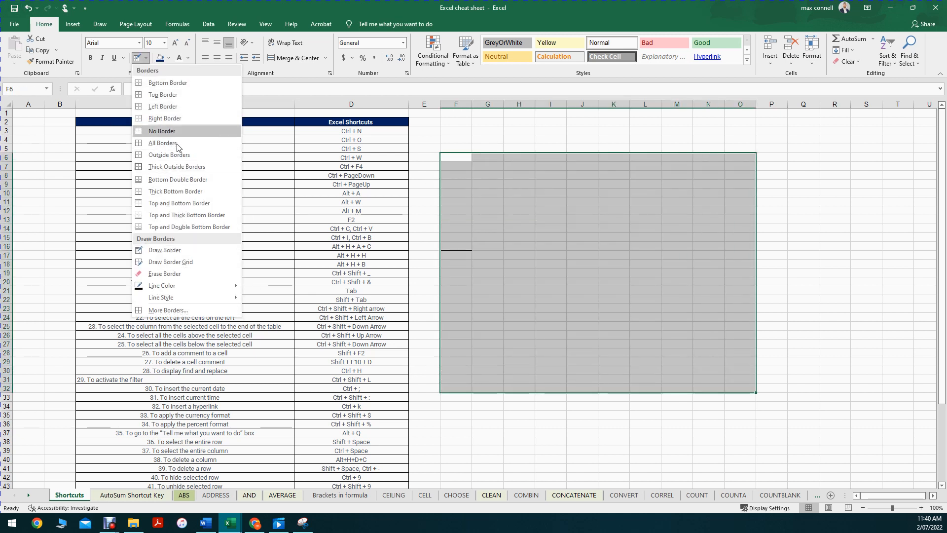
click(173, 143)
click(861, 344)
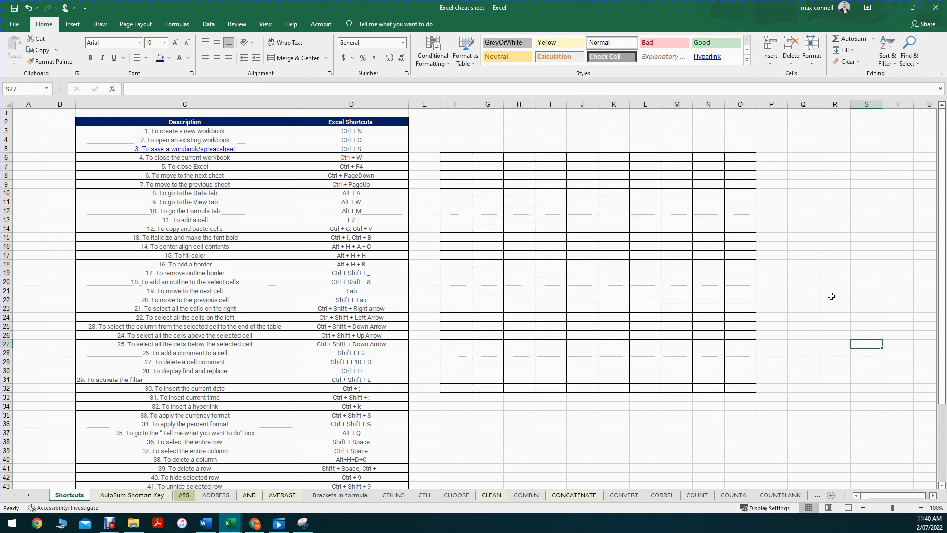
- Undo the grid borders and the workbook's earlier actions, back through the formatting and the four oldest consecutive pastes
click(27, 8)
click(27, 9)
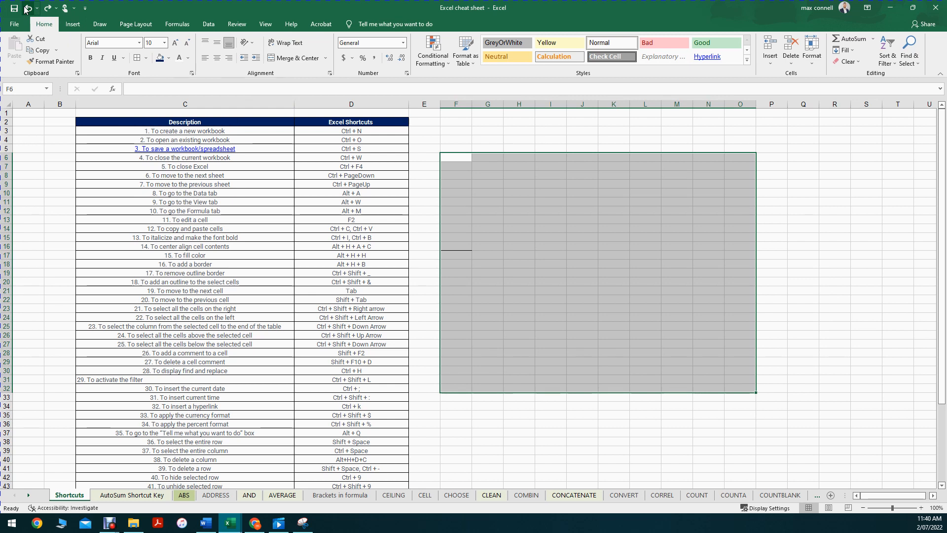
click(37, 8)
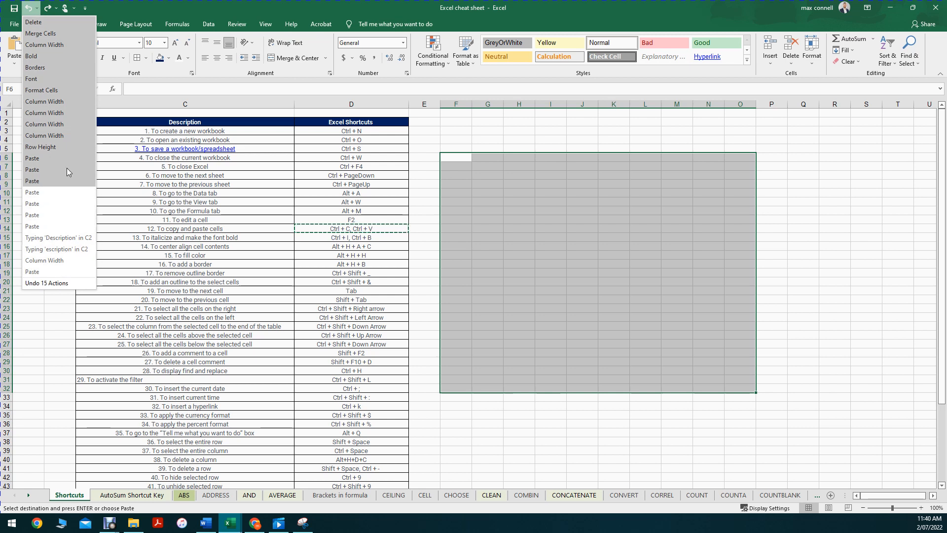
click(73, 227)
scroll(491, 179, up, 4)
text(`)
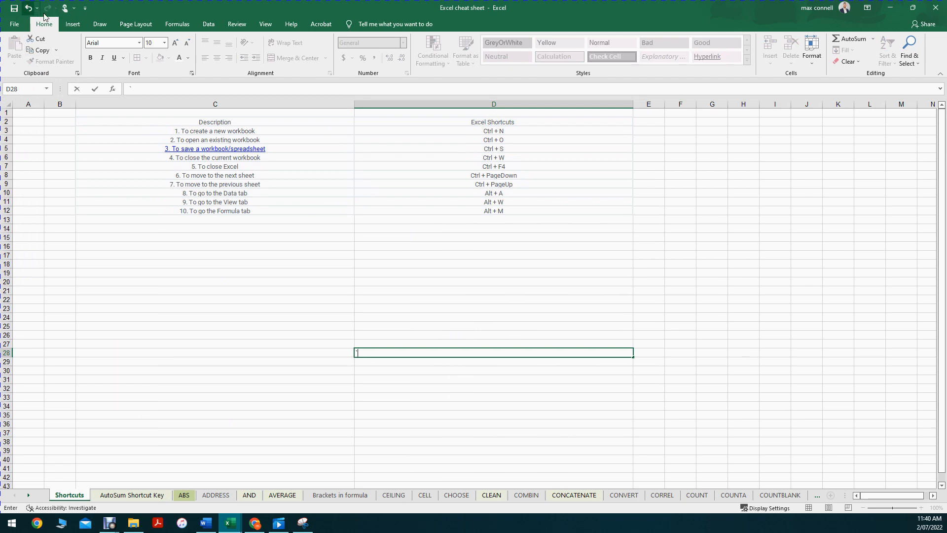
click(263, 175)
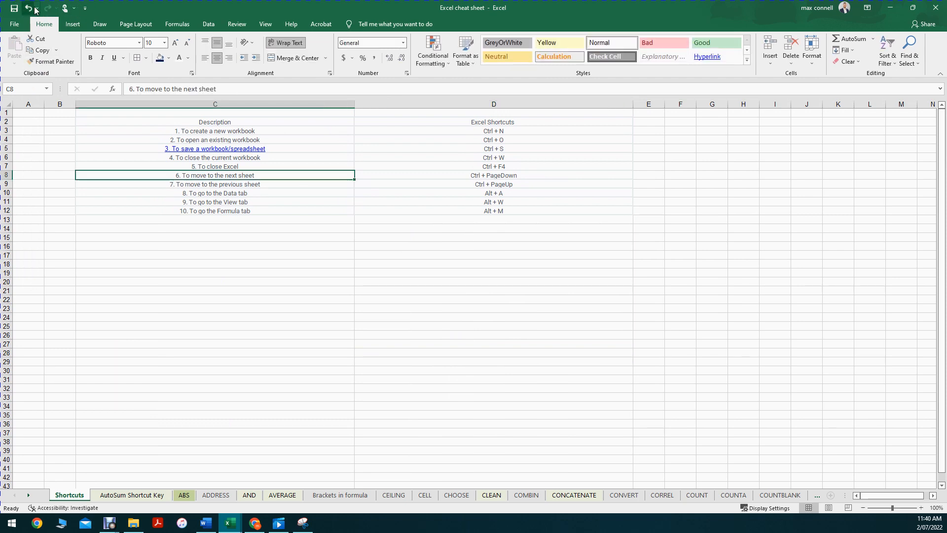
key(ctrl+z)
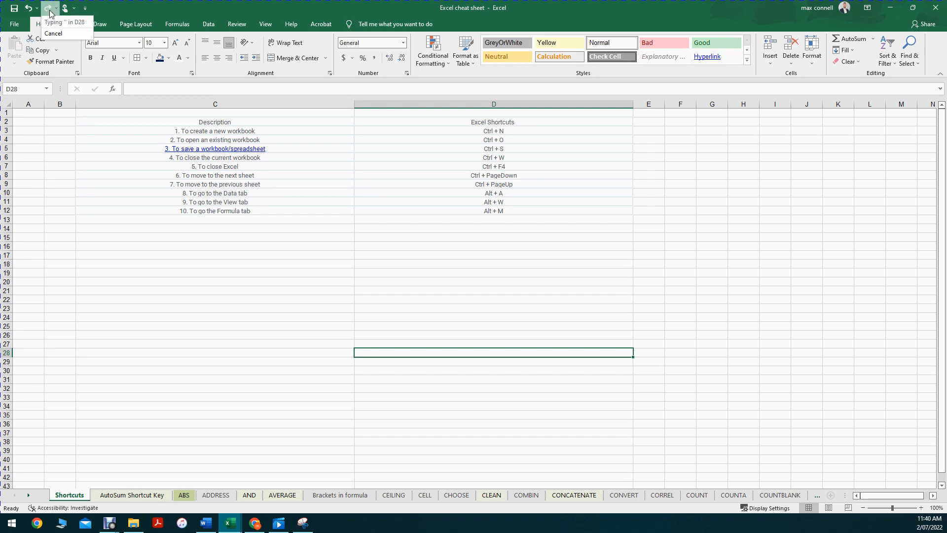
click(37, 8)
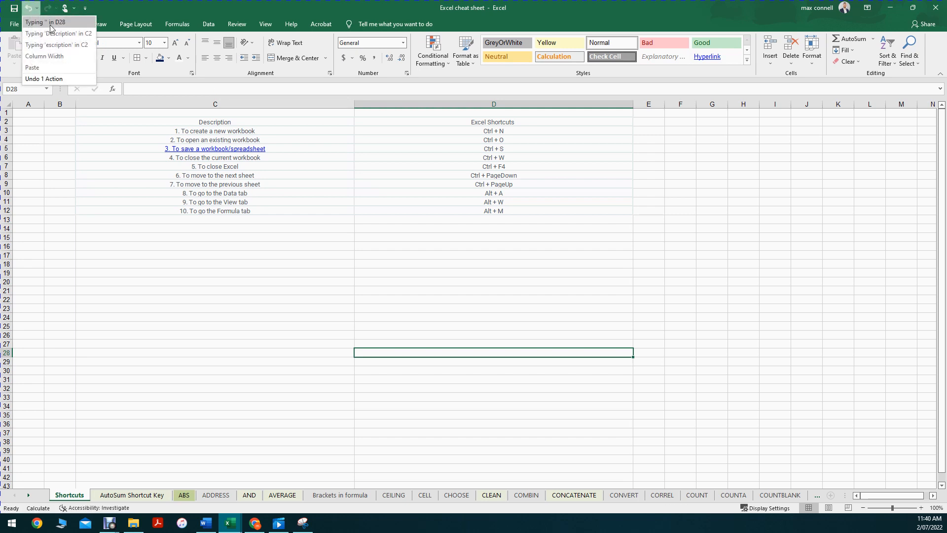
click(50, 23)
click(537, 239)
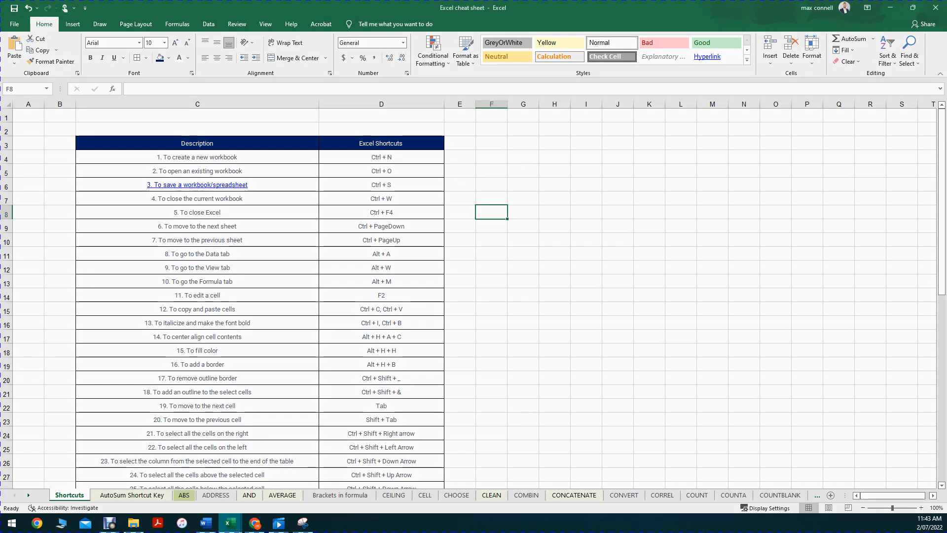
- Step the font size of the Ctrl + F4 cell D8 up and back down, and set its font to Rockwell Extra Bold
click(366, 213)
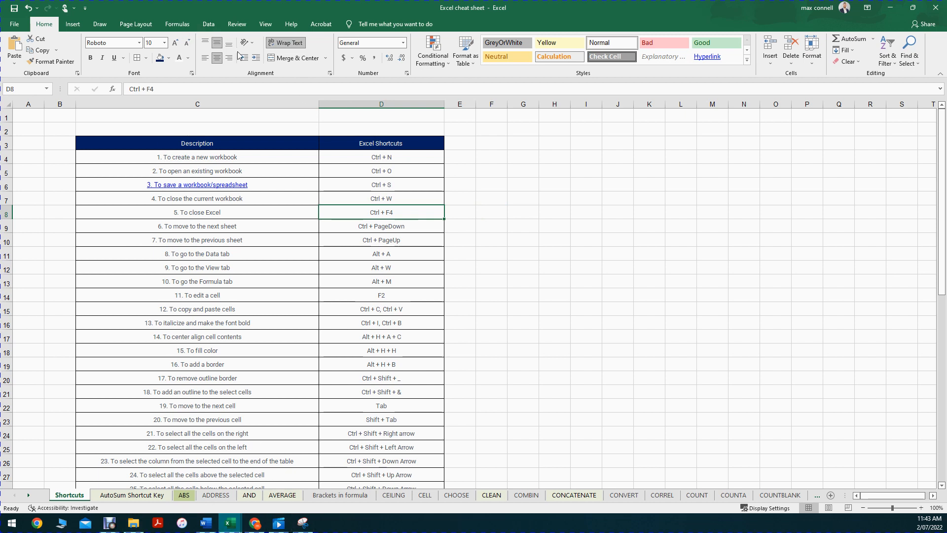
click(177, 44)
click(187, 44)
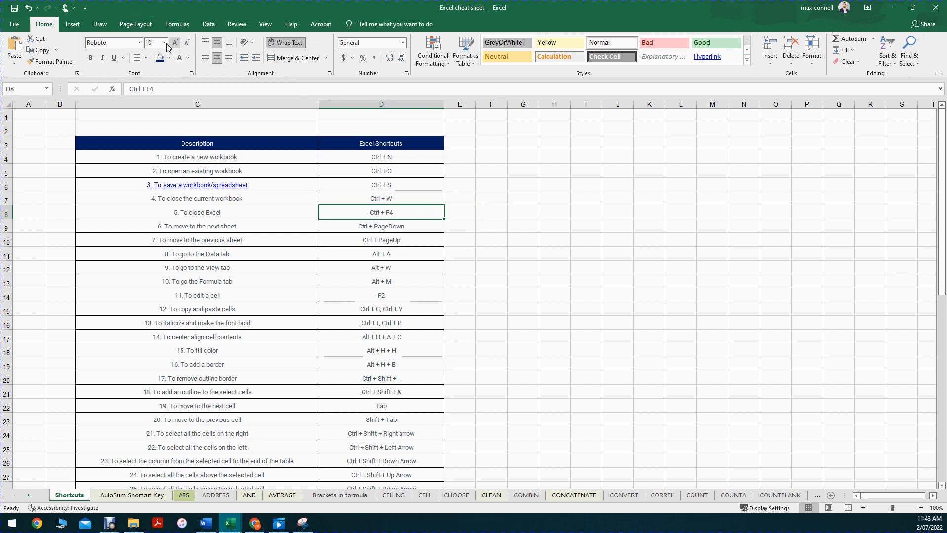
click(139, 43)
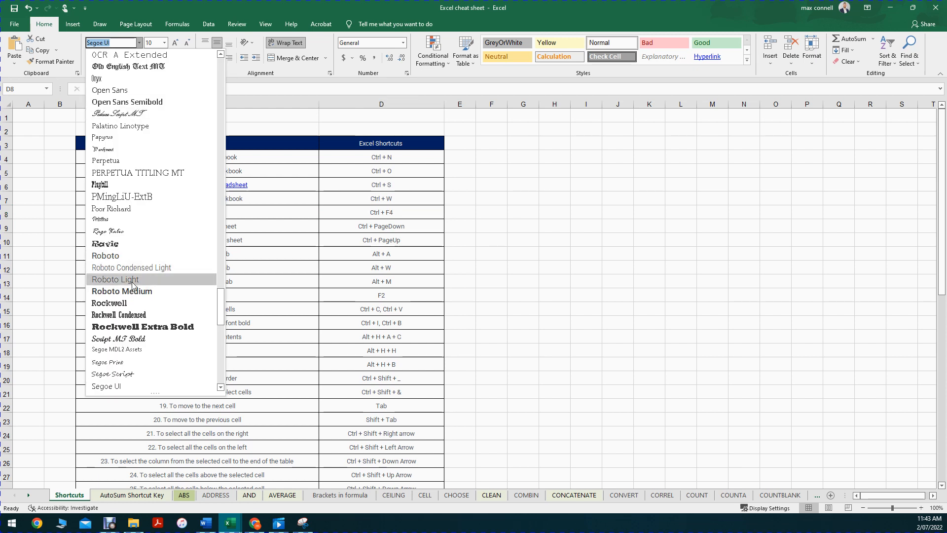
click(134, 328)
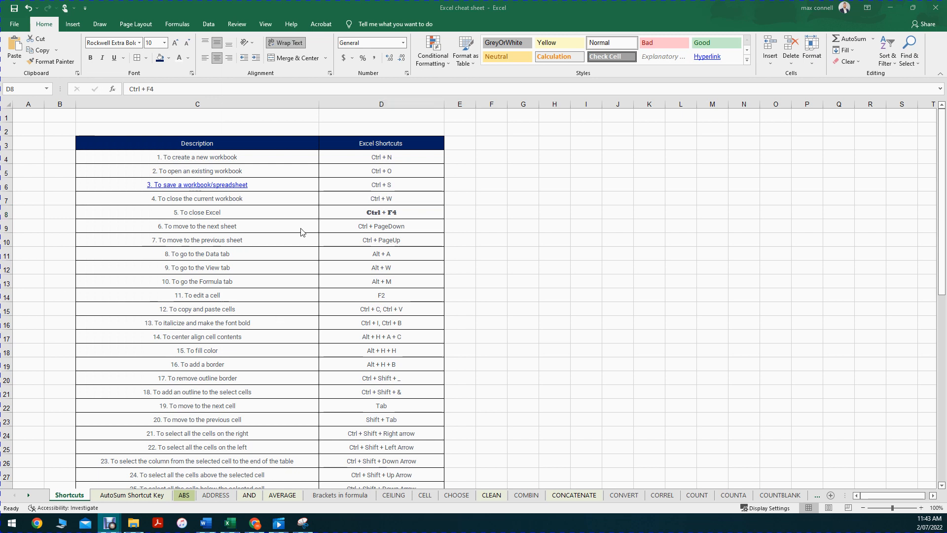
click(386, 224)
click(407, 210)
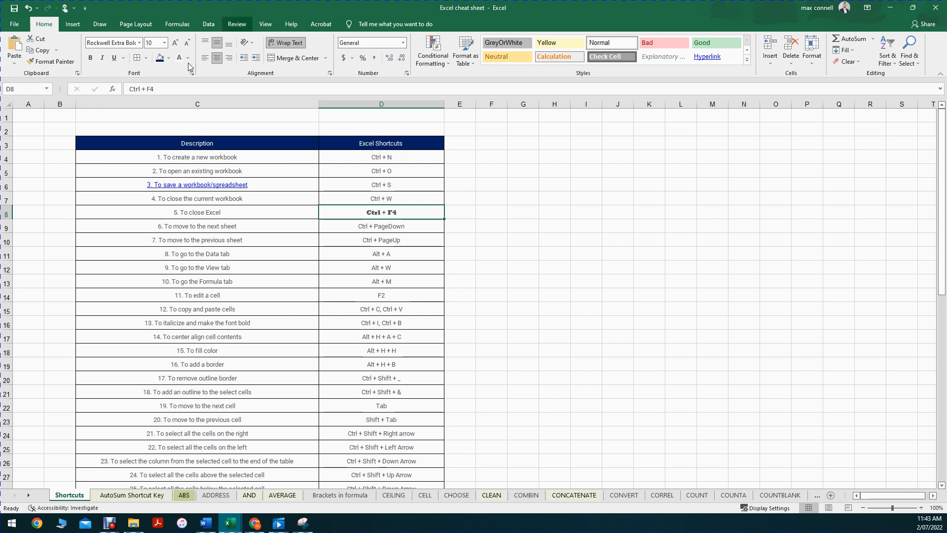
click(492, 335)
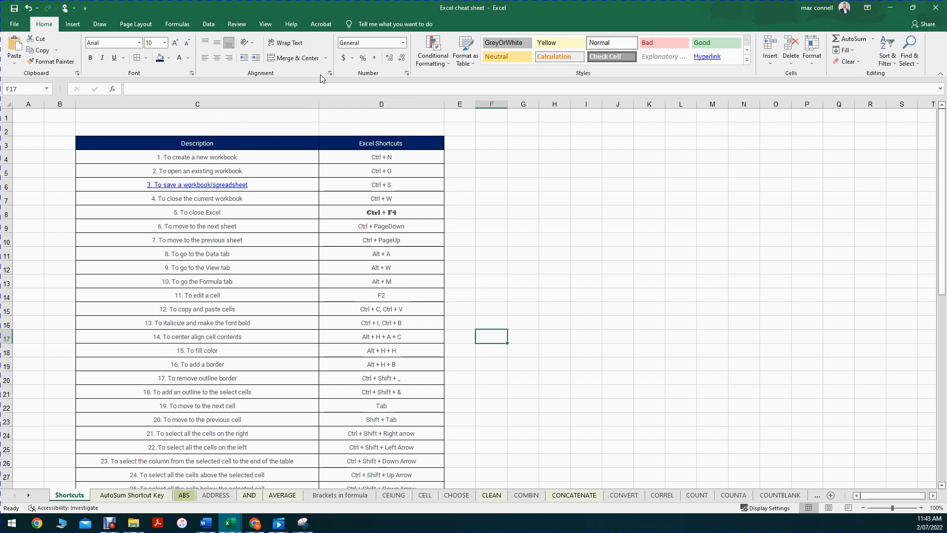
- Left-align columns C and D, and toggle right alignment on and off again
drag(206, 103, 381, 104)
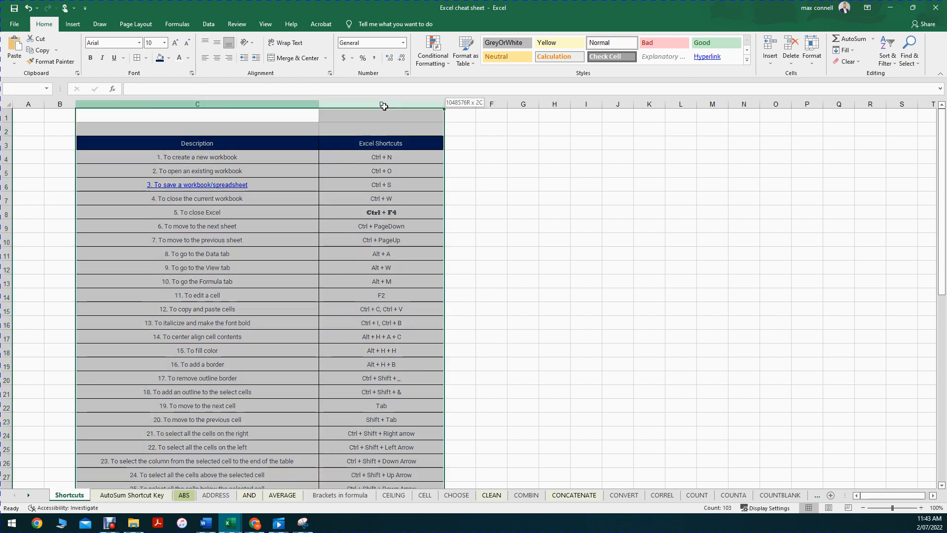
click(205, 59)
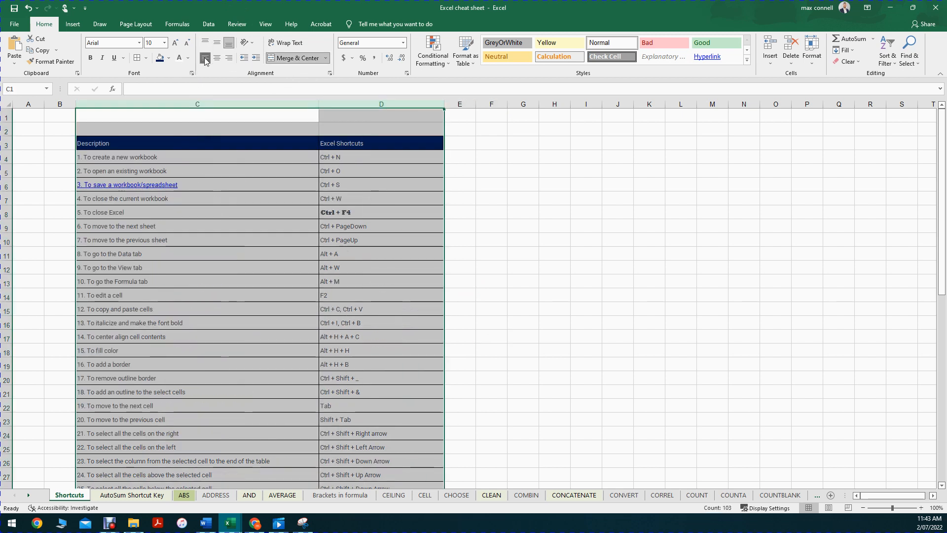
click(229, 59)
click(228, 59)
click(216, 43)
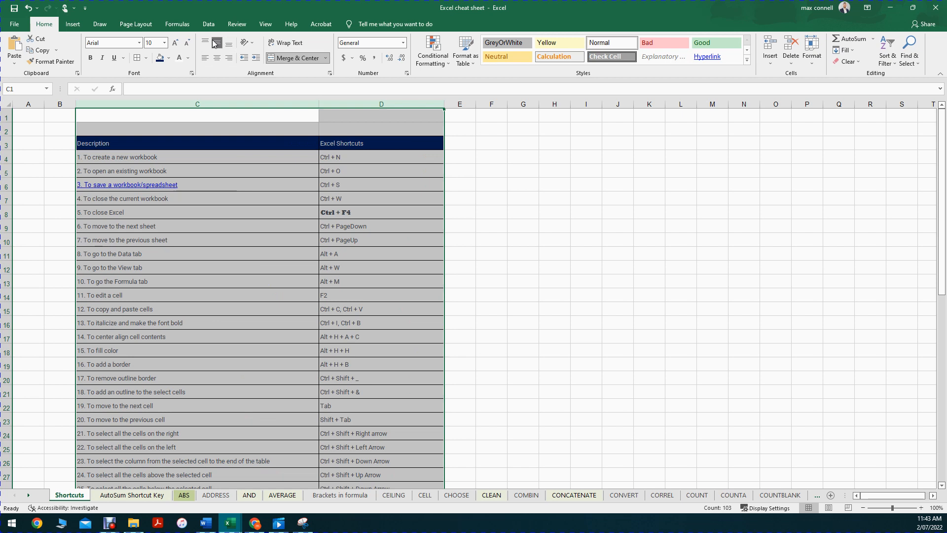
click(4, 173)
click(510, 228)
- Try top and bottom vertical alignment on columns C and D, and finish with middle alignment
drag(197, 104, 380, 103)
click(206, 43)
click(229, 44)
click(217, 44)
click(345, 210)
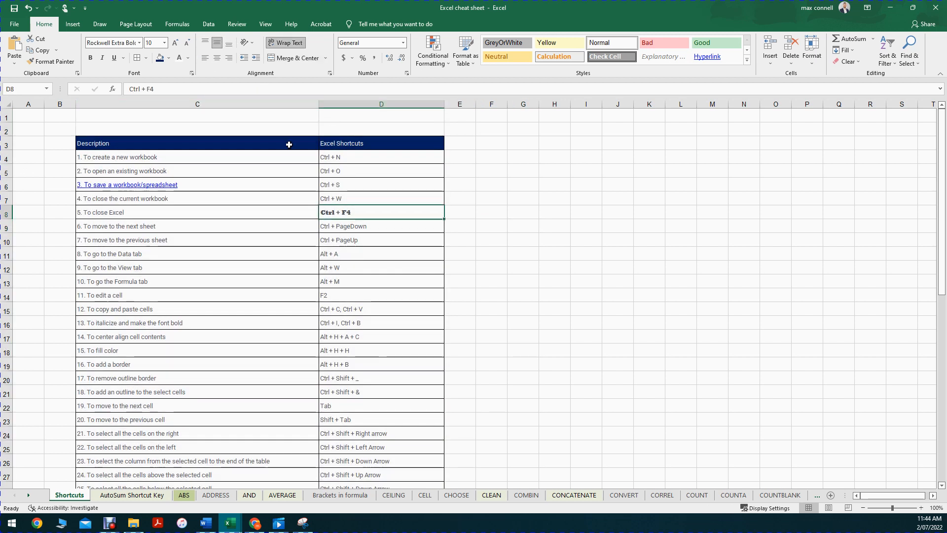
- Narrow column C until the long description in cell C26 wraps onto a second line
click(275, 104)
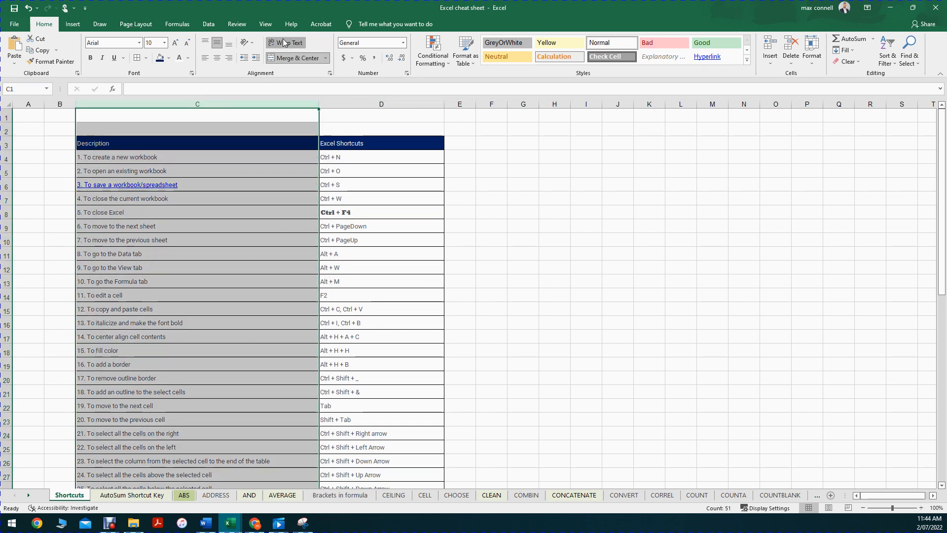
click(373, 234)
drag(353, 193, 345, 183)
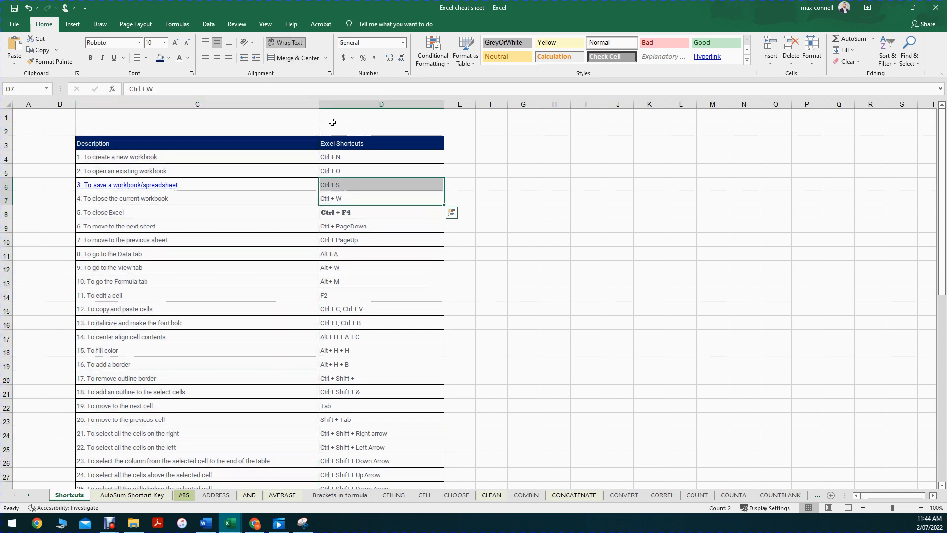
click(306, 104)
click(335, 157)
drag(313, 103, 252, 140)
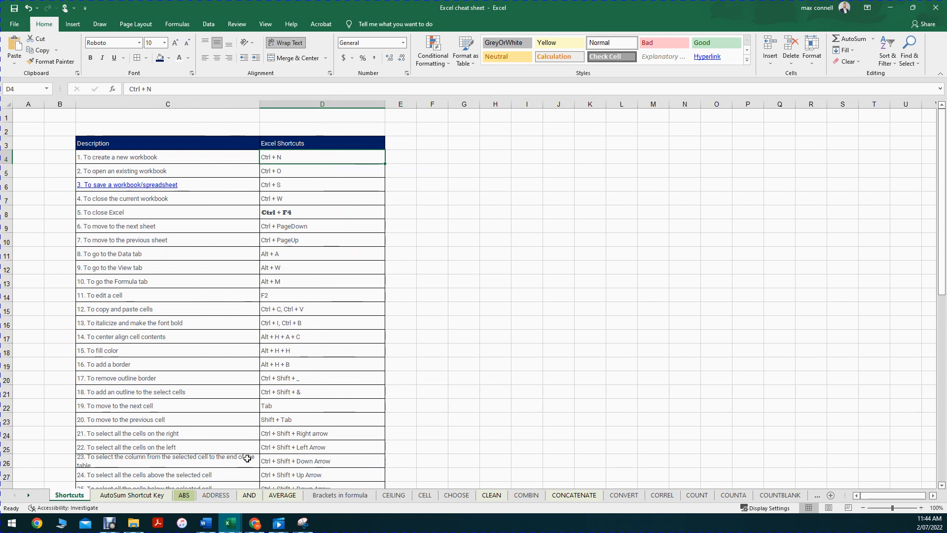
- Check the wrapped description in cell C26 and look over the rest of the shortcut list
click(134, 466)
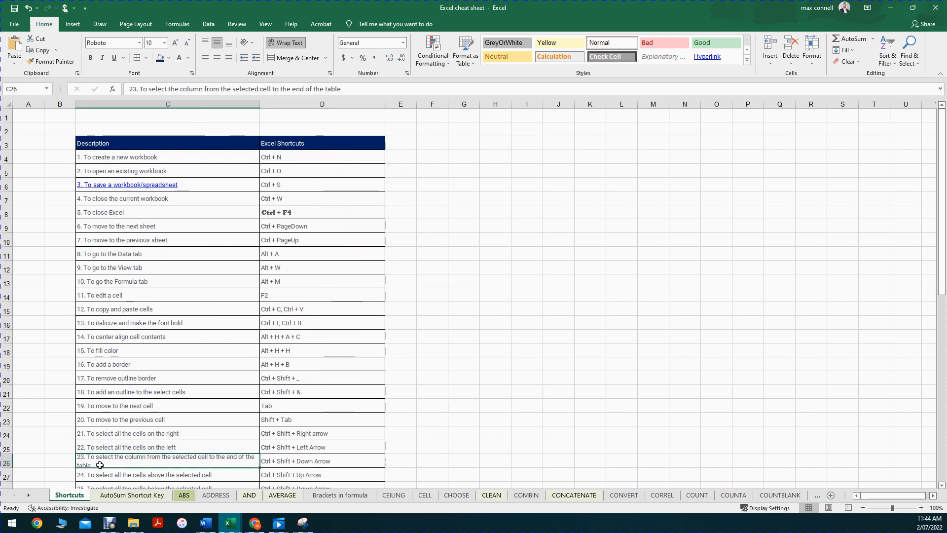
scroll(131, 444, down, 3)
scroll(164, 389, down, 5)
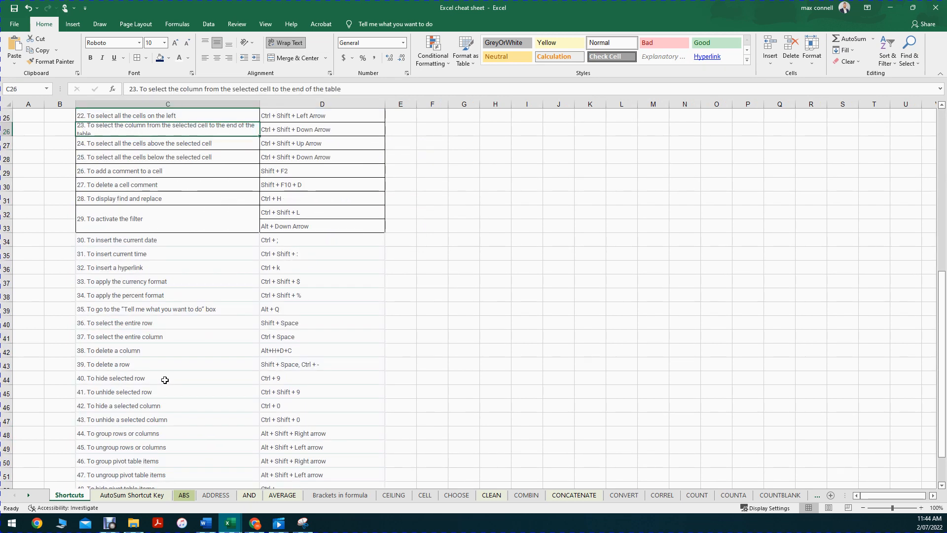
scroll(171, 353, up, 8)
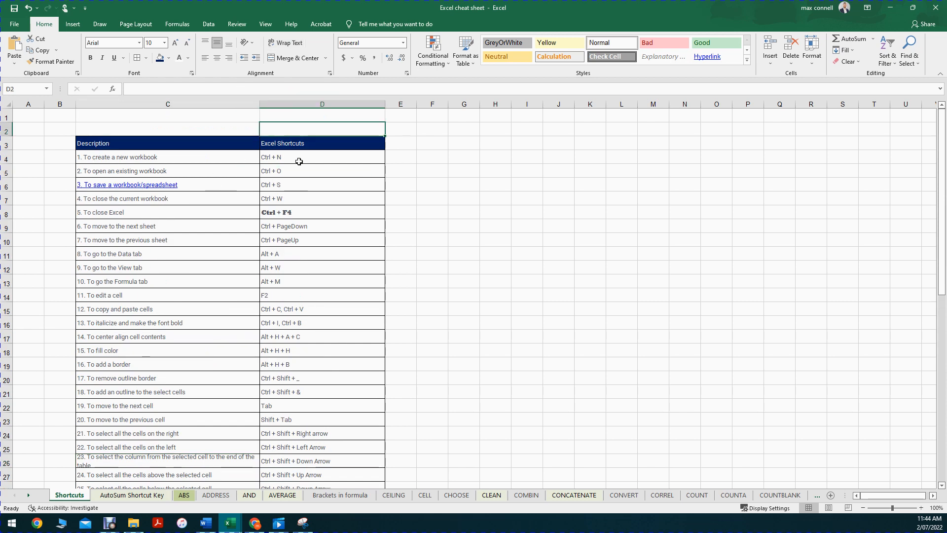
- Merge and center the empty cells F4 and G4 beside the shortcut table
drag(232, 156, 327, 153)
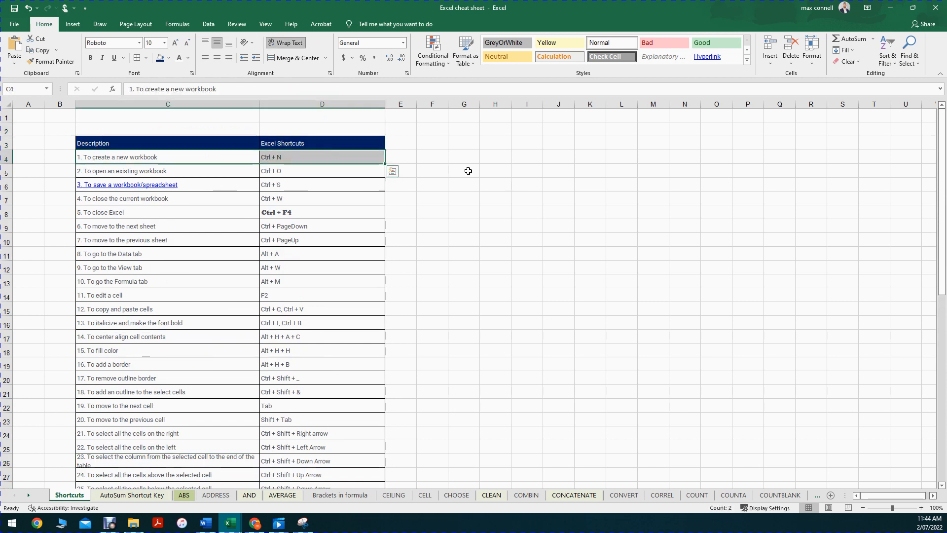
key(Right)
key(Right)
key(Right)
key(Right)
key(Right)
key(Right)
click(425, 156)
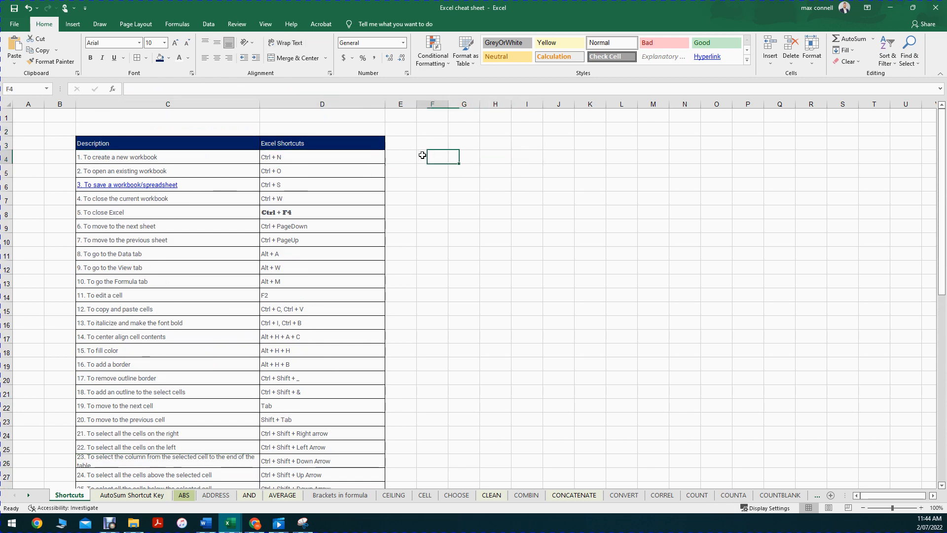
key(shift+Right)
click(288, 59)
click(462, 292)
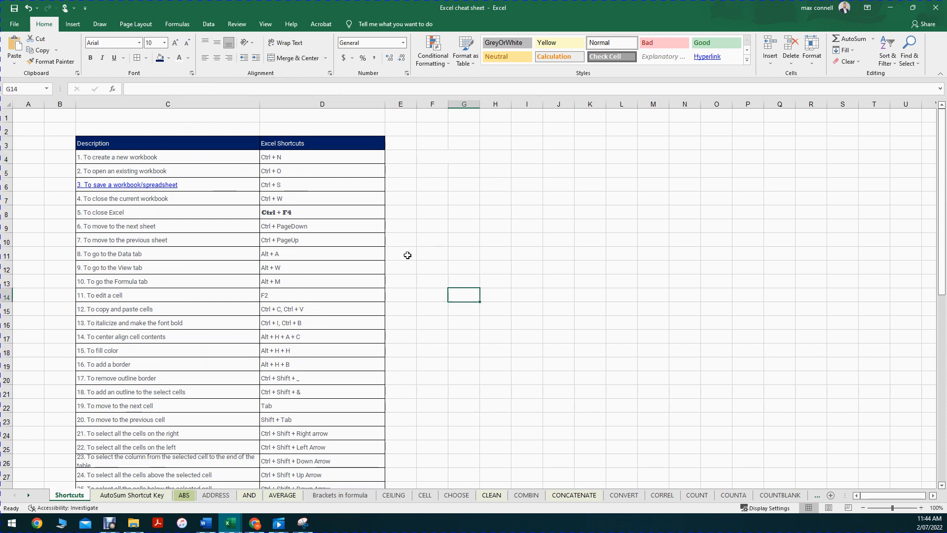
click(453, 157)
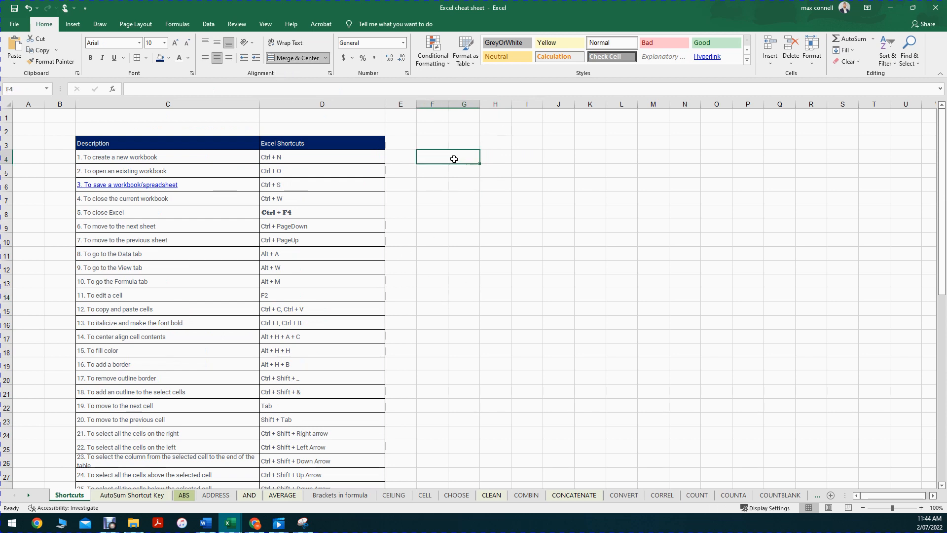
- Review the available number formats for cells D4 and C4 without applying one
click(336, 156)
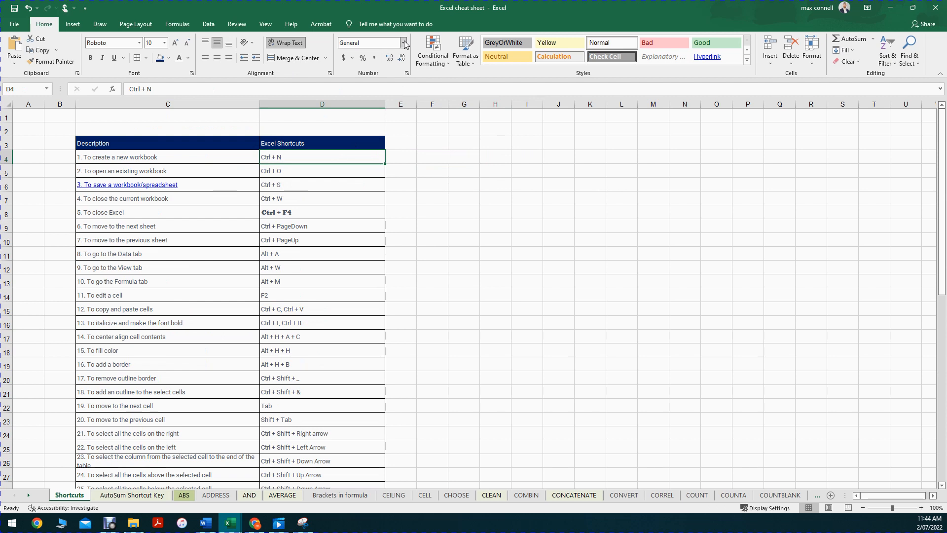
click(403, 43)
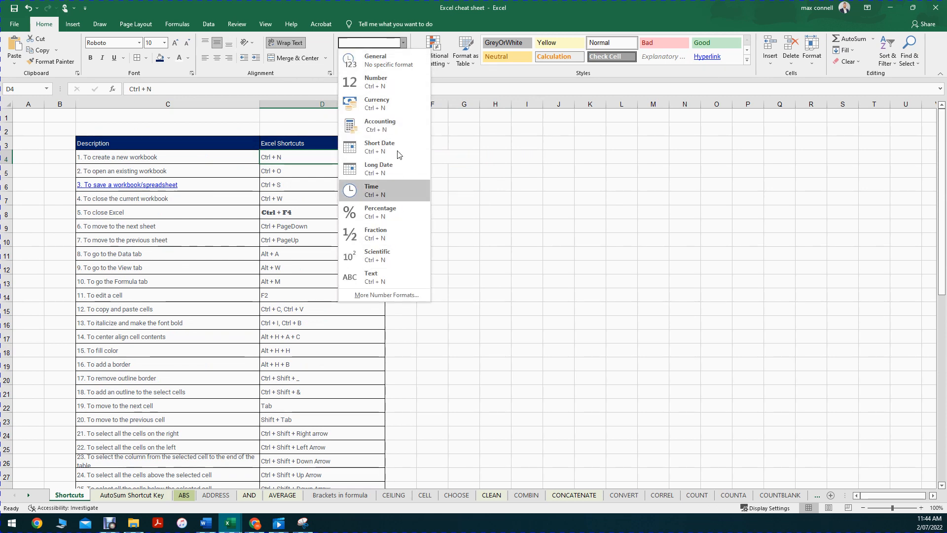
click(224, 207)
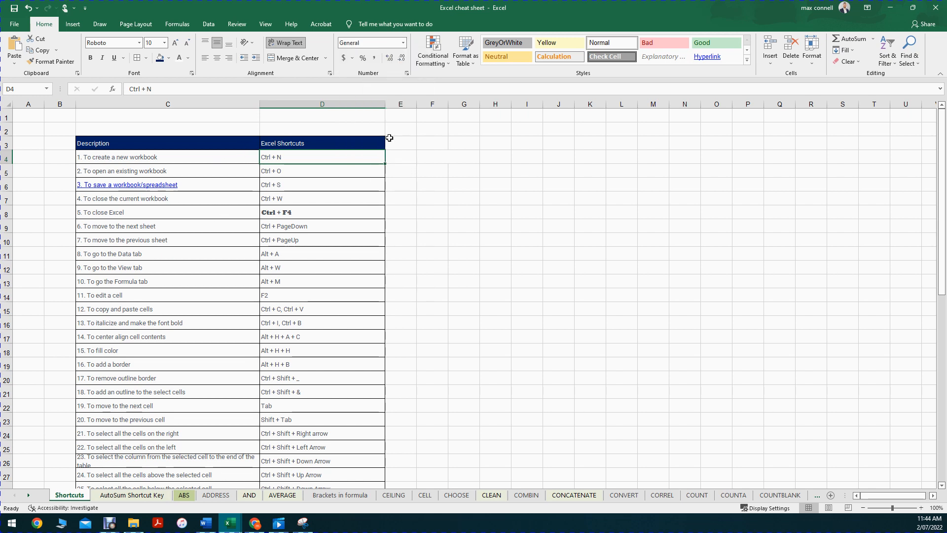
click(255, 161)
click(403, 42)
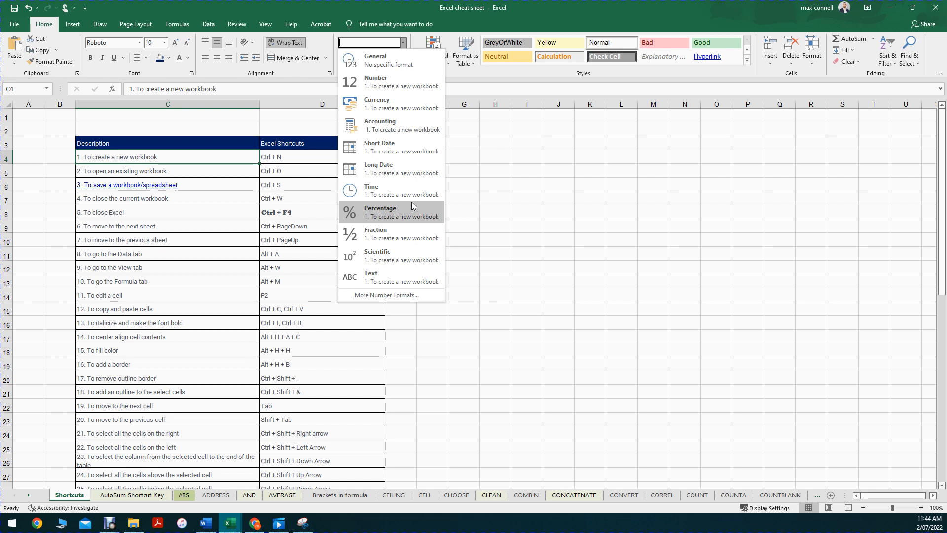
click(245, 159)
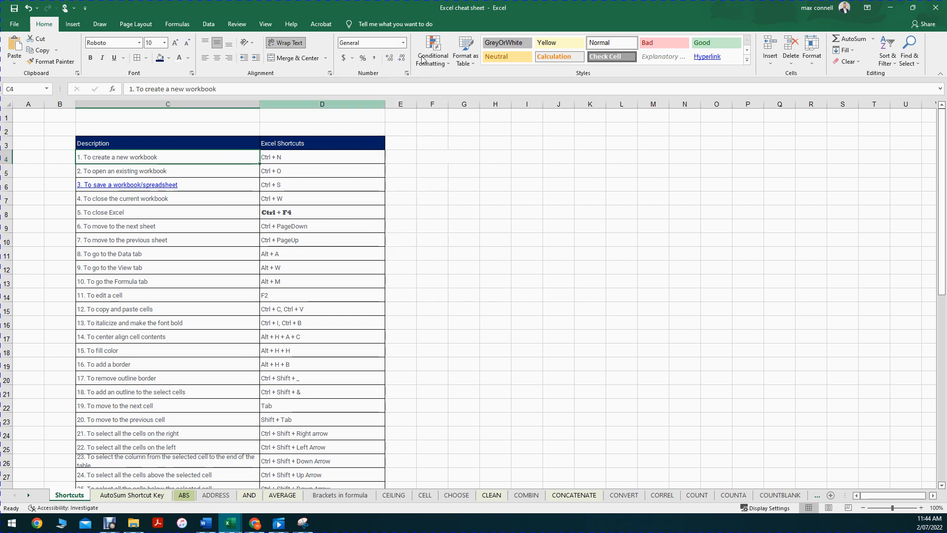
click(403, 43)
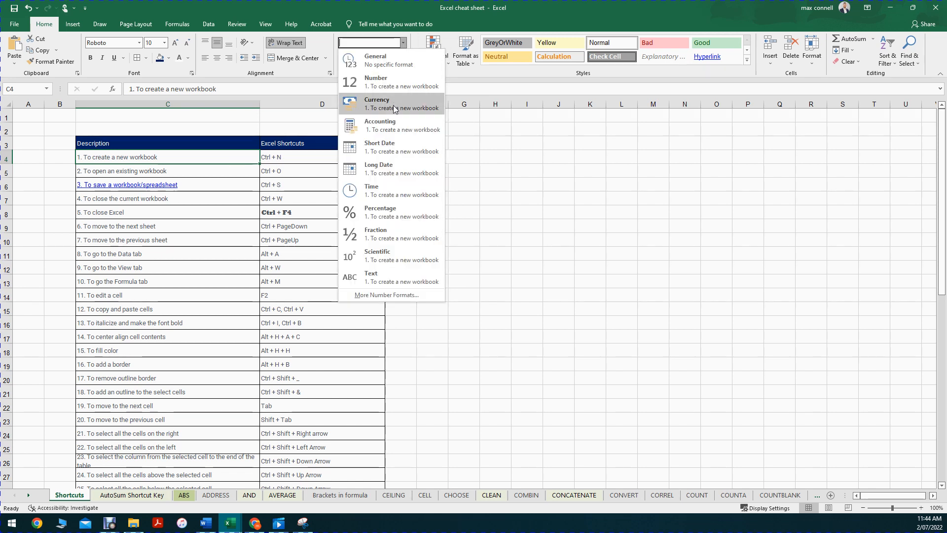
click(567, 136)
- Enter 123 in cell I5 and set its number format to Text
click(537, 164)
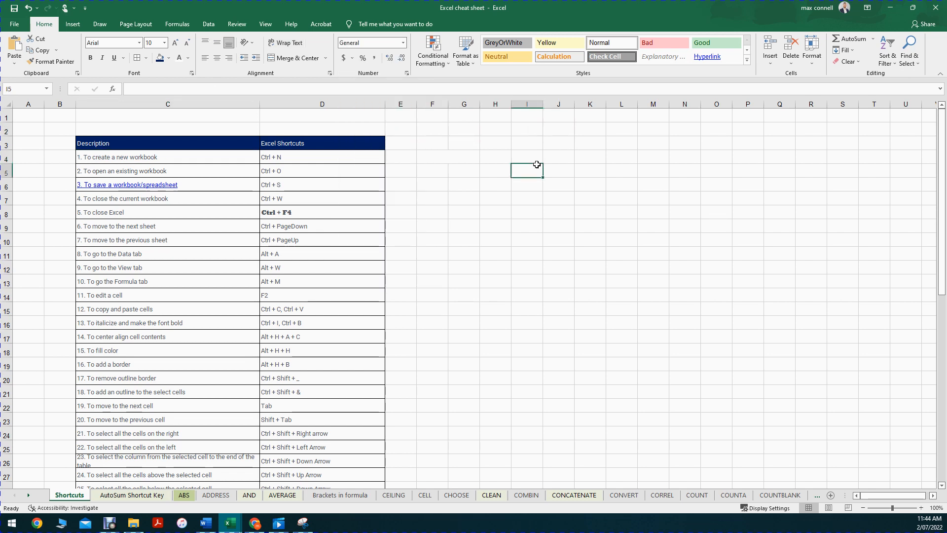
text(123)
click(554, 226)
click(534, 174)
click(404, 43)
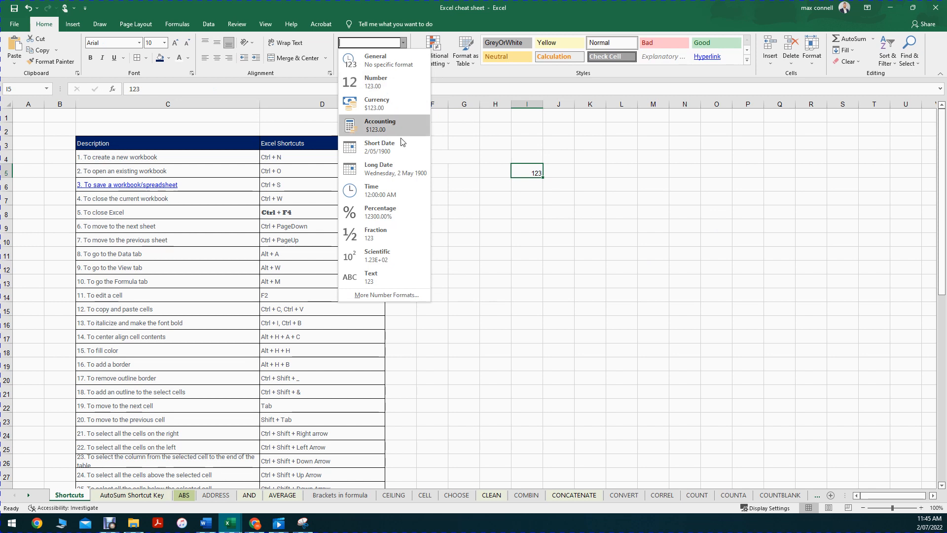
click(382, 276)
- Enter a formula in cell I7 that references the Text-formatted cell I5
click(531, 196)
text(=)
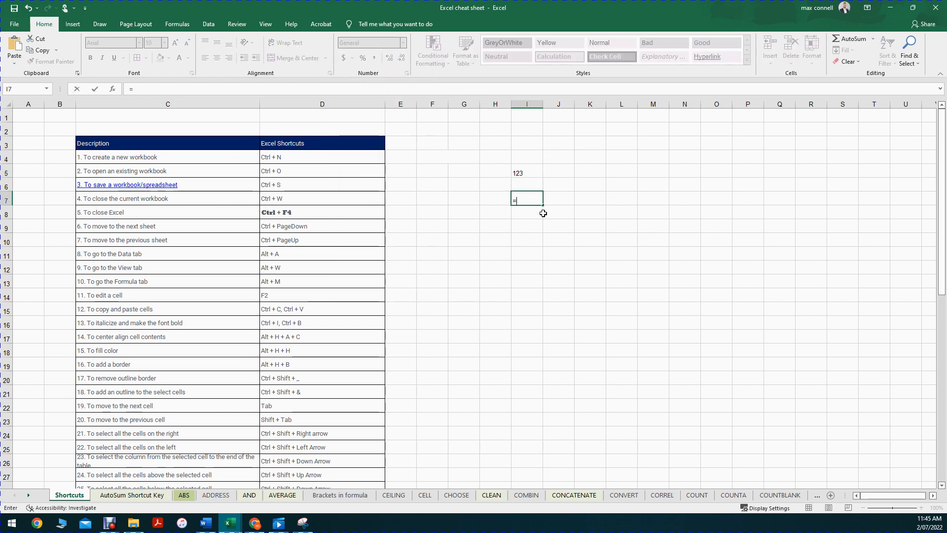
click(523, 174)
text(+)
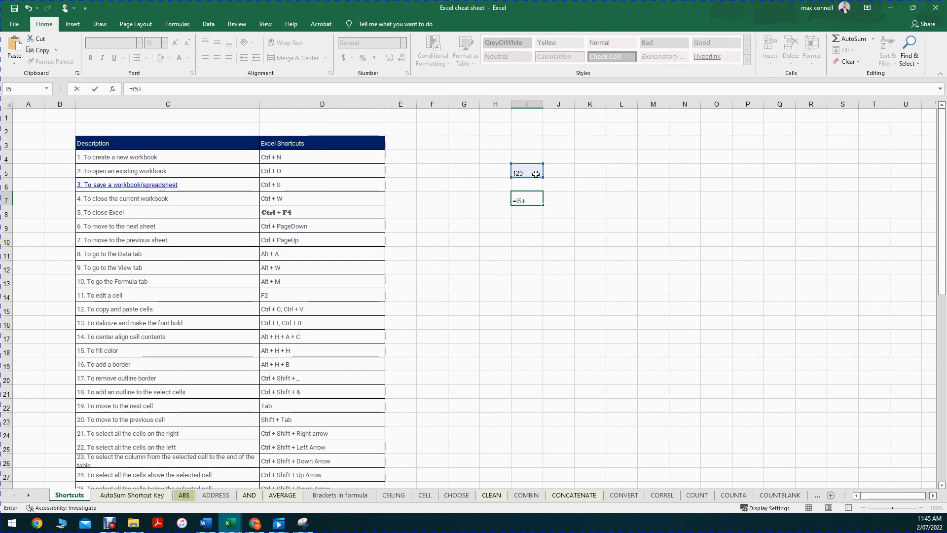
key(Return)
key(Return)
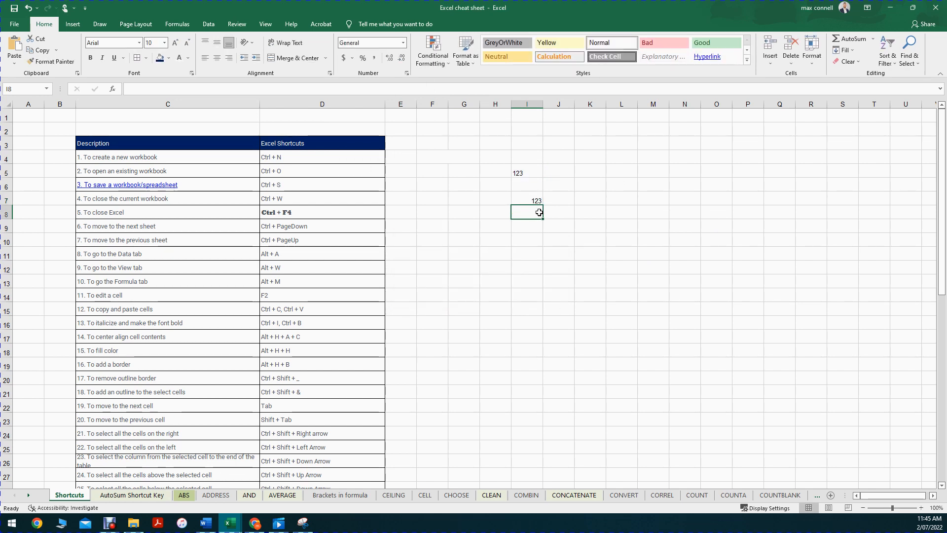
- Clear the test entries in column I by filling the blank cell I2 down over them
click(535, 141)
click(537, 127)
drag(545, 137, 544, 302)
click(590, 267)
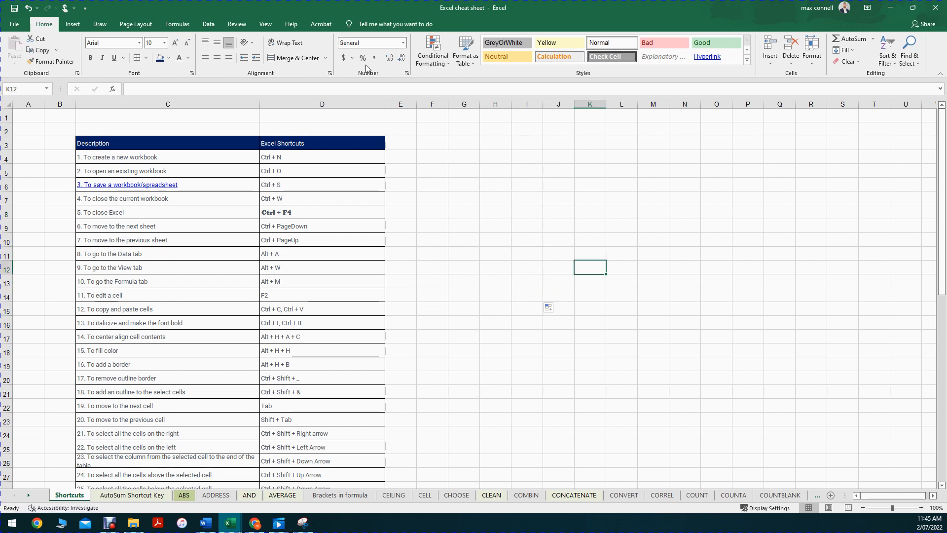
- Examine the Conditional Formatting options, including Color Scales and Highlight Cells Rules, for the empty range J4:Q24
click(434, 58)
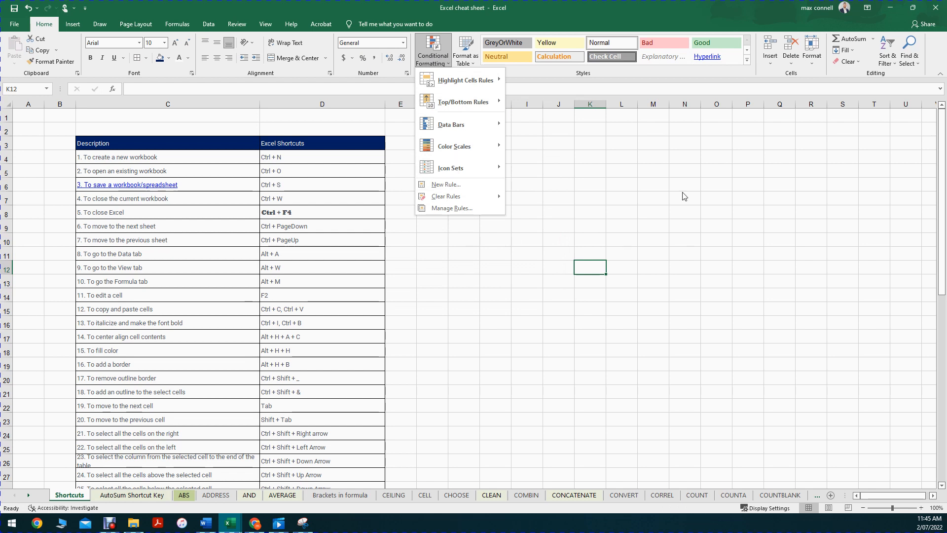
click(694, 250)
drag(572, 155, 796, 438)
click(433, 54)
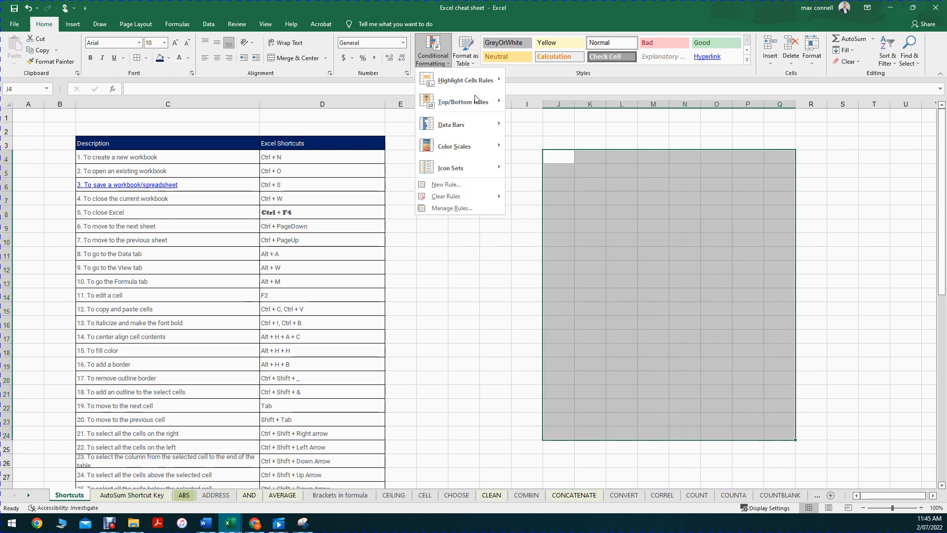
mouse_move(471, 138)
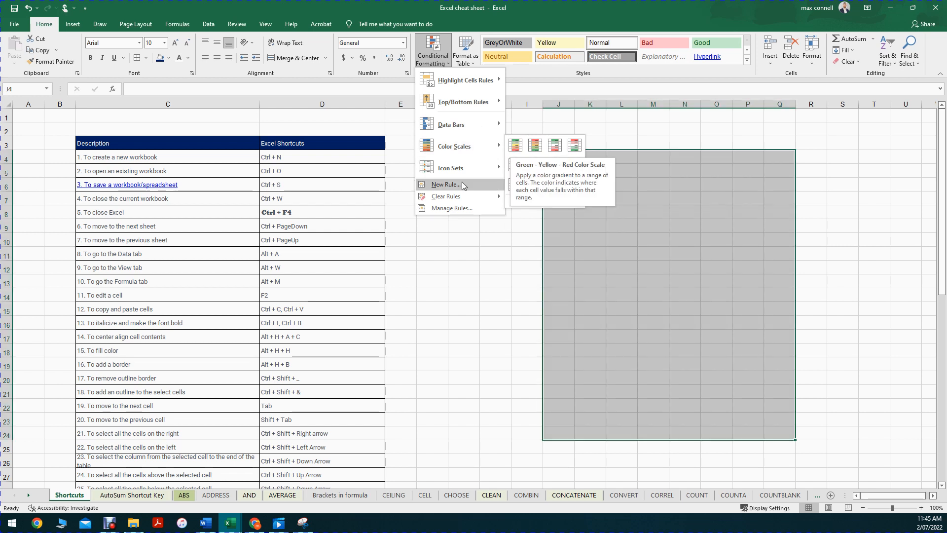
mouse_move(481, 77)
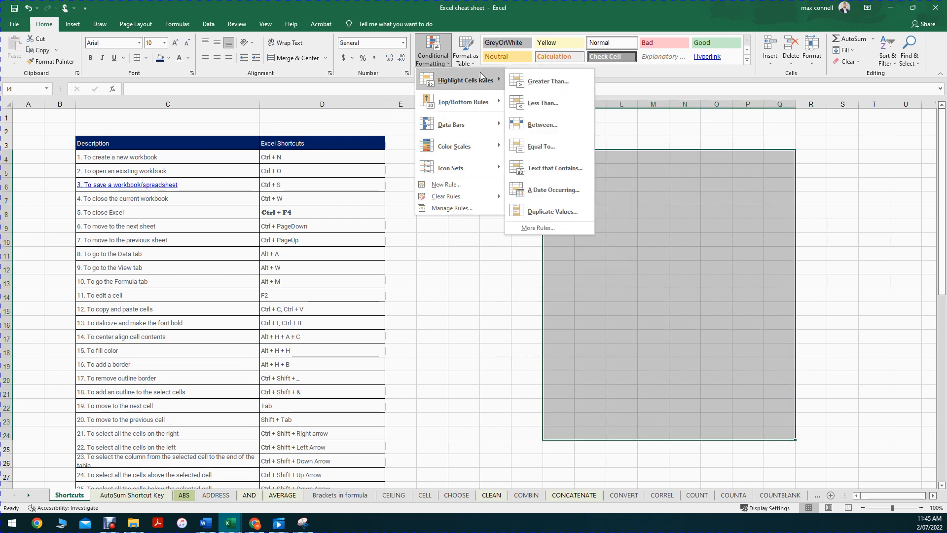
click(480, 281)
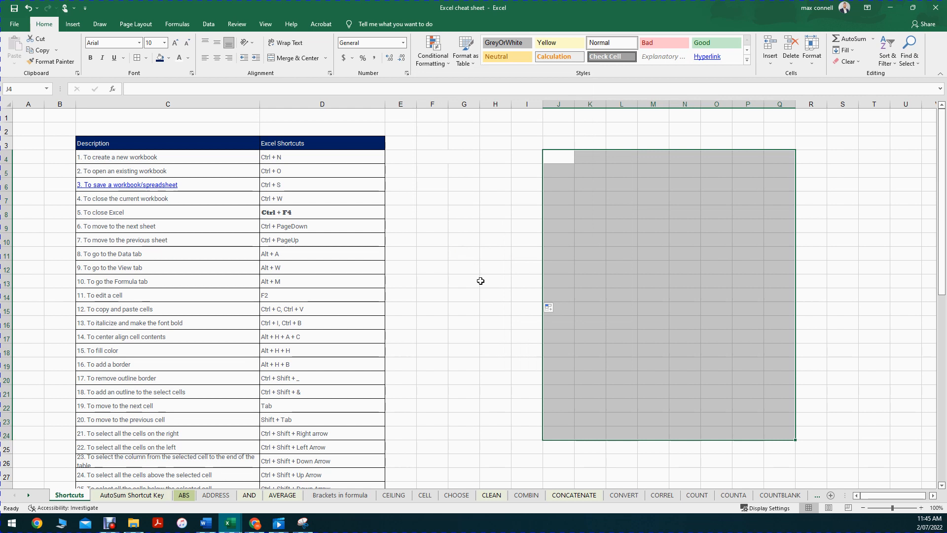
click(554, 139)
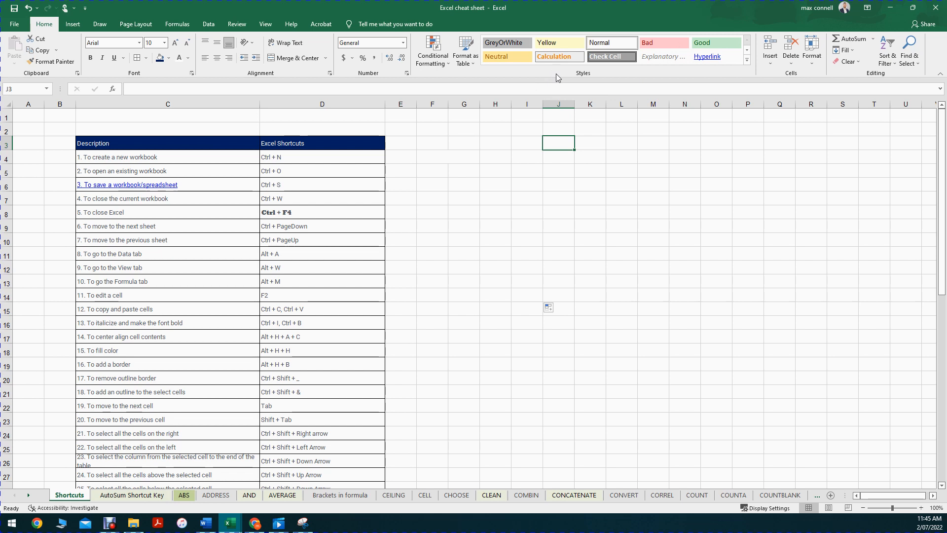
- Narrow column D so it fits the shortcut text more closely
click(480, 165)
click(424, 154)
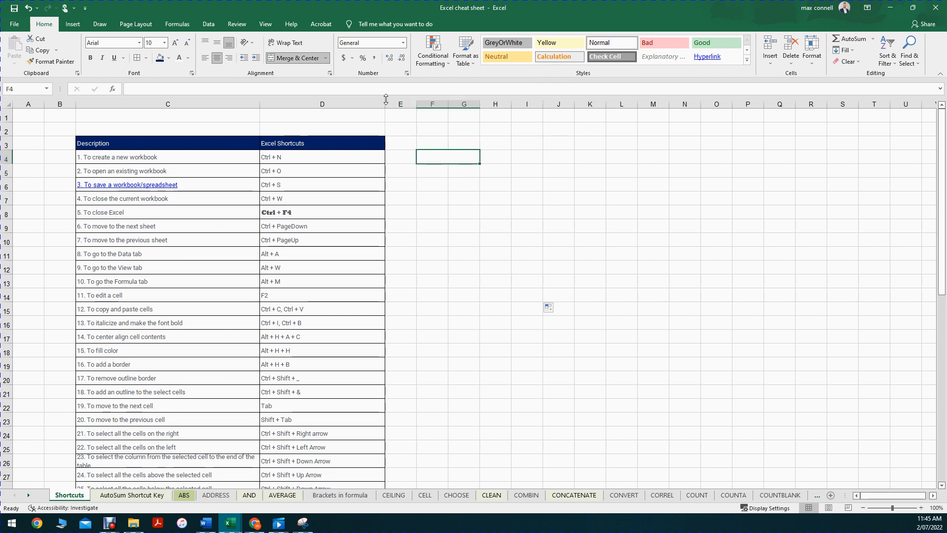
drag(385, 103, 352, 113)
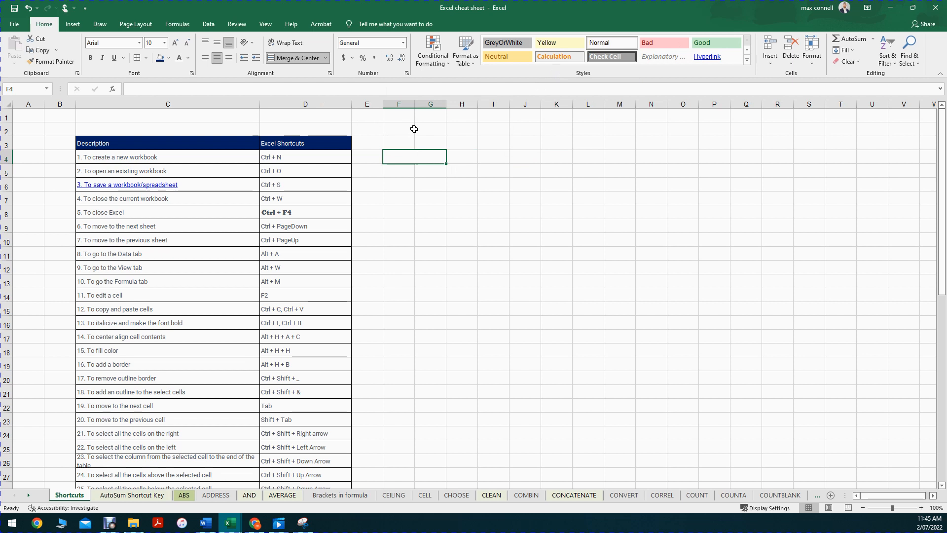
- Try to fill the blank cell F5 upward over the merged cell in row 4
click(405, 186)
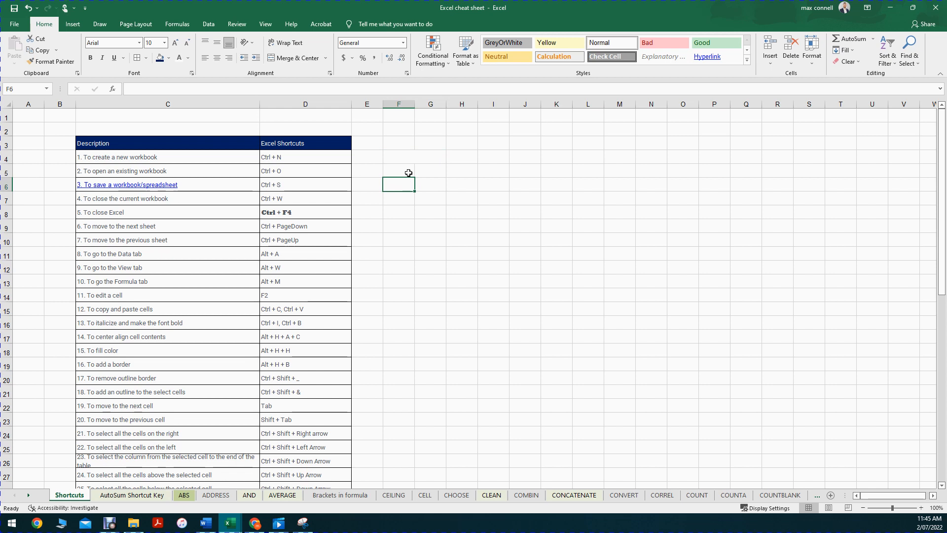
click(464, 160)
click(425, 168)
drag(407, 173, 442, 139)
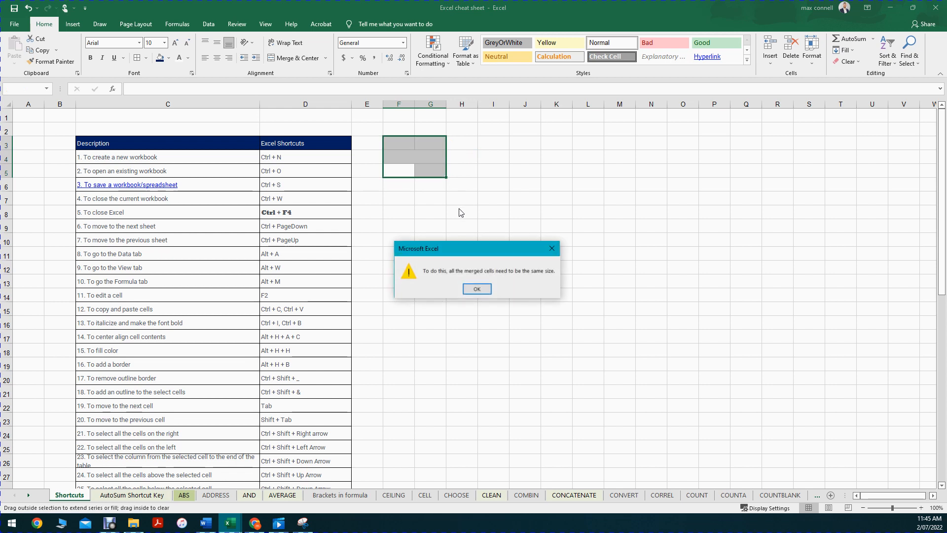
click(477, 289)
click(557, 184)
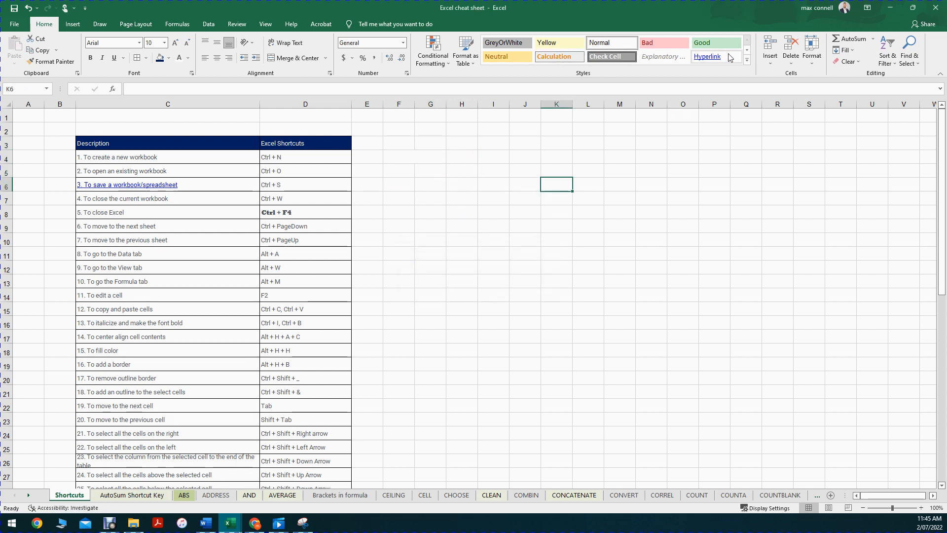
- Examine the cell styles gallery, including the custom, data and model, heading and themed styles
click(748, 60)
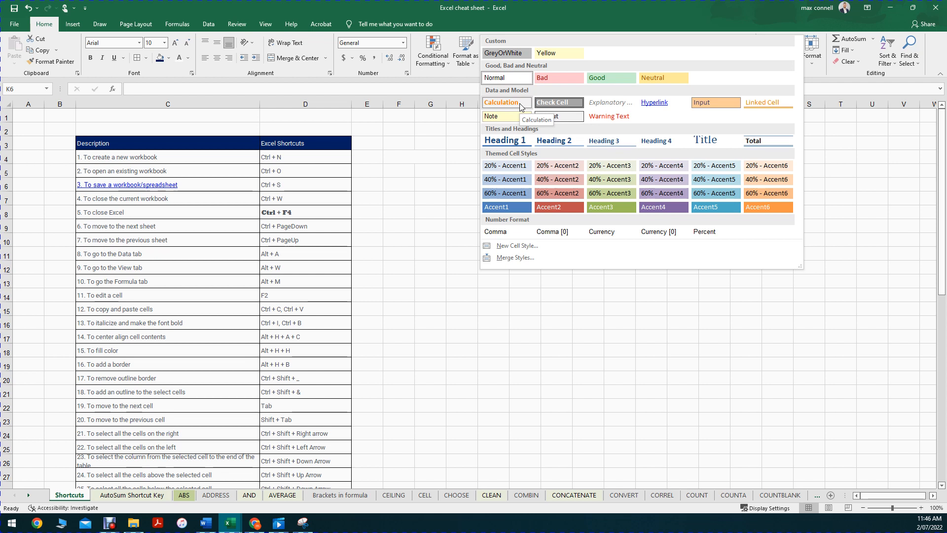
click(394, 167)
click(368, 157)
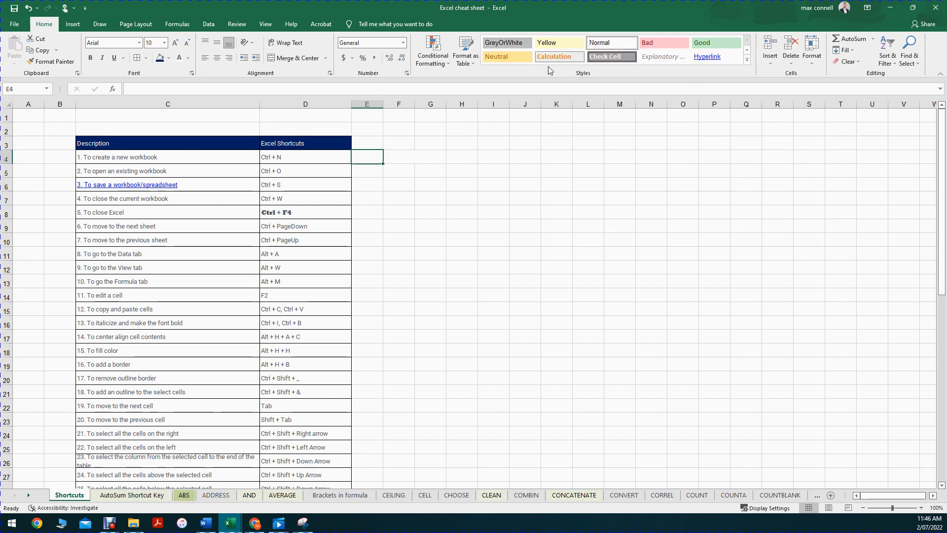
click(747, 60)
click(367, 250)
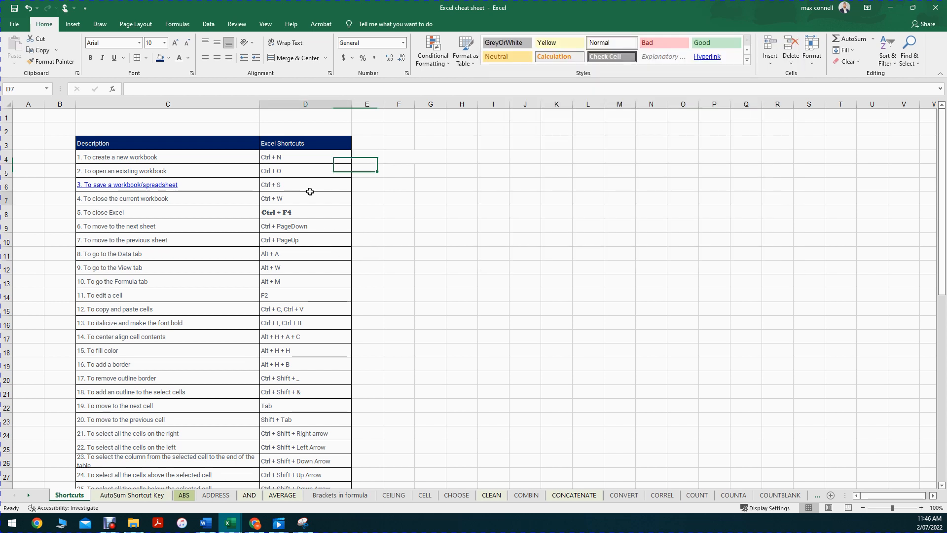
- Apply the custom Yellow cell style to the "To close Excel" description in cell C8
click(218, 211)
click(565, 46)
click(375, 320)
- Extend the selection from cell C4 to the left and down the table, and move between neighbouring cells
click(189, 157)
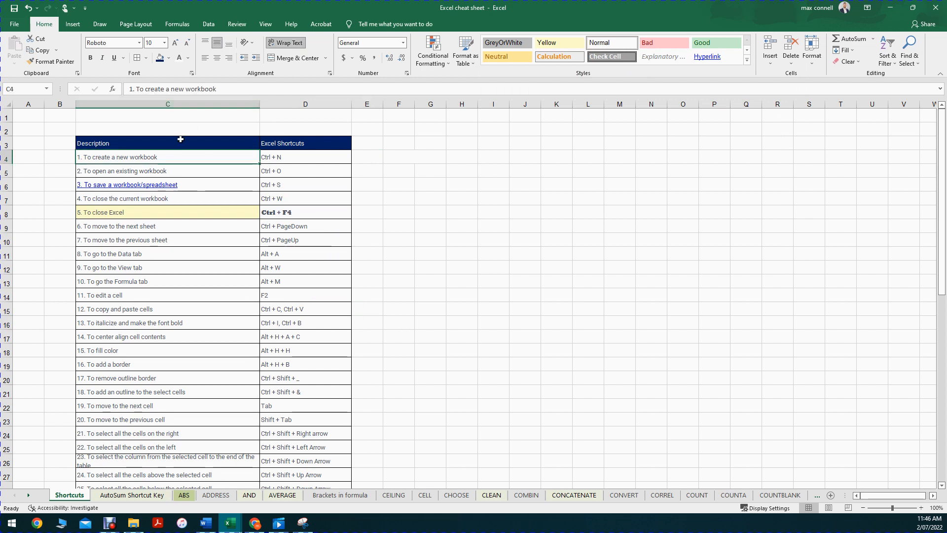
key(ctrl+shift+Left)
key(ctrl+shift+Down)
key(Right)
key(Left)
key(Up)
key(Down)
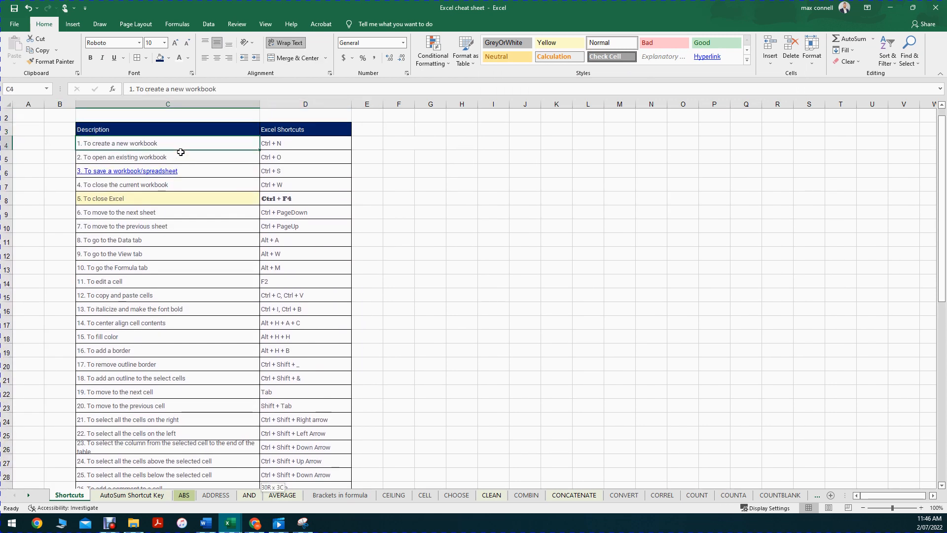
- Apply the custom Yellow cell style to the description column from cell C4 down to the end of the table
key(ctrl+shift+Down)
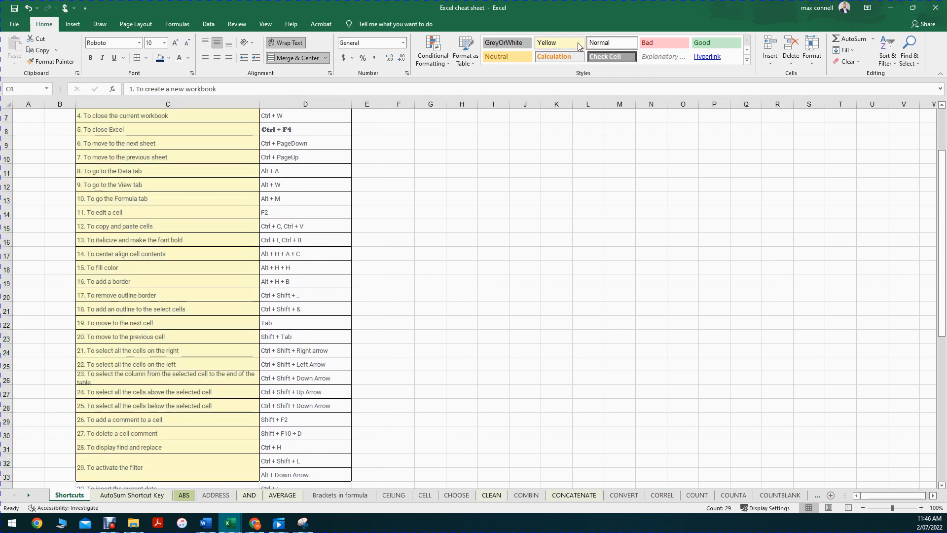
click(560, 42)
scroll(278, 271, up, 2)
click(431, 254)
scroll(174, 296, down, 7)
scroll(176, 275, up, 7)
click(296, 251)
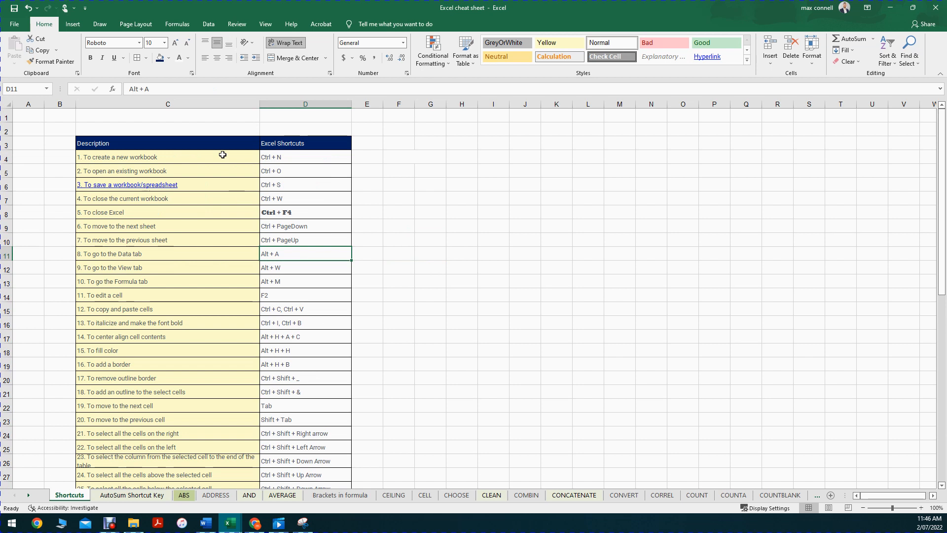
- Fill the header cells C3:D3 of the shortcuts table with a dark orange theme colour
click(242, 161)
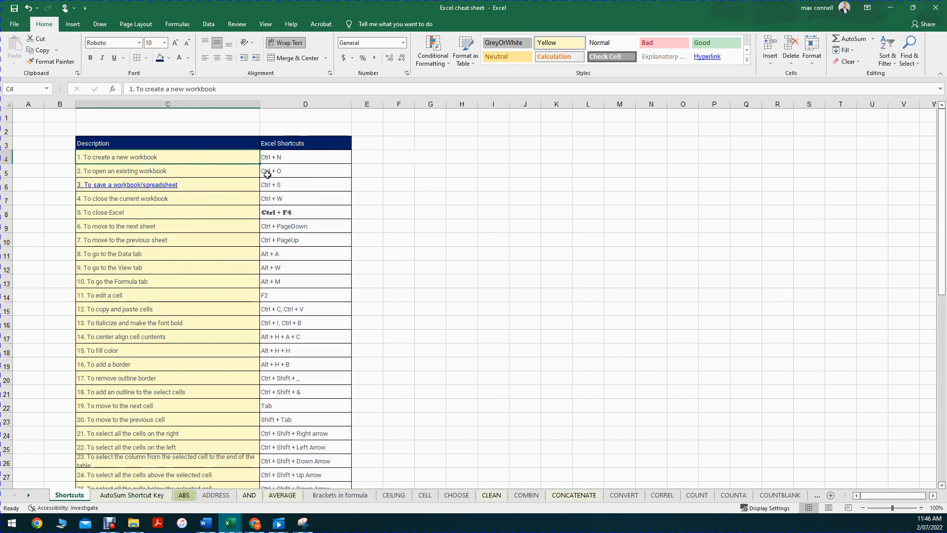
key(Up)
key(shift+Right)
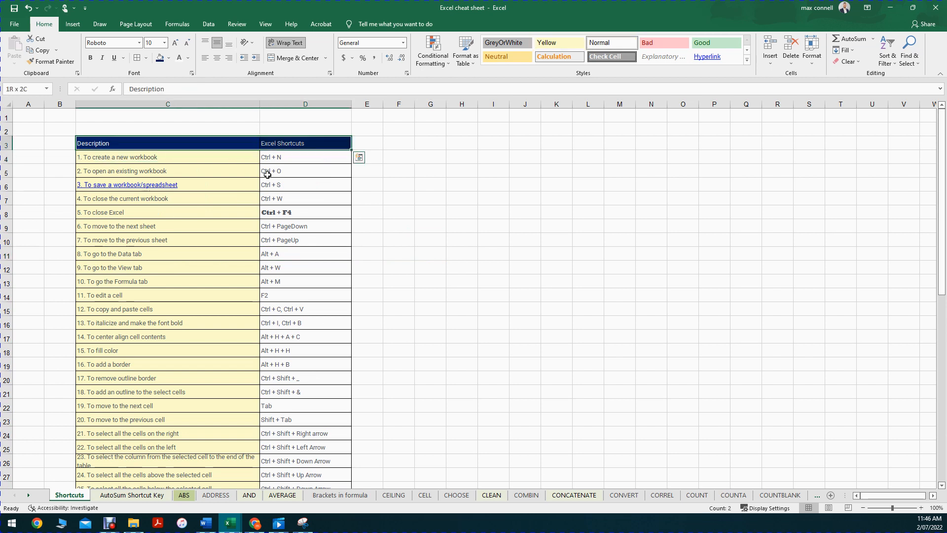
click(168, 58)
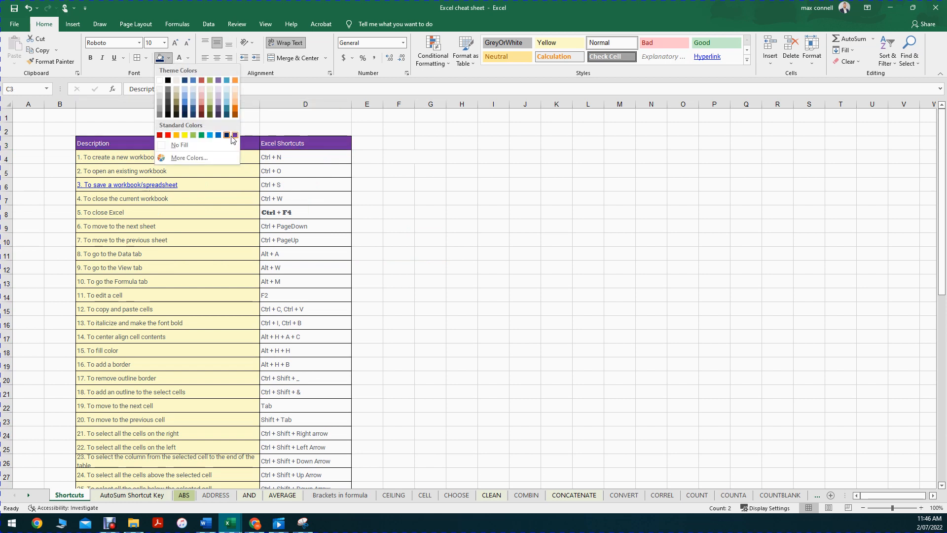
click(235, 108)
click(555, 212)
- Examine the cell styles gallery and the Find & Select options
drag(394, 160, 430, 161)
click(525, 157)
click(746, 59)
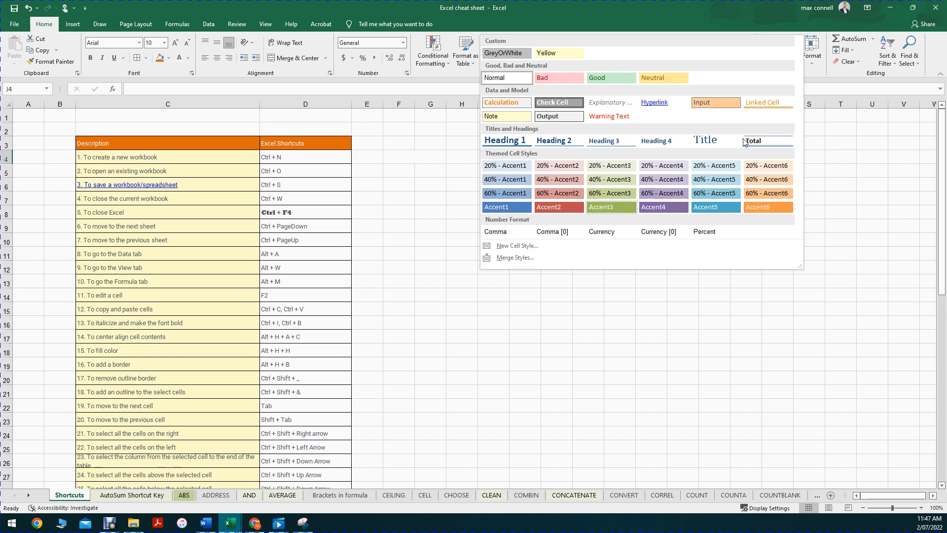
click(400, 210)
drag(445, 231, 452, 230)
click(722, 207)
click(448, 194)
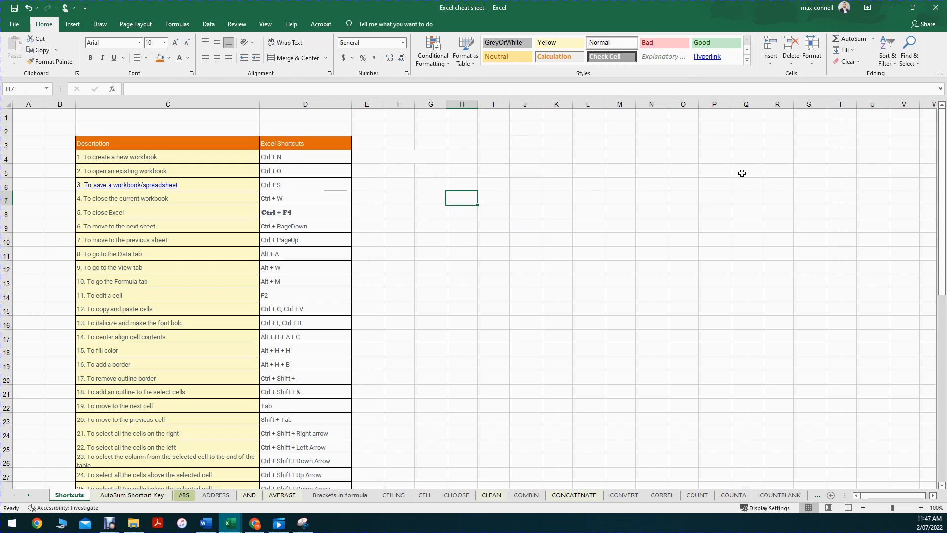
click(918, 66)
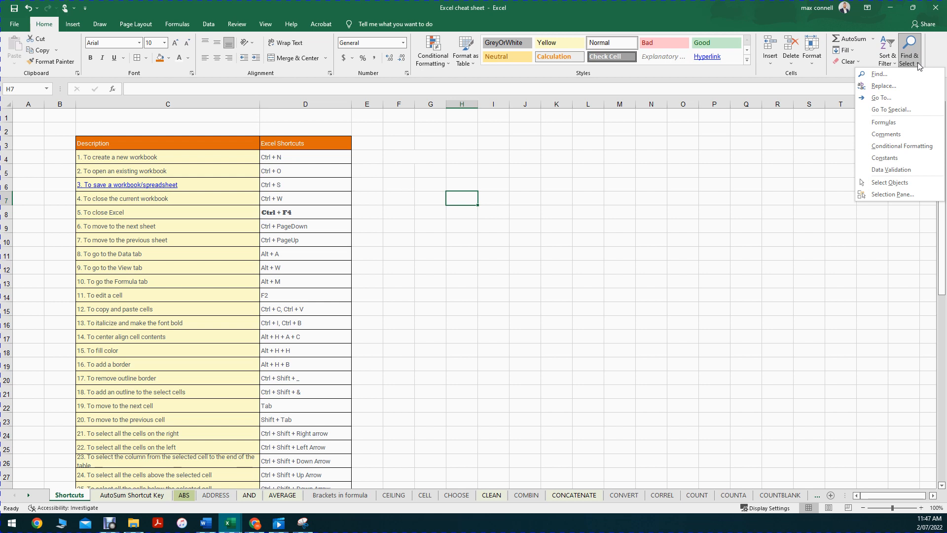
key(Escape)
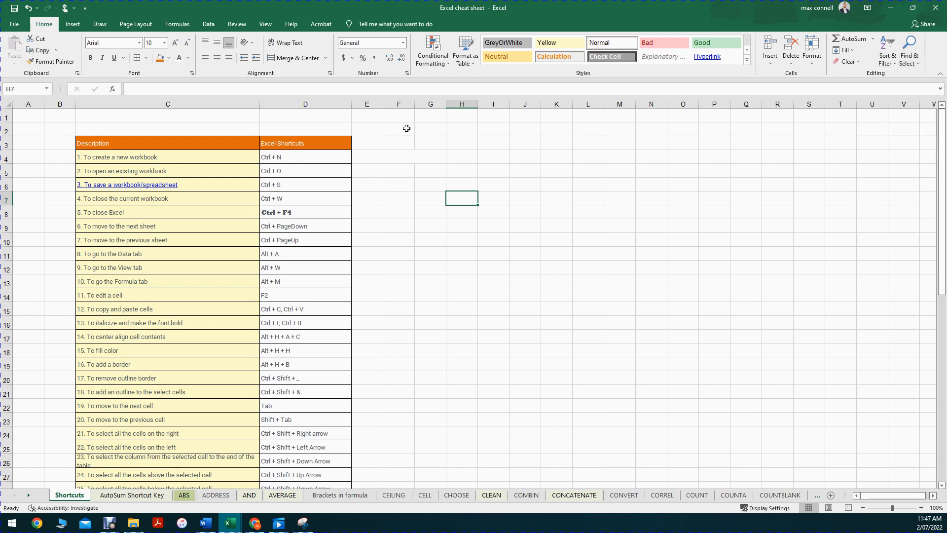
- Fill the blank range I5:N20 with the value 123123
click(71, 25)
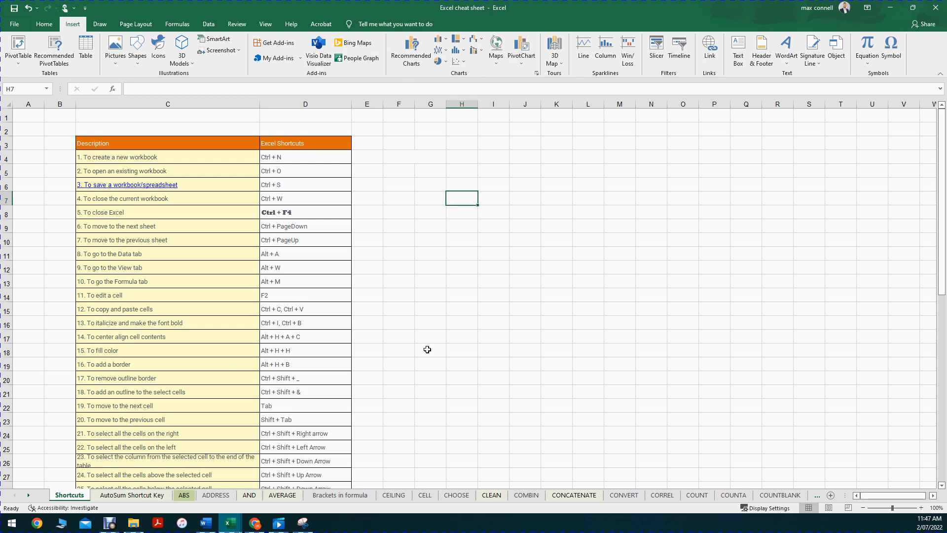
click(455, 53)
click(496, 176)
drag(493, 170, 660, 368)
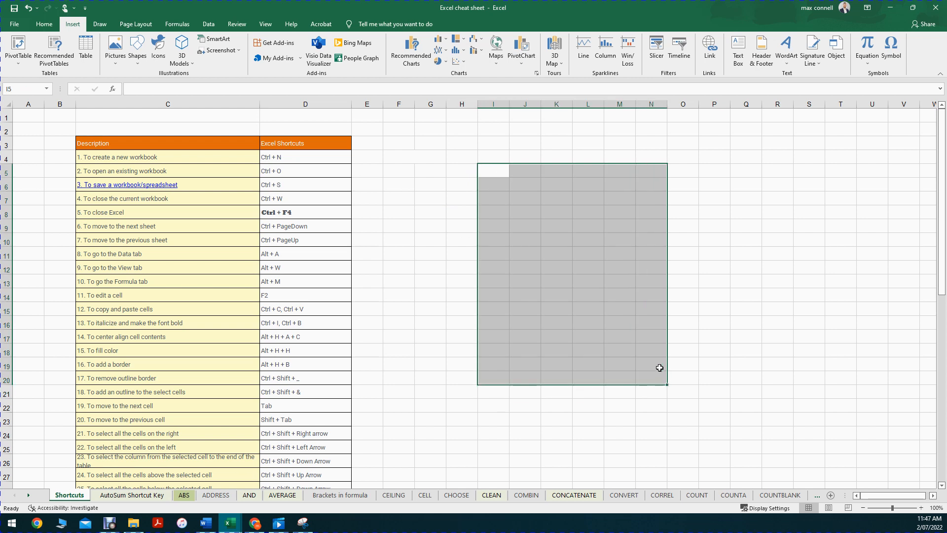
text(123123)
key(ctrl+Return)
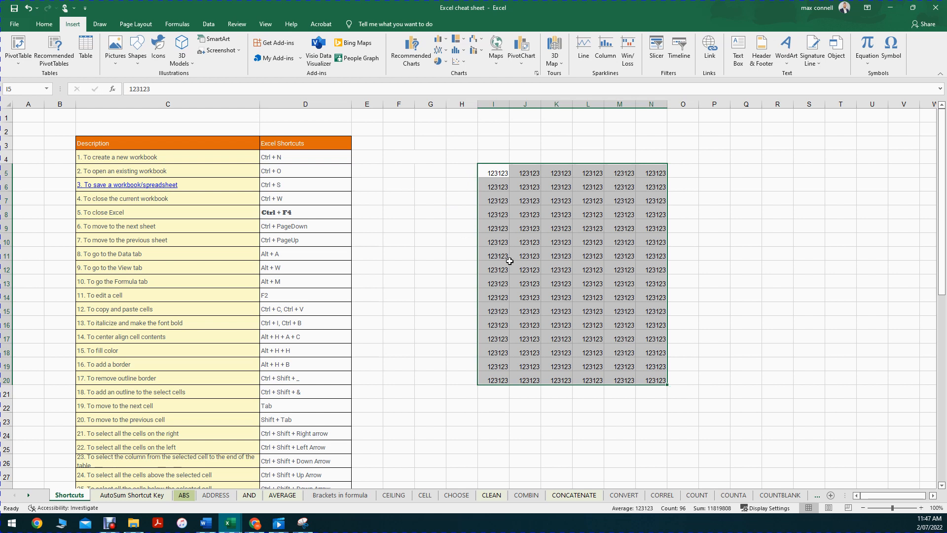
- Insert a histogram chart of the numbers in I5:N20 and move it off the data onto the shortcuts table
click(456, 54)
click(467, 86)
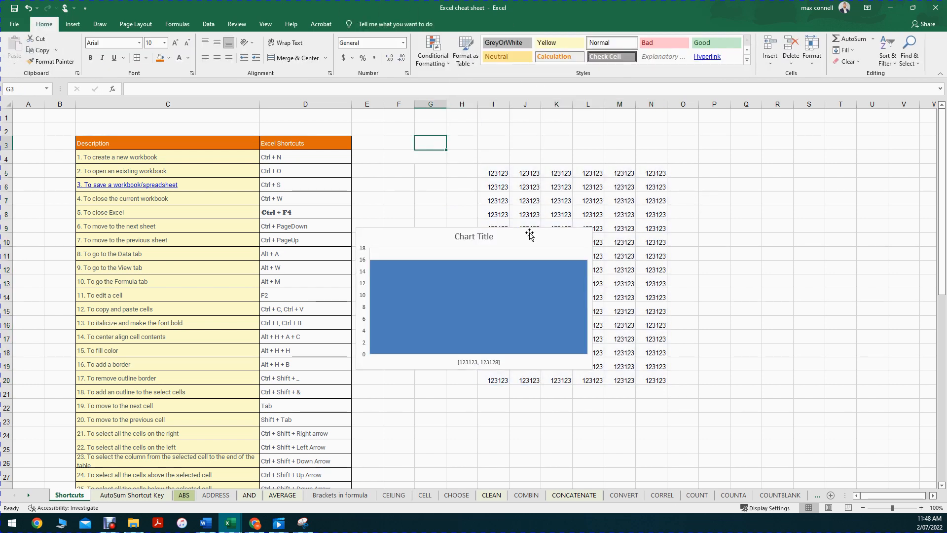
drag(526, 230, 354, 190)
- Enter the formula =RANDBETWEEN(0,1000) in cell I5
click(503, 174)
text(=random()
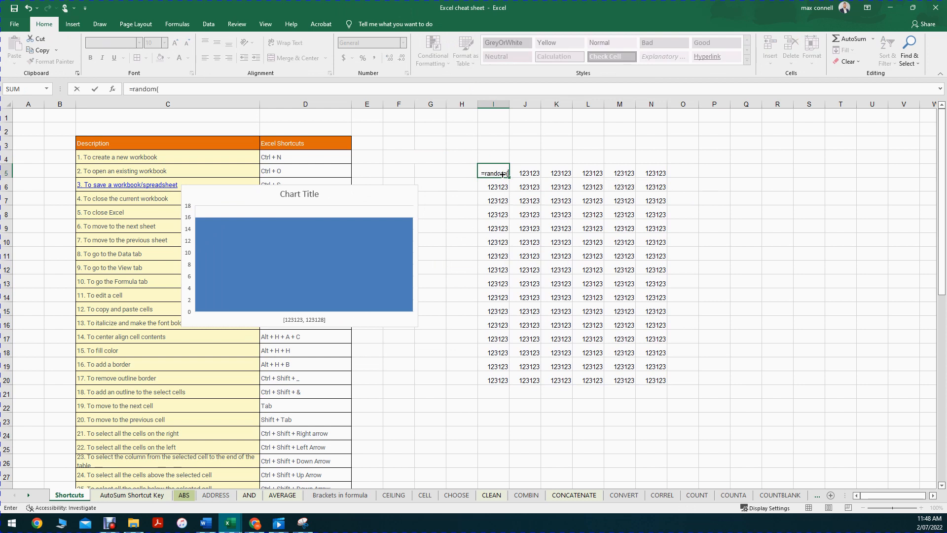
key(BackSpace)
key(BackSpace)
key(BackSpace)
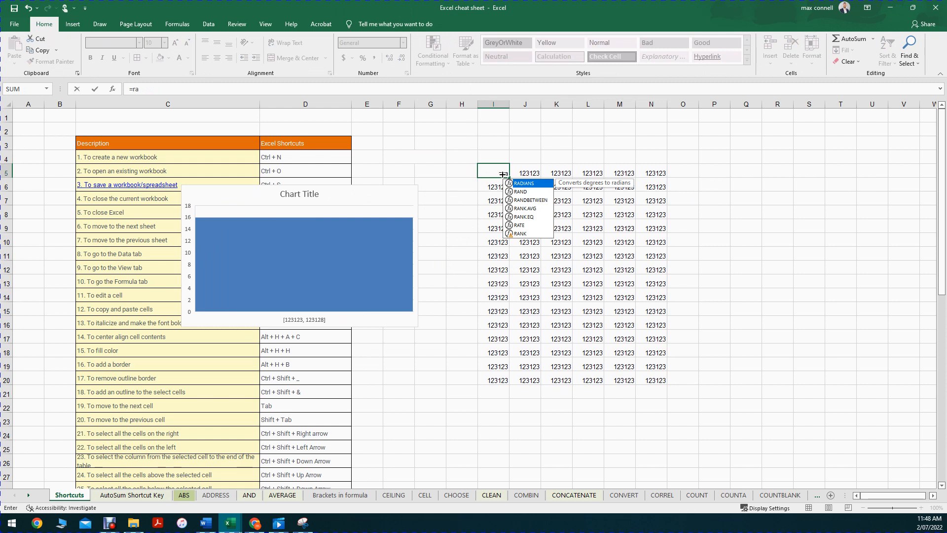
text(ndbetween)
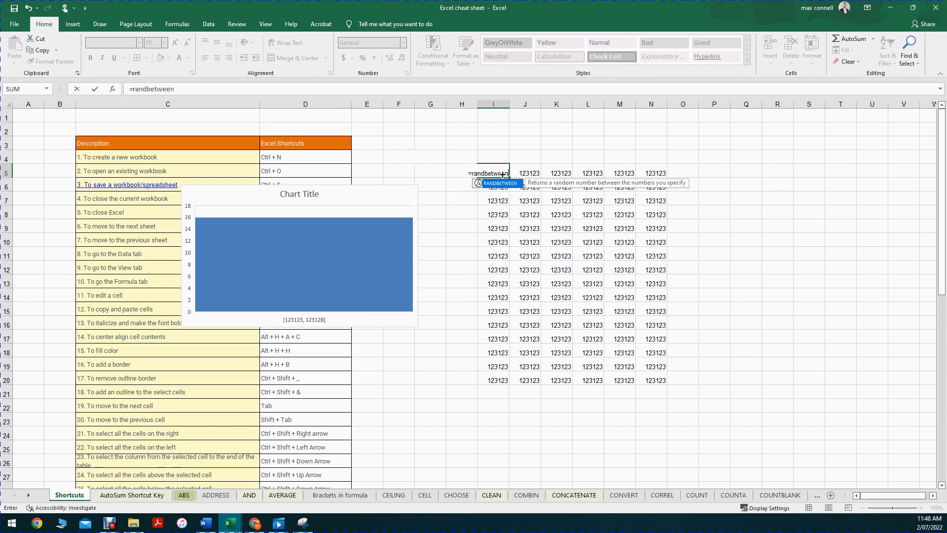
text(()
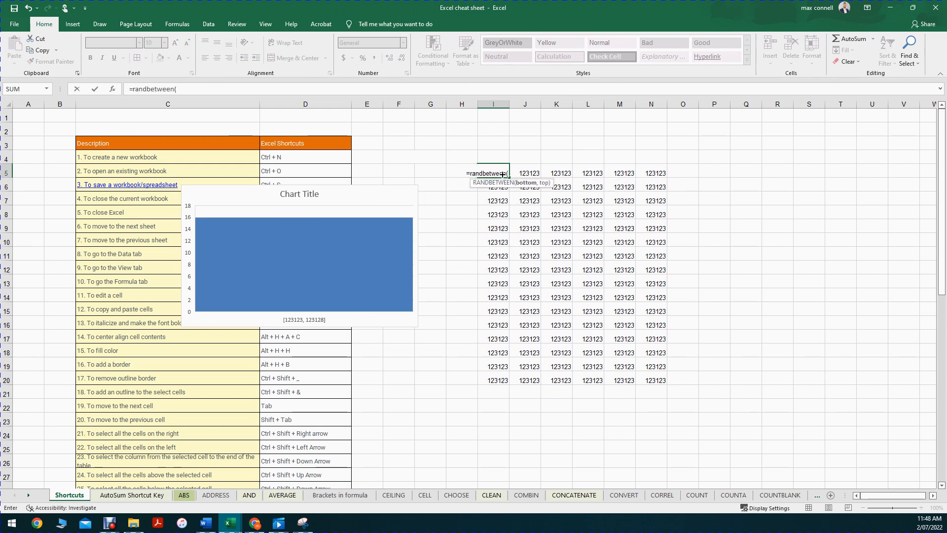
text(0,)
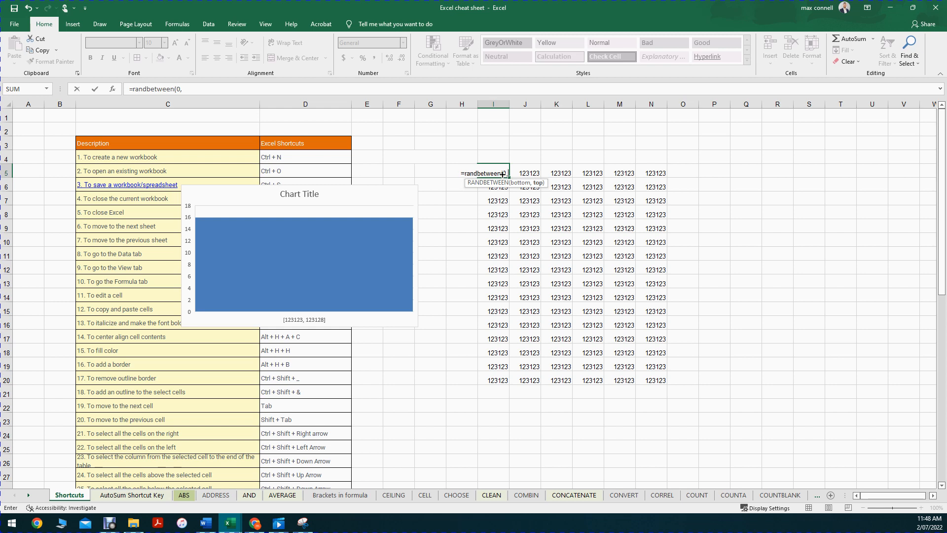
text(1000))
key(Return)
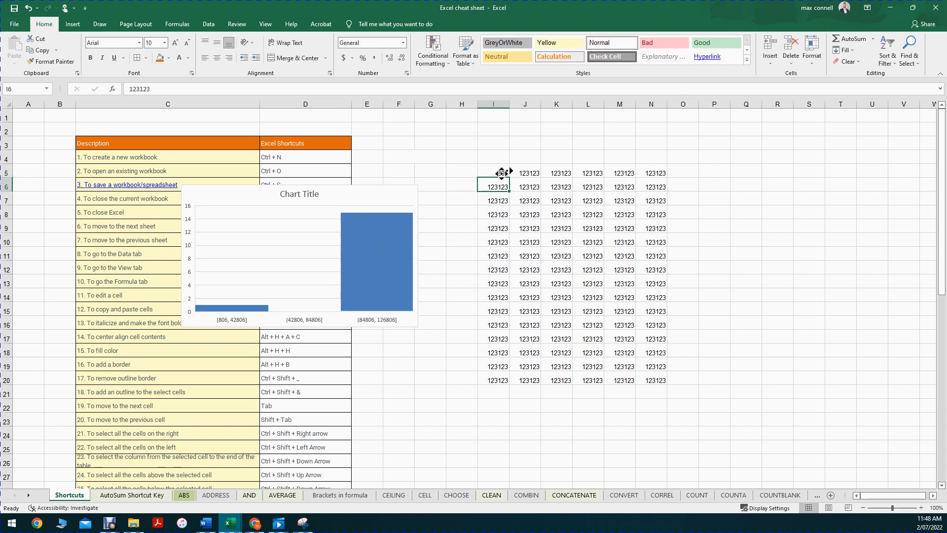
- Copy the random number formula from I5 to the whole range I5:N20
scroll(507, 170, right, 1)
click(471, 172)
key(ctrl+c)
drag(464, 169, 619, 384)
key(ctrl+v)
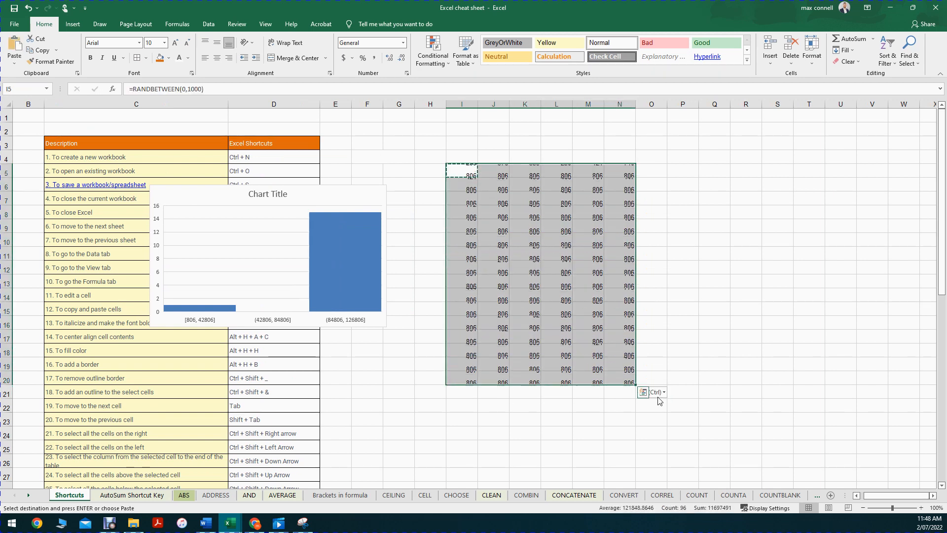
key(Escape)
click(363, 312)
click(487, 171)
- Insert a pie chart of the random numbers in I5:N20
drag(464, 170, 634, 382)
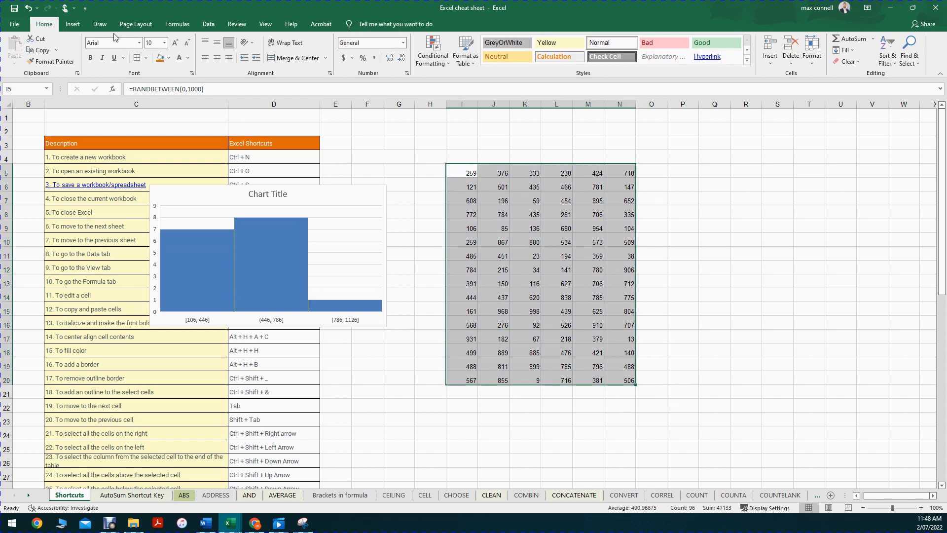
click(73, 24)
click(441, 62)
click(445, 94)
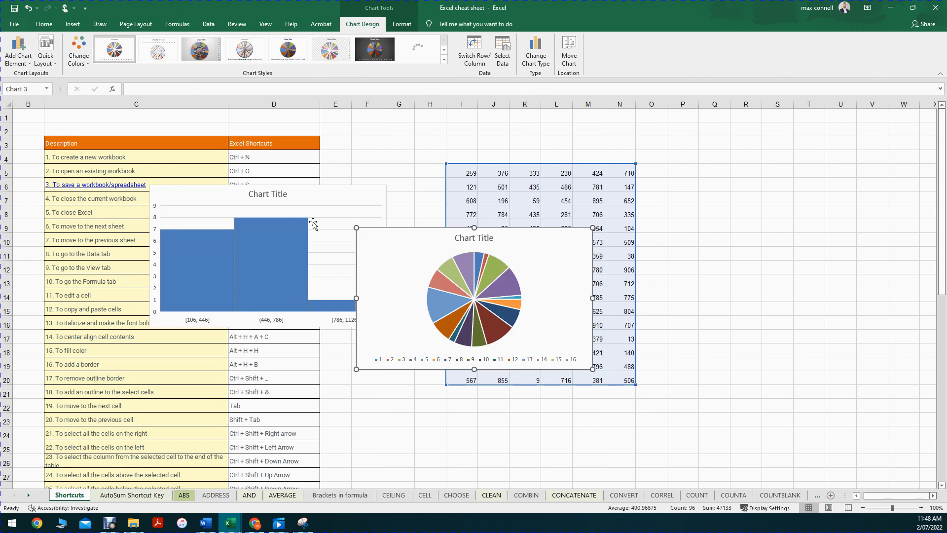
- Delete the pie chart and the histogram from the sheet
key(Delete)
click(370, 187)
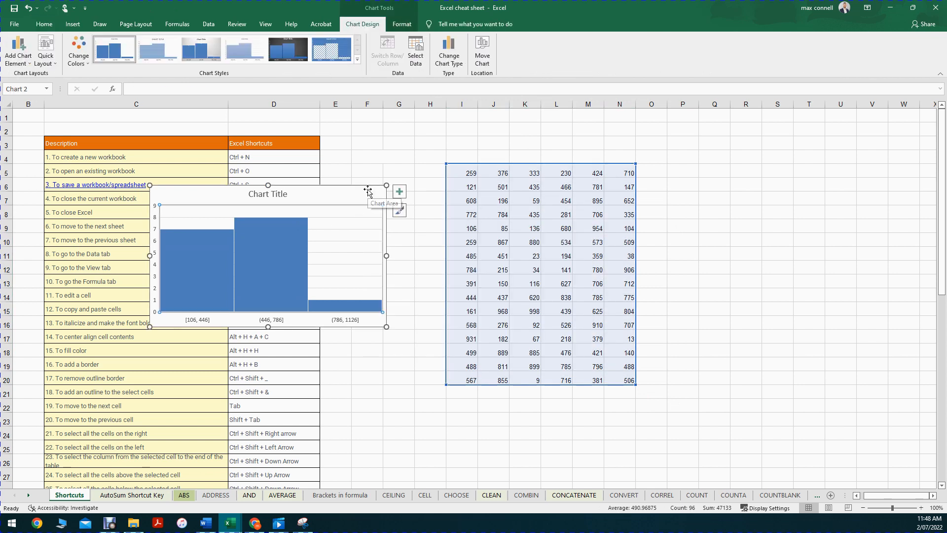
key(Delete)
click(397, 172)
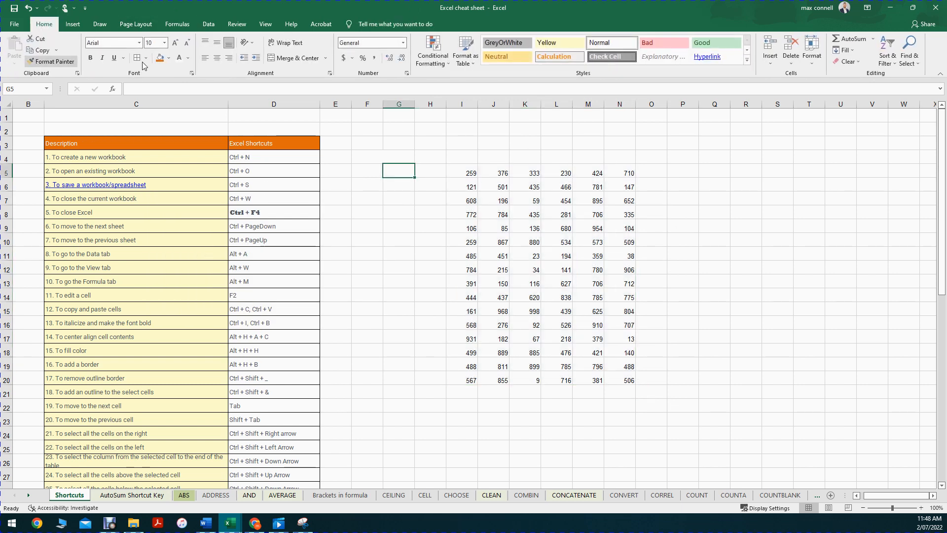
- Copy the "Description" header into cell I4 and the "Excel Shortcuts" header into J4 above the random numbers
click(72, 25)
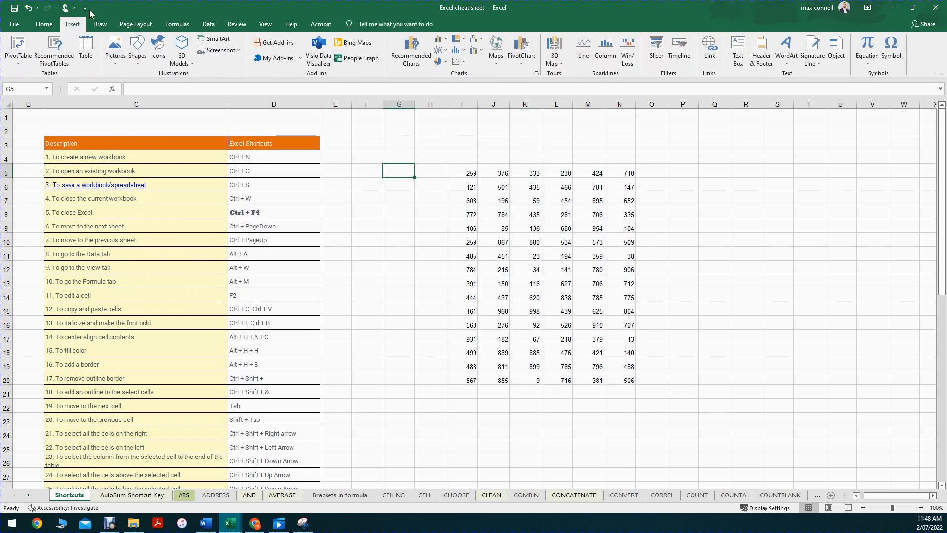
click(464, 170)
click(463, 155)
click(157, 136)
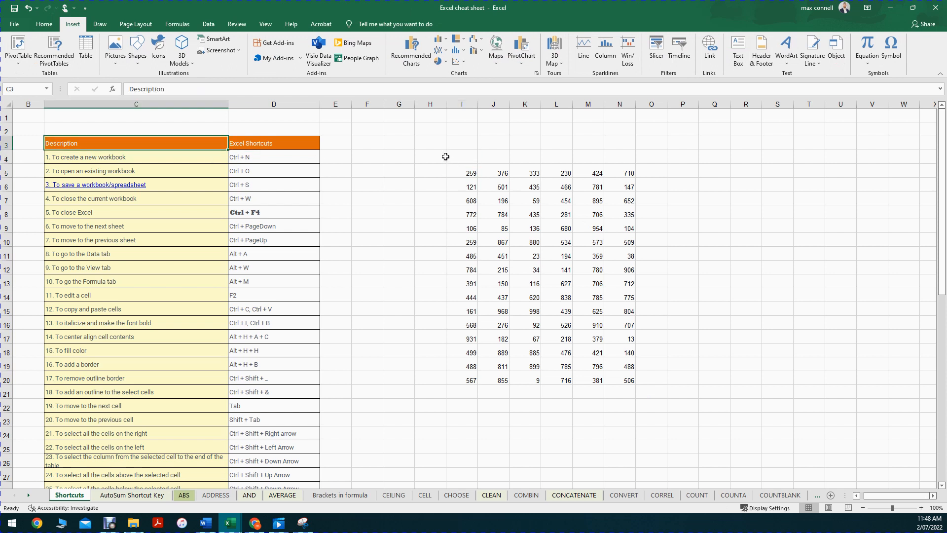
key(ctrl+c)
click(461, 156)
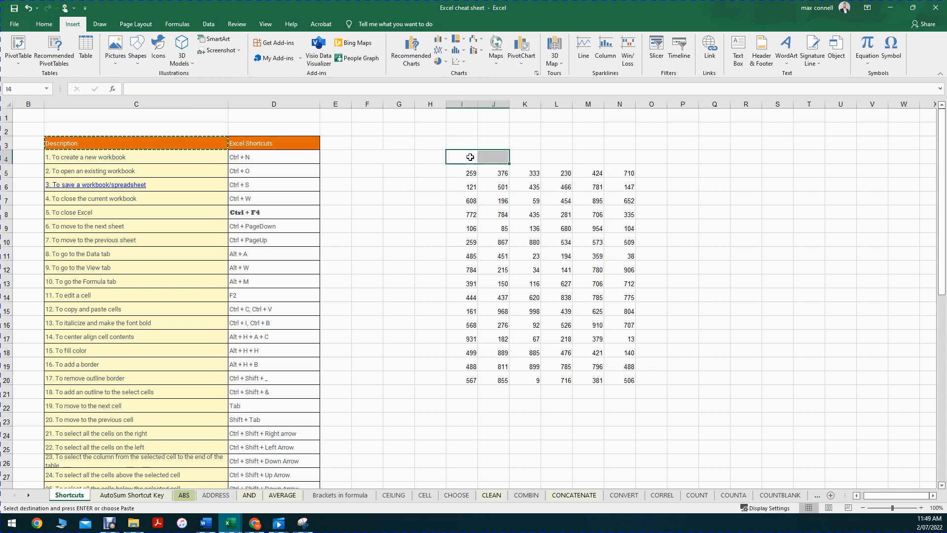
key(ctrl+v)
click(493, 157)
click(282, 144)
key(ctrl+c)
click(500, 158)
key(ctrl+v)
- Repeat the copied pair of headers across K4:L4 and M4:N4
drag(464, 157, 560, 158)
key(ctrl+c)
click(537, 158)
key(ctrl+v)
key(Escape)
click(537, 159)
key(ctrl+c)
click(594, 155)
key(ctrl+v)
key(Escape)
click(683, 198)
- Create a table with headers from the range I4:N20
drag(459, 156, 618, 378)
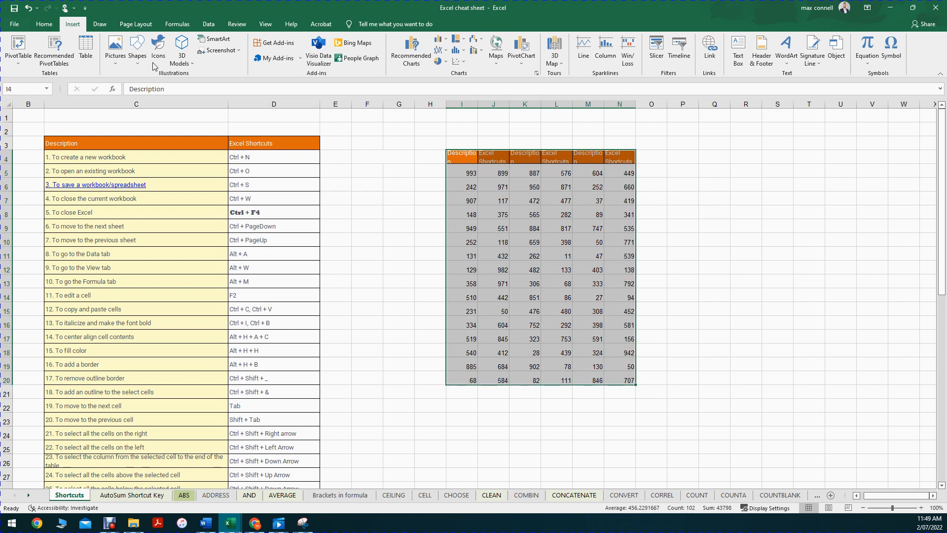
click(44, 25)
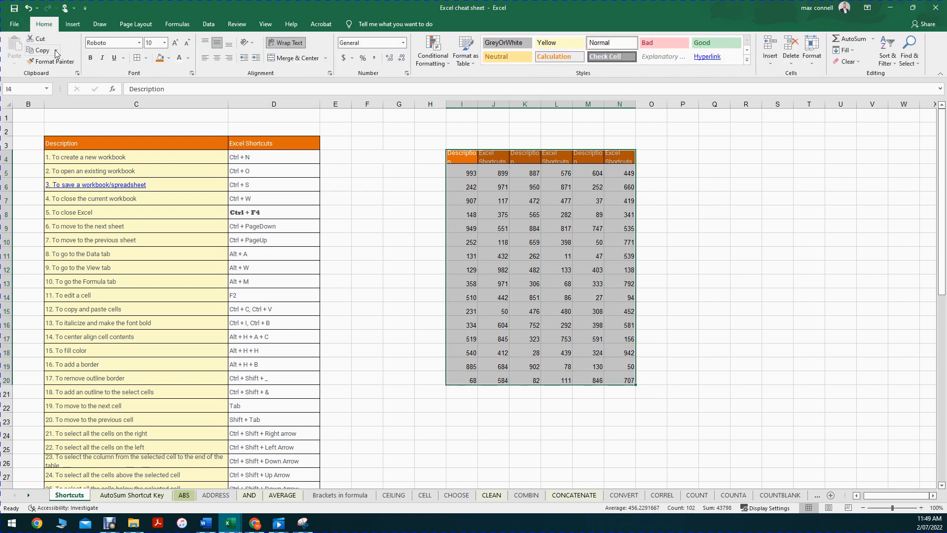
click(649, 208)
drag(459, 157, 627, 382)
click(72, 25)
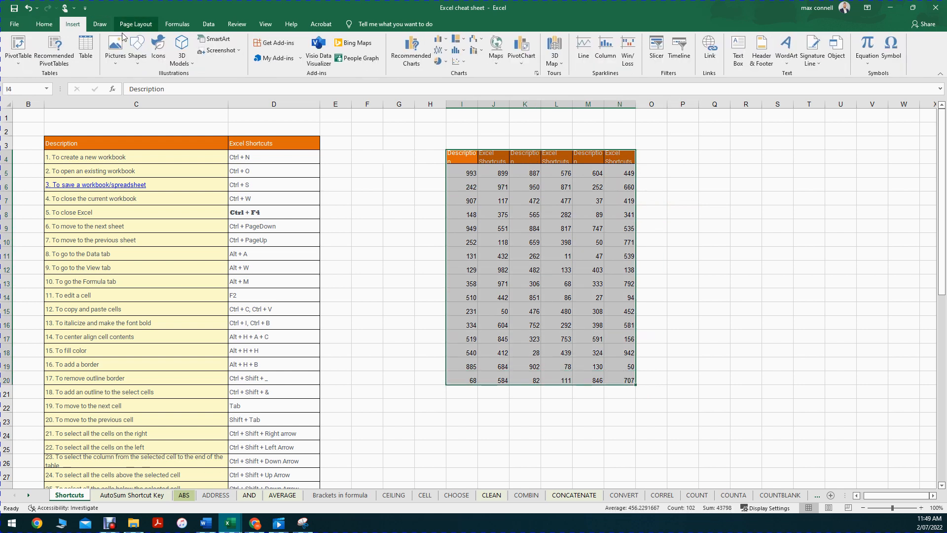
click(85, 50)
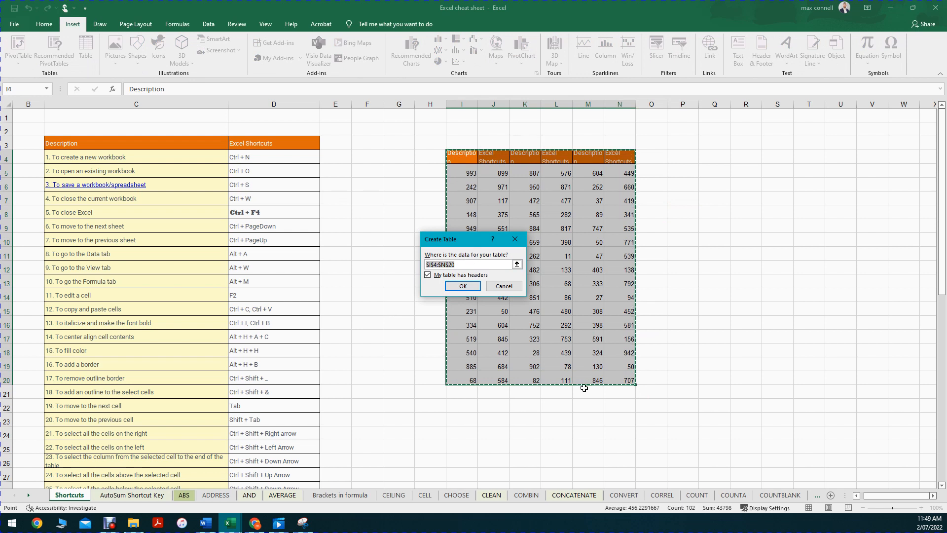
click(470, 290)
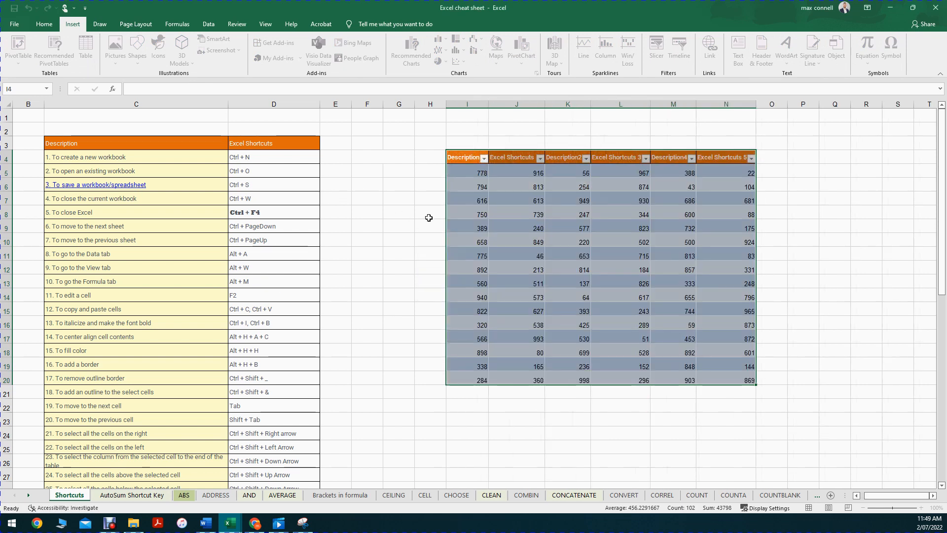
- Sort the new table by the values in its first Description column
click(374, 179)
drag(456, 157, 740, 380)
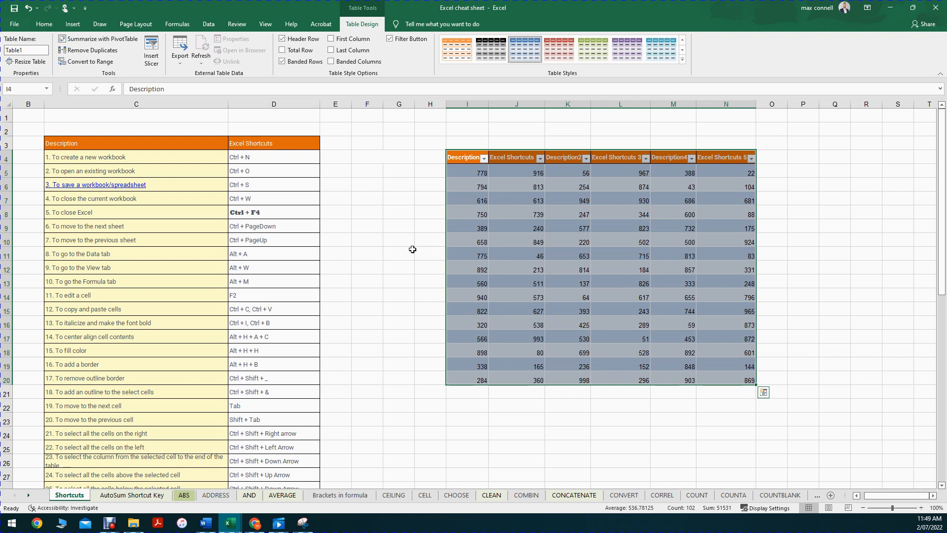
click(484, 158)
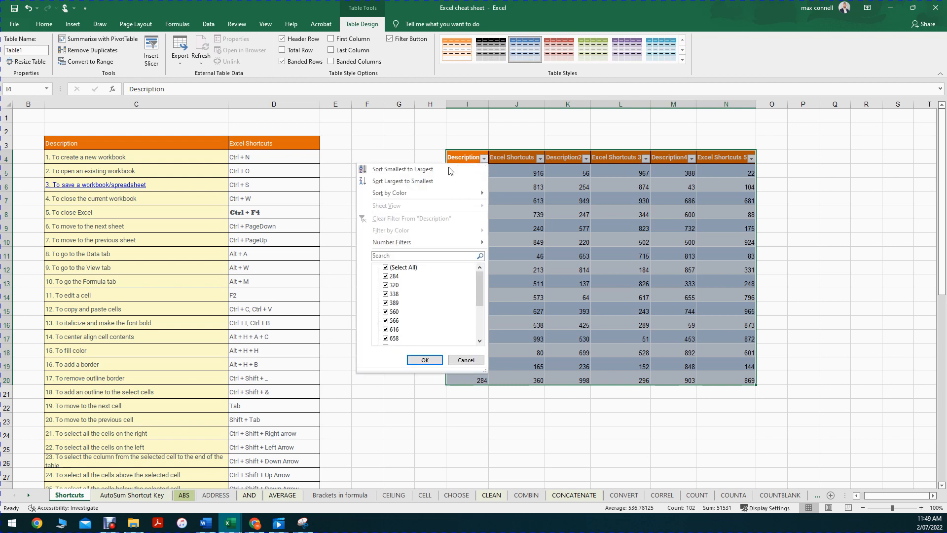
click(401, 176)
click(803, 225)
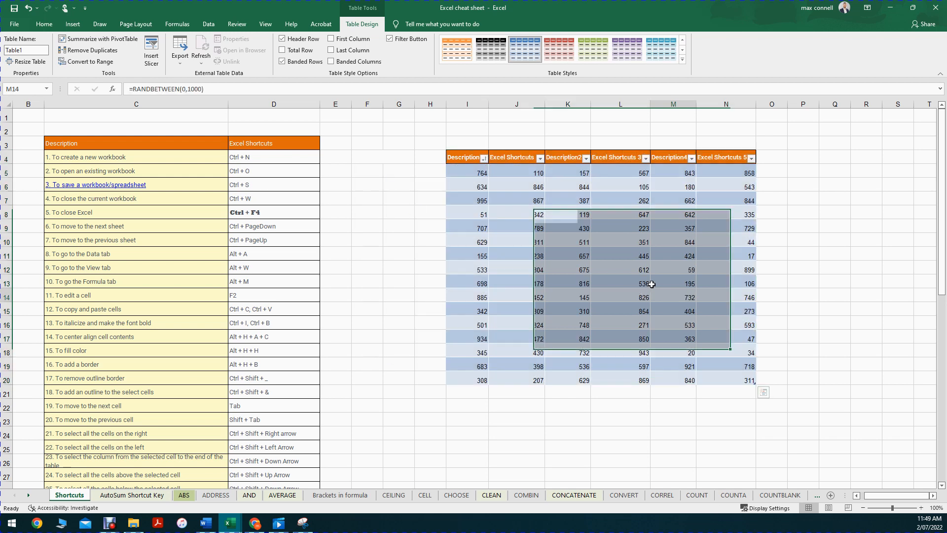
- Sort the table by its last Excel Shortcuts column, and clear the table by filling the blank range I2:N2 down to row 22
click(749, 159)
click(647, 176)
drag(463, 129, 486, 126)
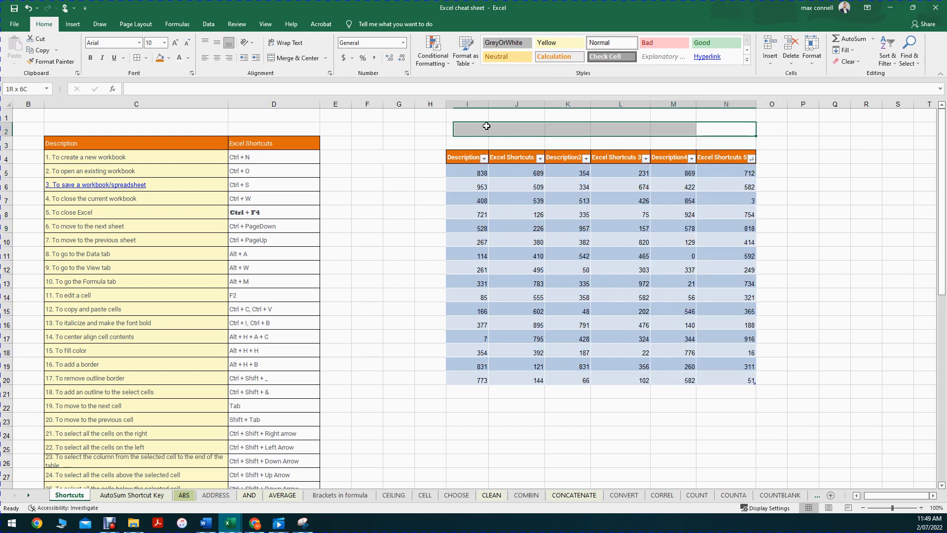
drag(751, 137, 755, 411)
- Insert a down arrow shape about 2.27 cm high and 6.12 cm wide beside the shortcuts list, over columns F to I
click(73, 24)
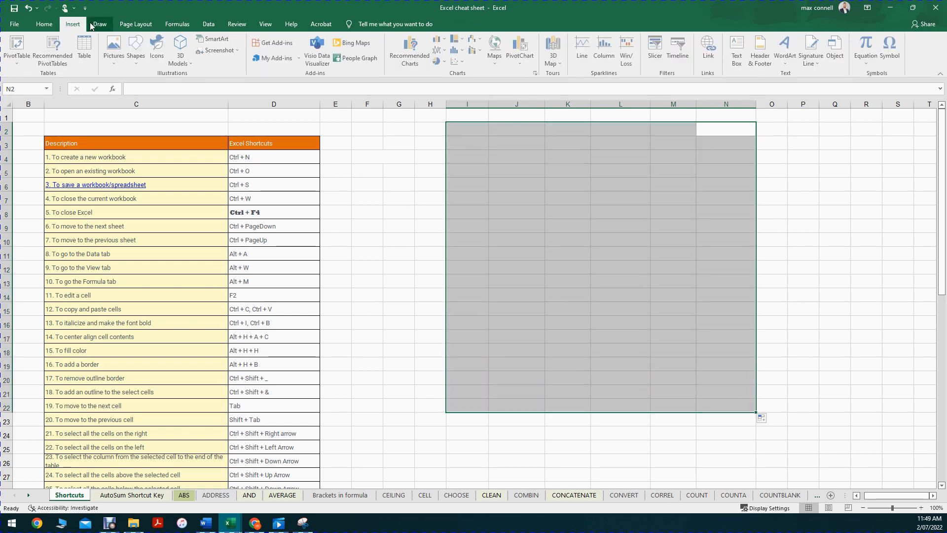
click(116, 54)
click(144, 49)
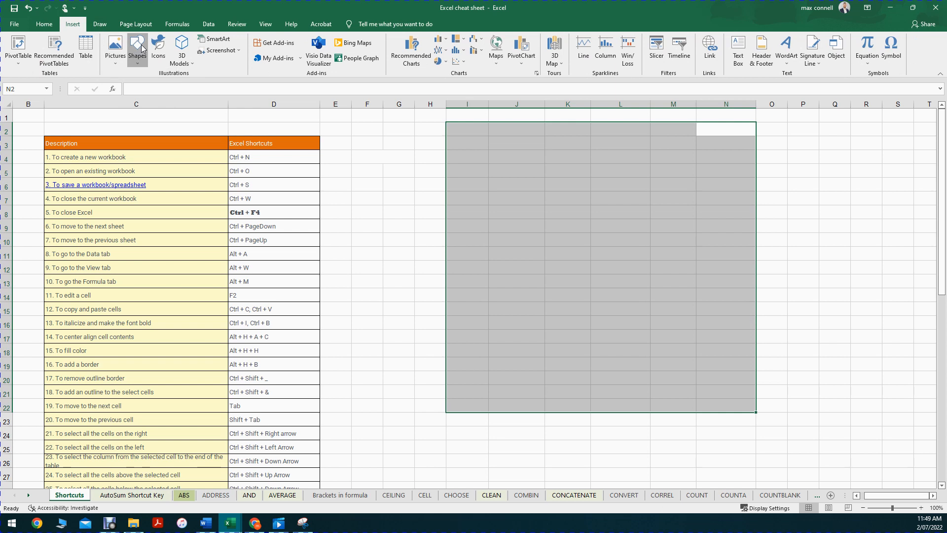
click(425, 226)
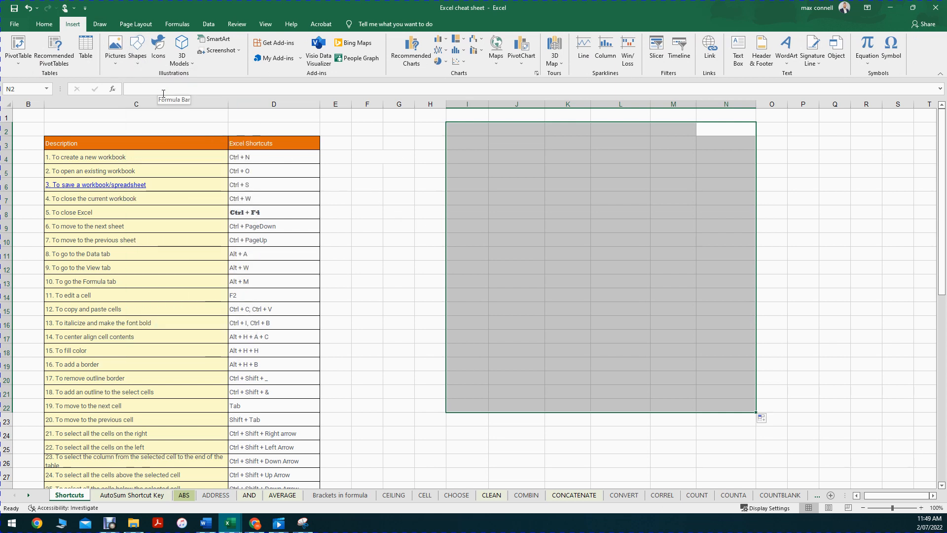
click(137, 50)
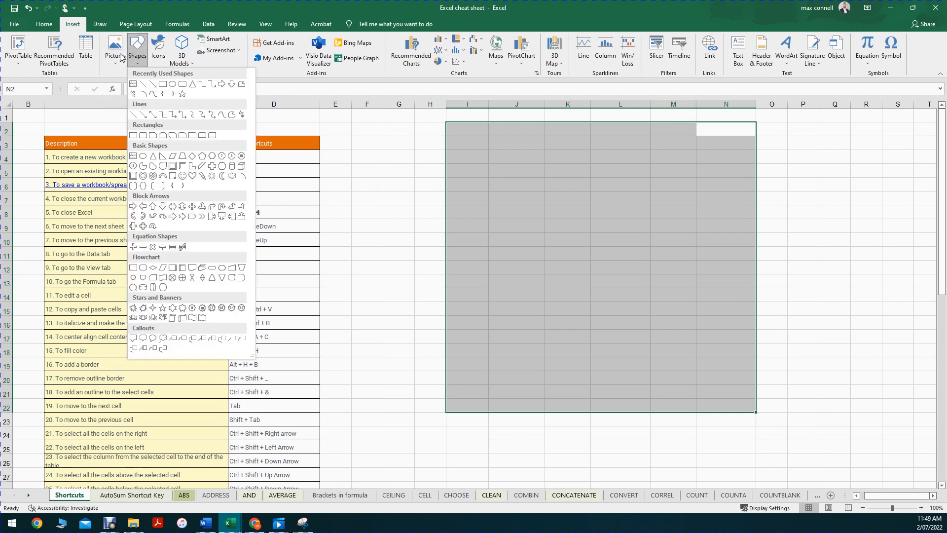
click(402, 186)
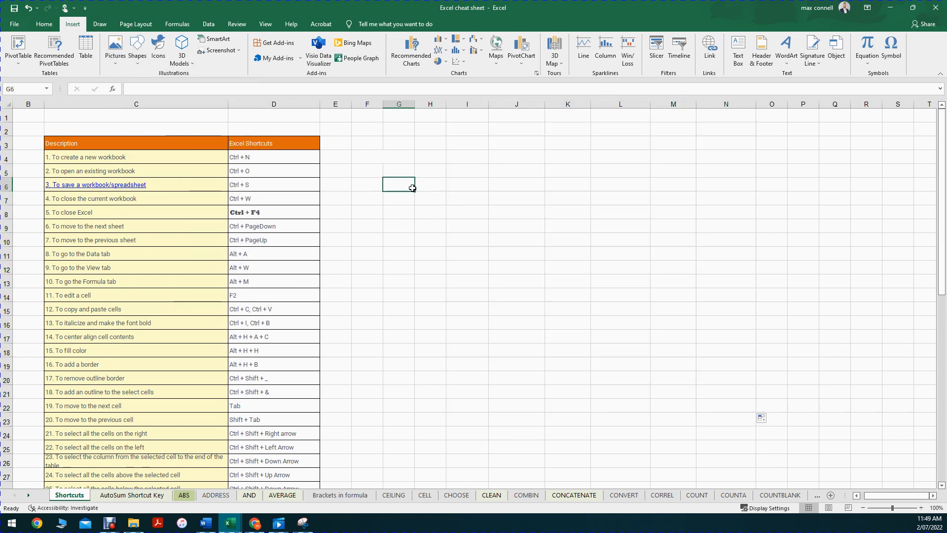
click(140, 47)
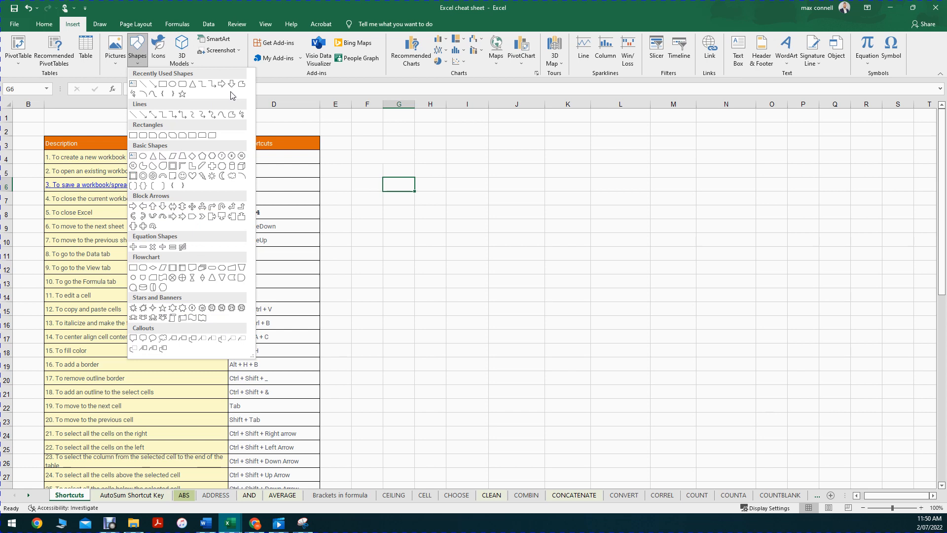
click(232, 87)
drag(507, 262, 520, 260)
drag(458, 175, 446, 198)
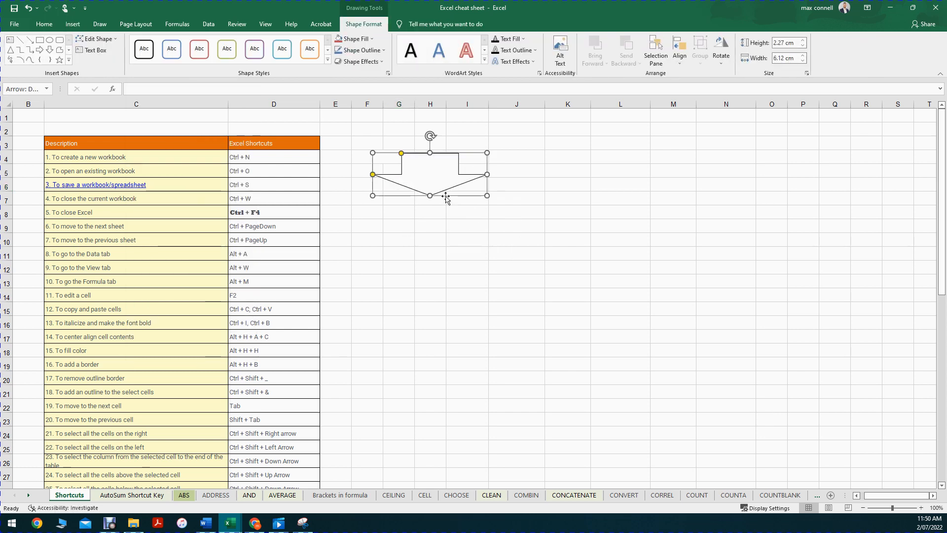
- Merge and center cells G9:I9 below the arrow, and apply the Input cell style to the merged cell
drag(397, 223, 451, 227)
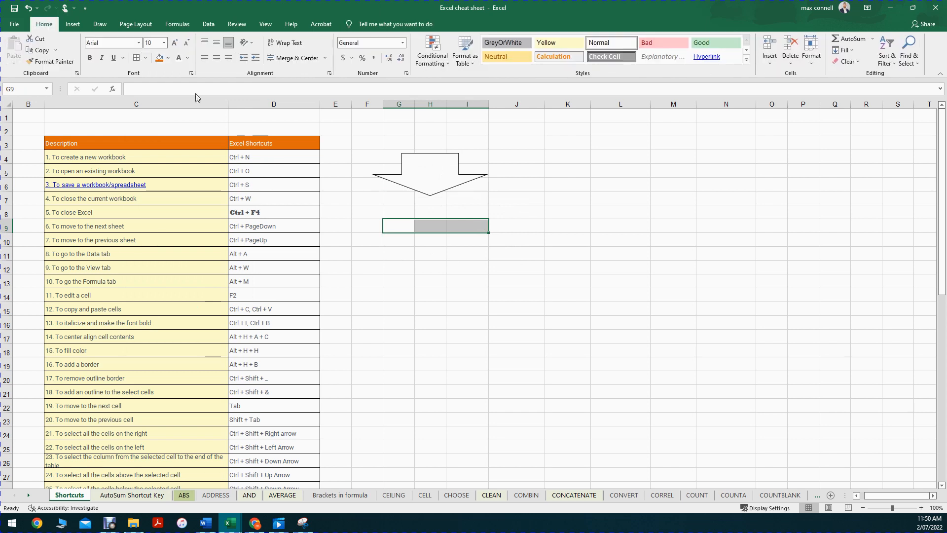
click(294, 58)
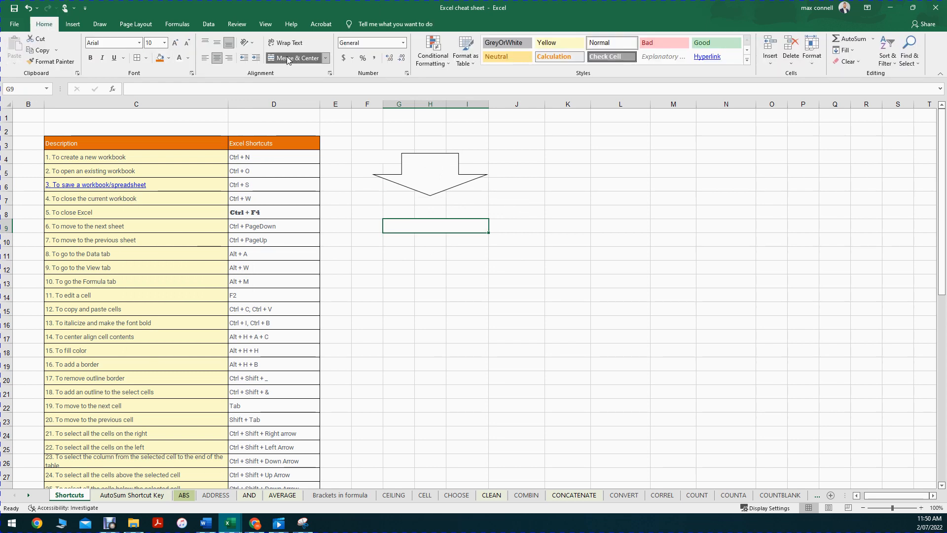
click(147, 59)
click(181, 166)
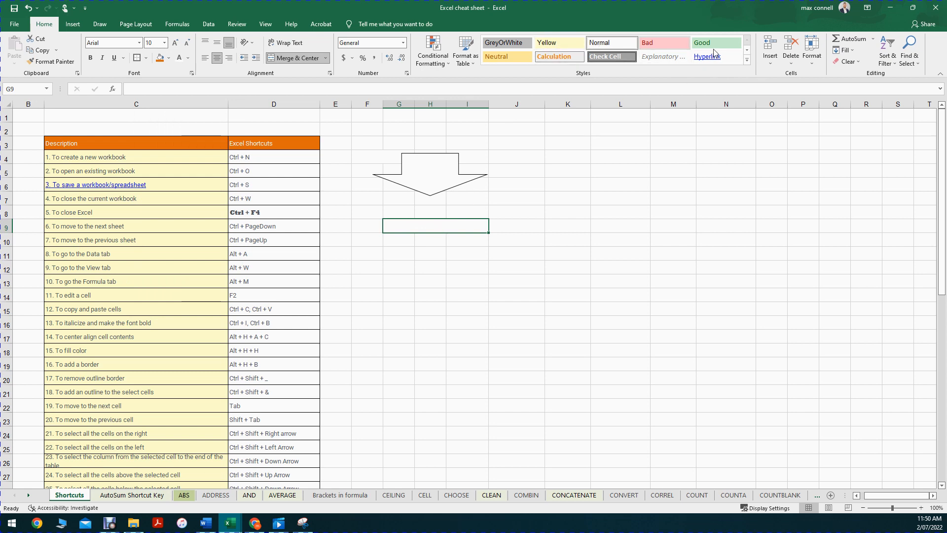
click(747, 60)
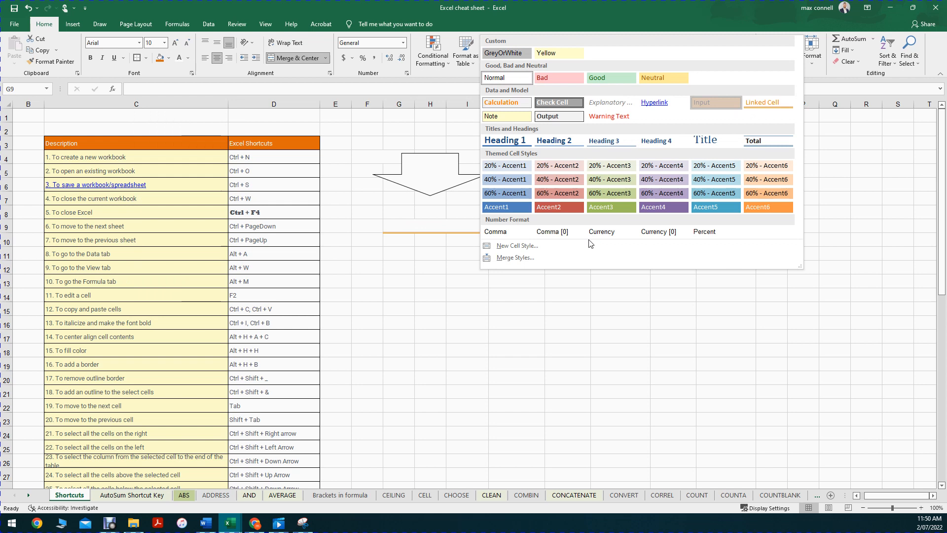
click(715, 102)
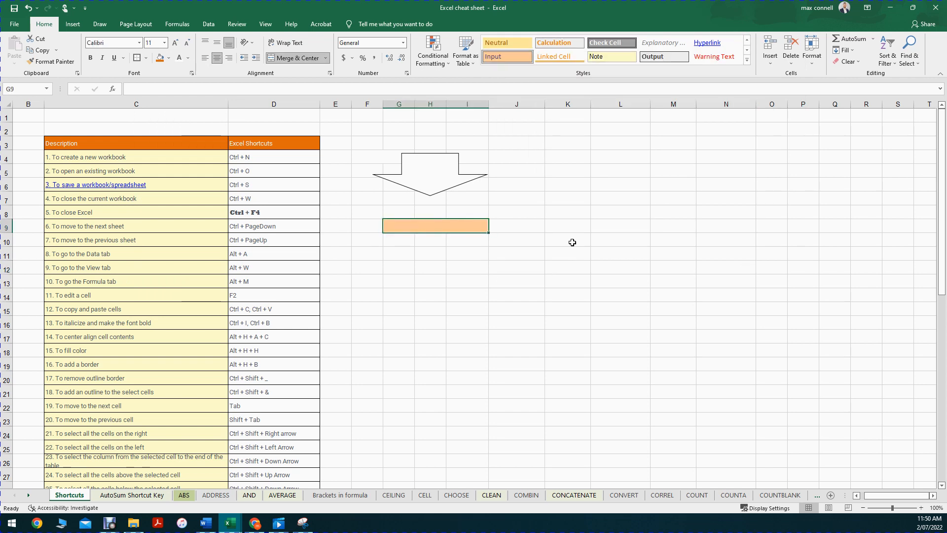
- Enter asdfasdf in the merged input cell, and replace it with 12821312
text(asdfasdf)
click(518, 241)
click(444, 228)
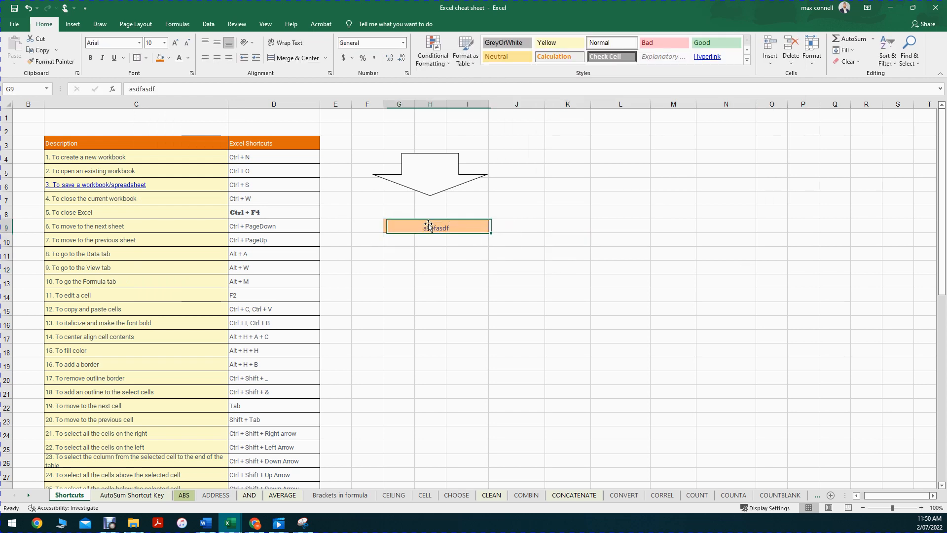
text(12821312)
key(Return)
click(680, 223)
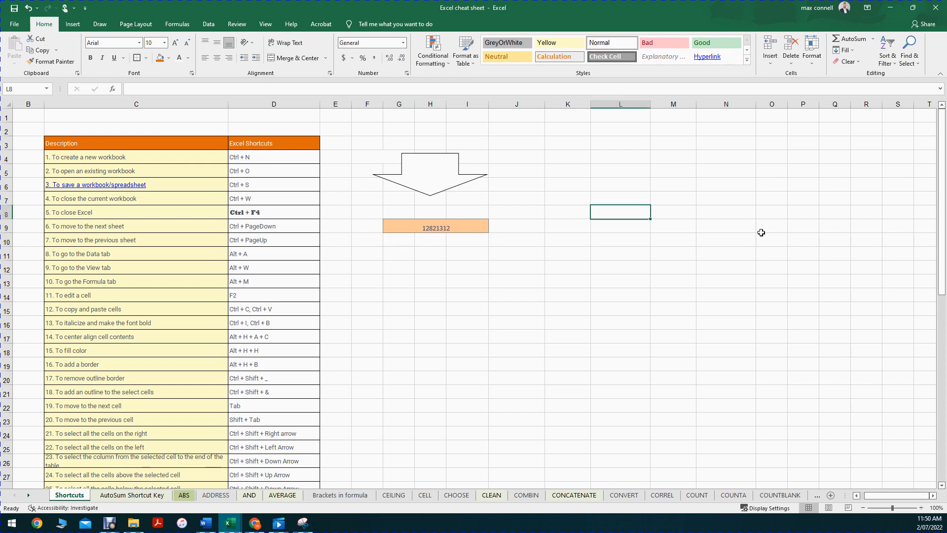
- Insert a text box above the arrow shape and enter "Add" in it
click(74, 23)
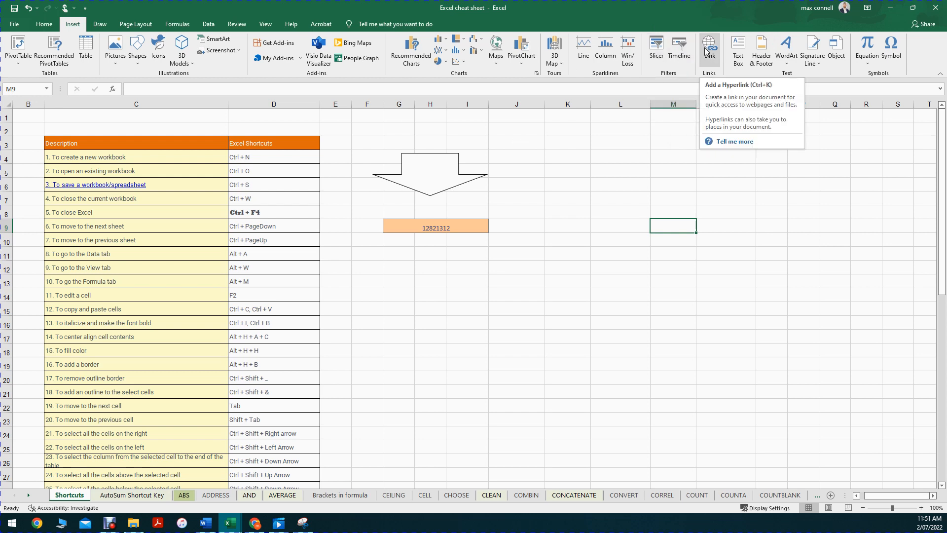
click(738, 49)
mouse_move(385, 120)
mouse_down()
mouse_move(421, 143)
mouse_move(497, 144)
mouse_up()
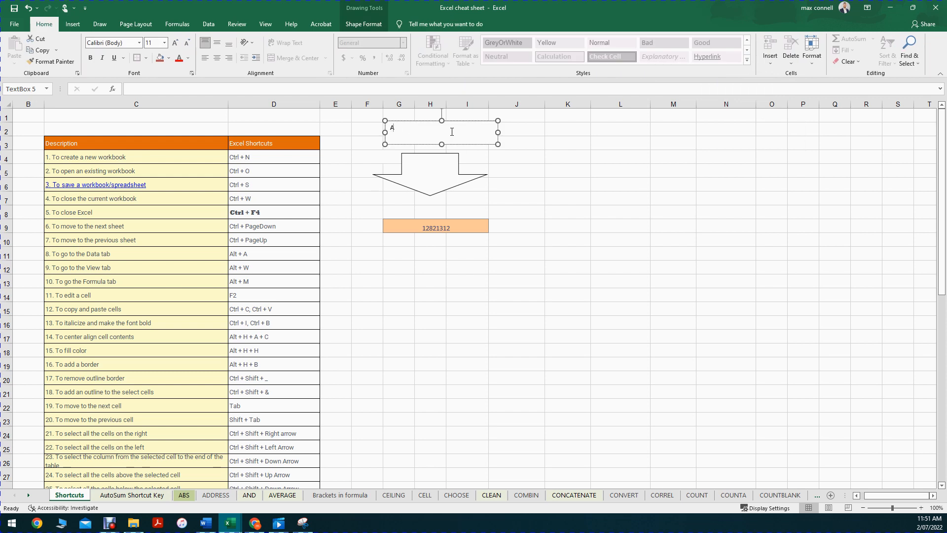
click(586, 158)
click(534, 134)
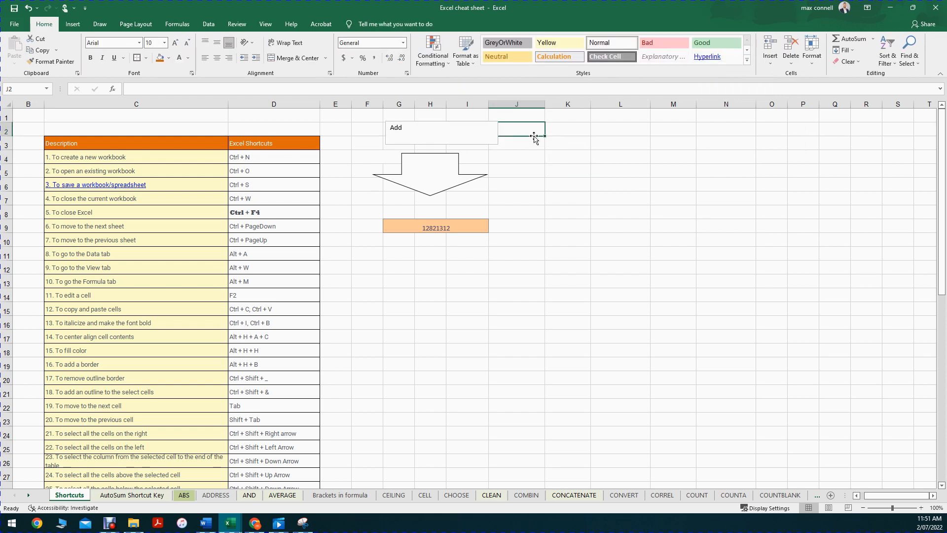
- Enter dafasdf in cell J3, replace it with 123123, and clear the cell
click(535, 142)
text(dafasdf)
click(557, 169)
click(518, 144)
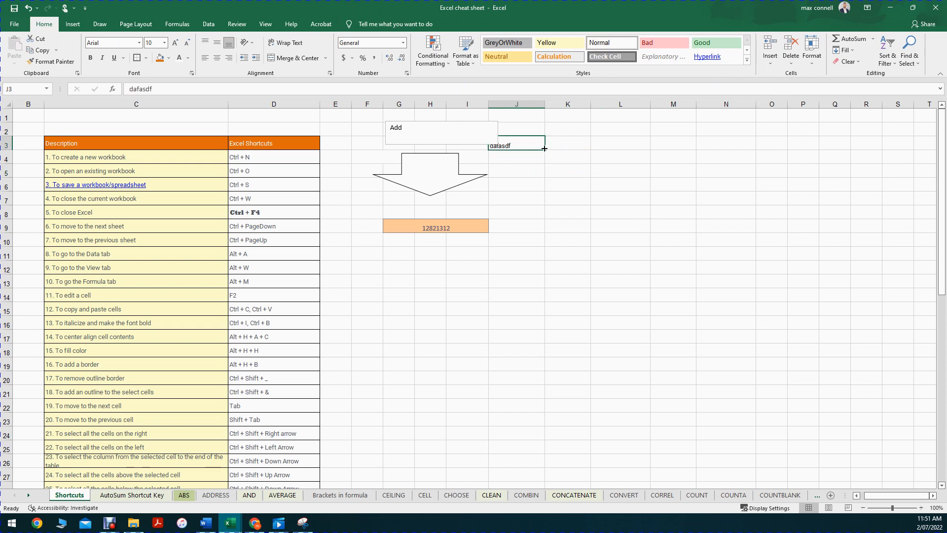
text(123123)
key(Return)
click(535, 144)
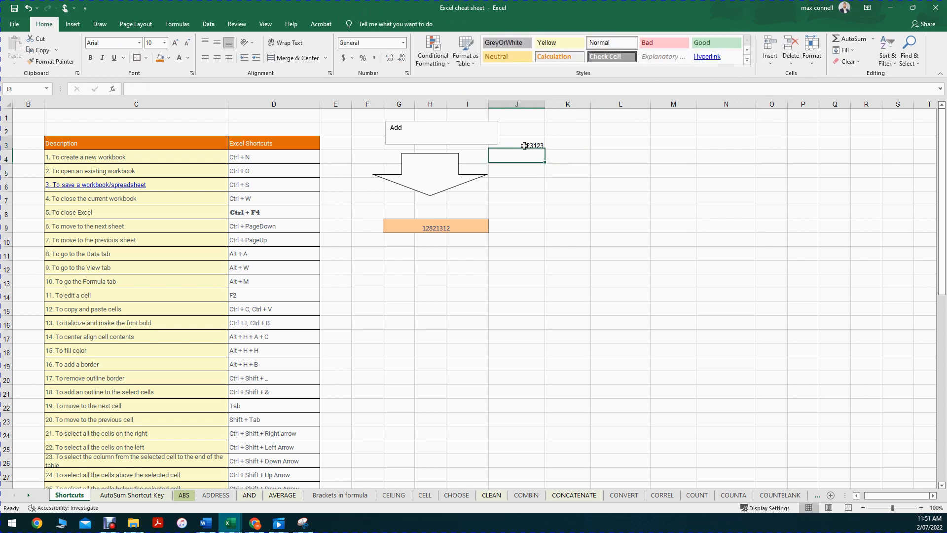
key(Delete)
- Shift the text box slightly closer to the arrow's center and complete its text as "Add in your input below"
click(471, 135)
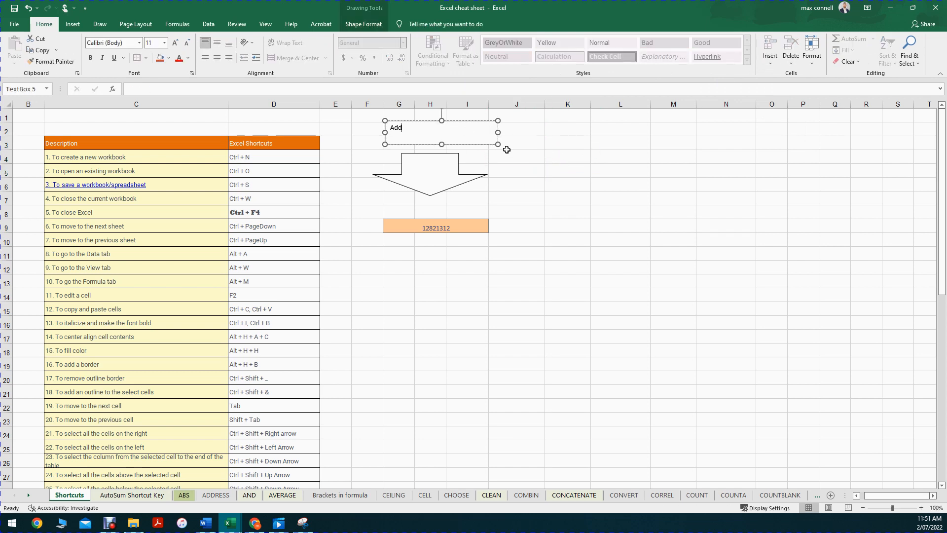
drag(482, 143, 476, 144)
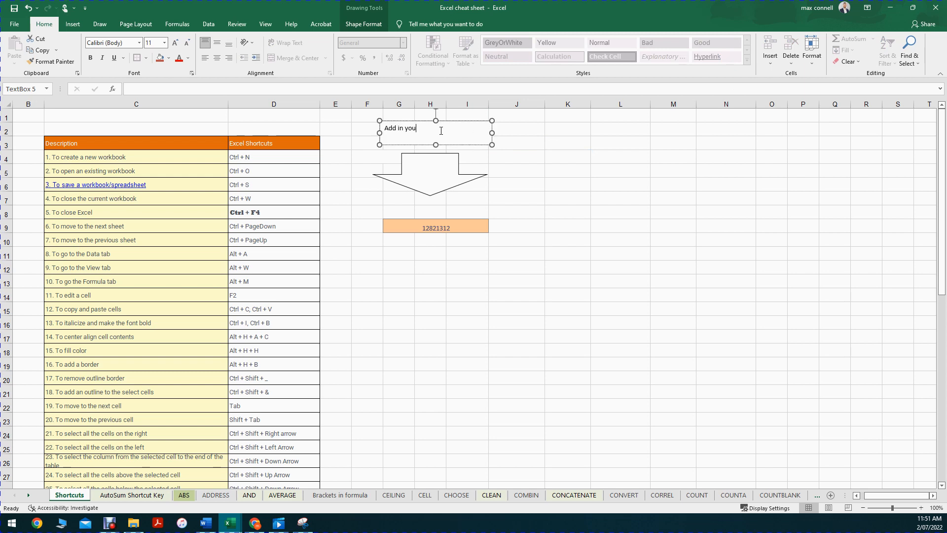
double_click(443, 129)
text(below)
click(687, 208)
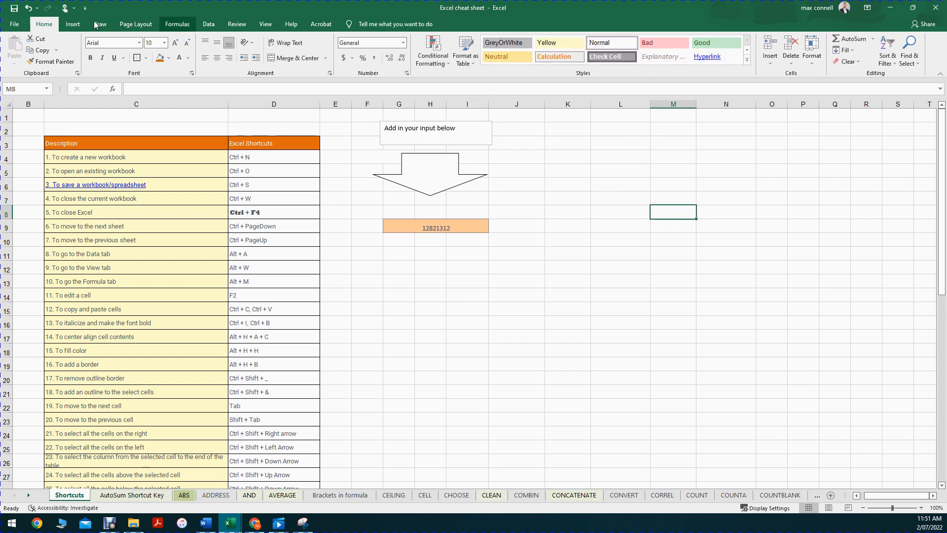
- Insert light blue WordArt reading "asdfasdfasdf" below the merged input cell
click(72, 24)
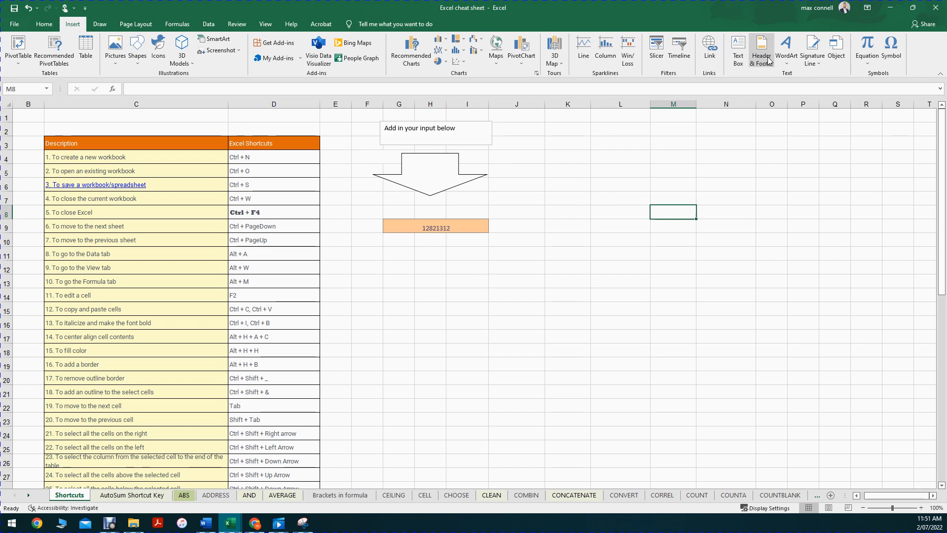
click(786, 49)
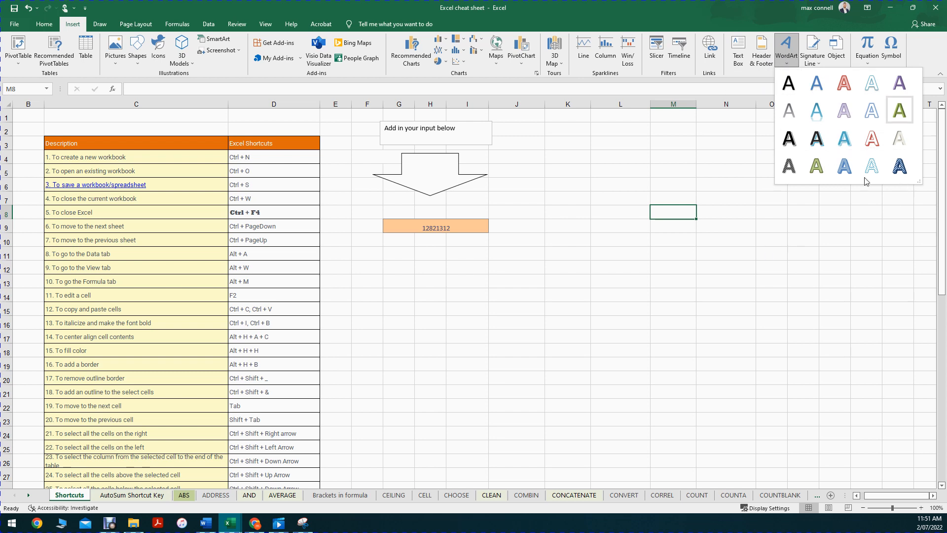
click(848, 134)
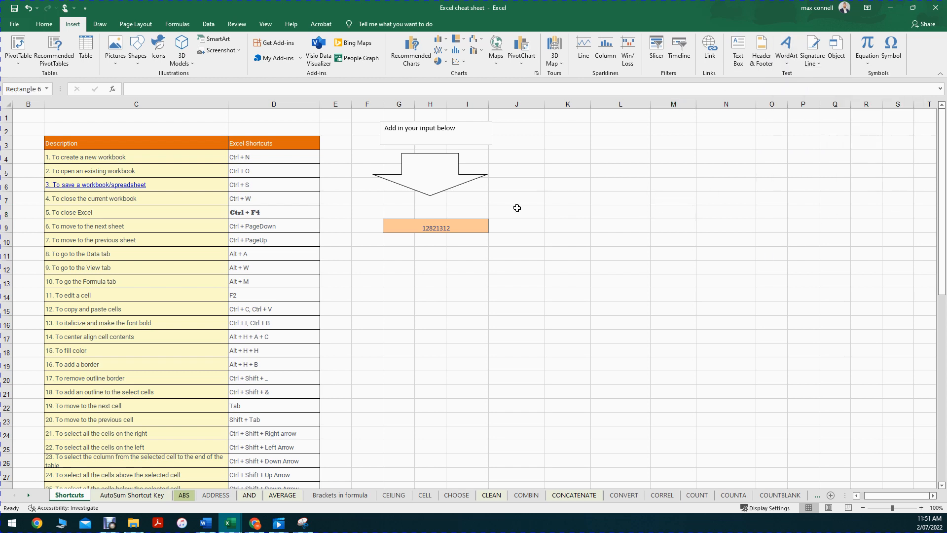
text(asdfasdfasdf)
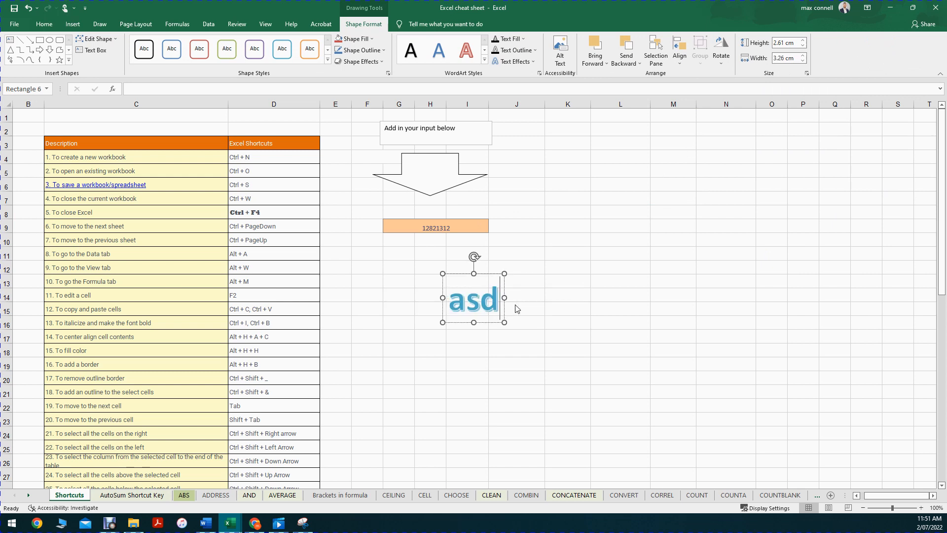
click(685, 281)
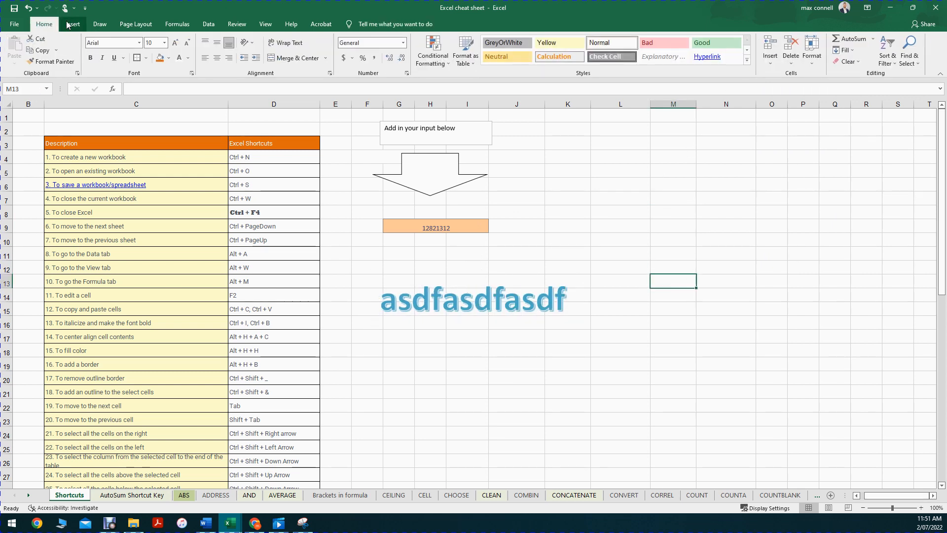
- Draw red pen strokes over the shortcuts list, including the word "What", a check mark and a cross
click(72, 25)
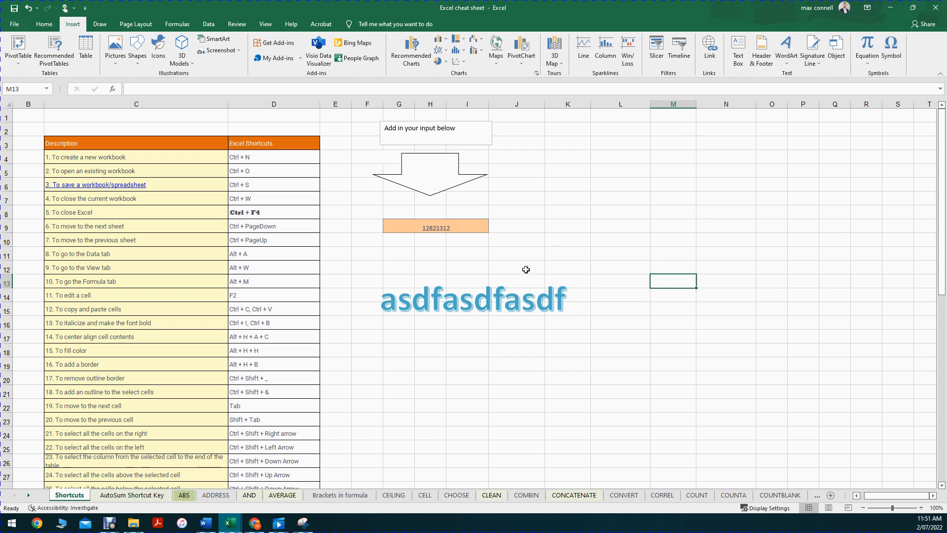
click(90, 27)
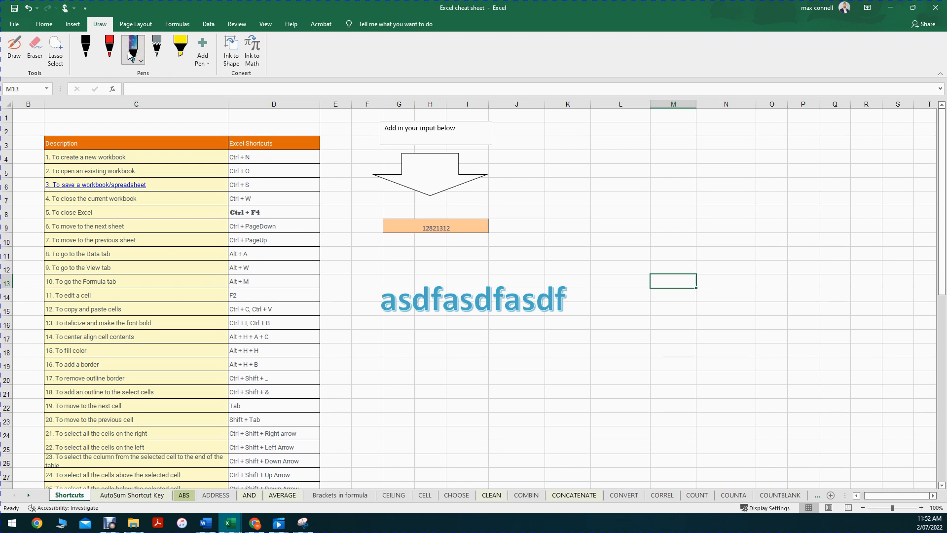
click(110, 47)
mouse_move(183, 218)
mouse_down()
mouse_move(178, 269)
mouse_move(247, 219)
mouse_move(227, 284)
mouse_move(409, 233)
mouse_up()
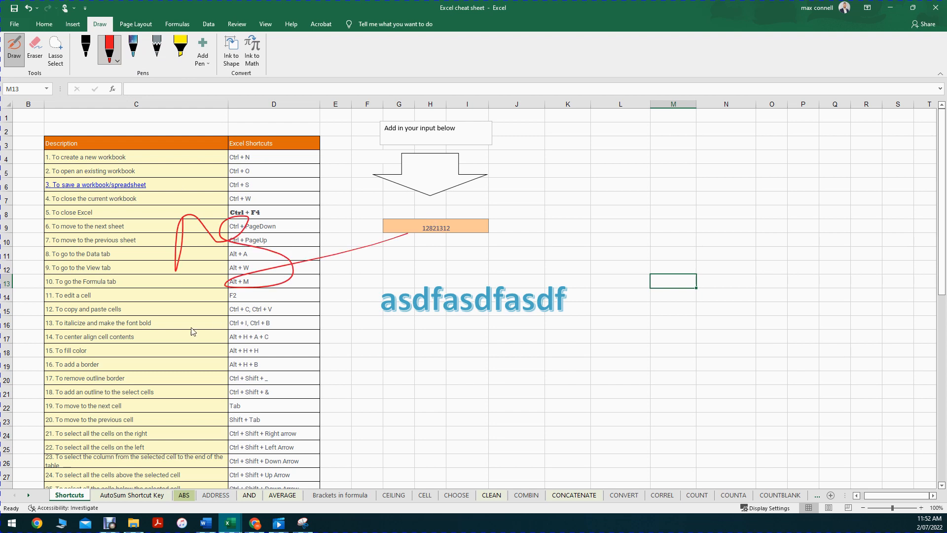
mouse_move(147, 314)
mouse_down()
mouse_move(163, 327)
mouse_move(184, 309)
mouse_move(203, 335)
mouse_move(226, 340)
mouse_up()
mouse_move(248, 296)
mouse_down()
mouse_move(239, 330)
mouse_move(261, 319)
mouse_up()
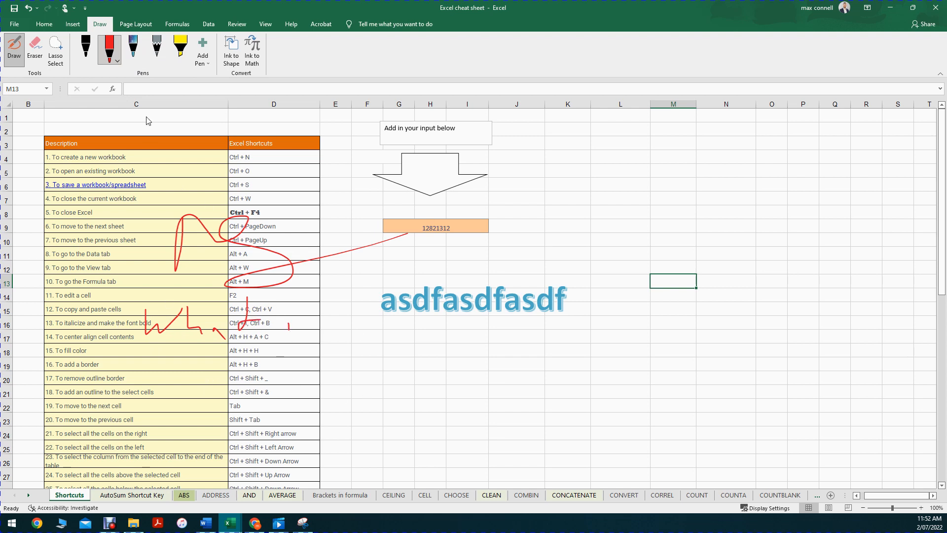
mouse_move(90, 159)
mouse_down()
mouse_move(140, 144)
mouse_move(390, 168)
mouse_up()
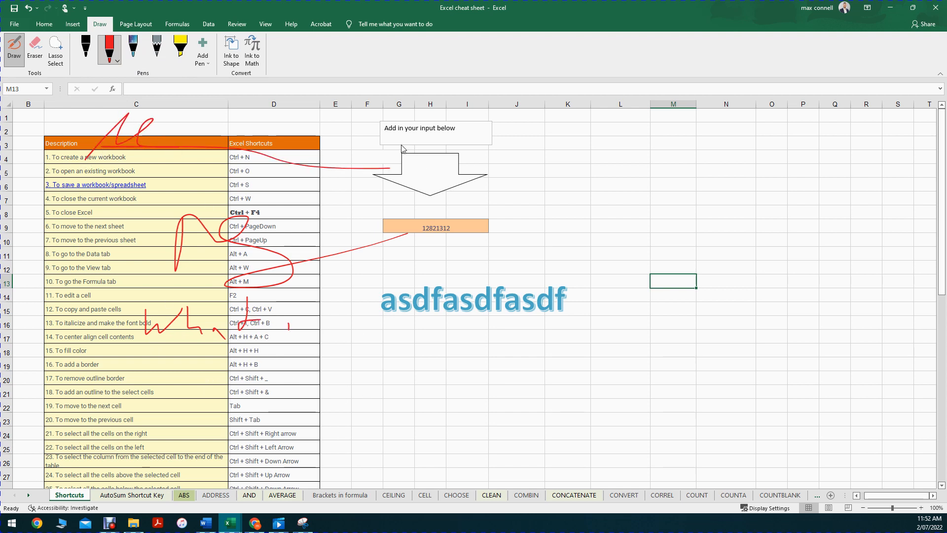
click(264, 185)
drag(158, 367, 276, 313)
mouse_move(233, 383)
mouse_down()
mouse_move(257, 412)
mouse_move(266, 380)
mouse_up()
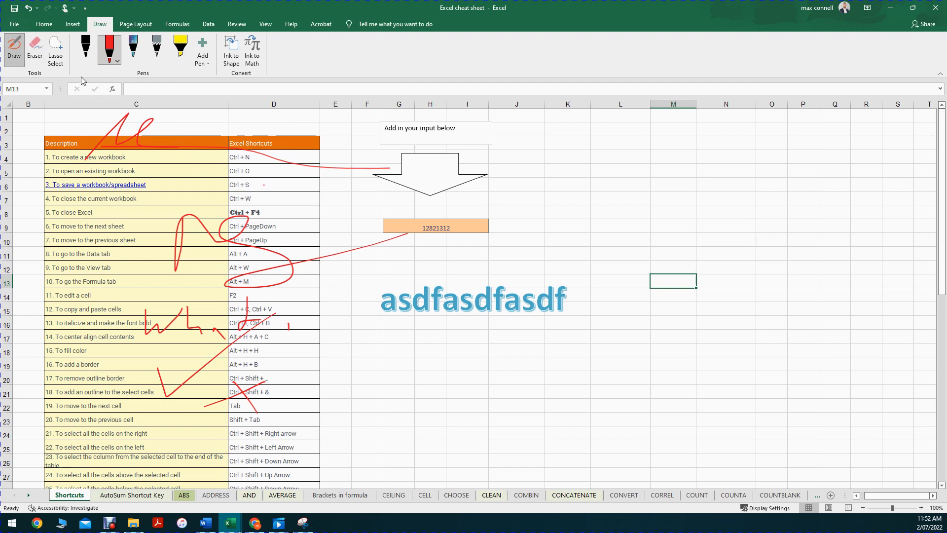
- Draw large looping strokes with the multicolored galaxy pen across the shortcuts list, the input cell and the WordArt
click(132, 47)
drag(219, 247, 462, 267)
mouse_move(347, 235)
mouse_down()
mouse_move(148, 321)
mouse_move(350, 276)
mouse_move(193, 438)
mouse_up()
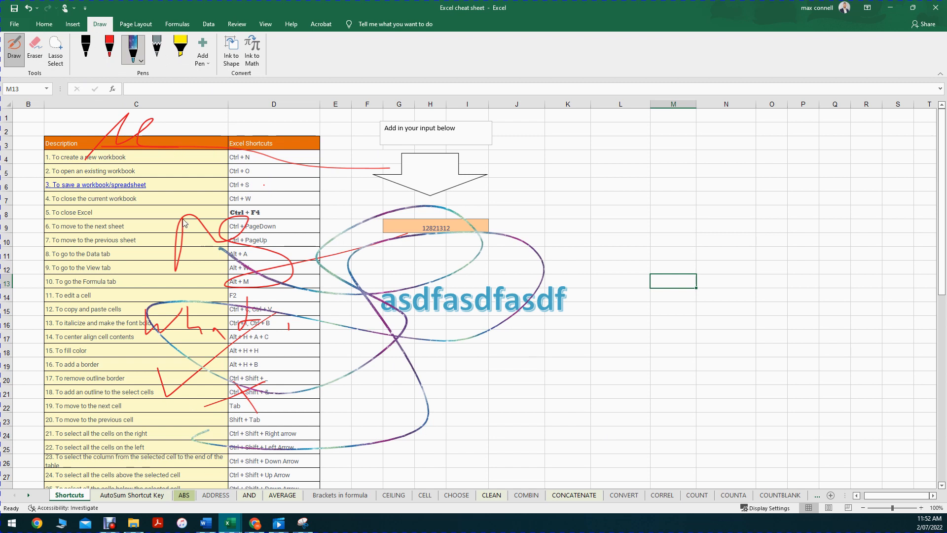
- Erase all red and galaxy pen strokes from the shortcuts list, input cell and WordArt, and display the page setup commands
click(36, 50)
mouse_move(188, 246)
mouse_down()
mouse_move(345, 241)
mouse_move(374, 321)
mouse_move(158, 296)
mouse_move(218, 141)
mouse_move(374, 173)
mouse_up()
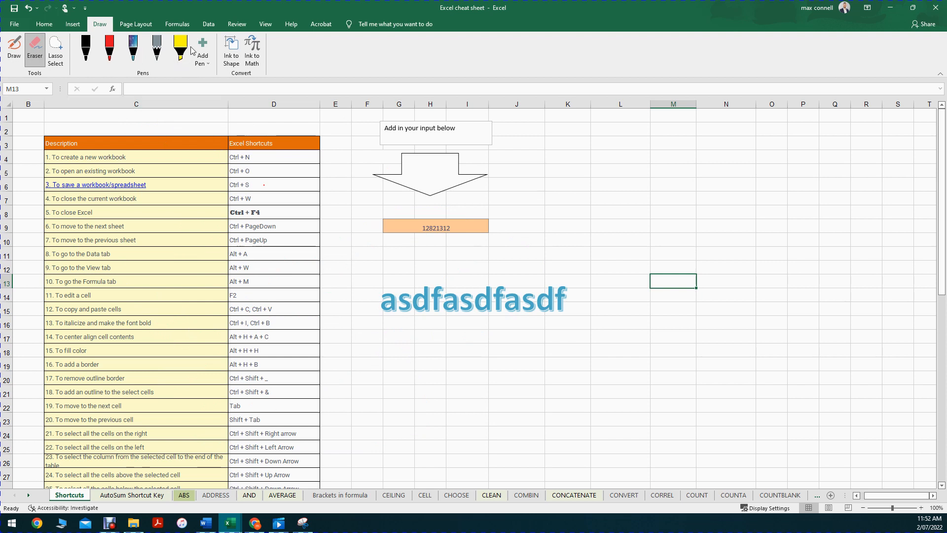
click(140, 26)
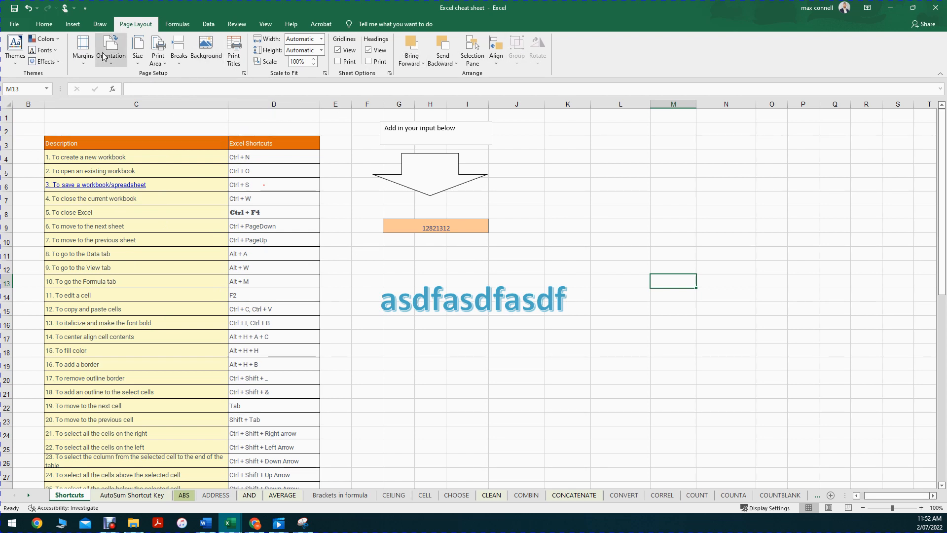
- Enter the bare formula =sum in cell G12, between the input cell and the WordArt
click(175, 26)
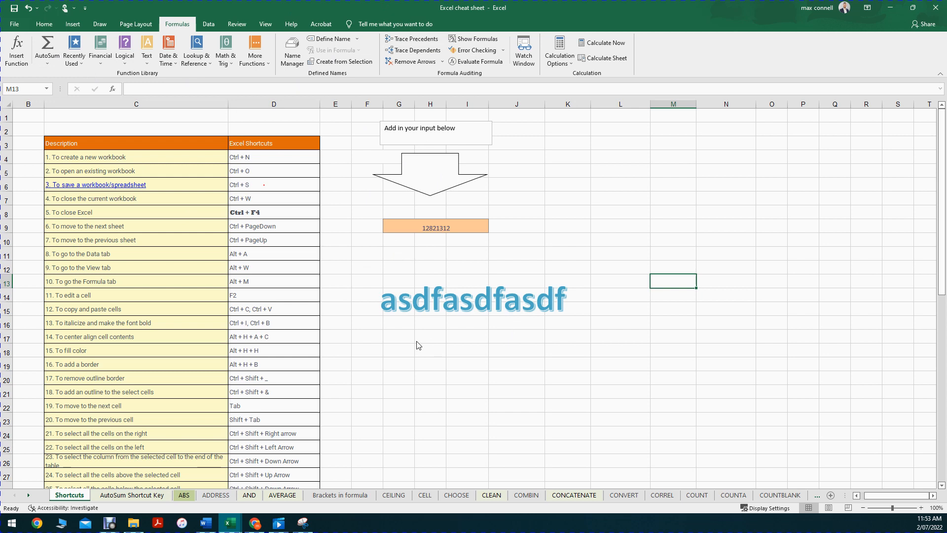
click(323, 307)
click(393, 274)
click(403, 268)
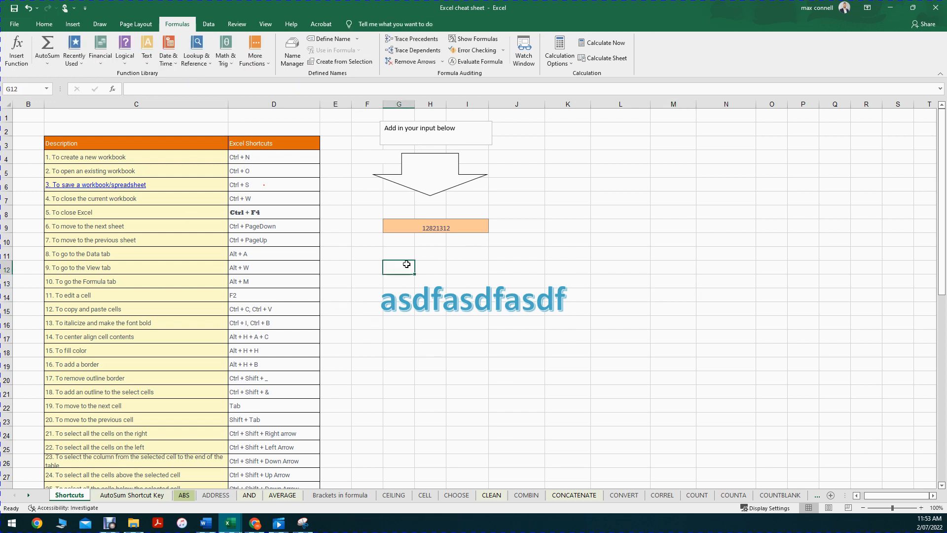
text(=)
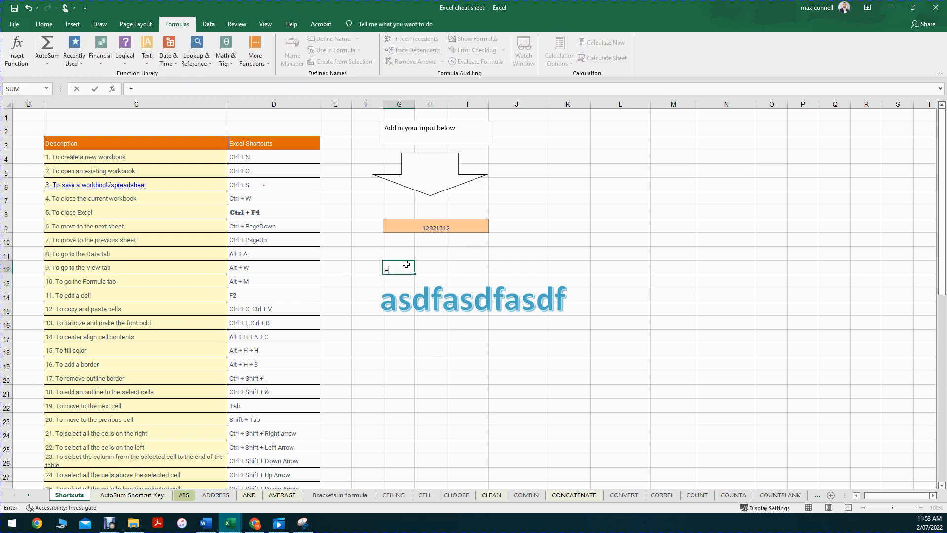
text(sum)
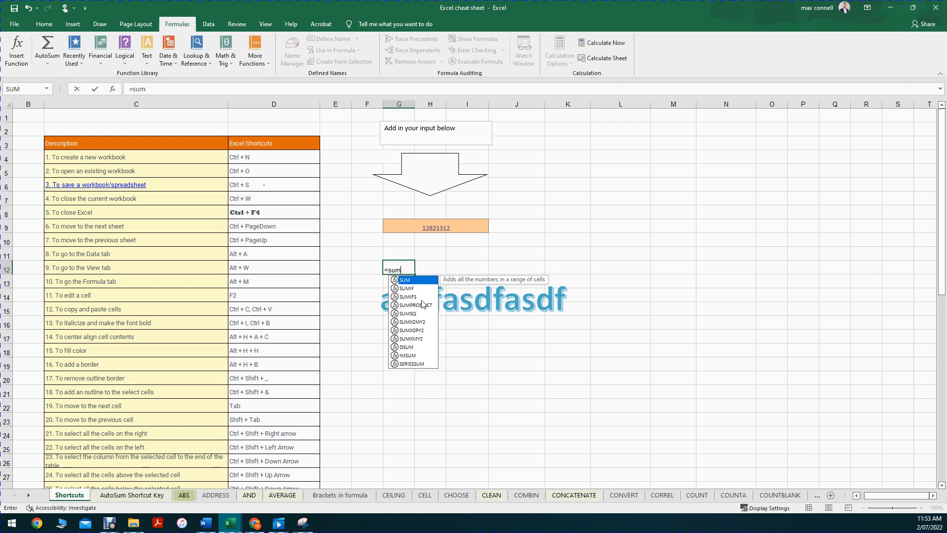
click(476, 412)
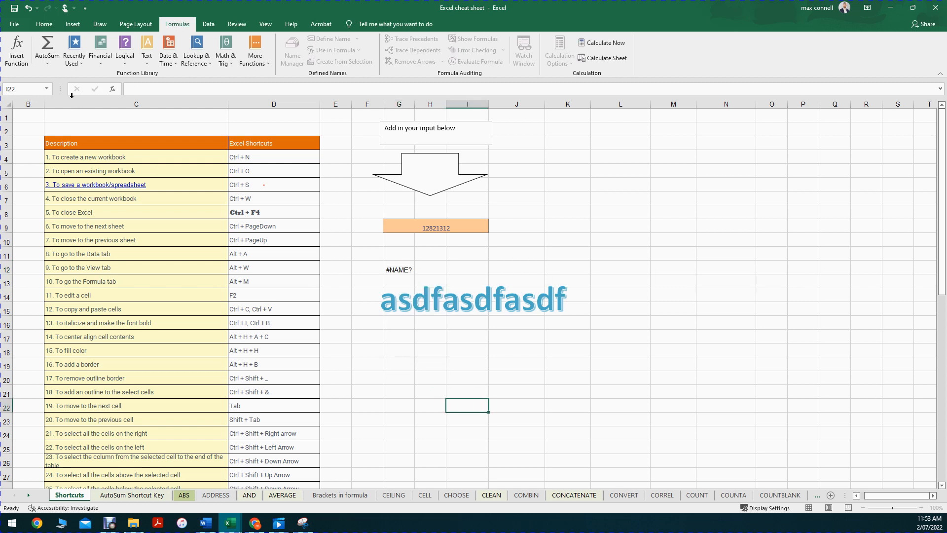
- Browse the Financial, Logical and Text function lists, including the description of the SUBSTITUTE function
click(107, 63)
scroll(118, 207, down, 9)
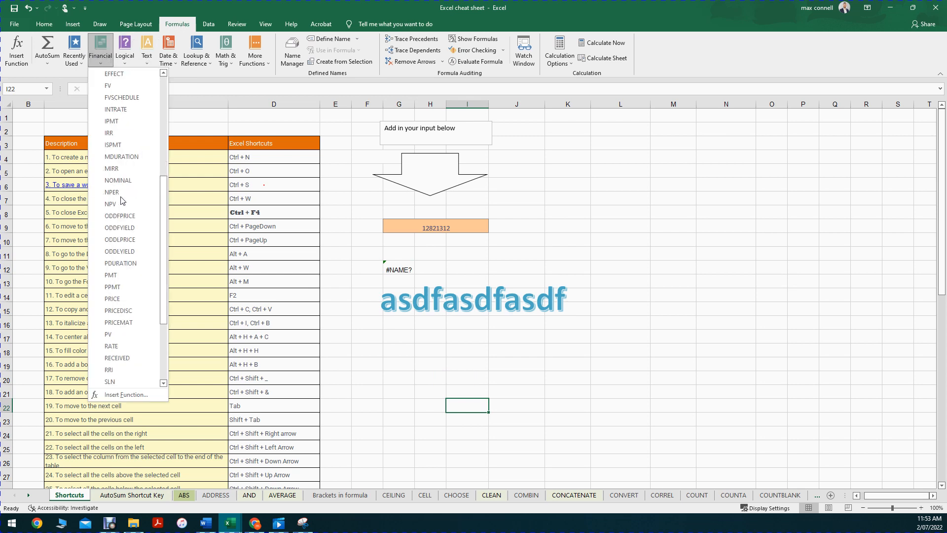
click(108, 63)
click(124, 56)
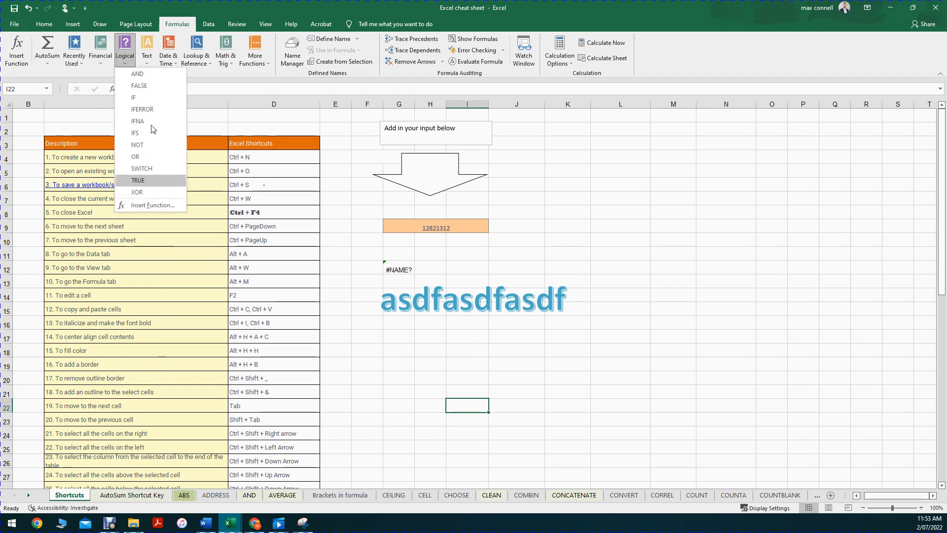
click(148, 49)
click(148, 49)
scroll(172, 252, up, 1)
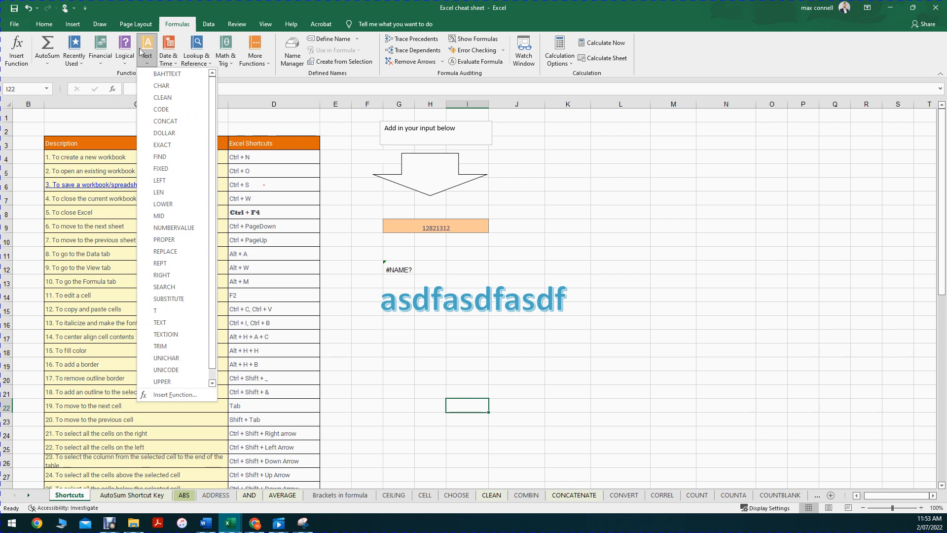
click(364, 185)
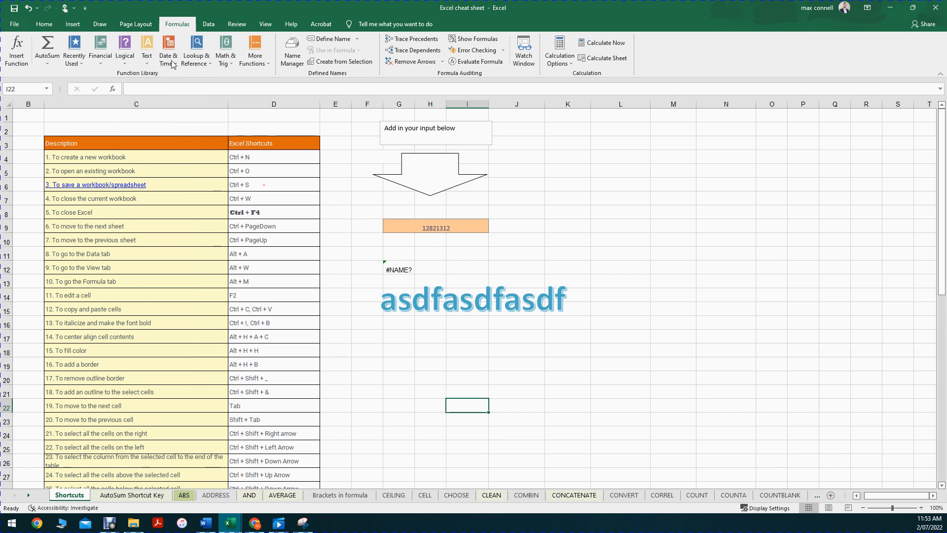
click(148, 49)
scroll(167, 212, down, 1)
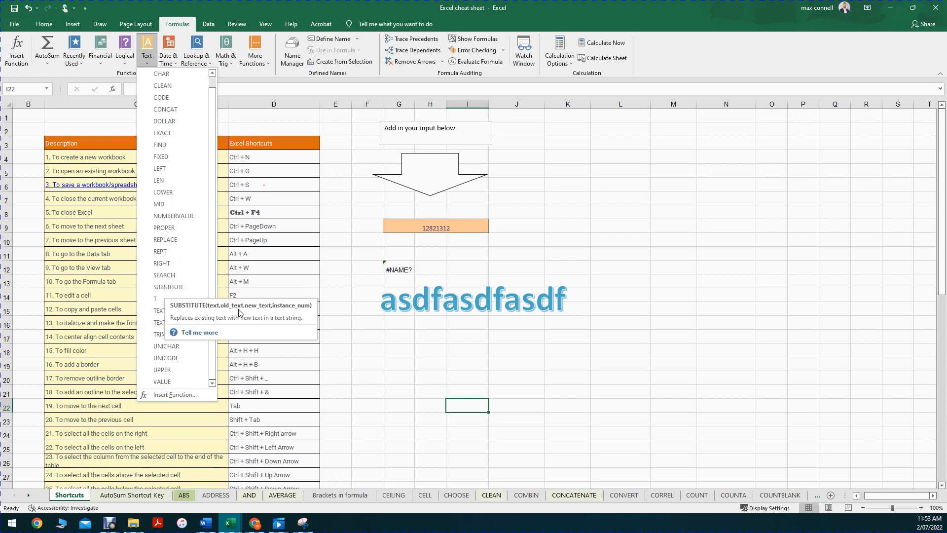
scroll(172, 197, up, 1)
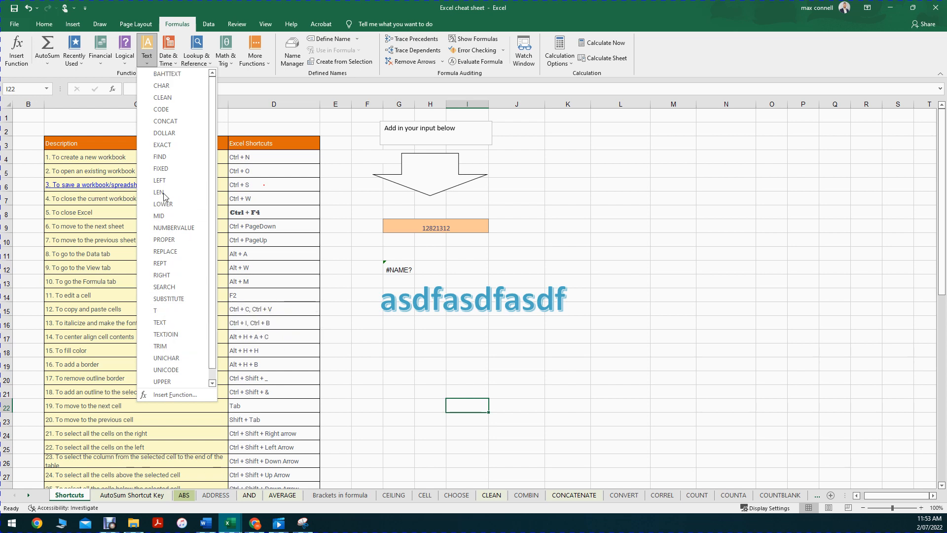
click(489, 449)
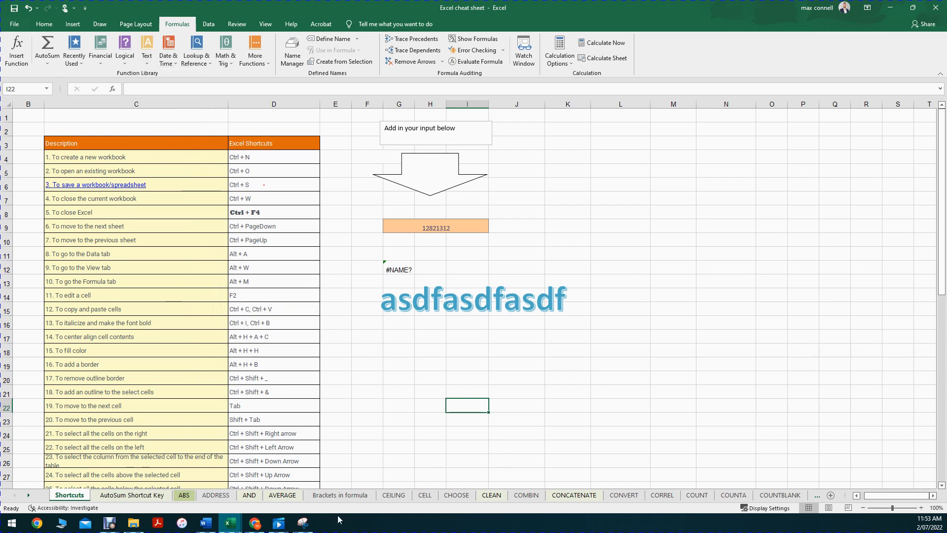
- Look through the workbook's function reference sheets, including CONCATENATE and COMBIN
click(662, 499)
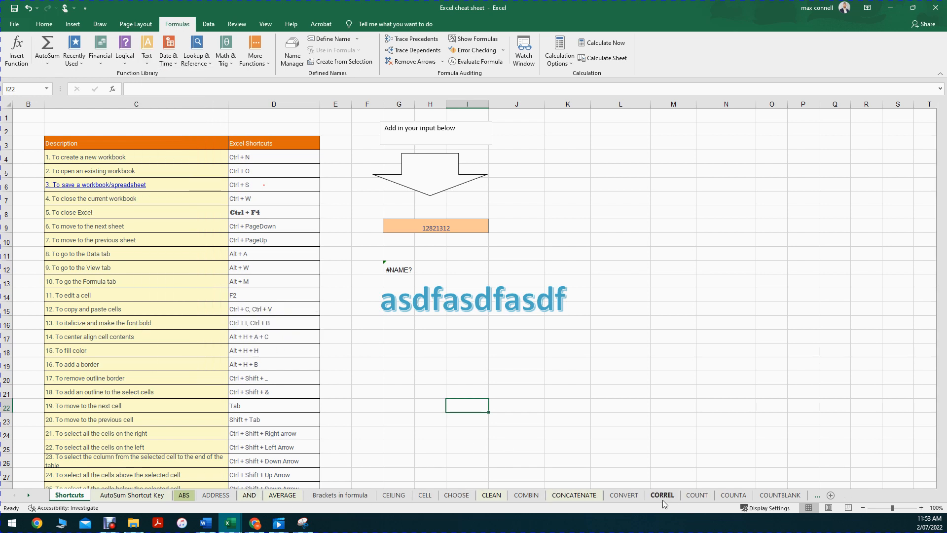
click(579, 499)
click(522, 495)
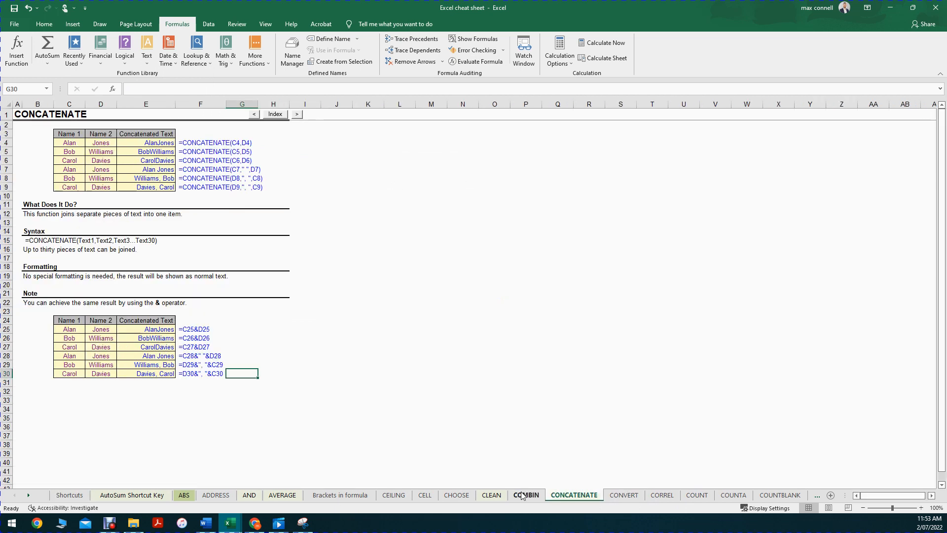
click(490, 495)
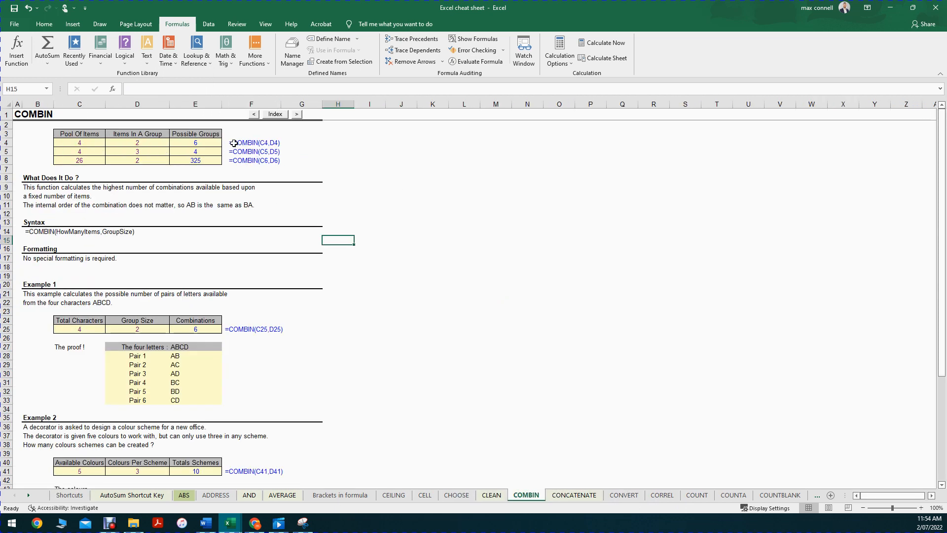
- Select the COMBIN example range C4:E6 and switch to the Shortcuts worksheet
drag(81, 142, 195, 160)
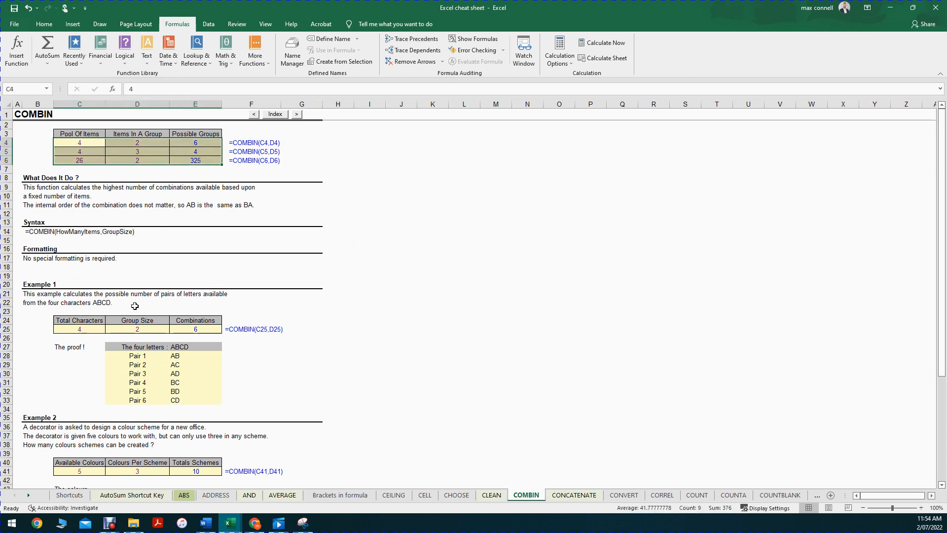
click(130, 494)
click(69, 495)
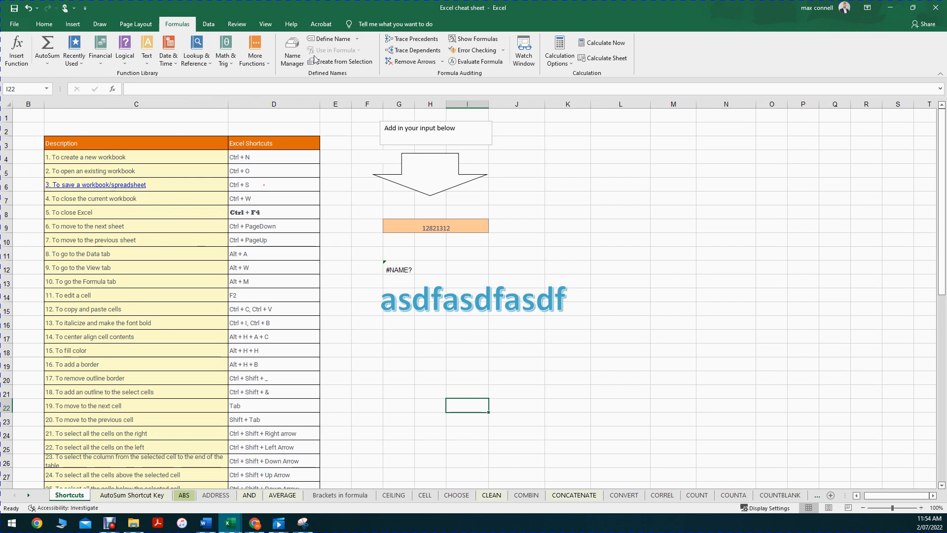
- Examine the available formula error-checking commands, including Error Checking and Trace Error, without running any of them
click(502, 50)
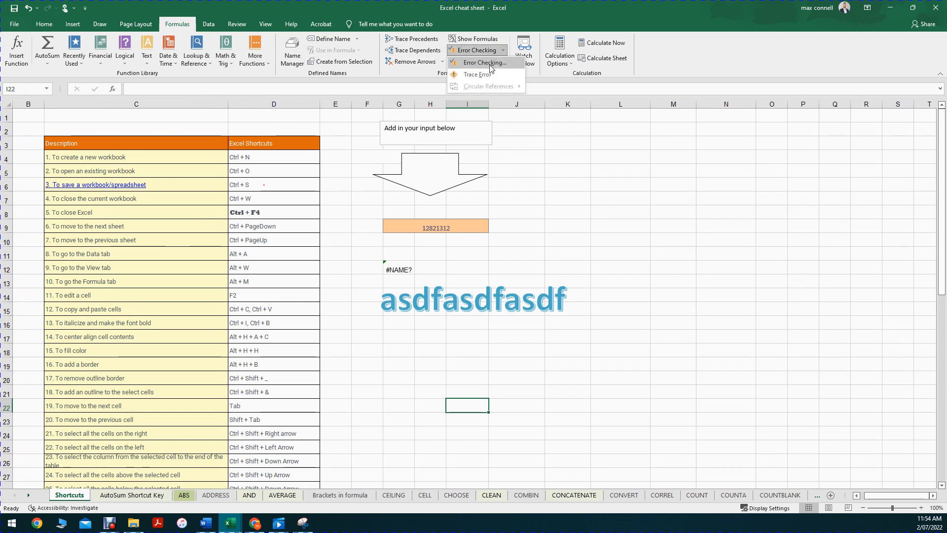
click(486, 50)
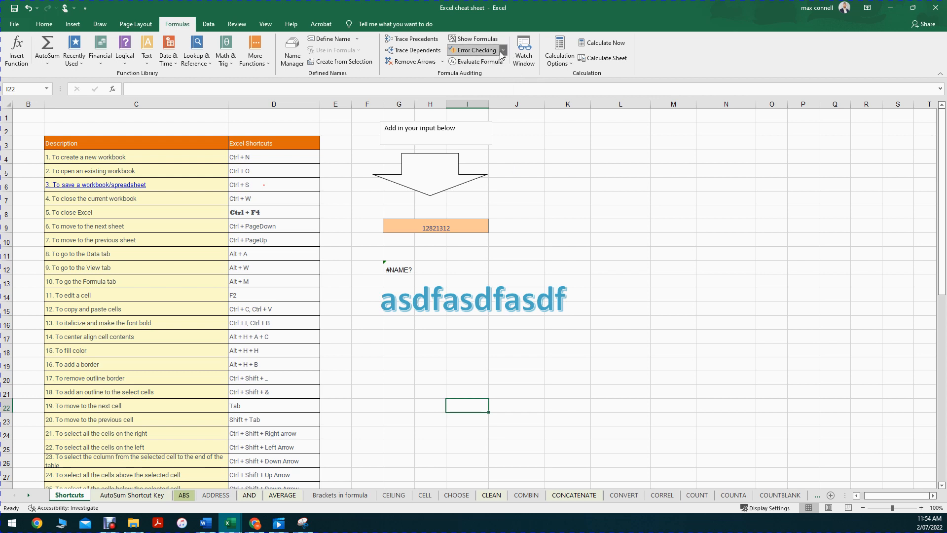
click(501, 50)
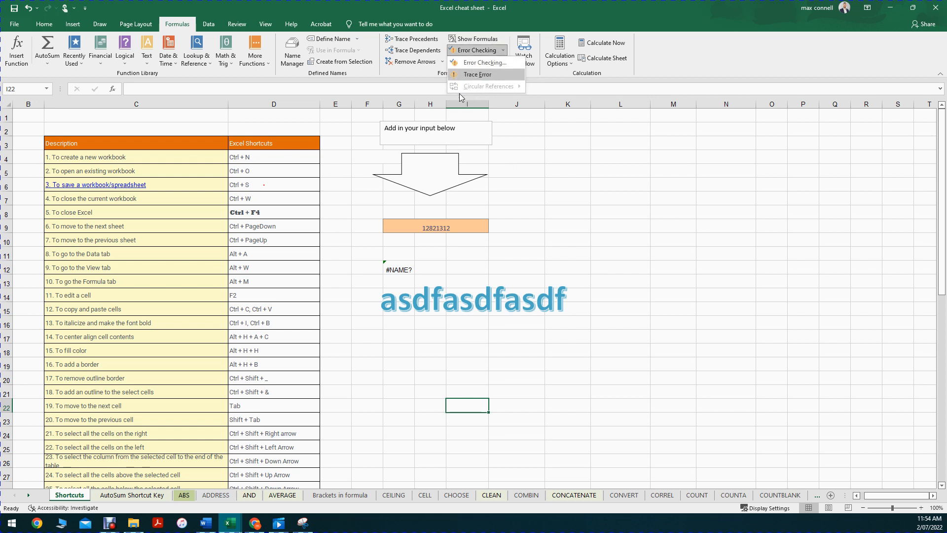
click(572, 217)
click(603, 241)
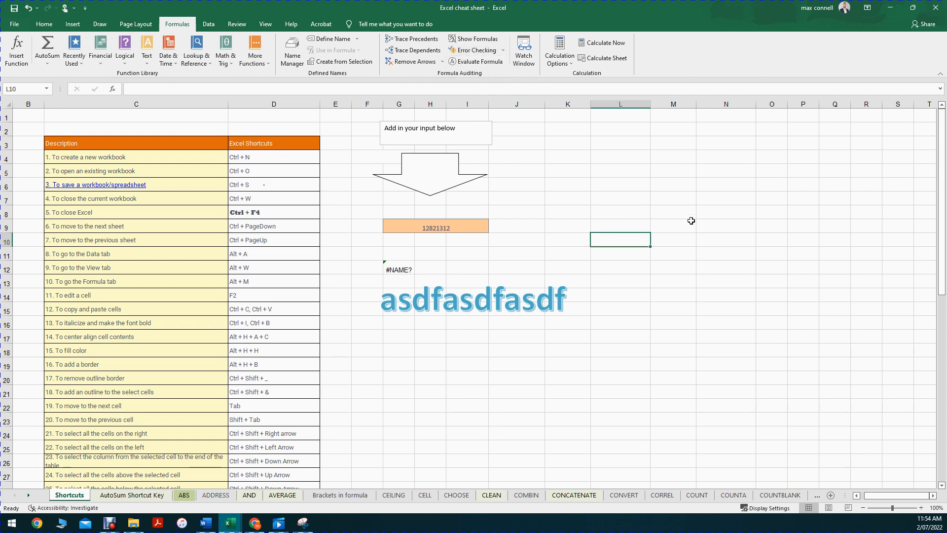
click(730, 239)
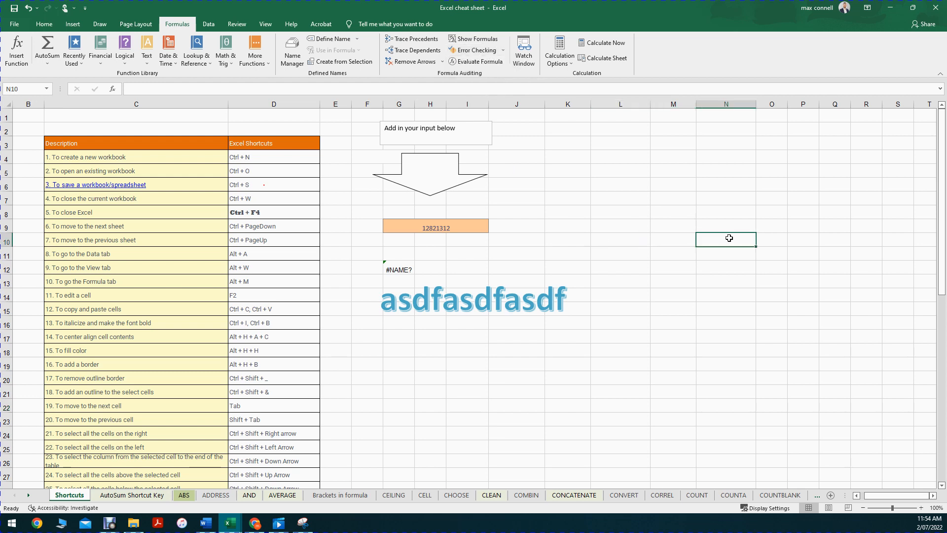
click(612, 239)
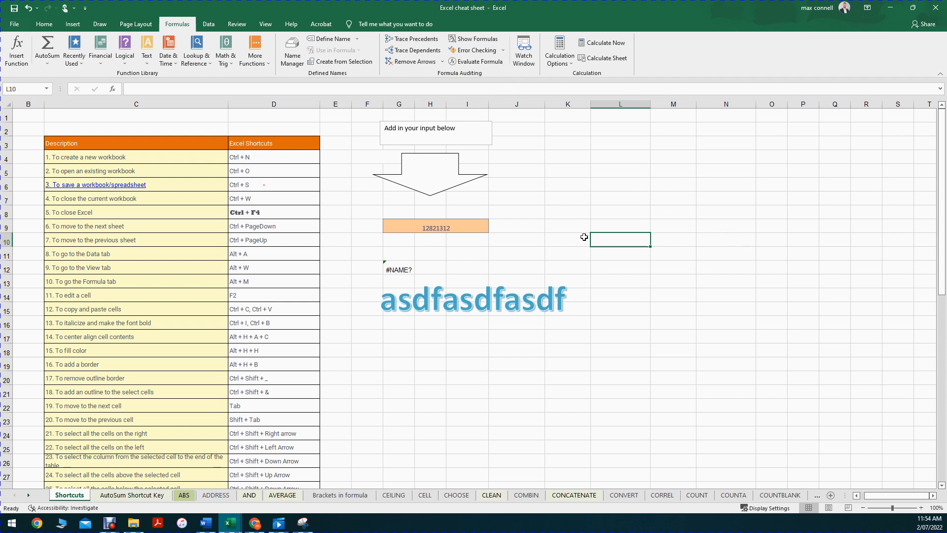
click(503, 50)
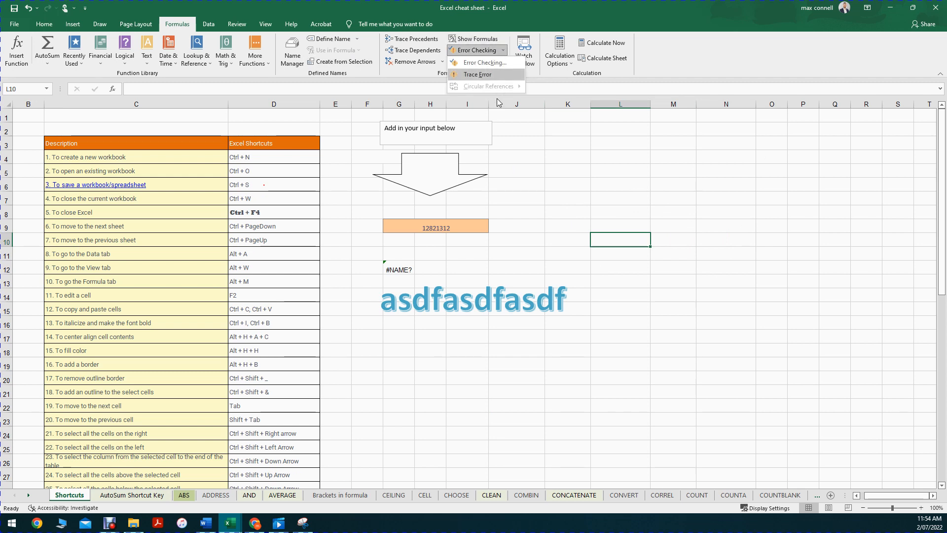
click(367, 46)
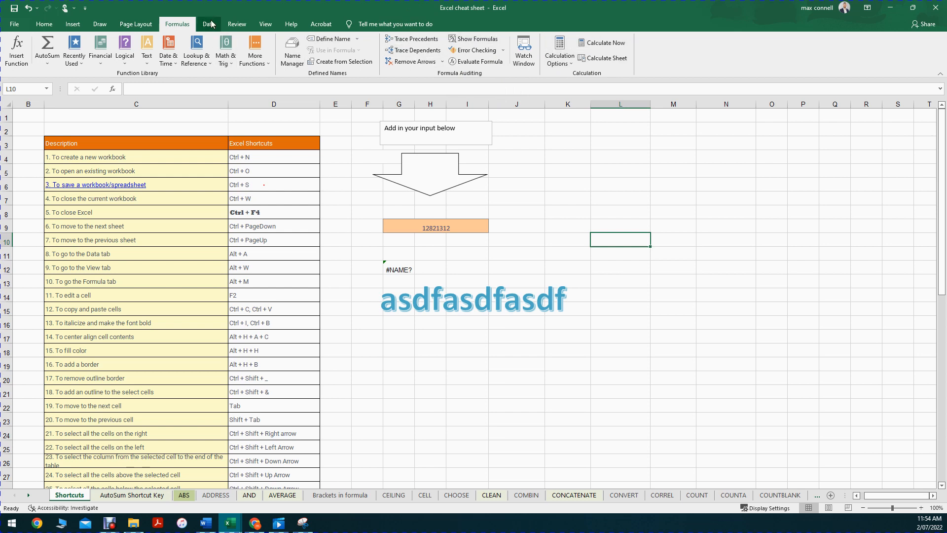
- Switch the workbook's calculation mode to Manual and return it to Automatic
click(564, 63)
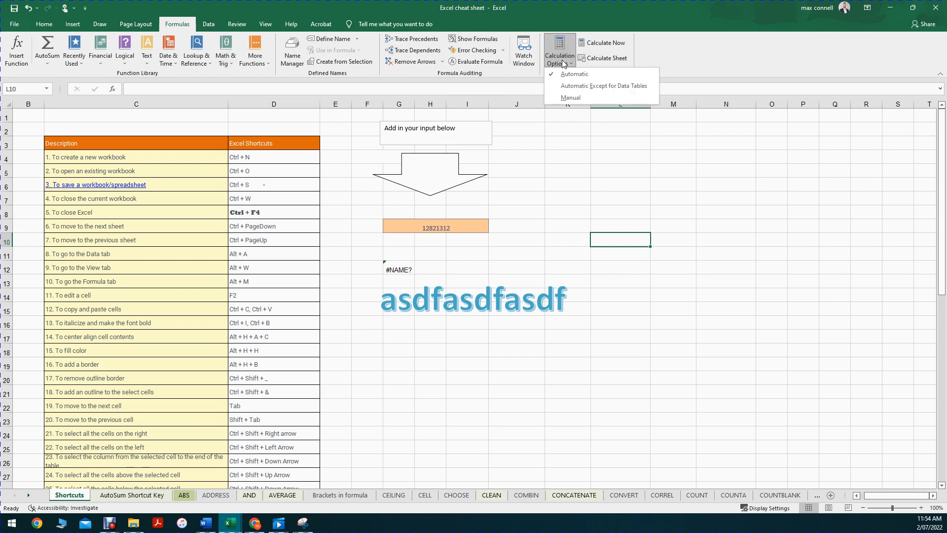
click(564, 63)
click(564, 63)
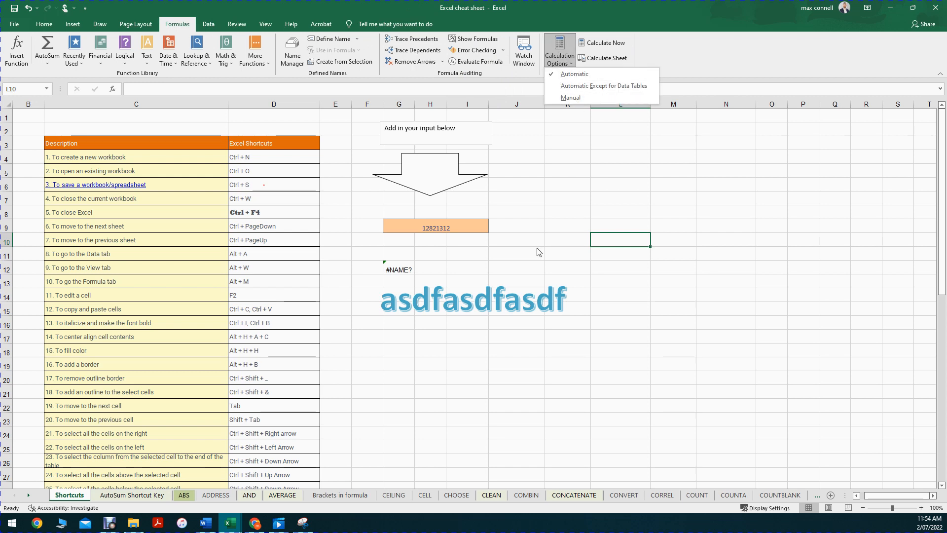
click(567, 98)
click(574, 167)
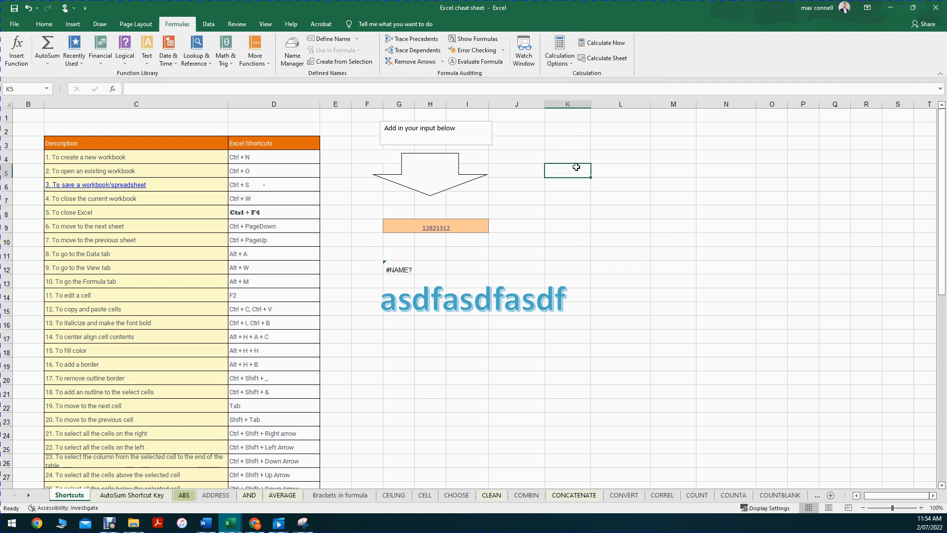
click(560, 56)
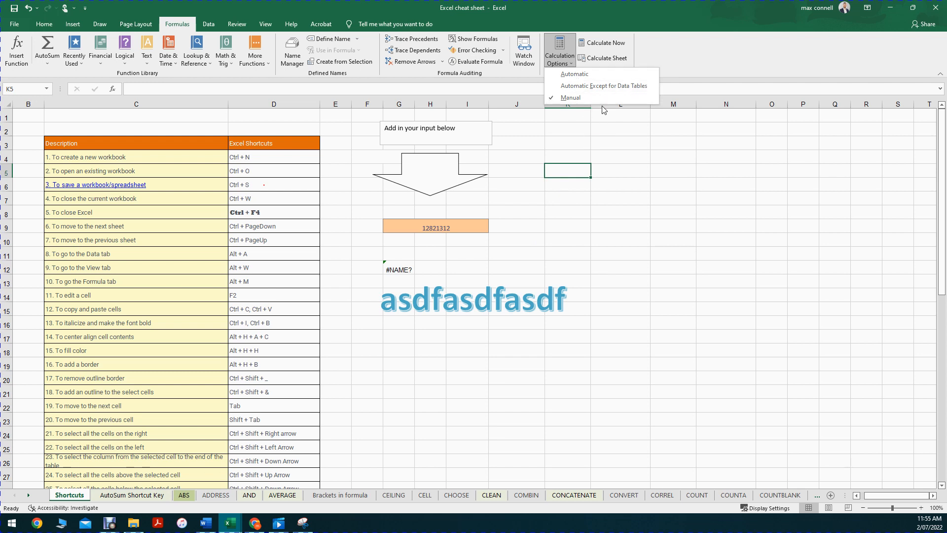
click(575, 74)
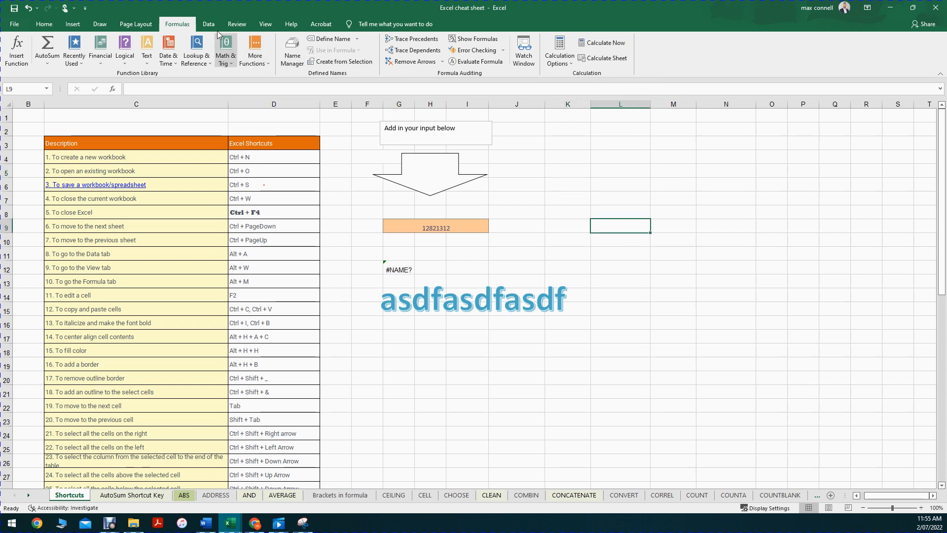
- Break the workbook's external link to MO_RealExcelHelp.xls and close the links dialog
click(204, 25)
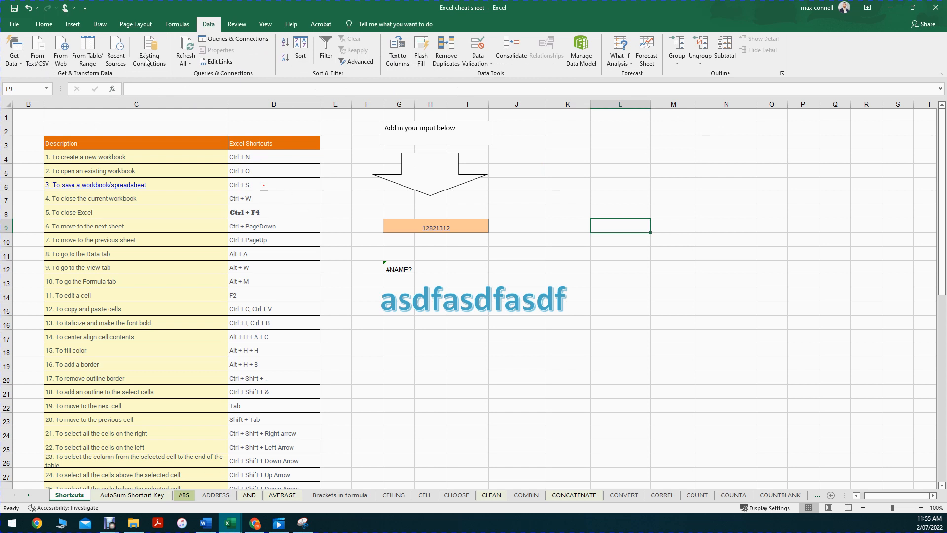
click(226, 63)
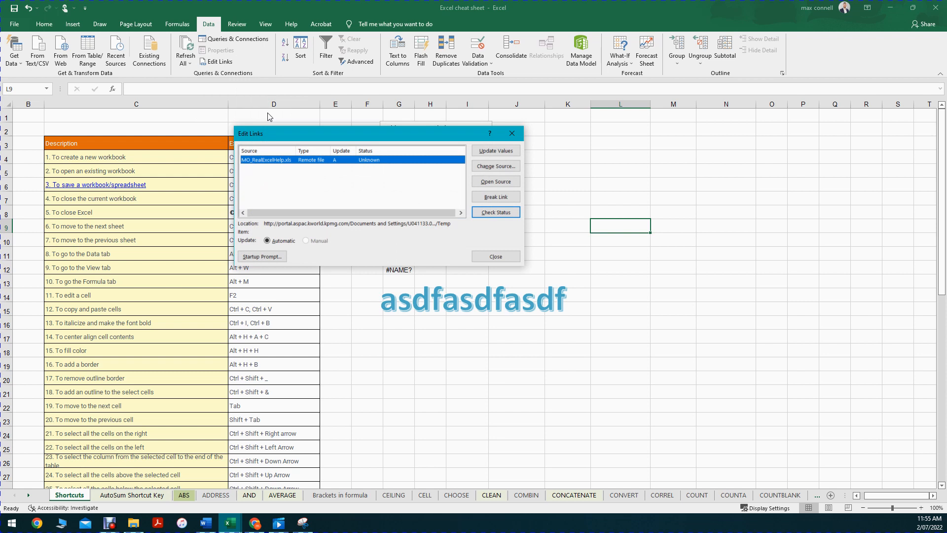
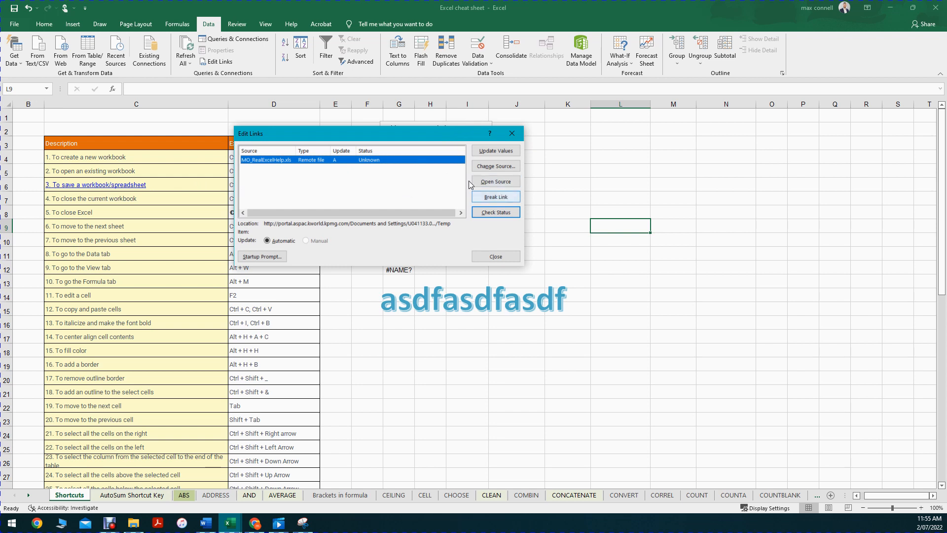
click(496, 197)
click(454, 289)
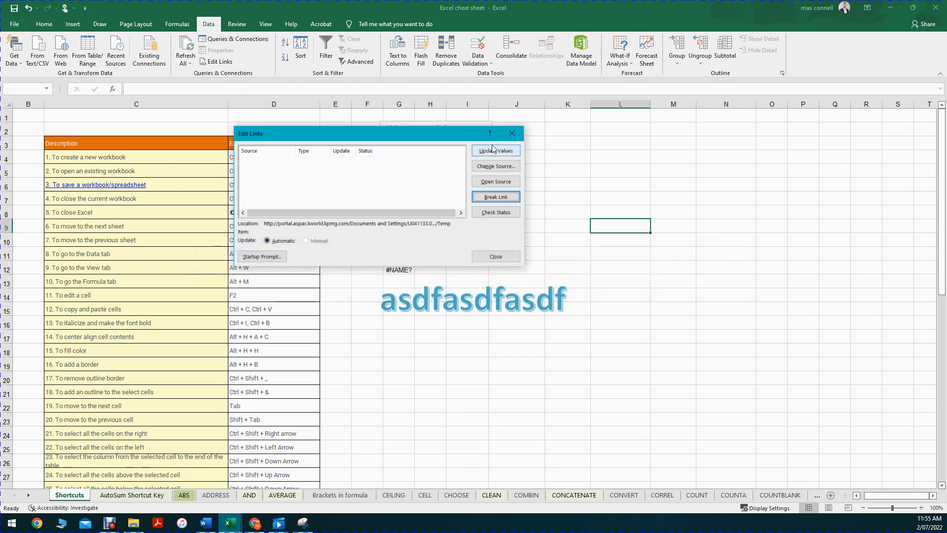
click(512, 131)
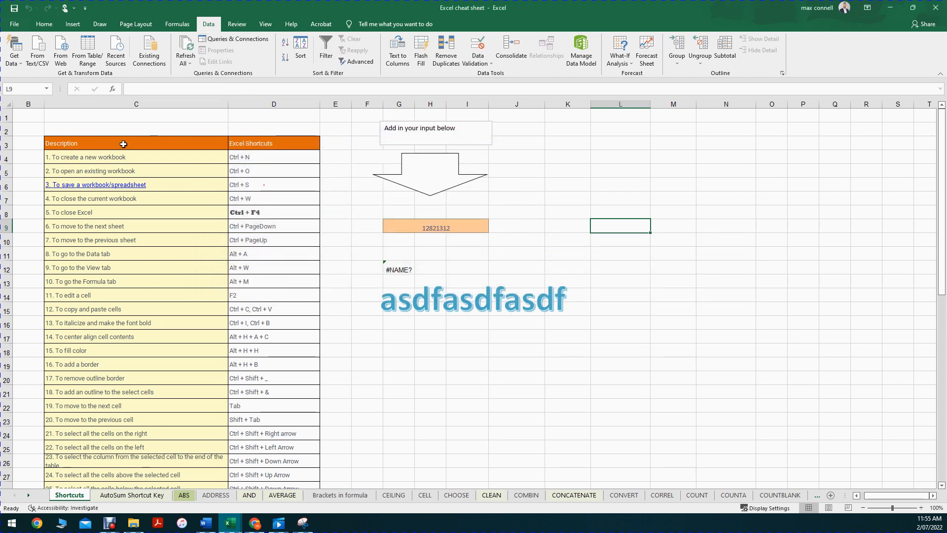
- Add filters to the Description and Excel Shortcuts table by selecting from its header row down through the data
click(111, 159)
drag(115, 146, 257, 140)
key(shift+Left)
click(257, 140)
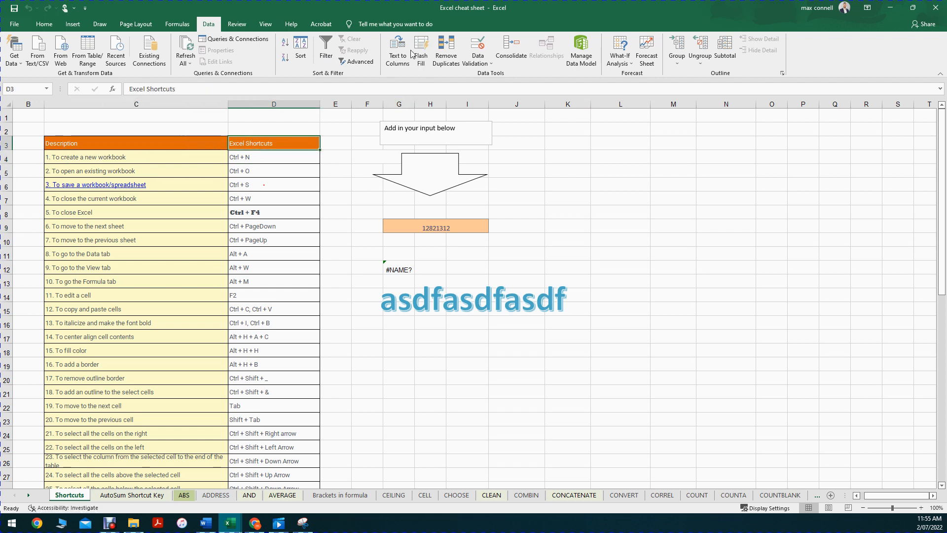
click(185, 145)
key(shift+Right)
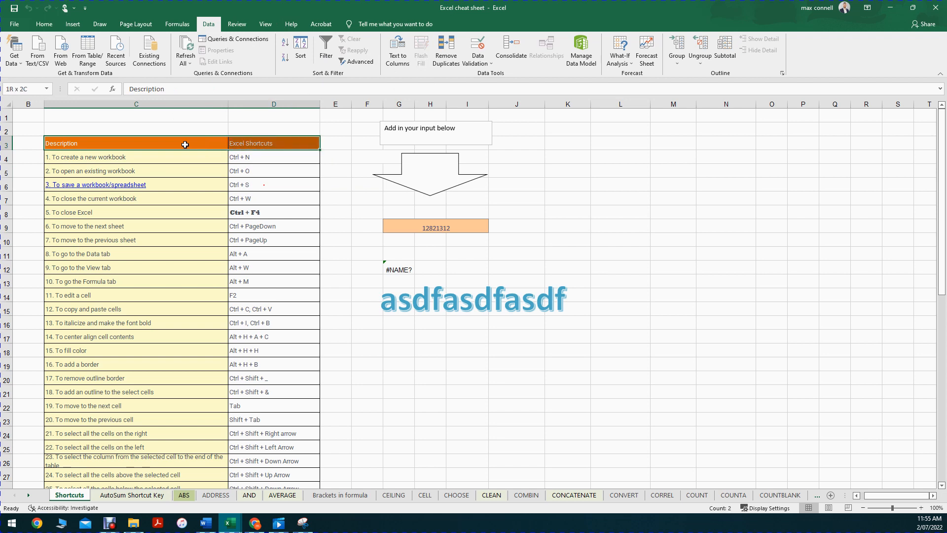
key(ctrl+shift+Down)
click(325, 50)
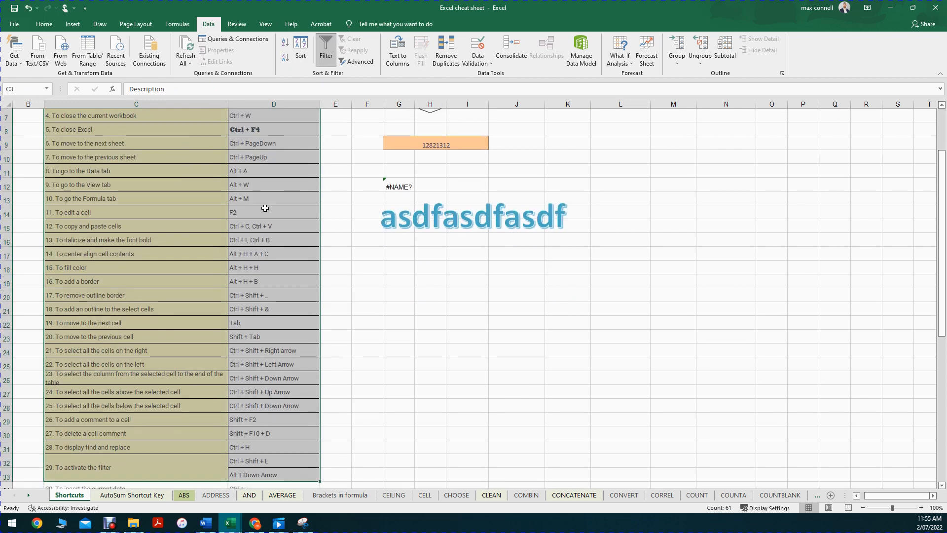
scroll(342, 195, up, 2)
click(314, 165)
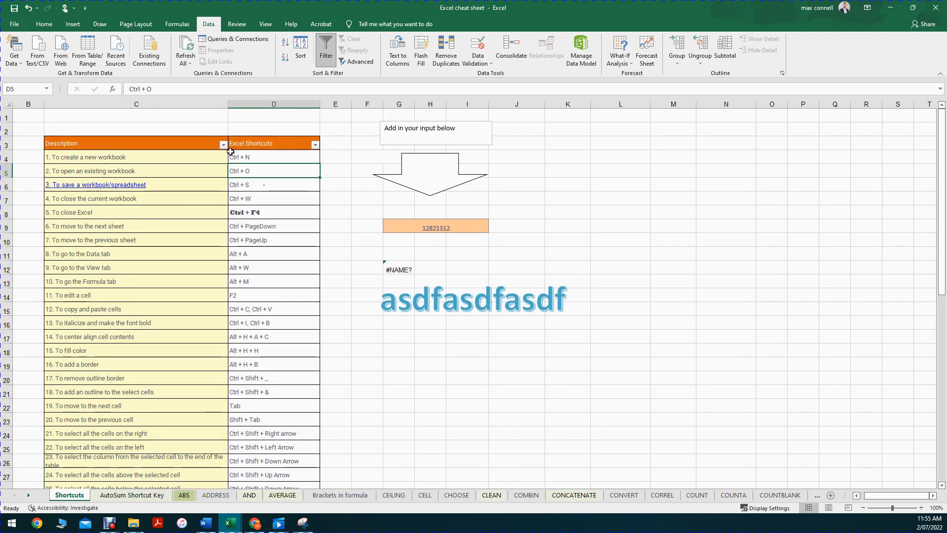
- Look at the sort and filter choices of the Description column, including sorting by color
click(315, 145)
click(214, 144)
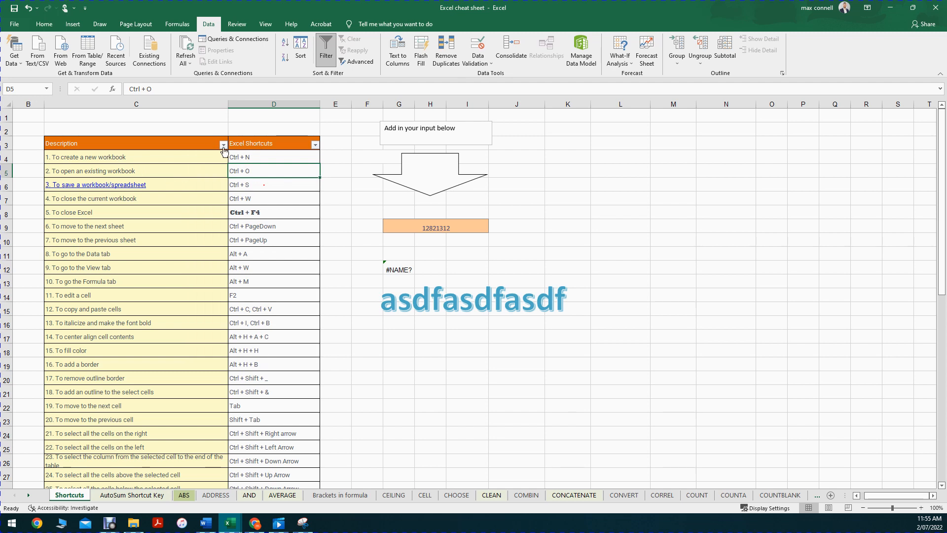
click(223, 145)
mouse_move(182, 179)
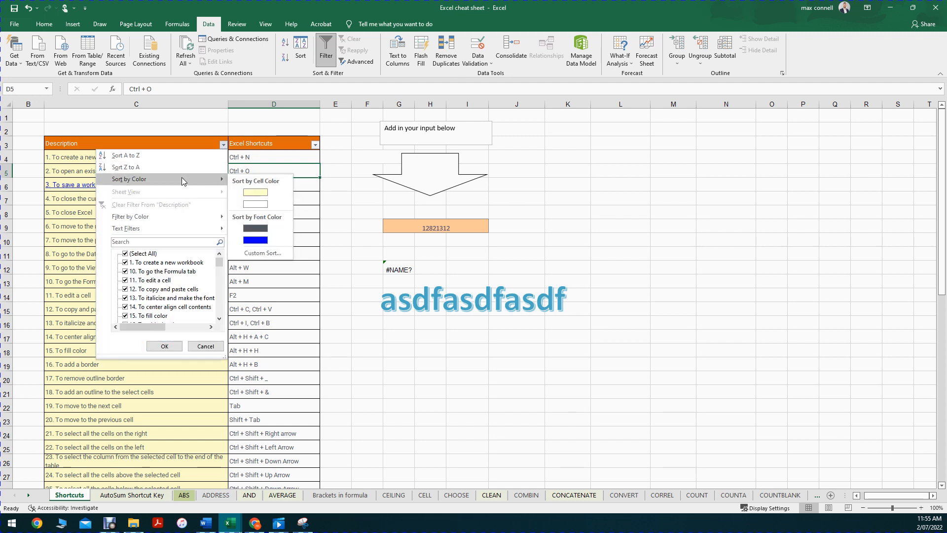
click(315, 153)
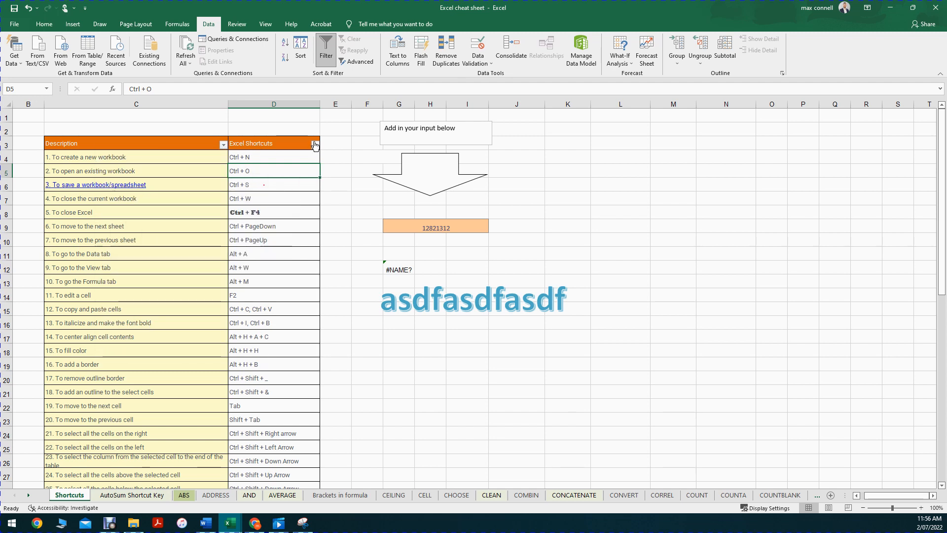
- Try to sort the table by the Excel Shortcuts column from A to Z
click(316, 145)
click(272, 153)
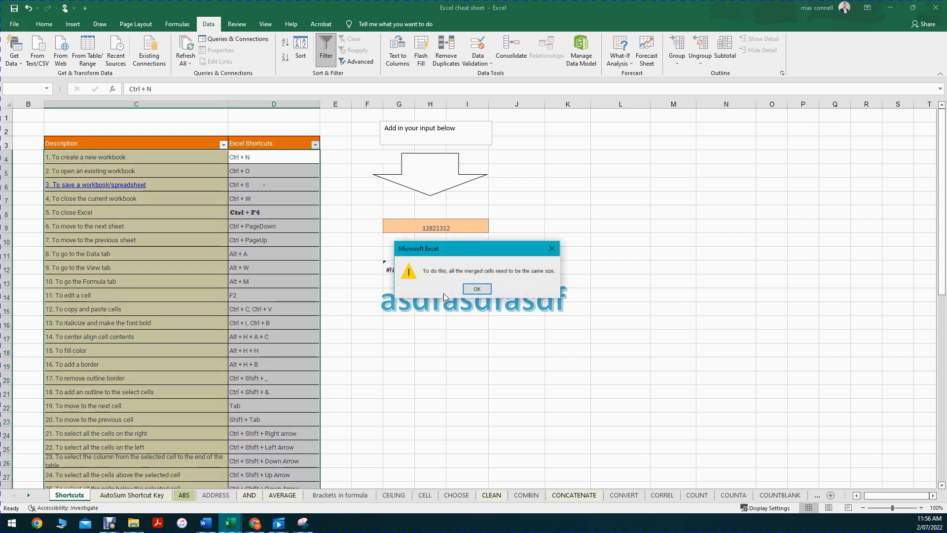
click(477, 289)
- Unmerge the merged cells in columns C and D of the shortcuts table
click(211, 255)
scroll(211, 286, down, 4)
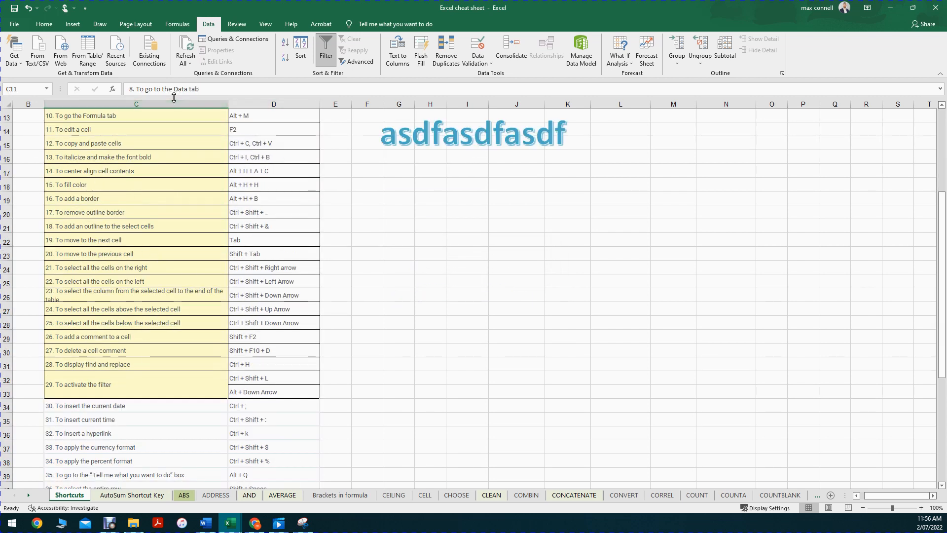
drag(173, 99, 274, 103)
click(44, 24)
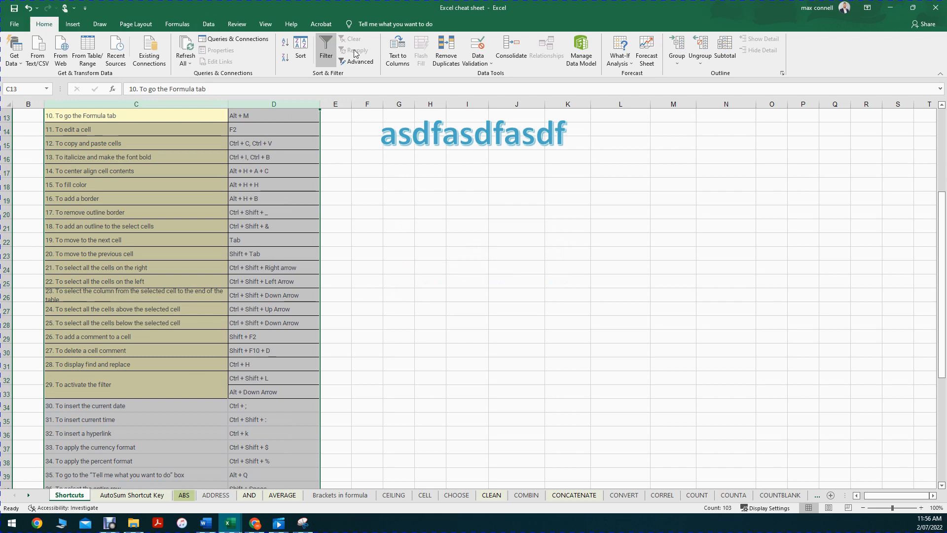
click(398, 281)
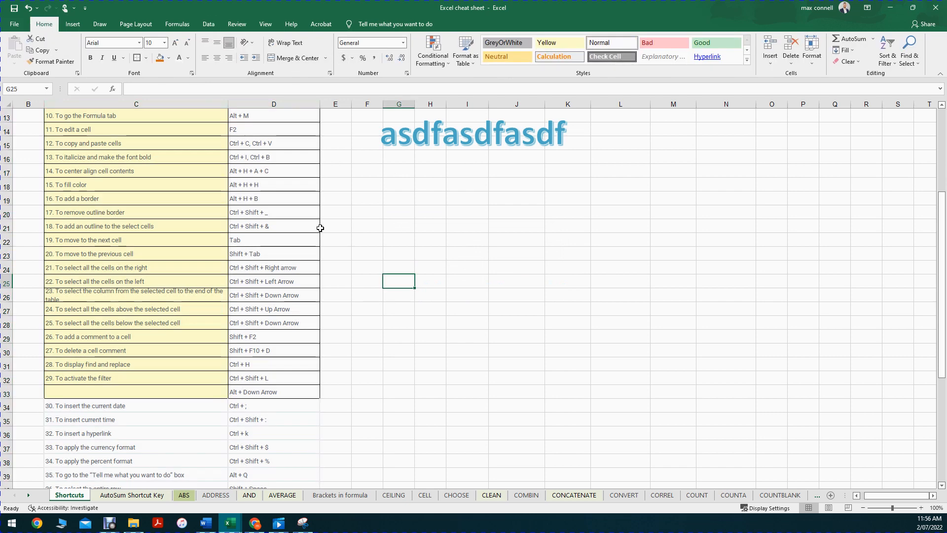
- Sort the table by the Excel Shortcuts column from Z to A and undo that sort
scroll(335, 173, up, 4)
click(315, 144)
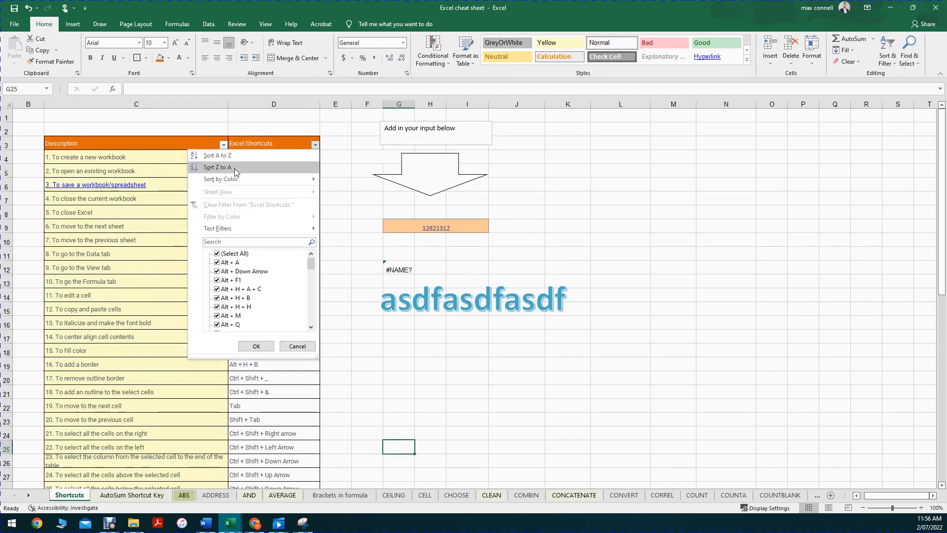
click(384, 273)
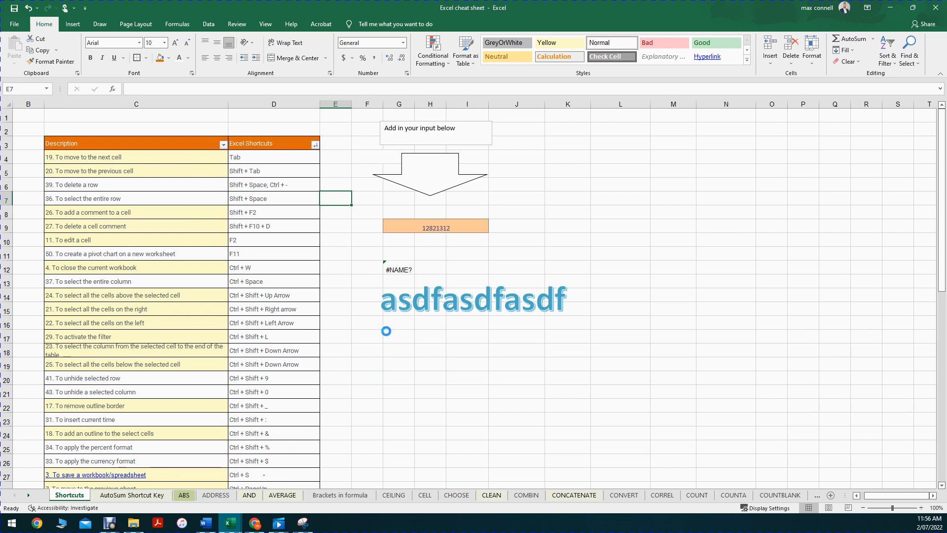
key(ctrl+z)
click(344, 200)
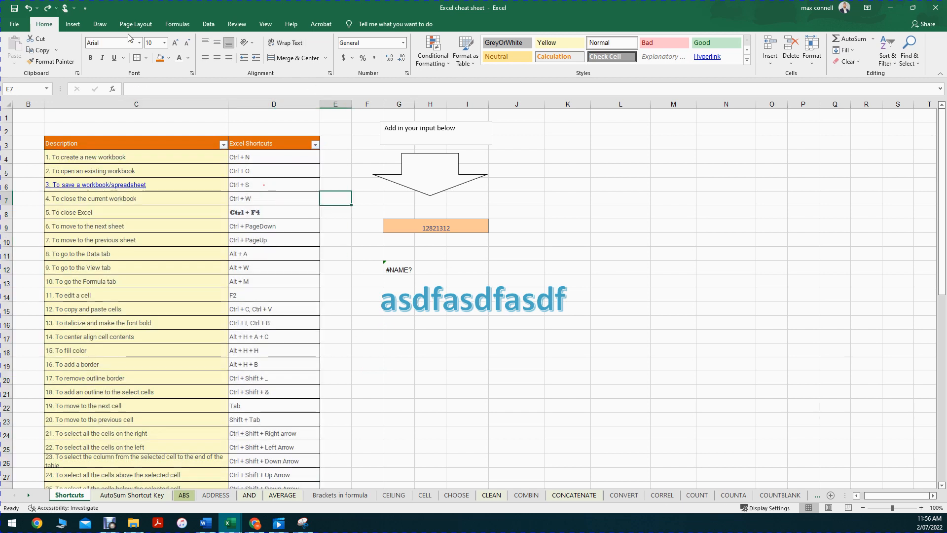
click(72, 24)
click(110, 27)
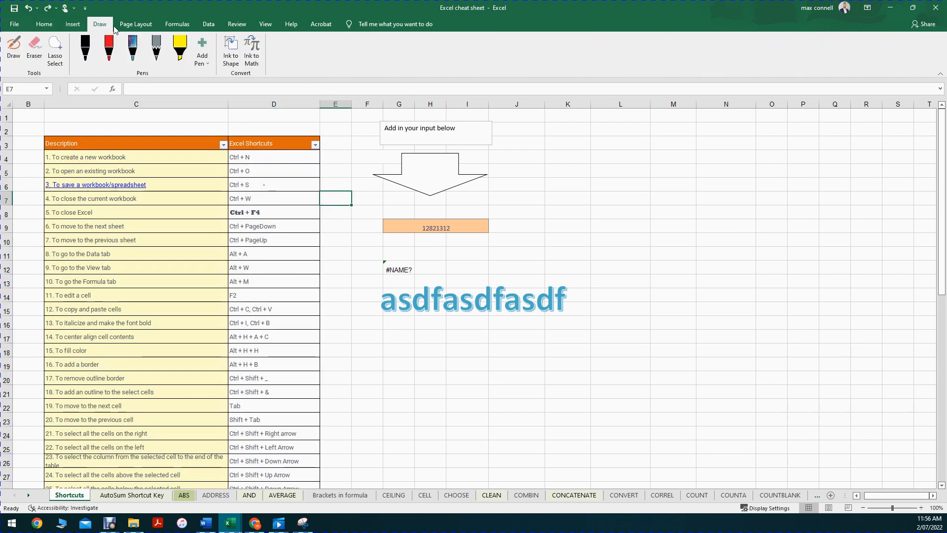
- Merge and center cells C17:D17, accepting the loss of the second value, and undo that merge
click(48, 27)
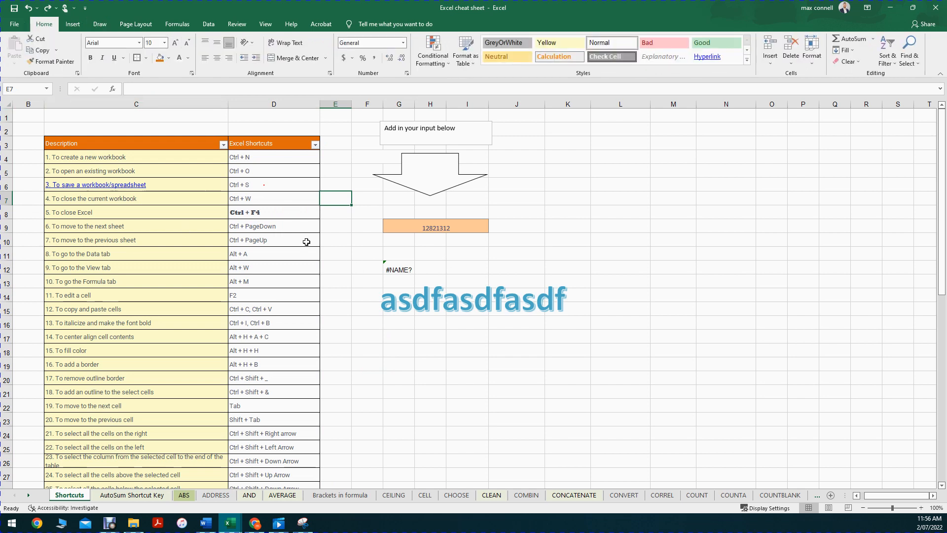
drag(154, 333, 317, 332)
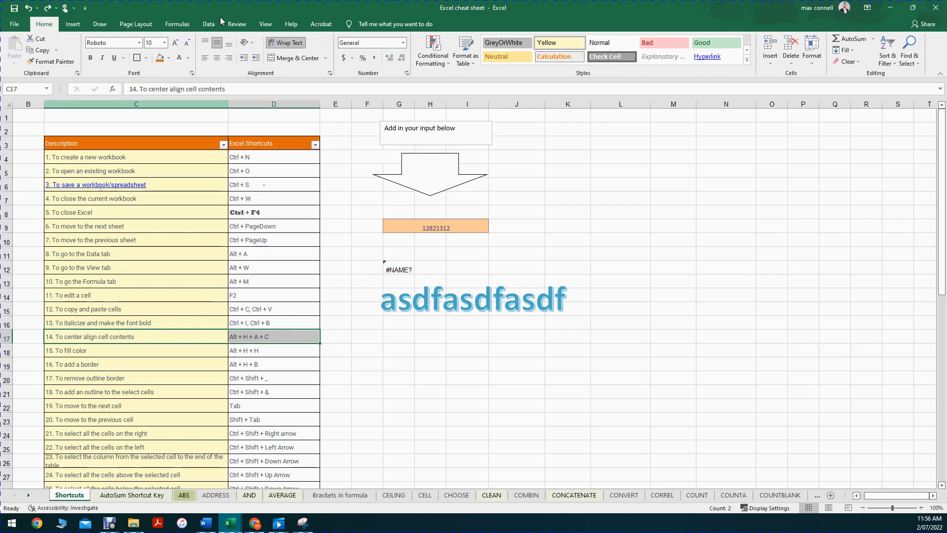
click(301, 60)
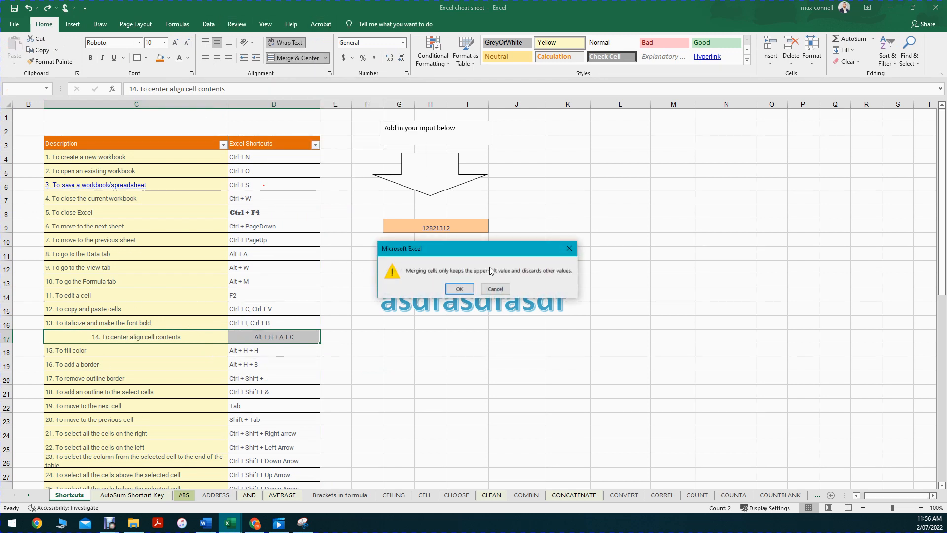
click(454, 288)
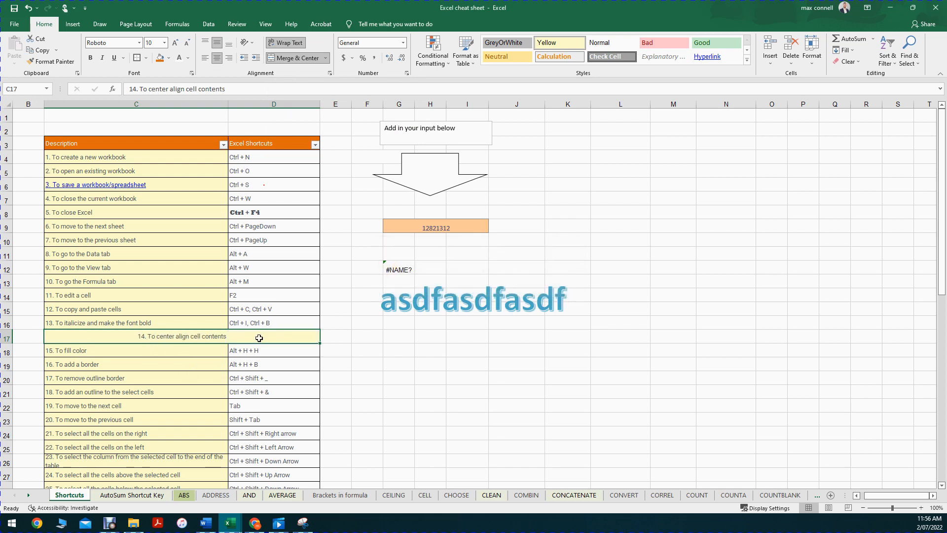
click(430, 391)
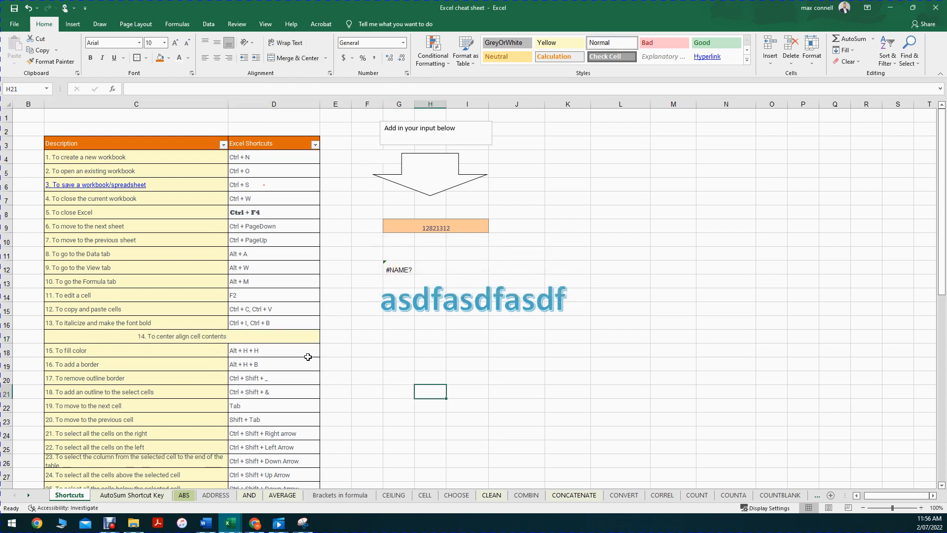
click(223, 335)
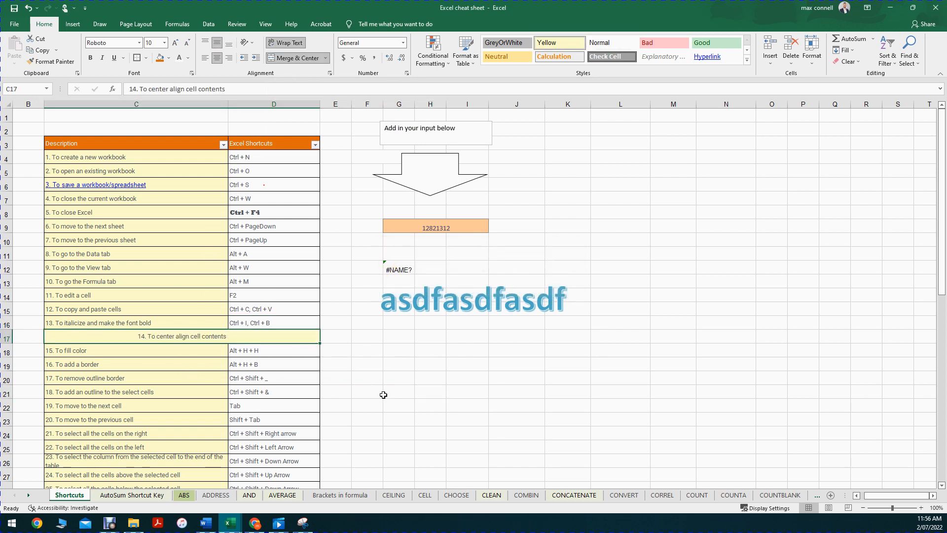
key(ctrl+z)
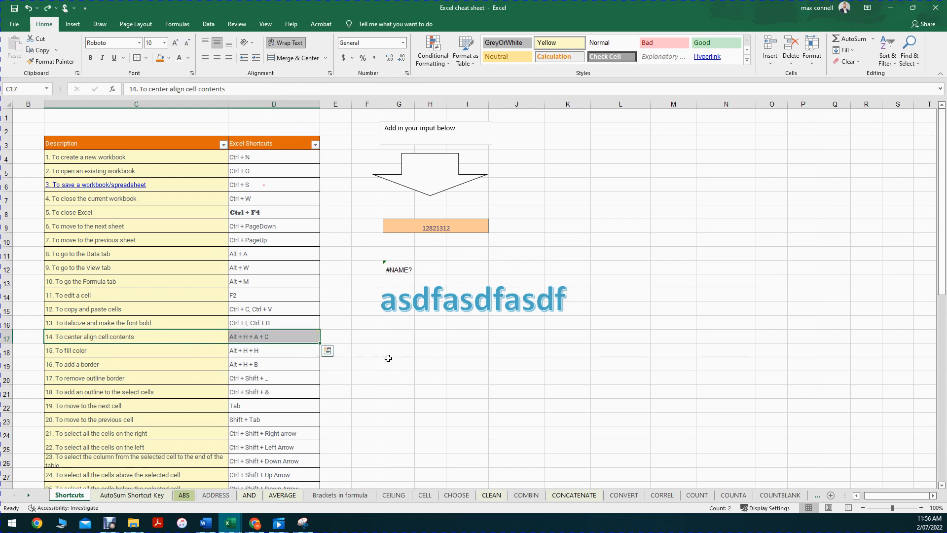
click(388, 359)
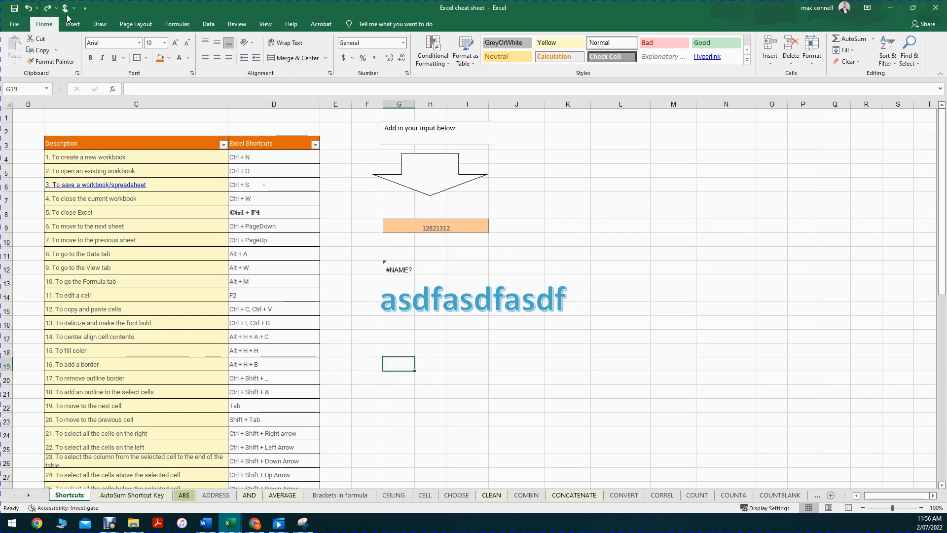
- Redo the merge of cells C17:D17 and undo it again
click(48, 10)
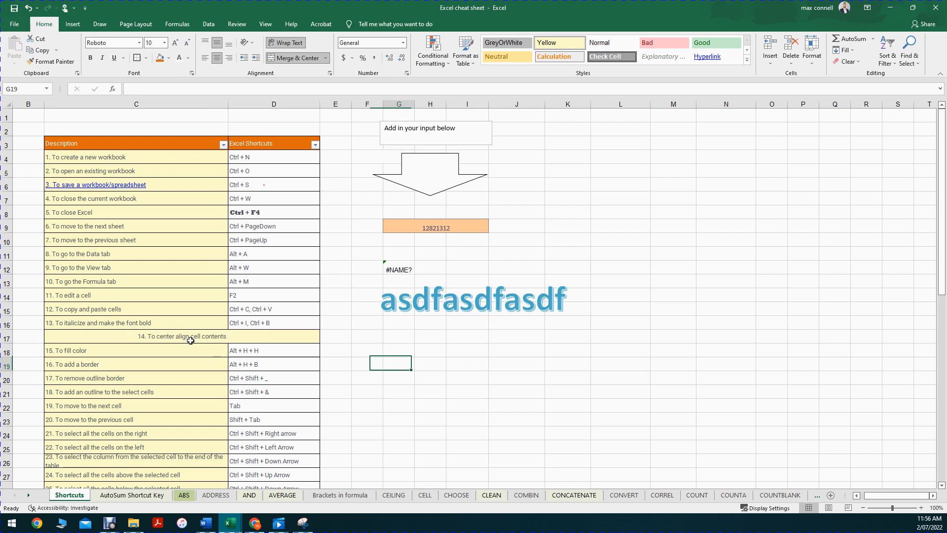
click(27, 8)
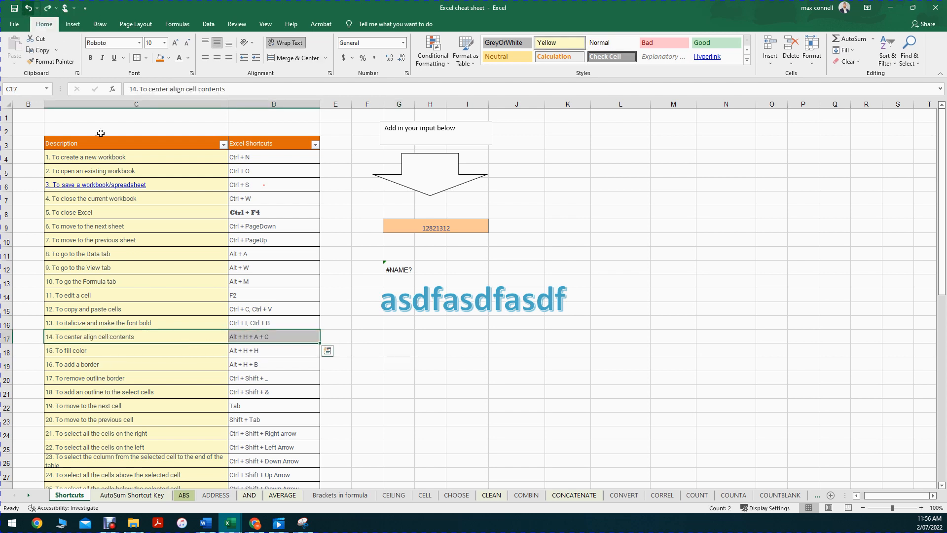
click(376, 351)
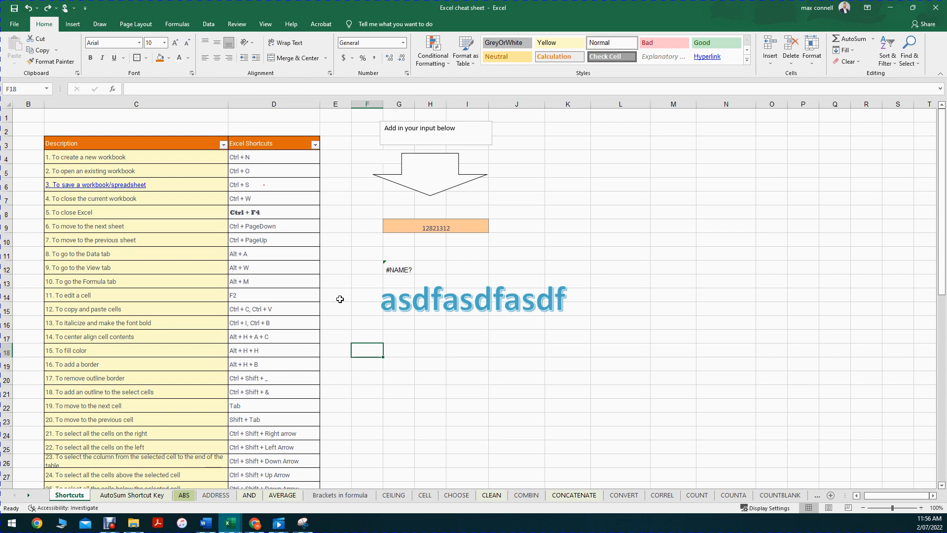
- Look at the formula and data tools, including the What-If Analysis and Group choices
click(179, 24)
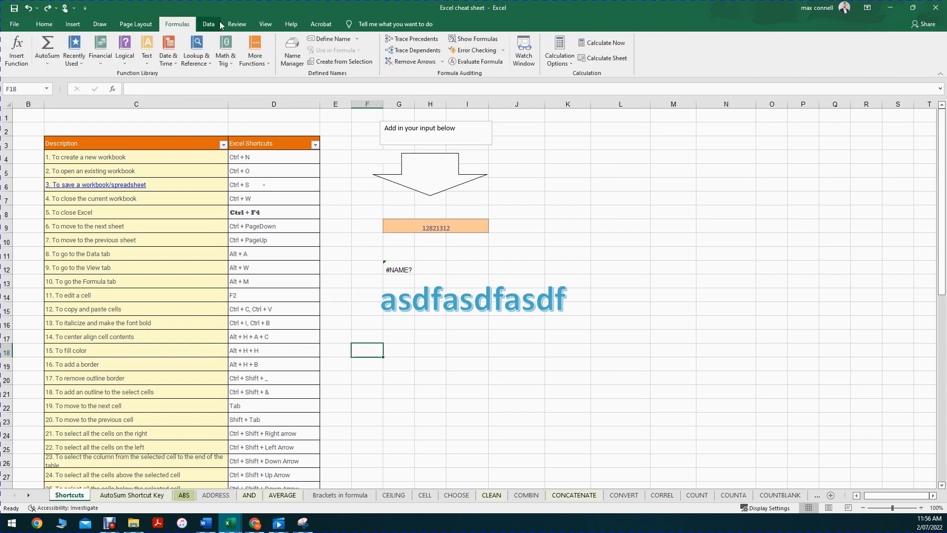
click(209, 24)
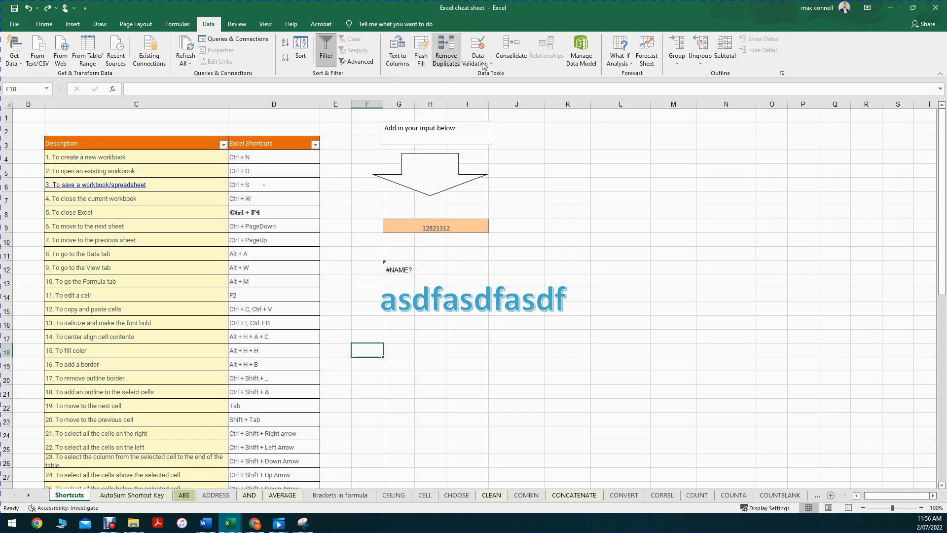
click(617, 59)
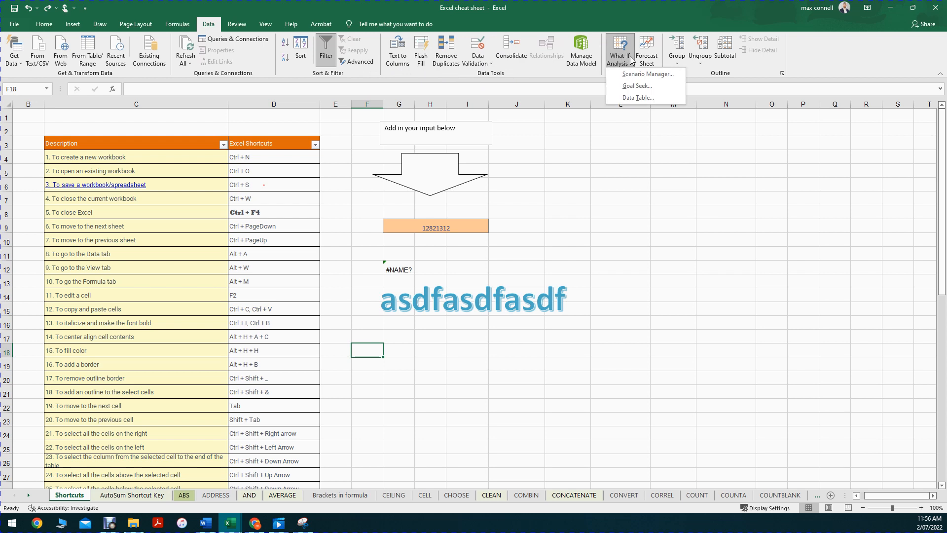
click(640, 200)
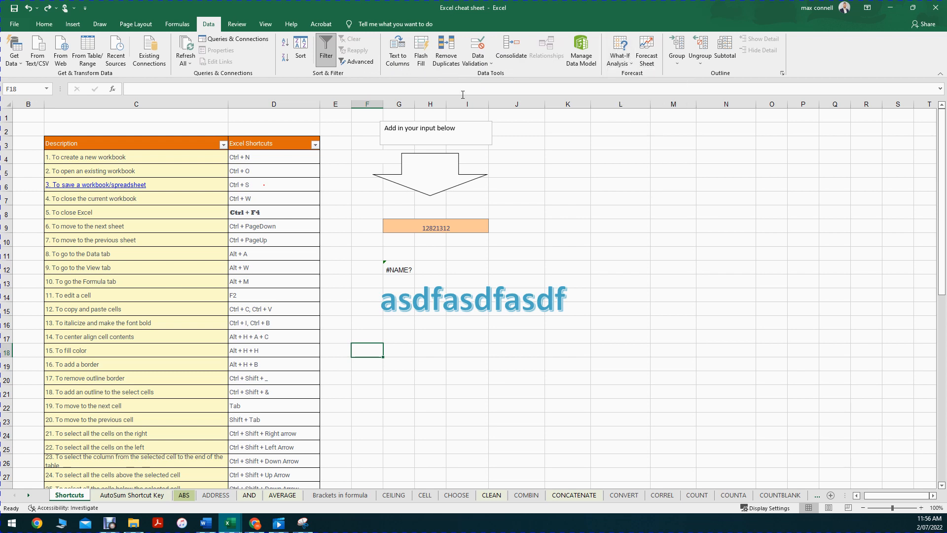
click(679, 57)
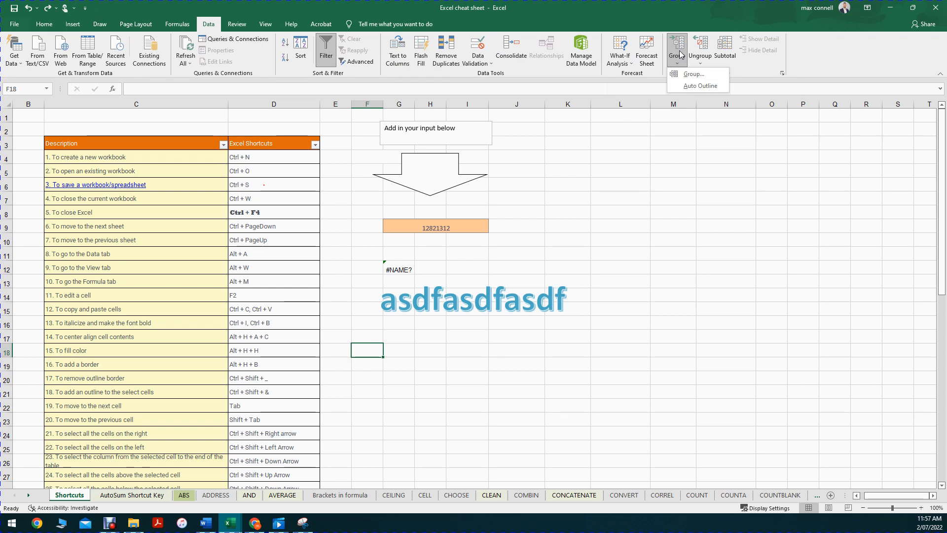
key(Escape)
- Group rows 4 to 15 of the Shortcuts sheet and collapse the group
drag(2, 162, 3, 310)
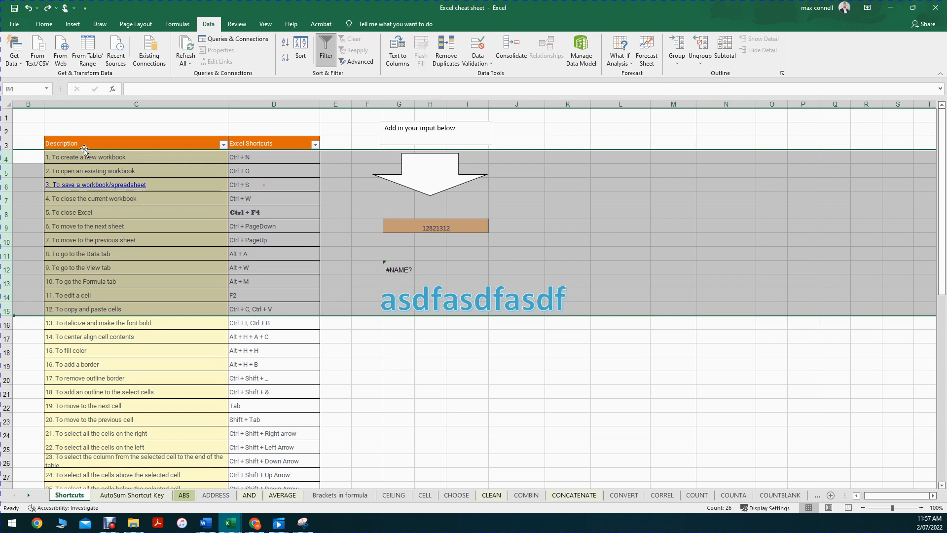
click(679, 47)
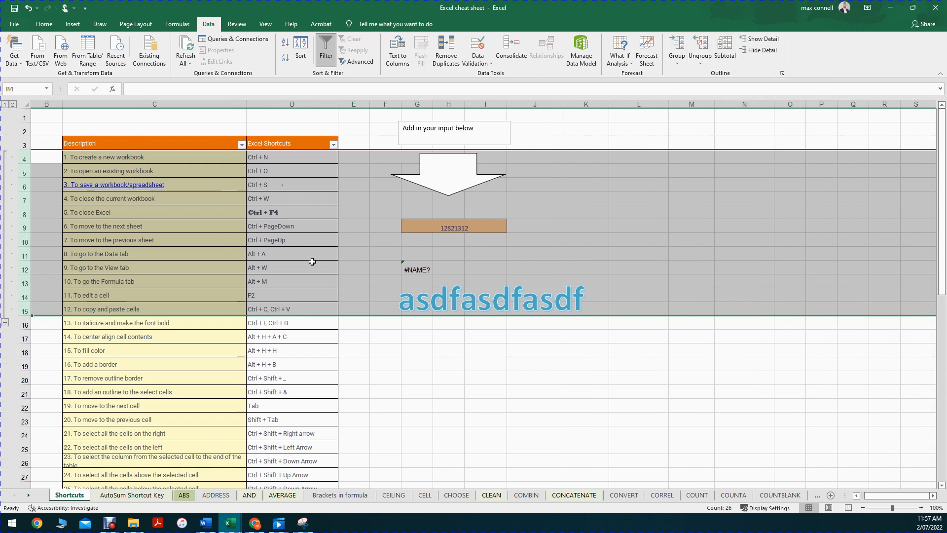
click(5, 323)
click(366, 256)
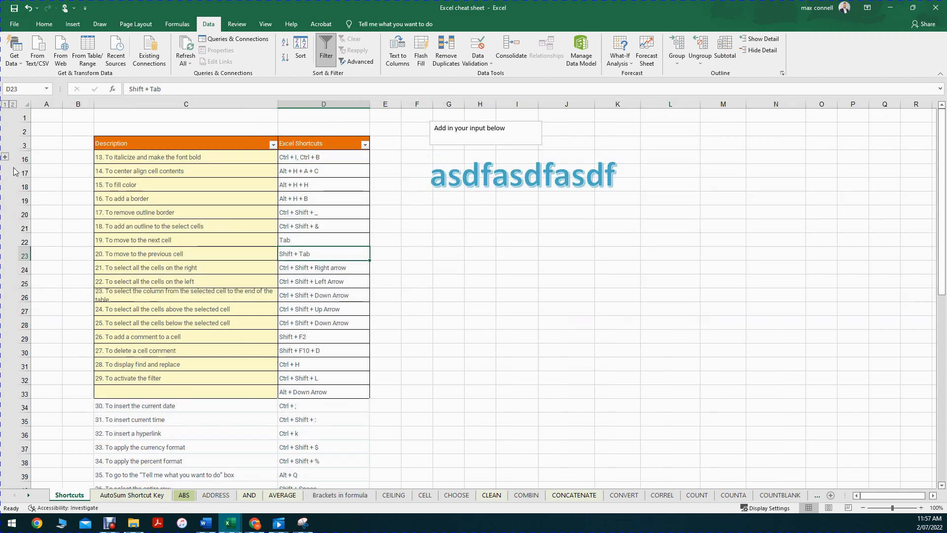
- Hide rows 20 to 23 and expand the grouped rows 4 to 15
drag(24, 214, 27, 247)
right_click(27, 248)
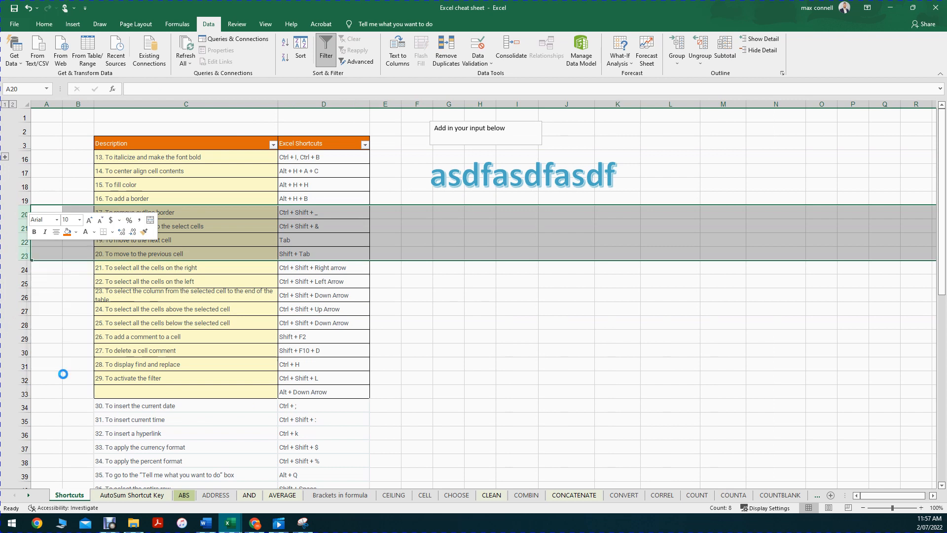
click(63, 376)
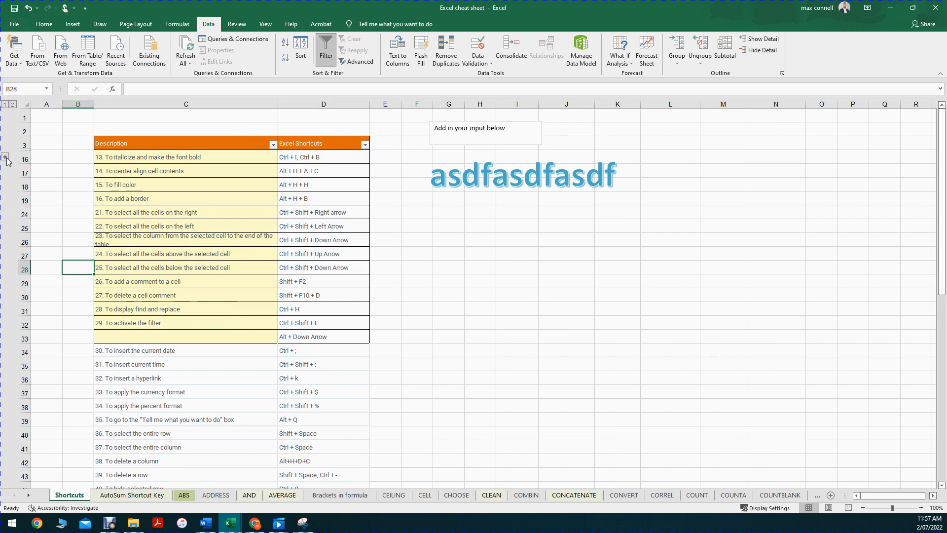
drag(24, 199, 22, 242)
click(175, 225)
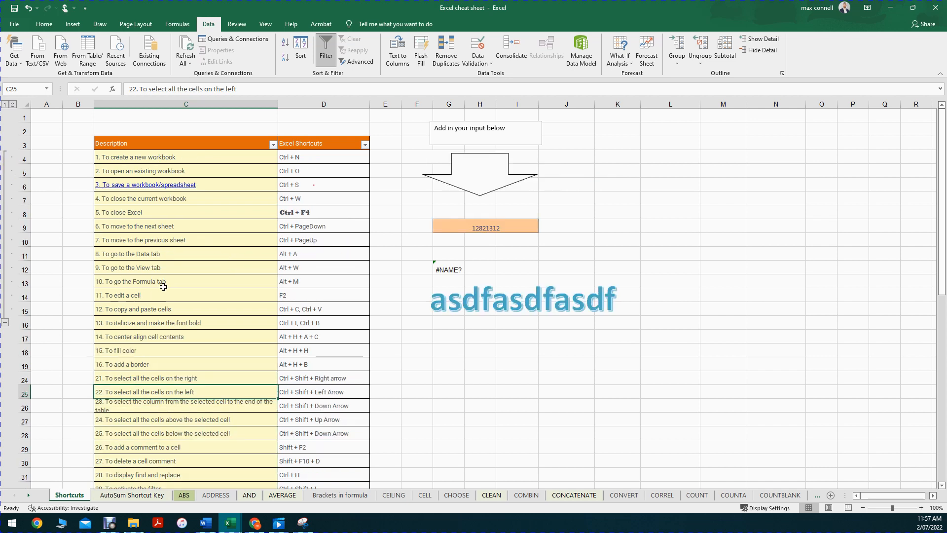
- Undo the hiding of rows 20 to 23 and the grouping of rows 4 to 15
click(31, 9)
click(30, 8)
click(30, 8)
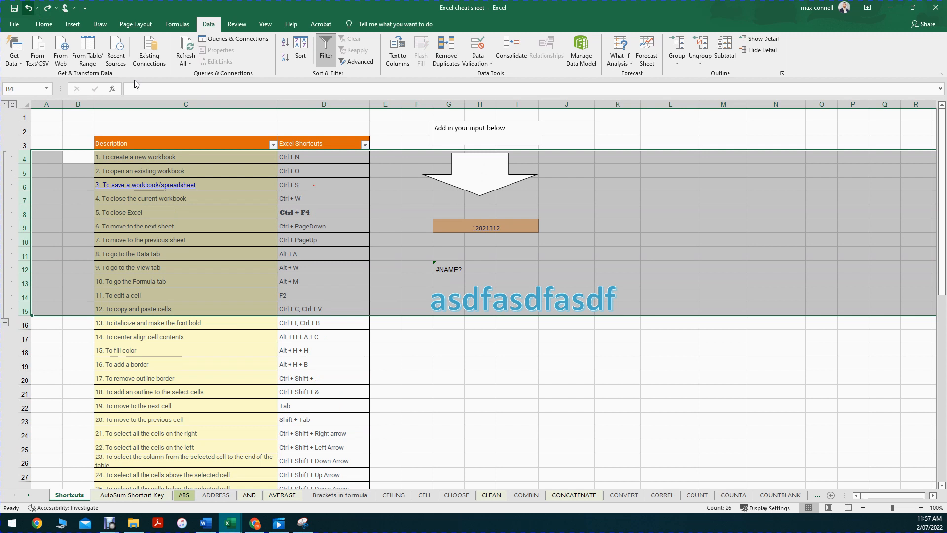
click(31, 9)
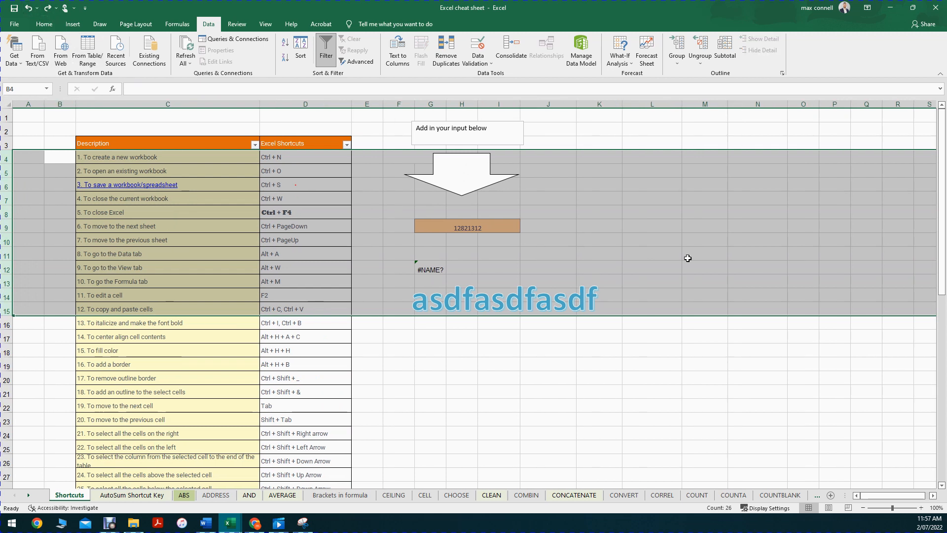
click(735, 237)
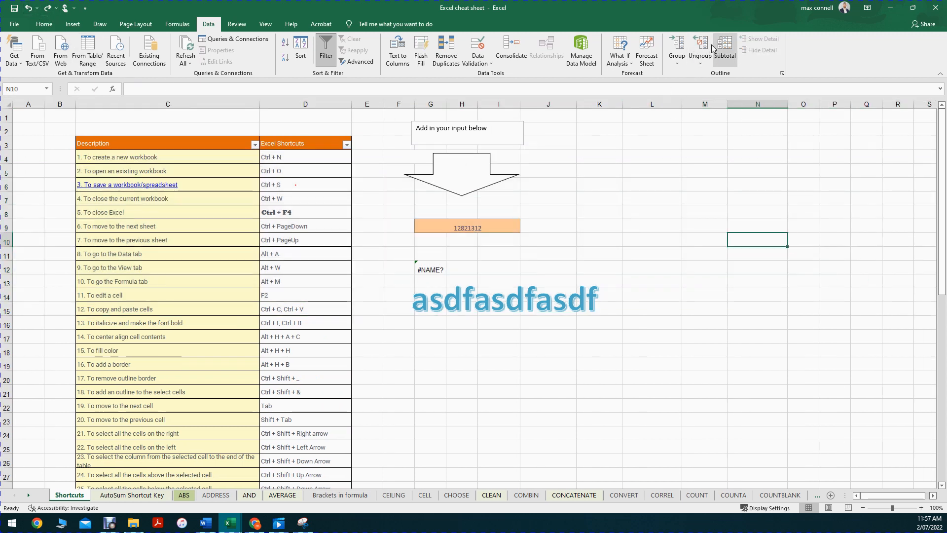
- Run a spelling check on the Shortcuts sheet, close it, and delete the "asdfasdfasdf" WordArt
click(237, 26)
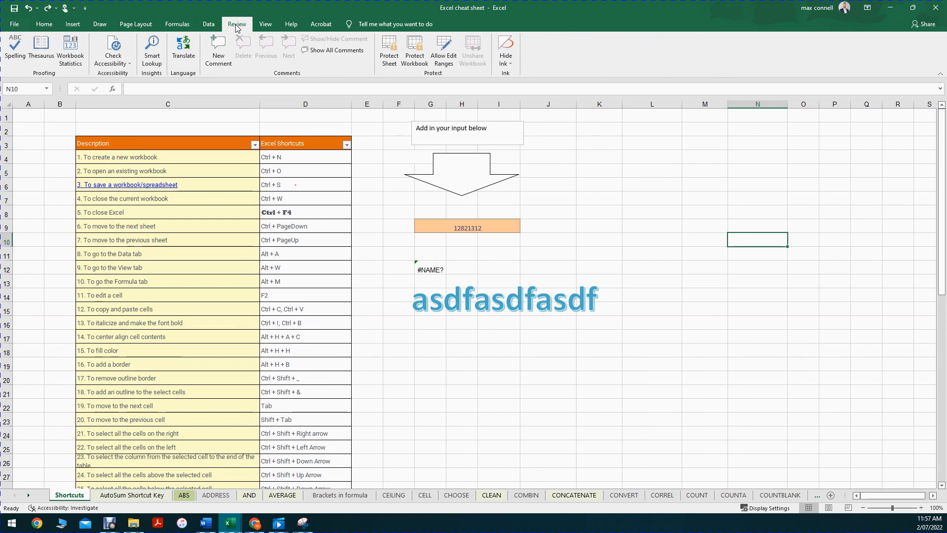
click(14, 48)
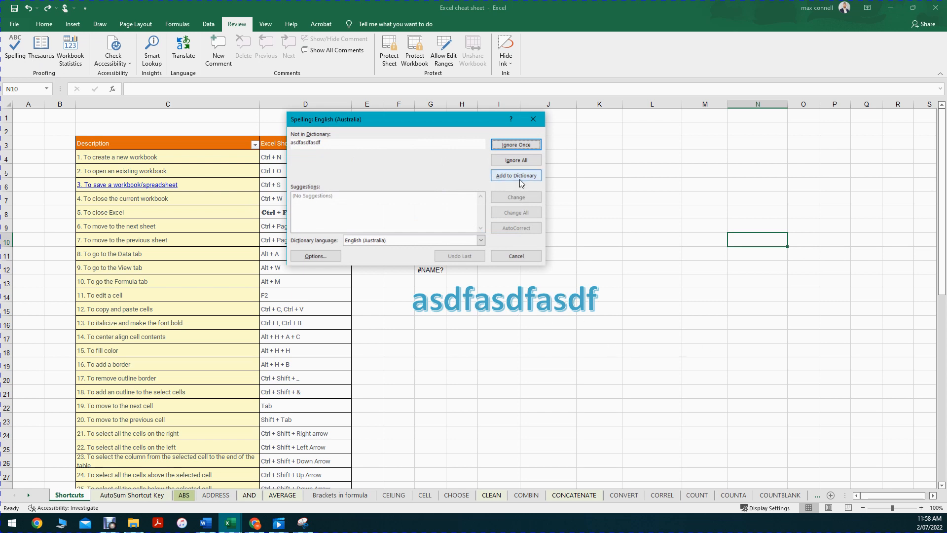
click(533, 119)
click(539, 306)
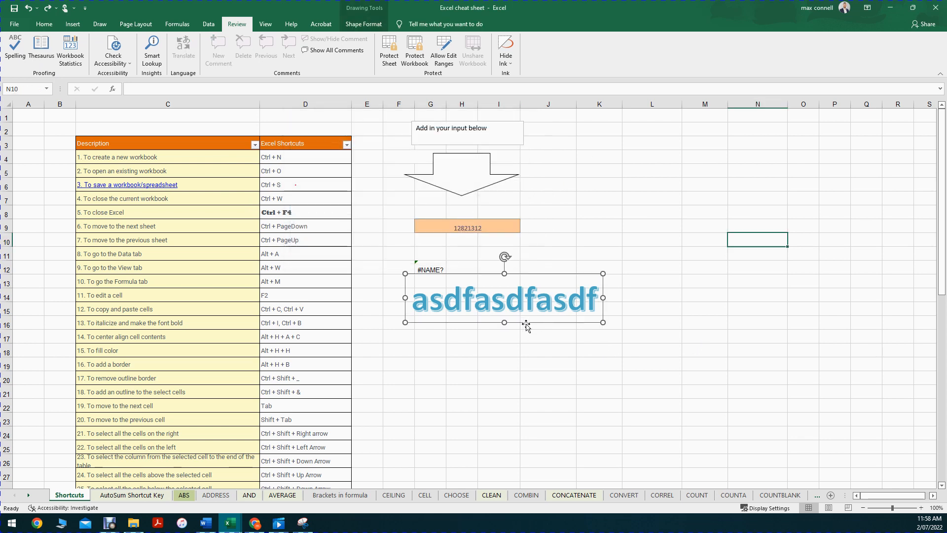
key(Delete)
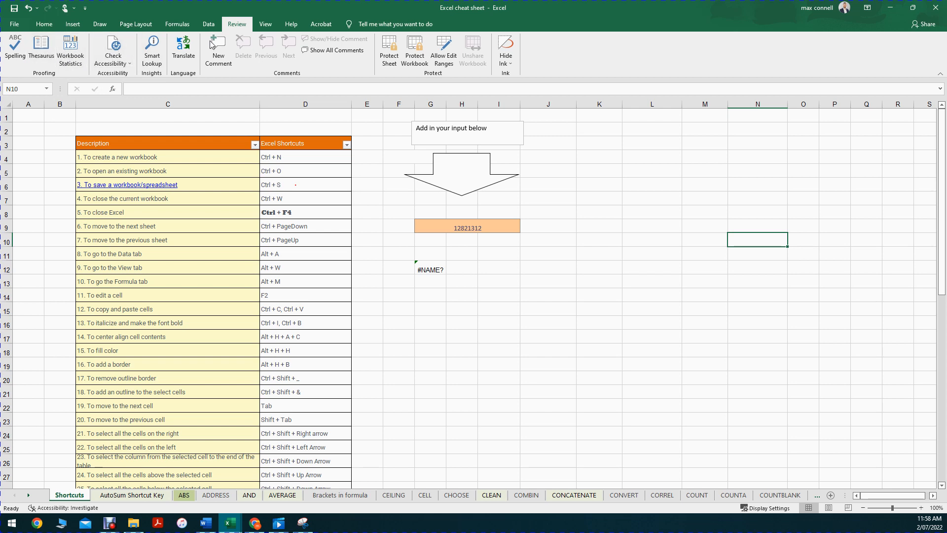
- Add a comment to cell E6, replacing the author name with text beginning "This formula"
click(408, 227)
click(376, 189)
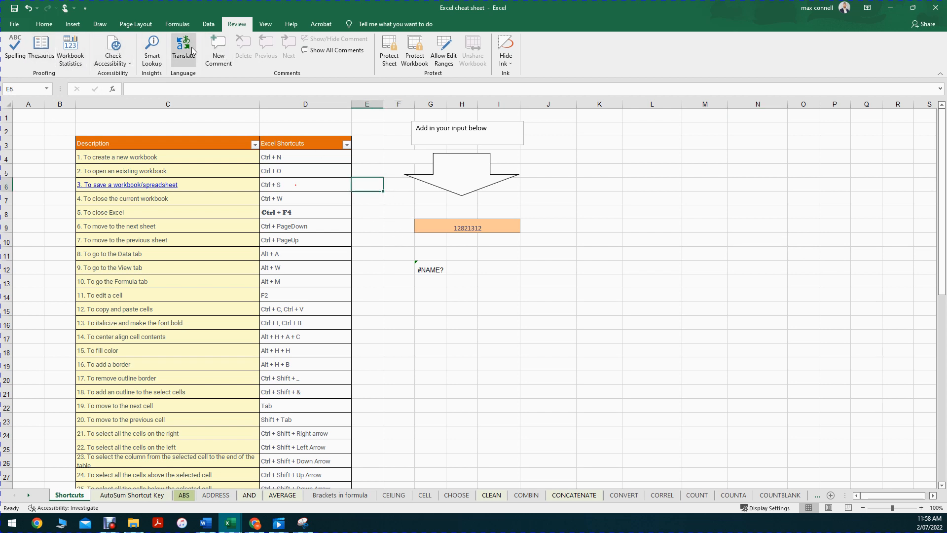
click(218, 49)
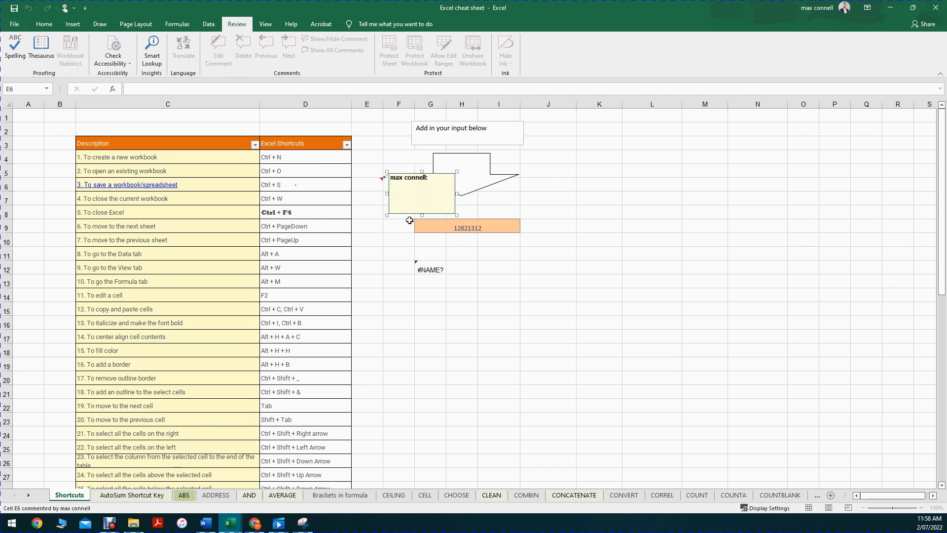
drag(404, 184, 342, 159)
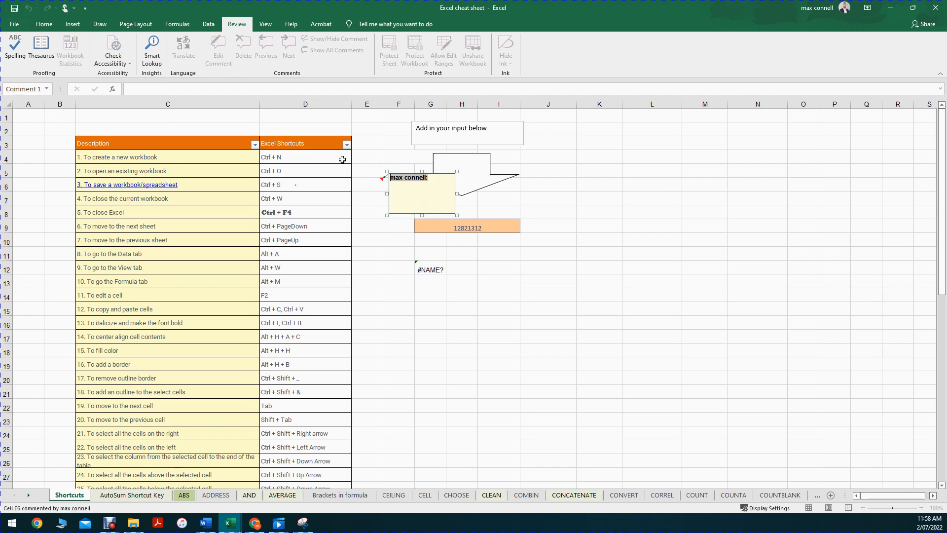
key(BackSpace)
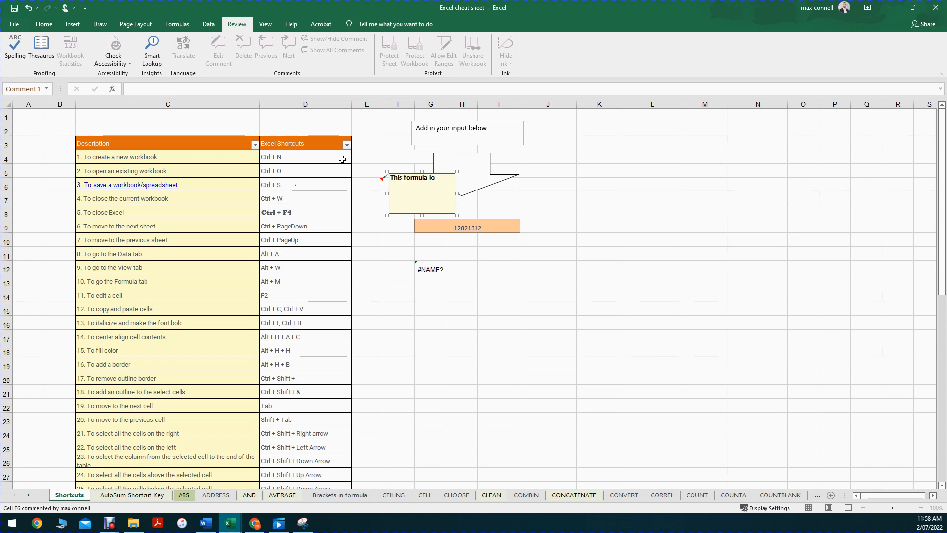
click(325, 228)
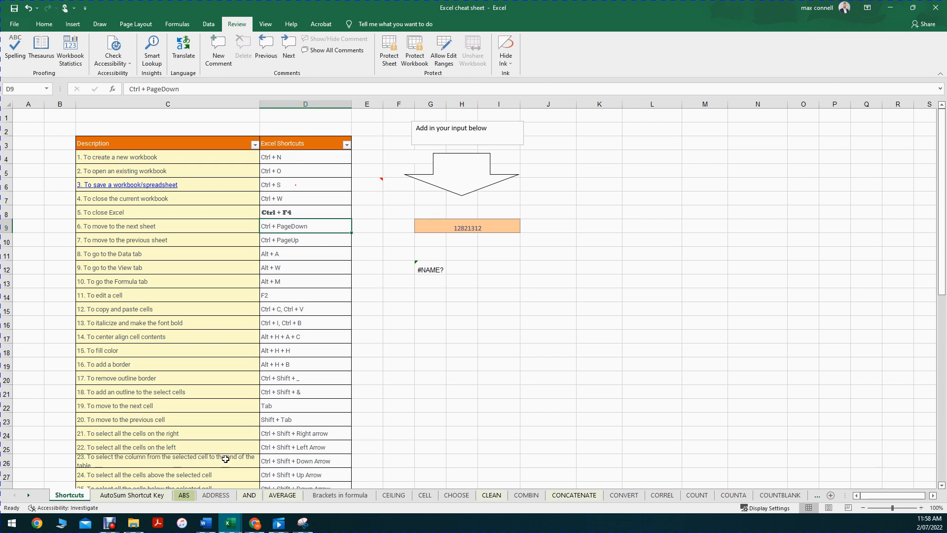
- Go to the previous comment from the AutoSum Shortcut Key sheet, and continue to the next one from the beginning of the workbook
key(ctrl+Page_Down)
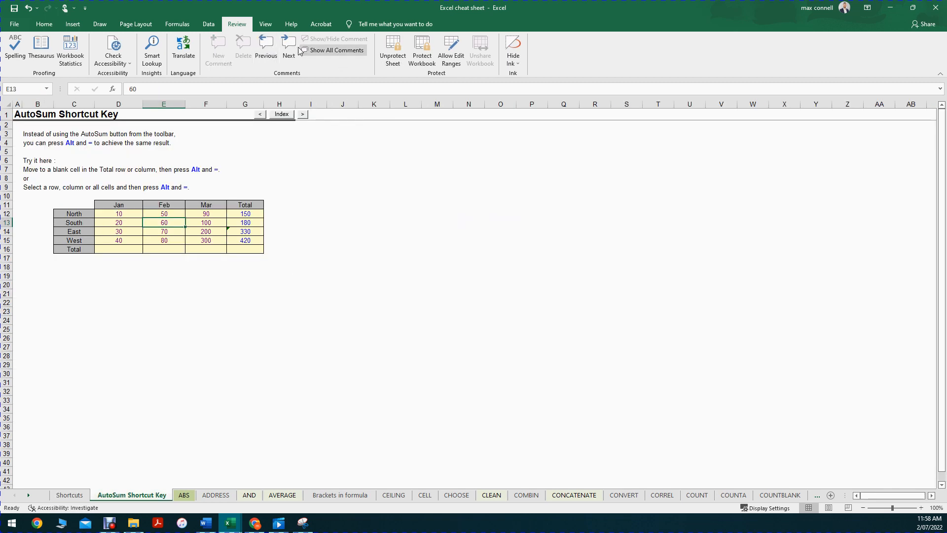
click(265, 54)
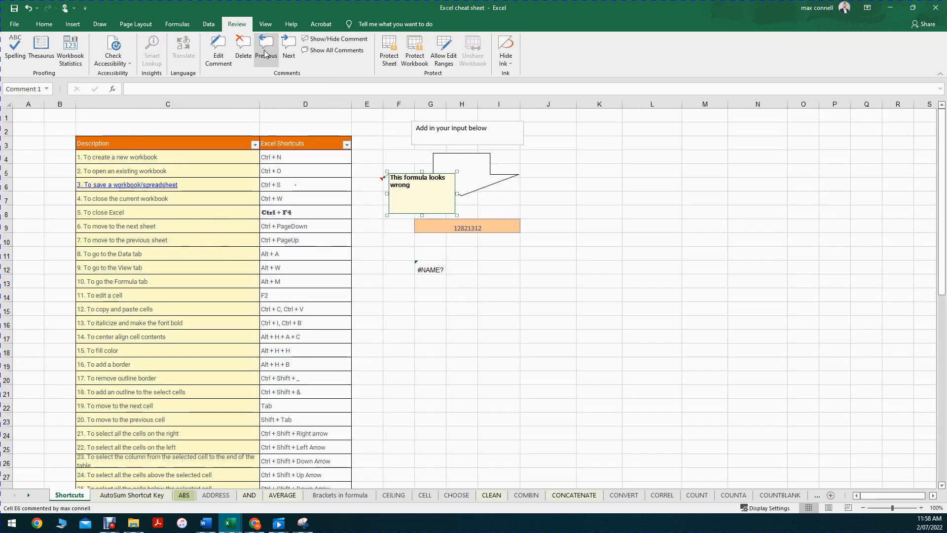
click(284, 55)
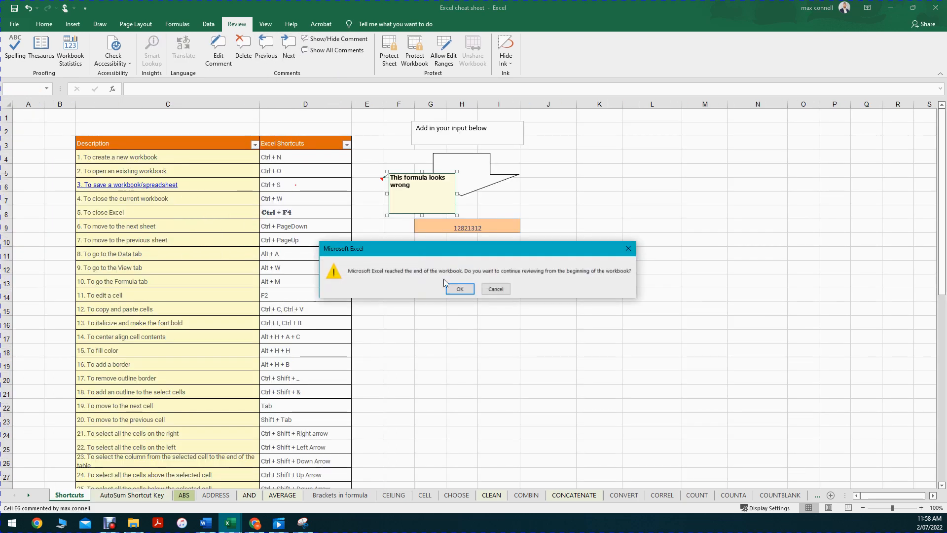
click(459, 290)
click(400, 212)
click(363, 184)
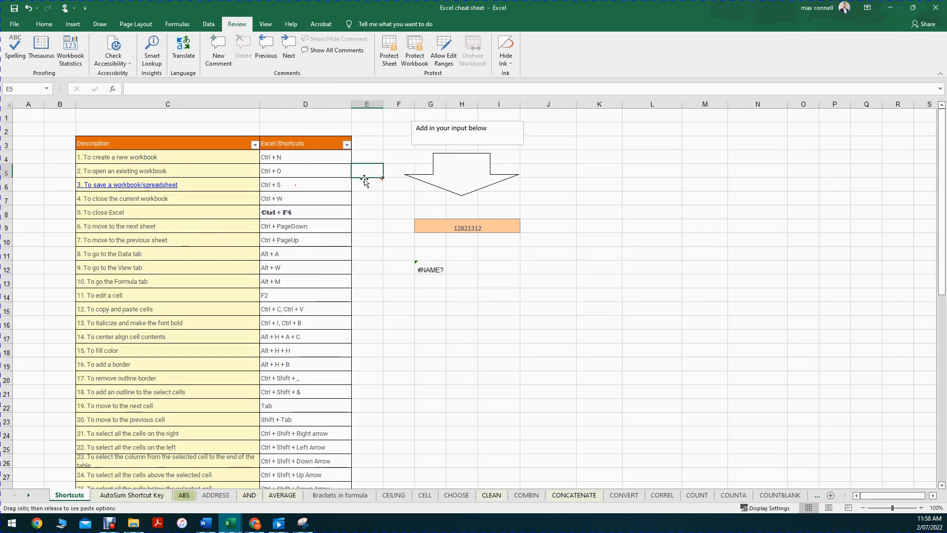
- Delete the comment attached to cell E6 on the Shortcuts sheet
right_click(361, 184)
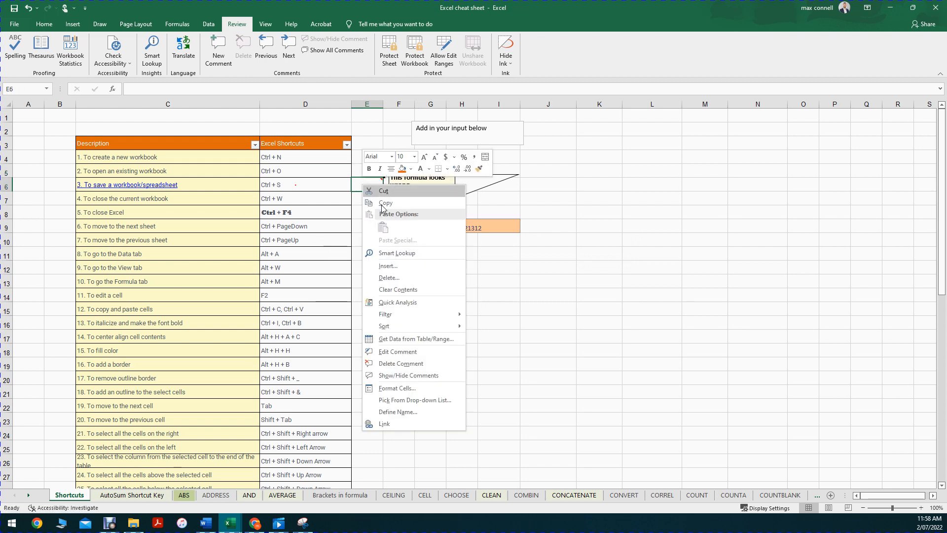
click(416, 371)
click(290, 268)
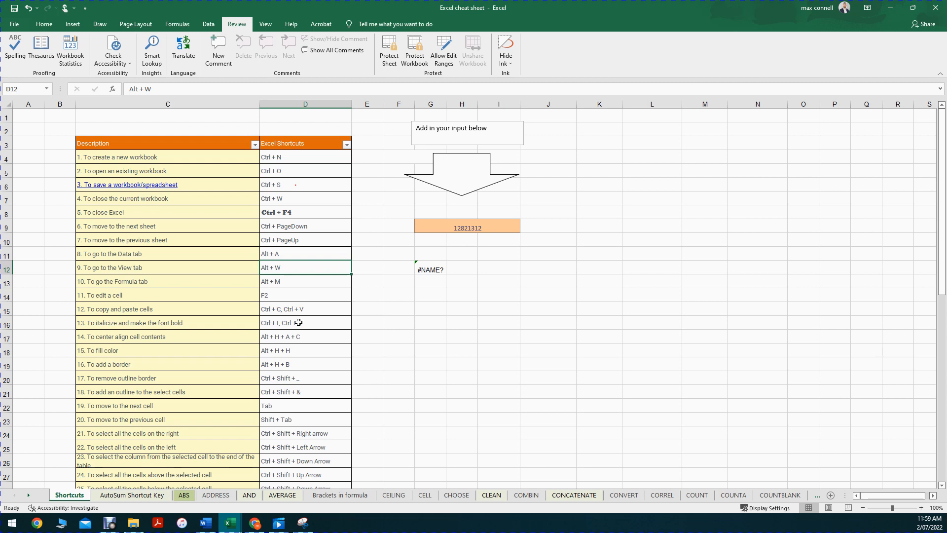
- Show the Shortcuts sheet in Page Break Preview and move the vertical page break out to the edge after column J
click(265, 25)
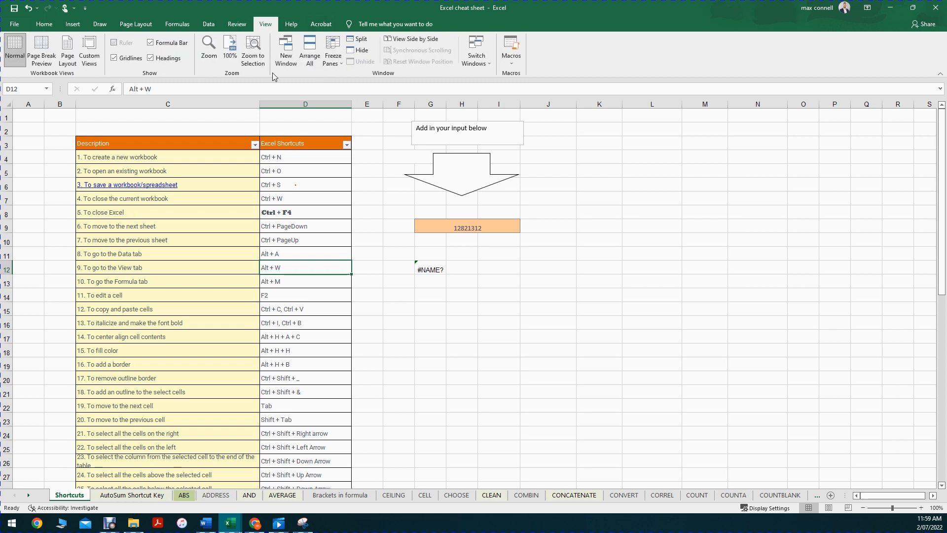
click(40, 54)
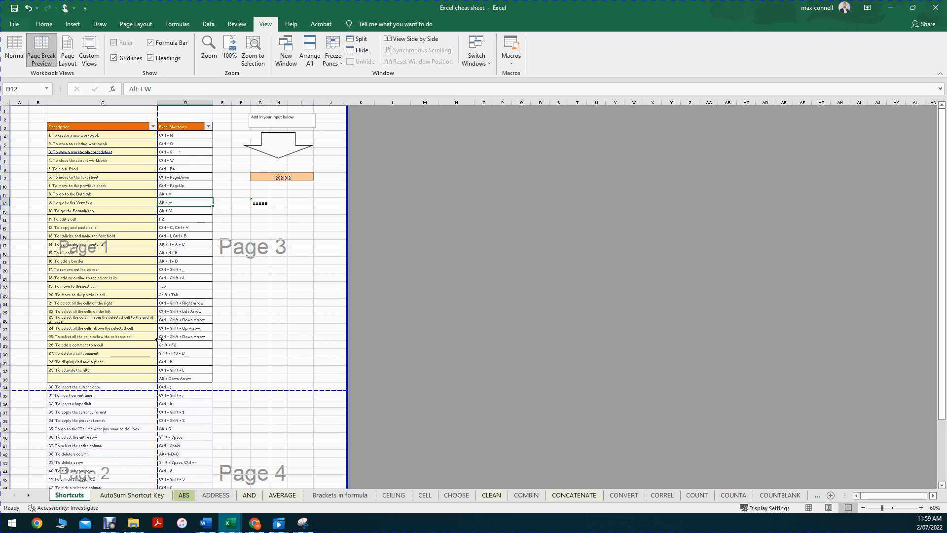
drag(155, 336, 346, 313)
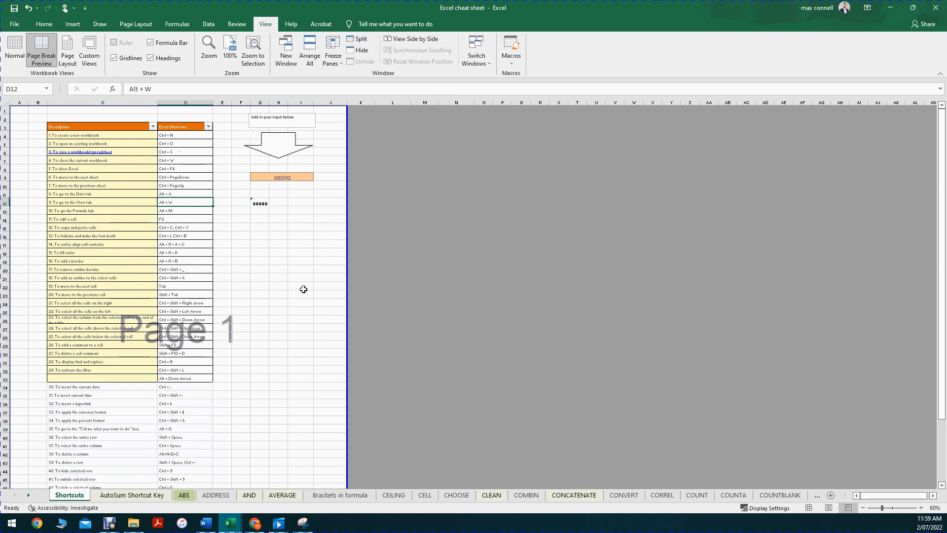
scroll(186, 274, down, 9)
scroll(173, 261, up, 9)
- Turn the gridlines of the Shortcuts sheet off and back on, trying it also with an empty block of cells selected
click(128, 58)
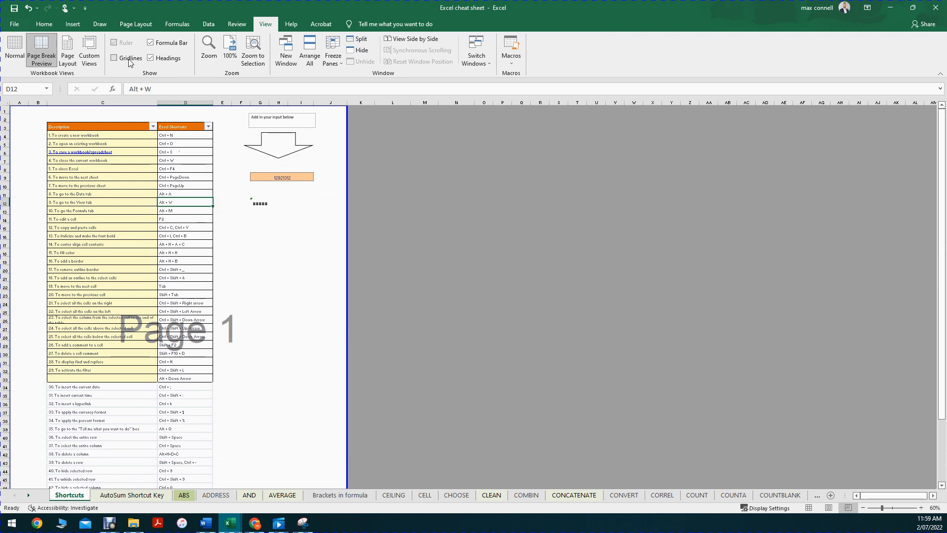
click(128, 59)
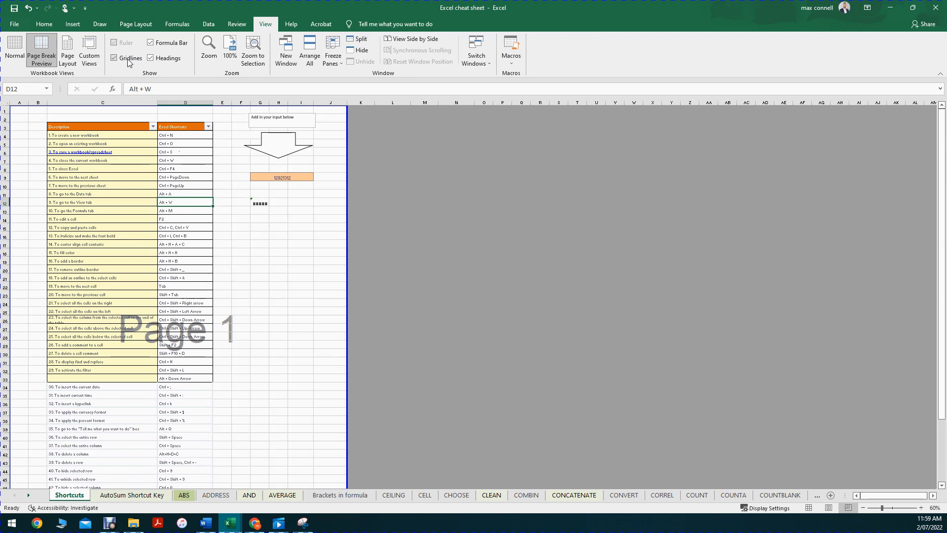
drag(294, 235, 333, 392)
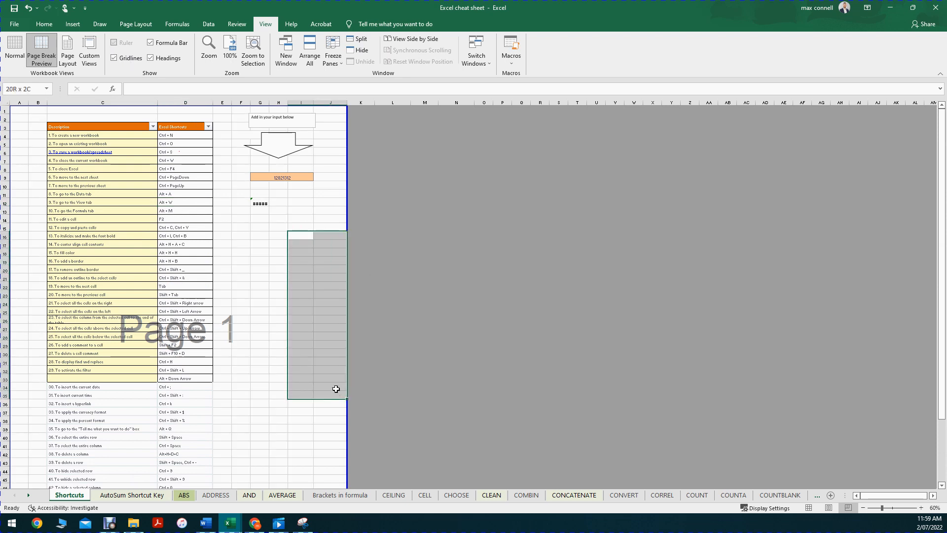
click(114, 60)
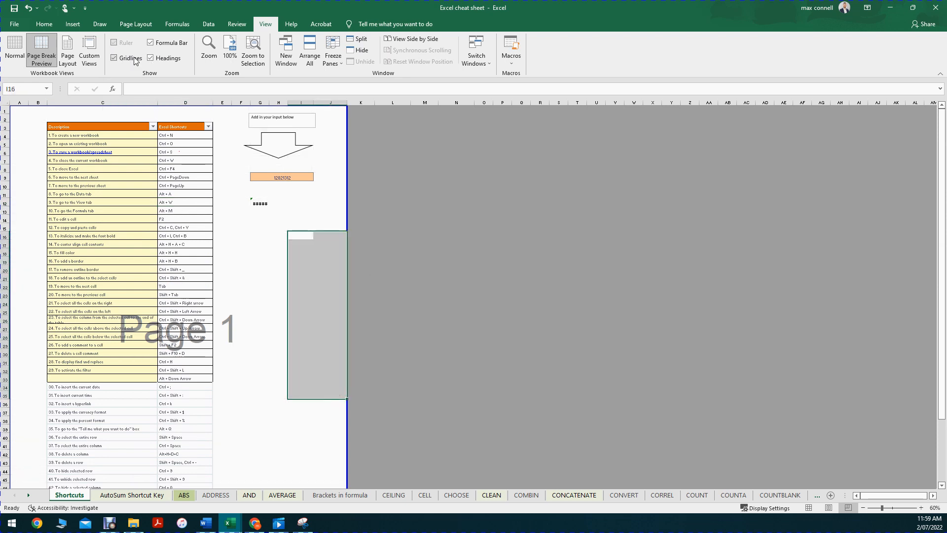
click(136, 59)
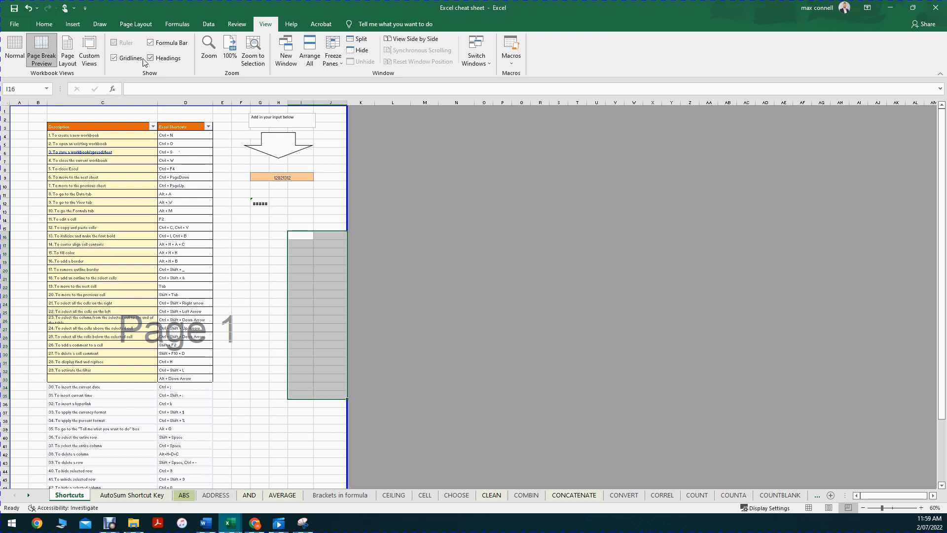
click(252, 239)
click(277, 220)
click(333, 64)
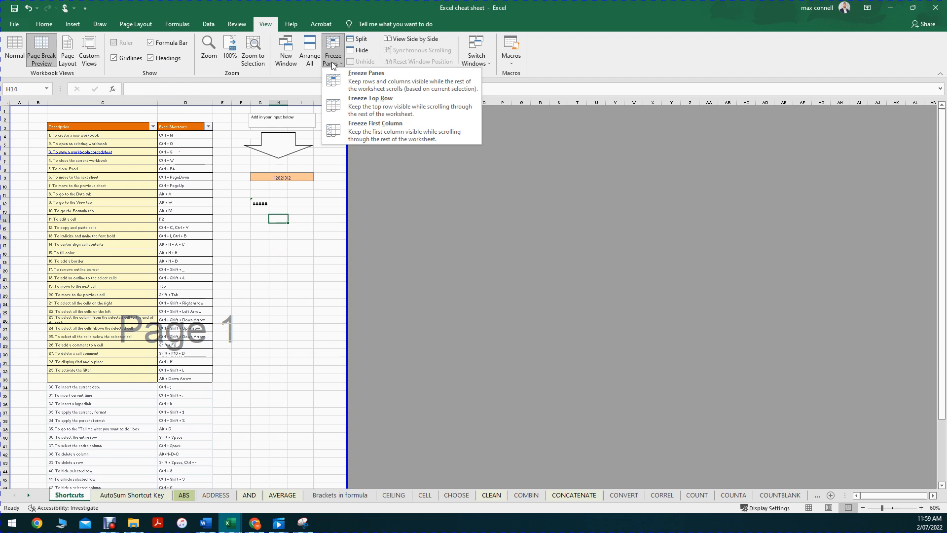
click(308, 219)
click(298, 213)
click(278, 235)
- Look at the AutoSum Shortcut Key and ADDRESS sheets and return to the Shortcuts sheet
click(136, 496)
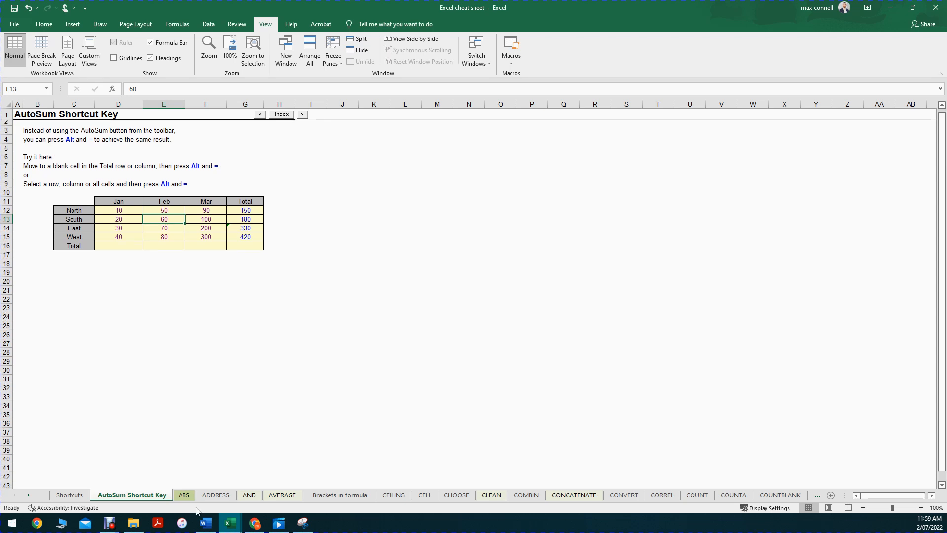
click(232, 496)
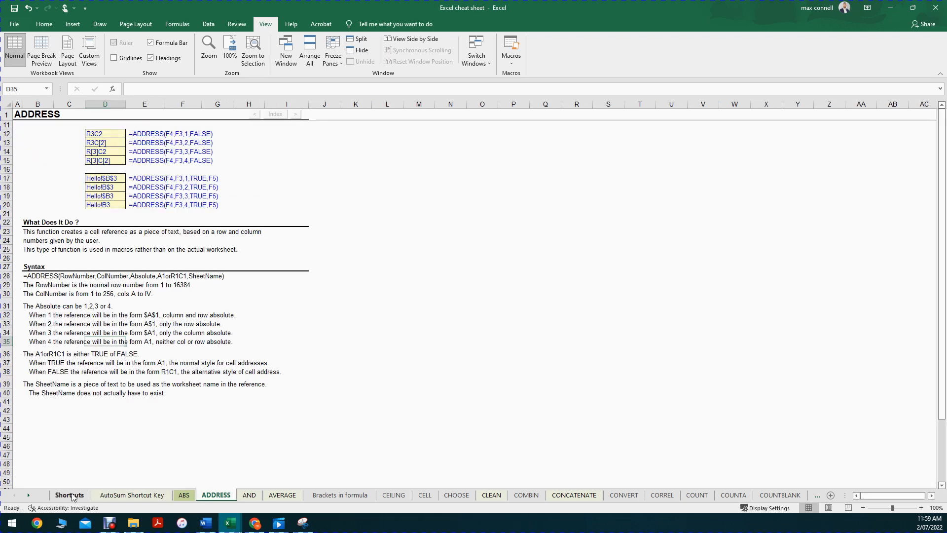
click(69, 496)
click(84, 169)
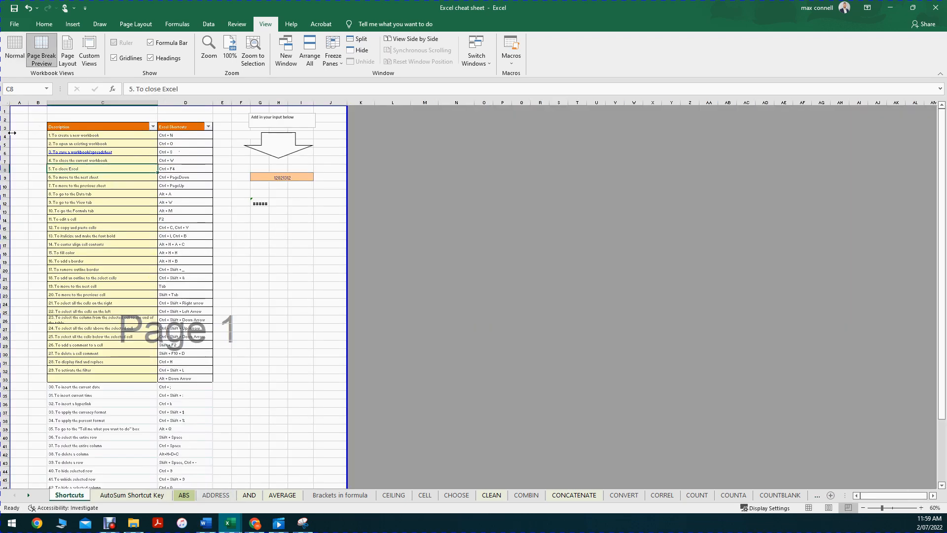
- Check whether the header row C3:D3 stays in view further down the Shortcuts table
scroll(125, 173, down, 1)
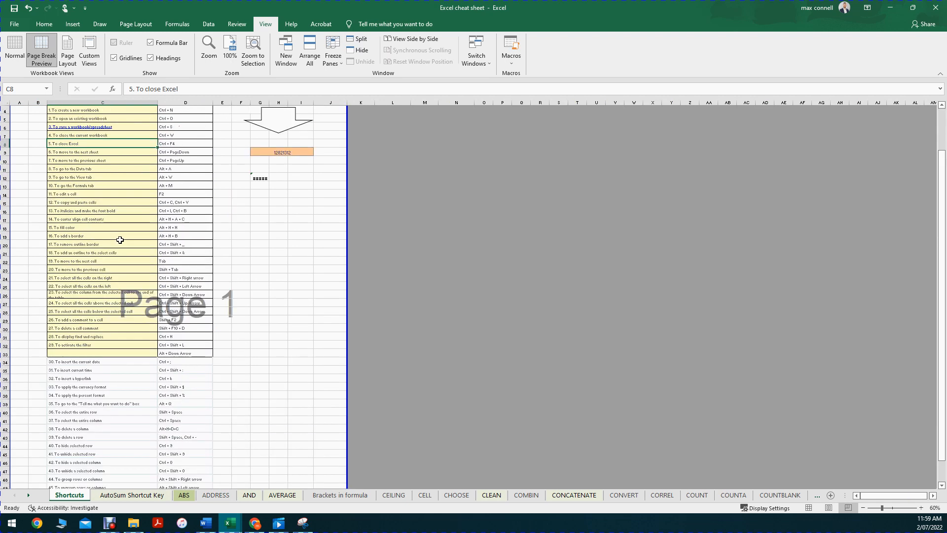
scroll(120, 240, up, 1)
drag(77, 126, 198, 127)
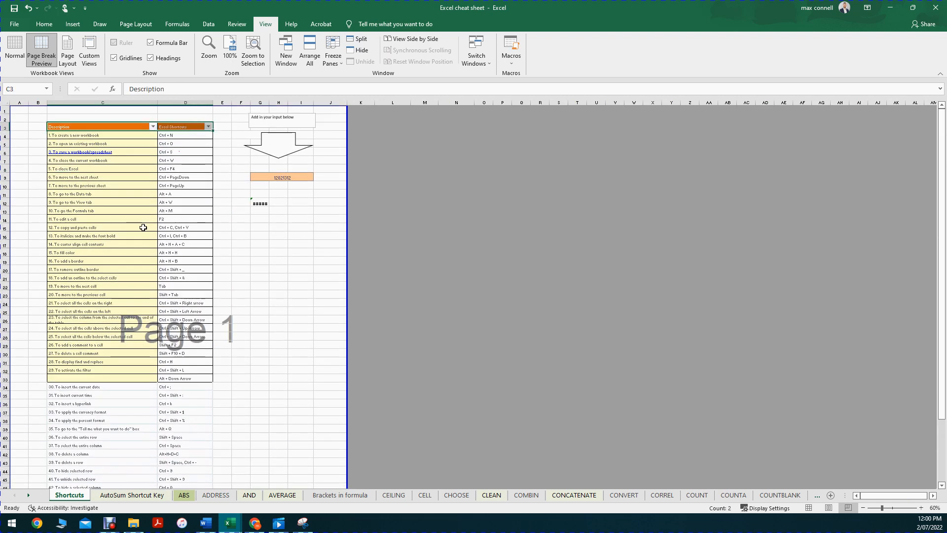
scroll(233, 400, down, 4)
scroll(201, 354, down, 3)
scroll(116, 300, up, 7)
click(178, 219)
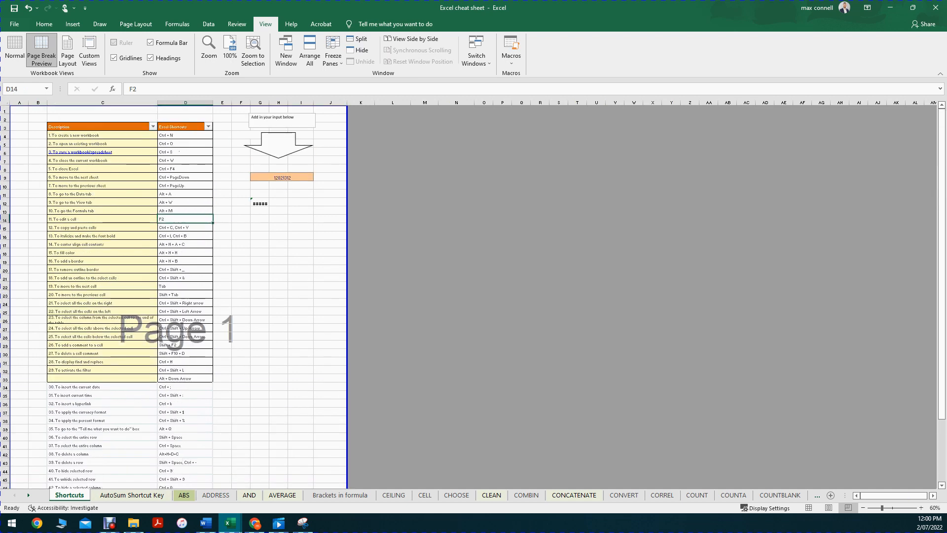
- Freeze the panes above row 4 of the Shortcuts sheet, with rows 1 to 4 selected
drag(2, 136, 3, 112)
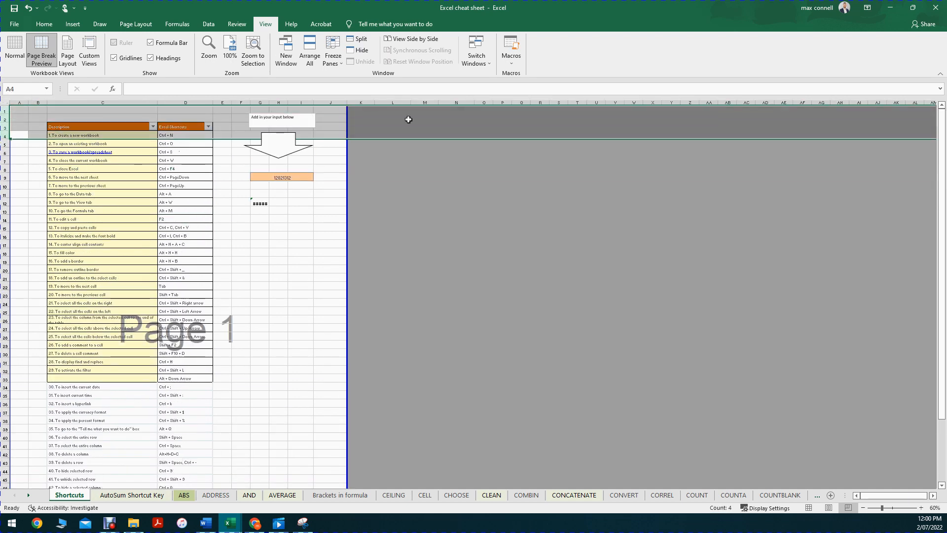
click(335, 63)
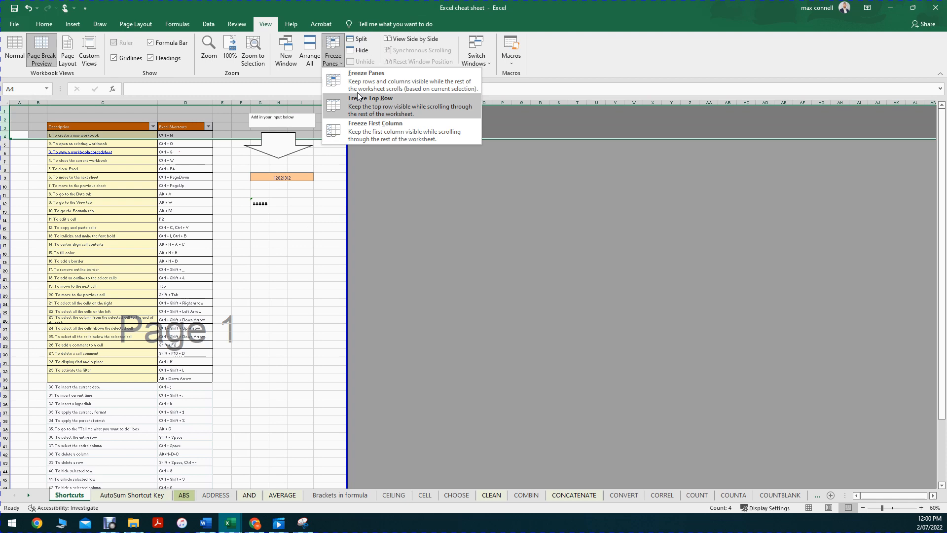
click(414, 78)
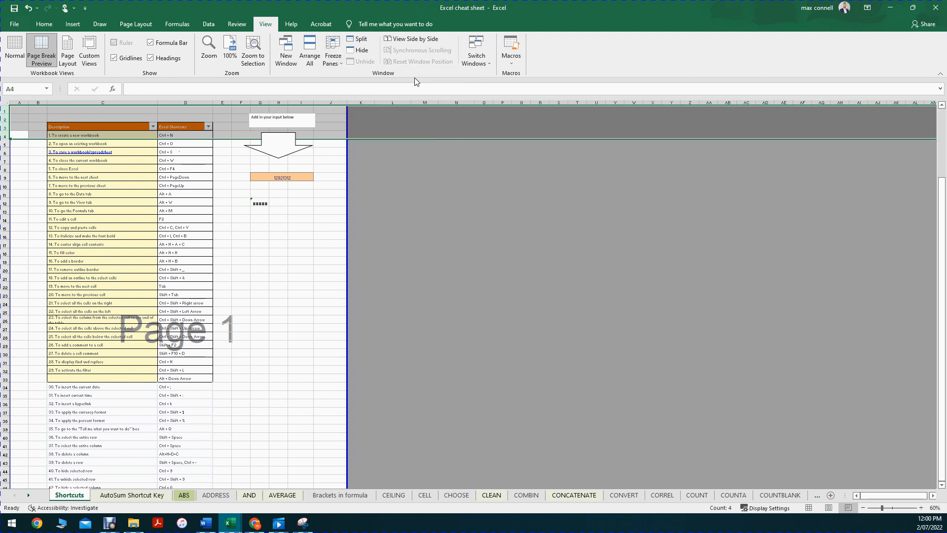
click(241, 227)
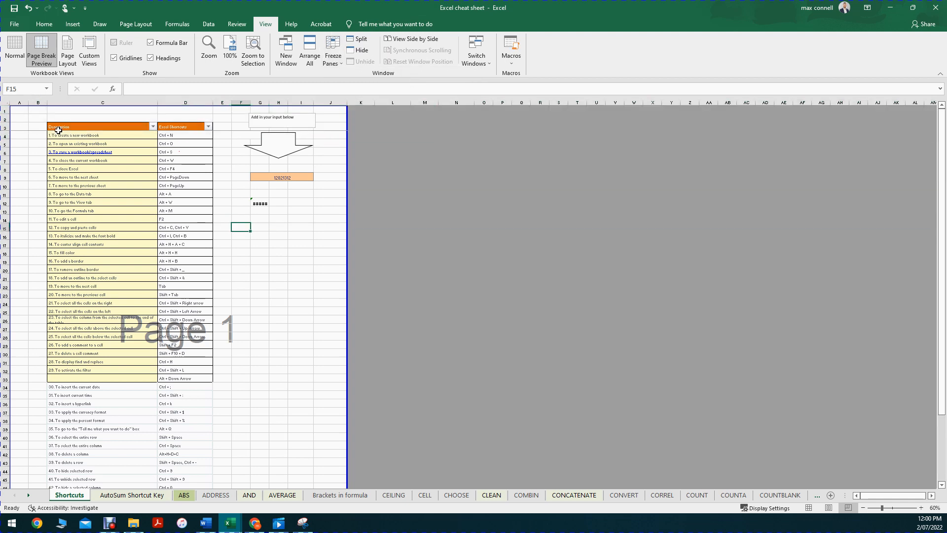
- Examine how the frozen header rows behave further down the Shortcuts table
scroll(329, 162, down, 5)
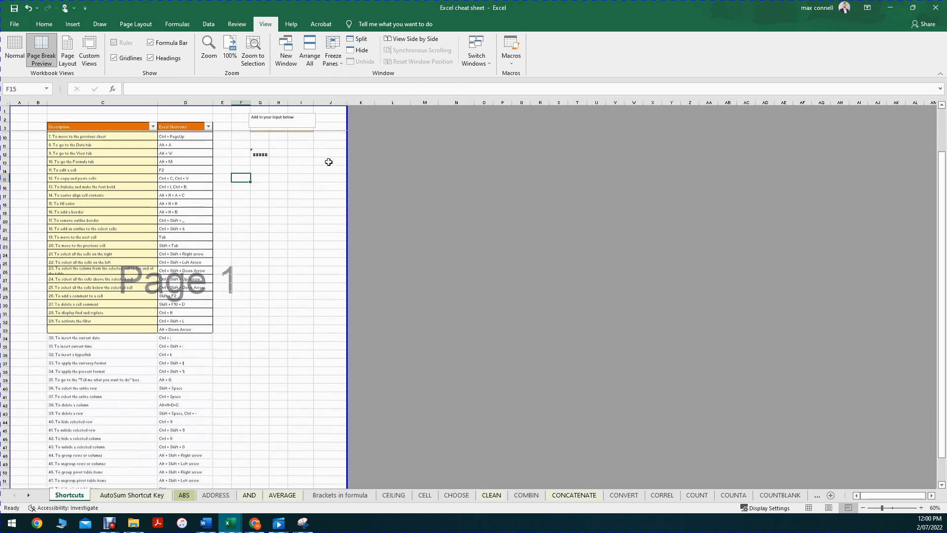
drag(143, 119, 187, 124)
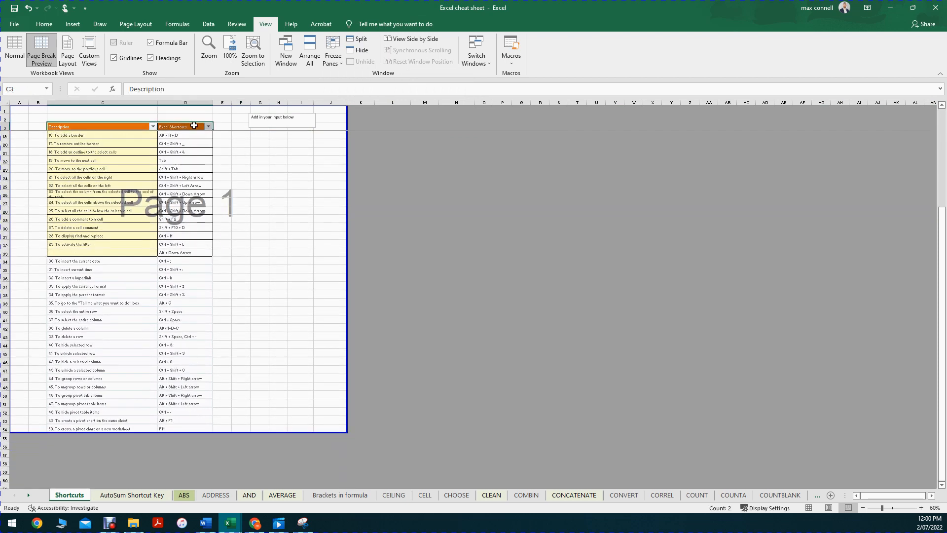
click(319, 204)
scroll(279, 191, down, 5)
scroll(223, 191, down, 5)
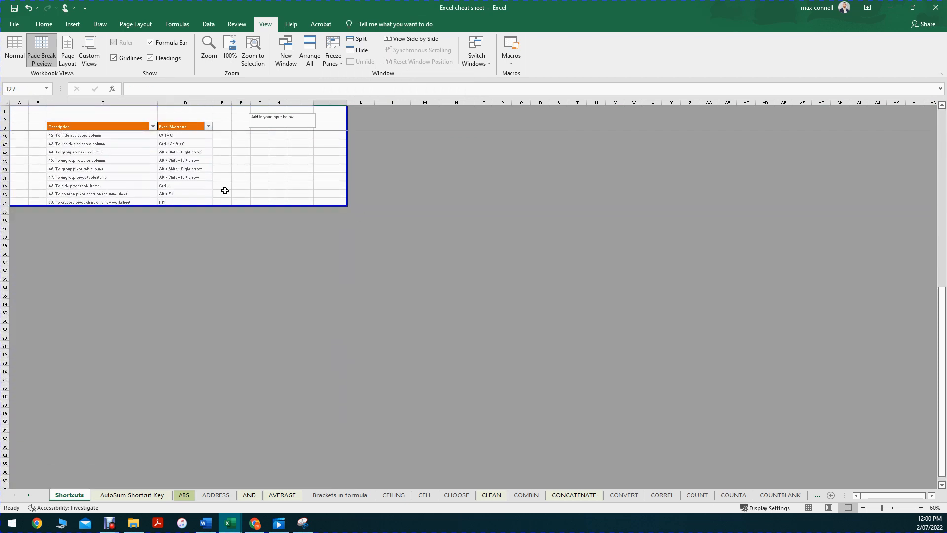
scroll(217, 196, up, 15)
click(300, 211)
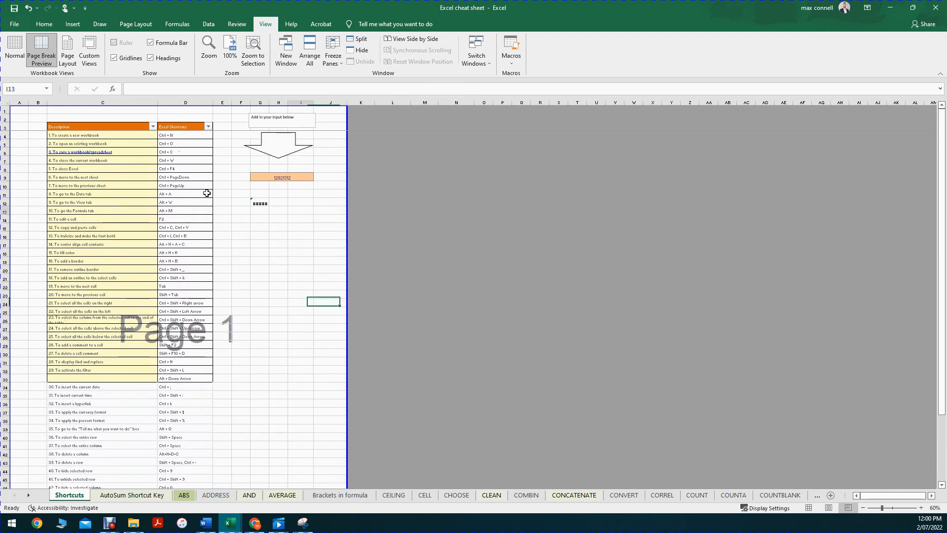
mouse_move(19, 103)
mouse_down()
mouse_move(98, 103)
mouse_move(38, 102)
mouse_up()
click(226, 254)
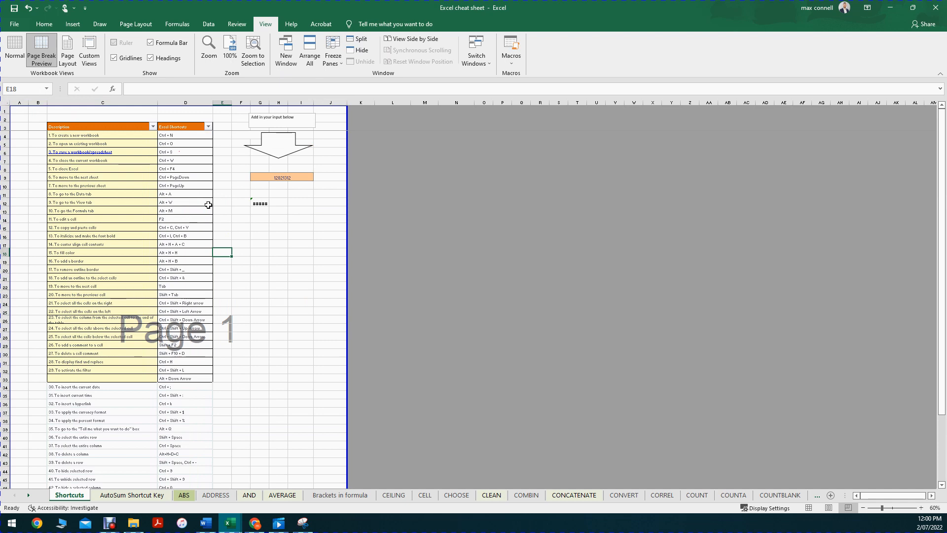
scroll(160, 197, down, 3)
scroll(160, 197, up, 3)
click(227, 271)
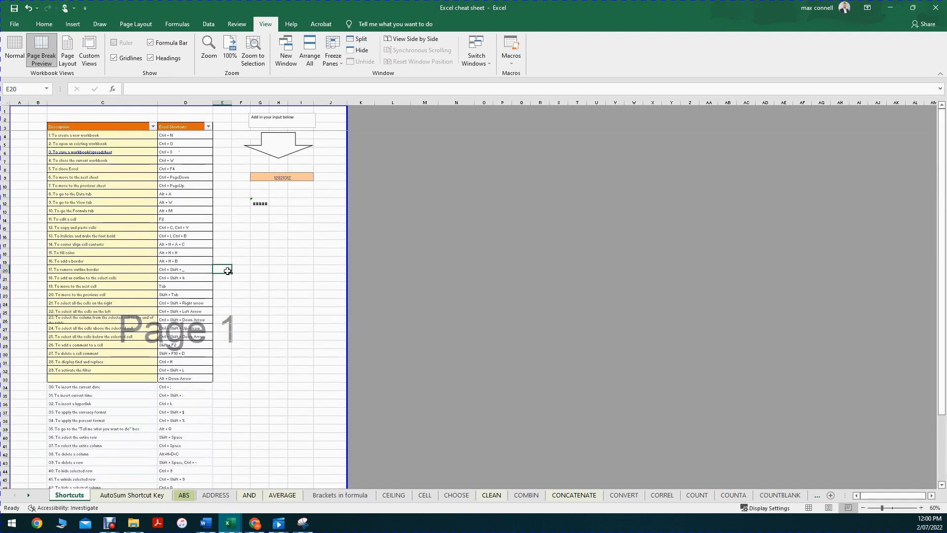
click(169, 285)
- Unfreeze the panes of the Shortcuts sheet, and freeze them again with columns A to C selected
drag(89, 103, 21, 102)
click(333, 55)
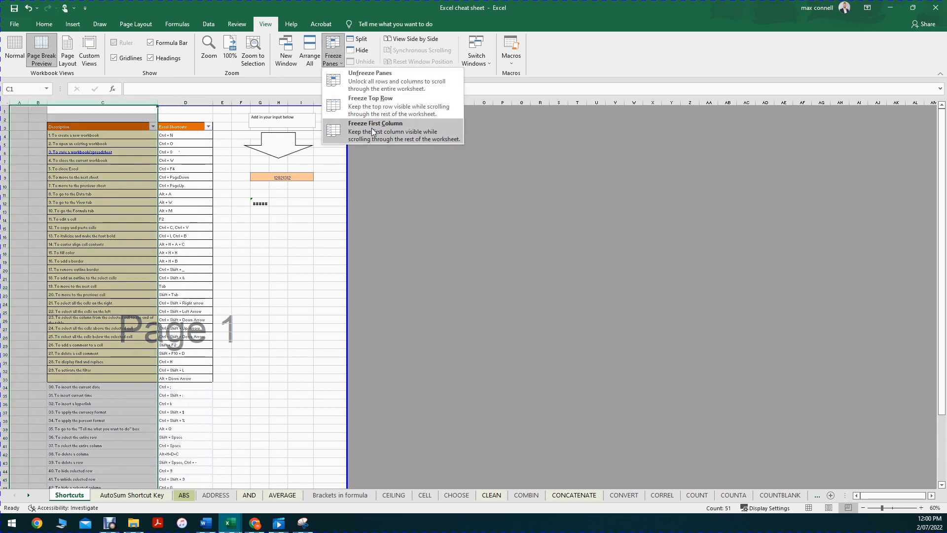
click(401, 78)
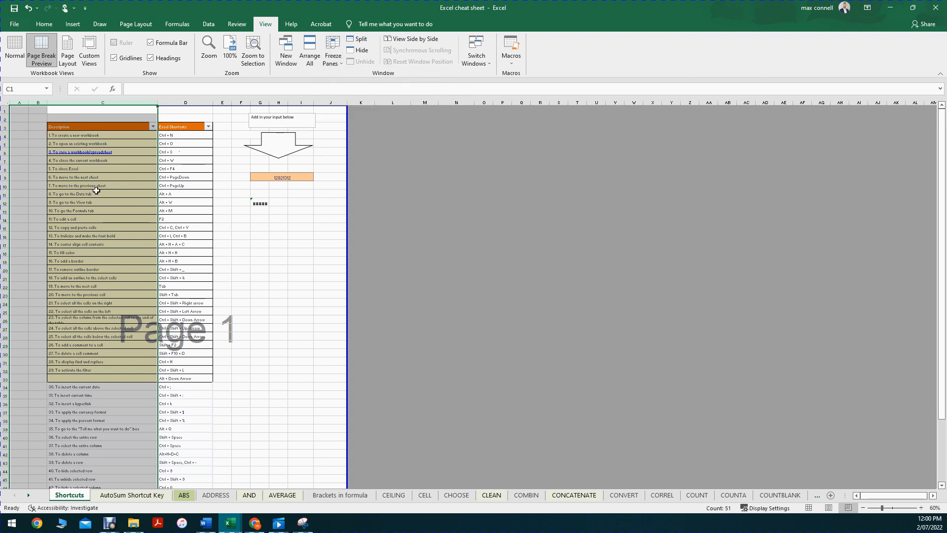
scroll(194, 186, down, 3)
scroll(212, 158, up, 3)
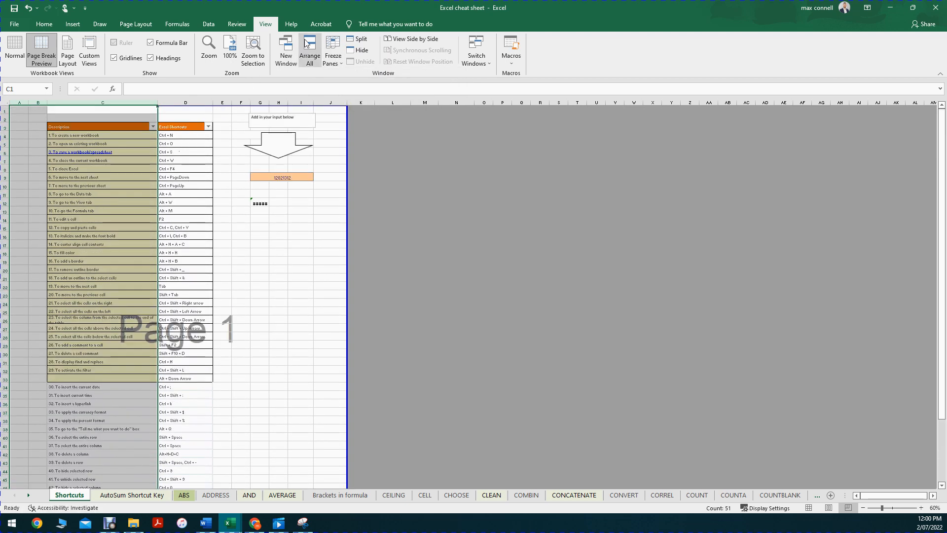
click(333, 55)
click(387, 85)
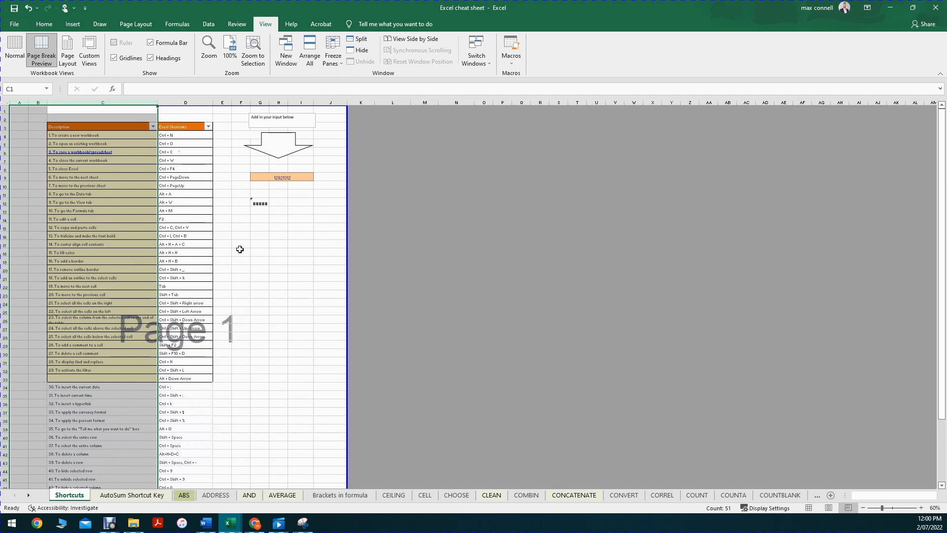
- Check how the frozen columns behave on the Shortcuts sheet, and unfreeze its panes
click(240, 251)
scroll(83, 159, down, 2)
scroll(75, 159, up, 2)
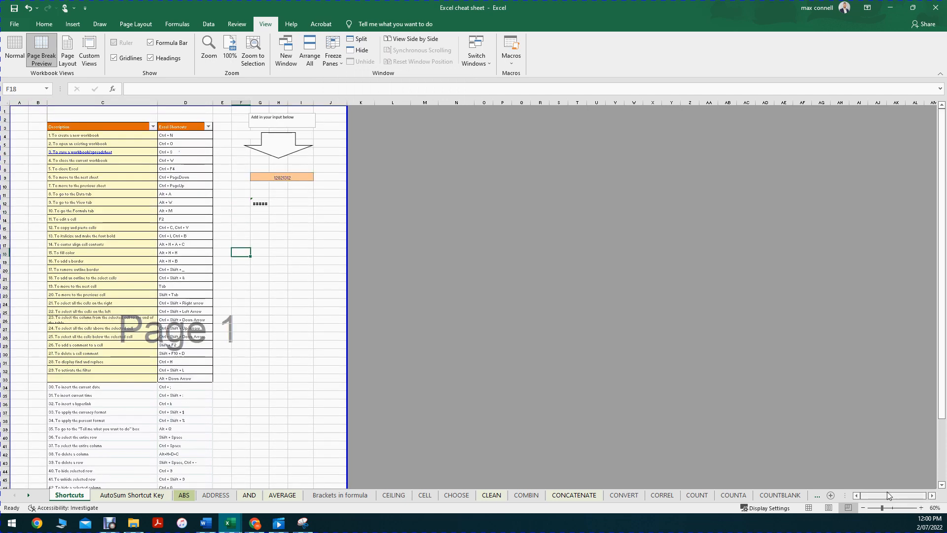
drag(880, 494, 772, 473)
click(278, 210)
click(333, 52)
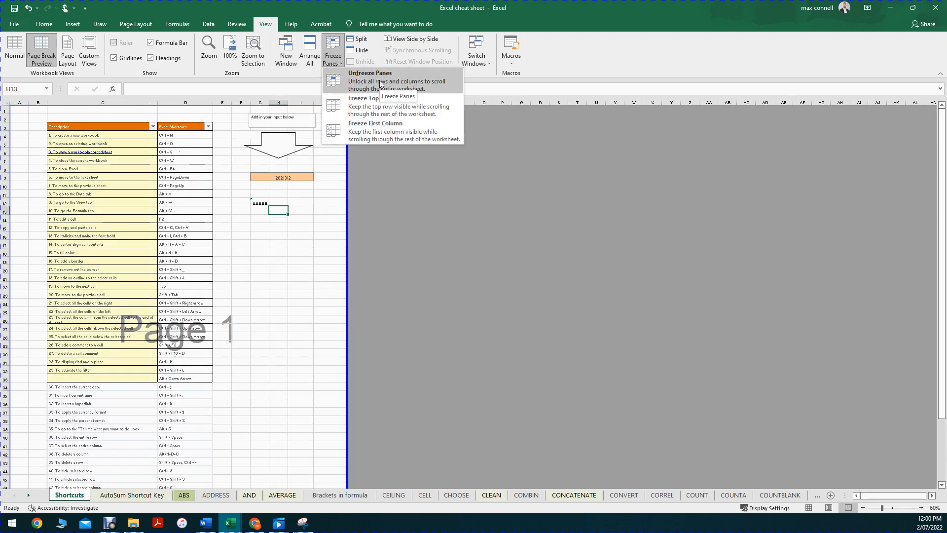
click(381, 84)
- Split the Shortcuts sheet into panes at cell D20, and remove that split again
click(167, 269)
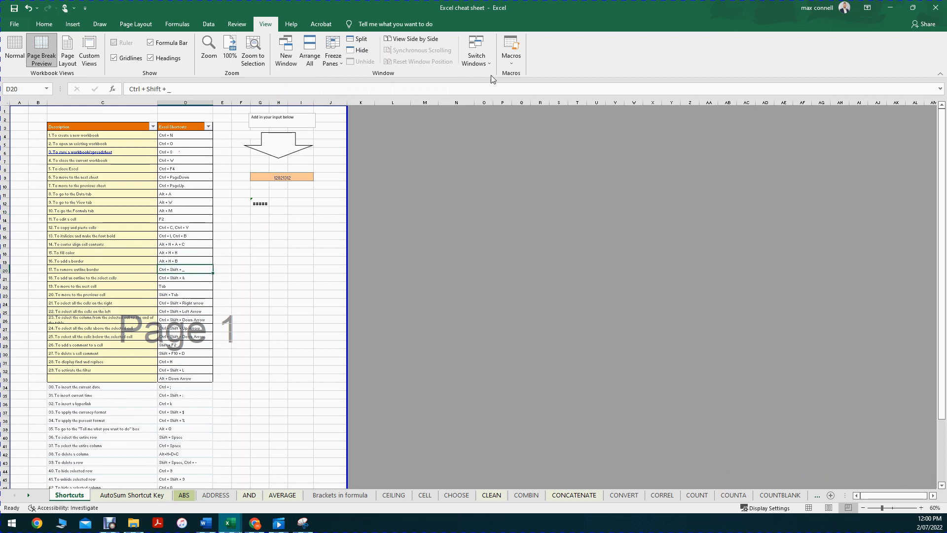
click(362, 39)
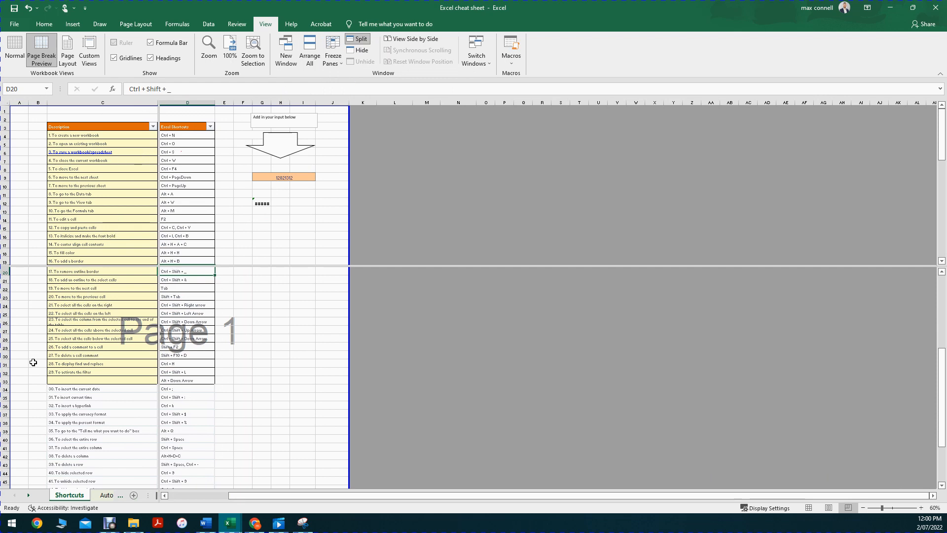
click(361, 39)
- Delete the empty column A from the Shortcuts sheet
click(52, 134)
drag(19, 102, 103, 103)
right_click(17, 104)
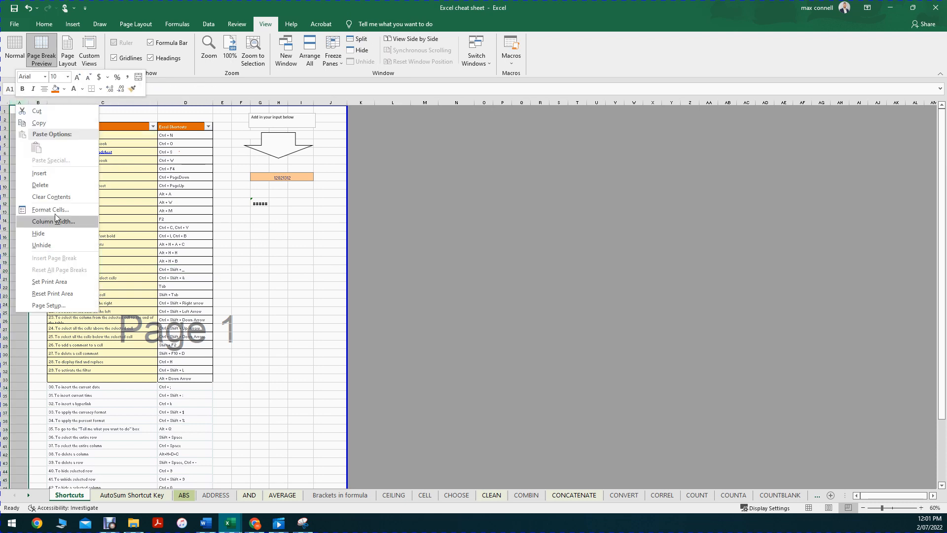
click(48, 185)
- Split the Shortcuts sheet into panes at cell B4
click(38, 134)
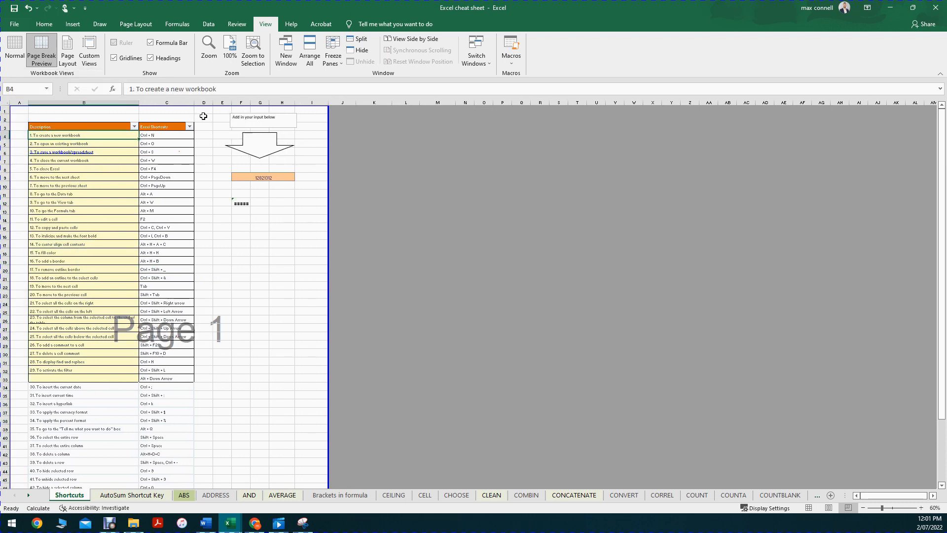
click(360, 42)
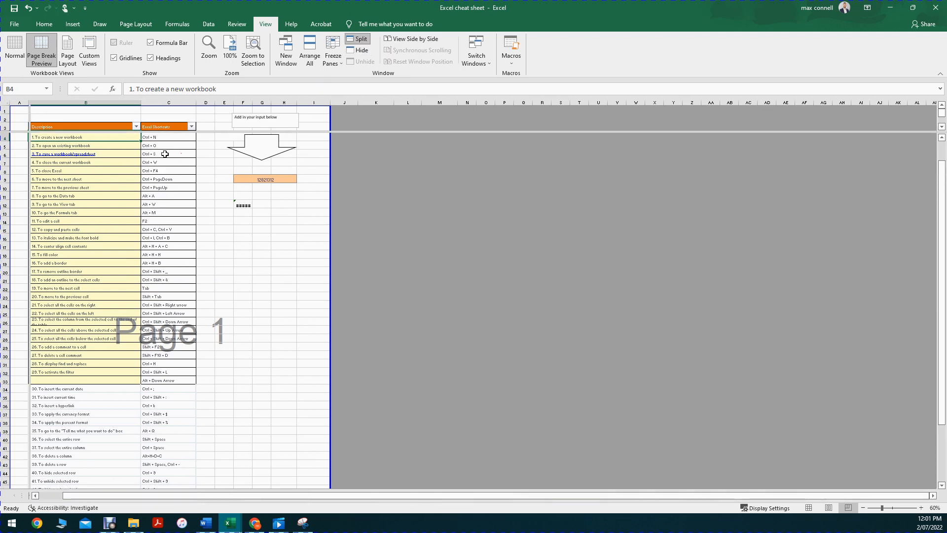
click(21, 102)
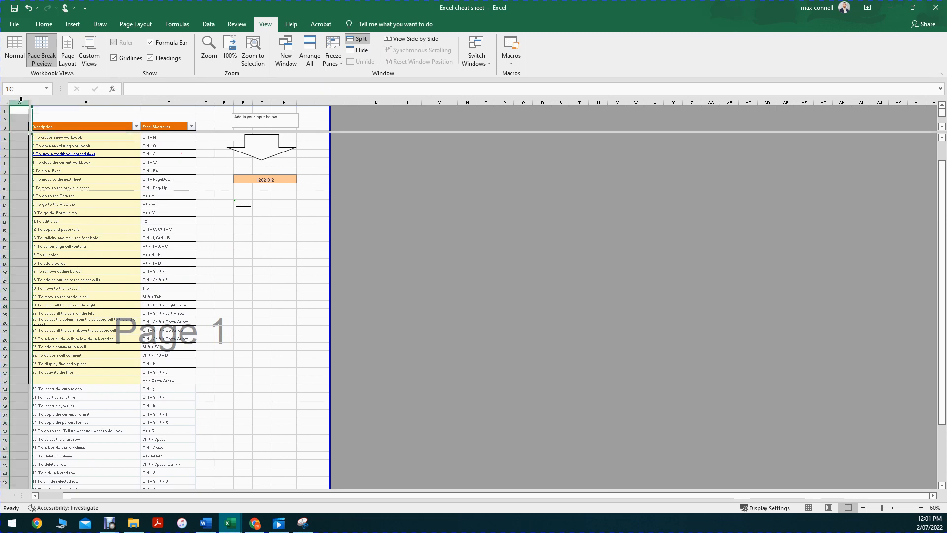
click(84, 197)
- Examine how the split panes of the Shortcuts sheet move down the table and sideways across the columns
scroll(140, 176, down, 8)
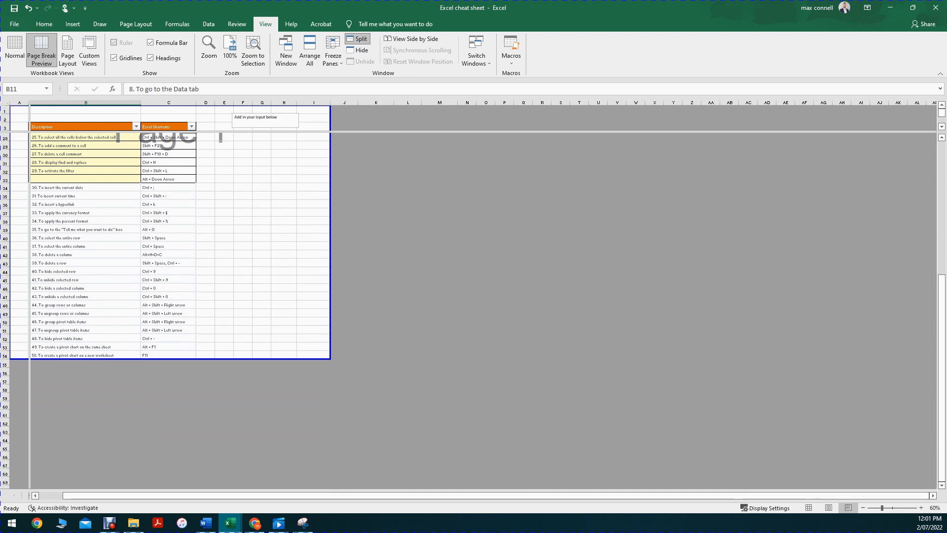
click(932, 496)
click(932, 495)
click(932, 496)
click(932, 496)
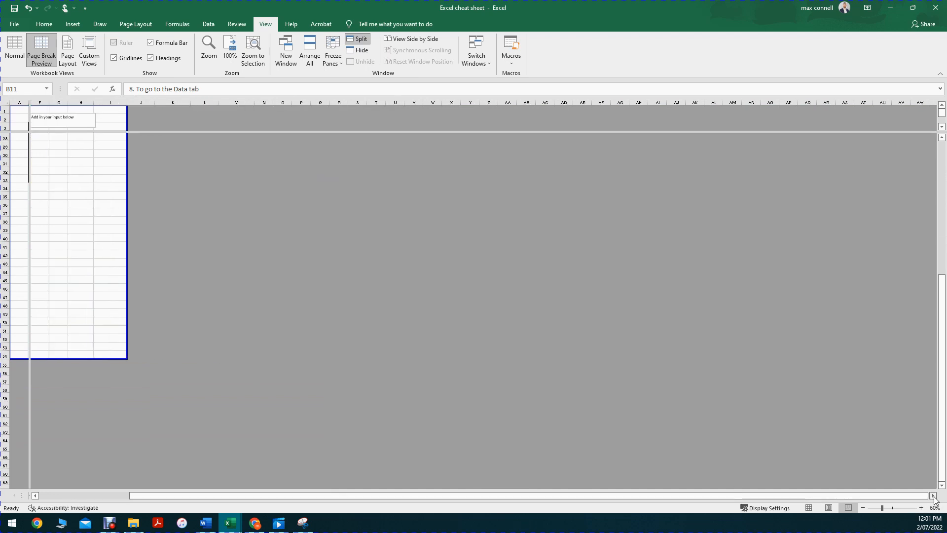
click(934, 496)
click(934, 497)
click(934, 497)
click(934, 496)
drag(895, 497, 65, 291)
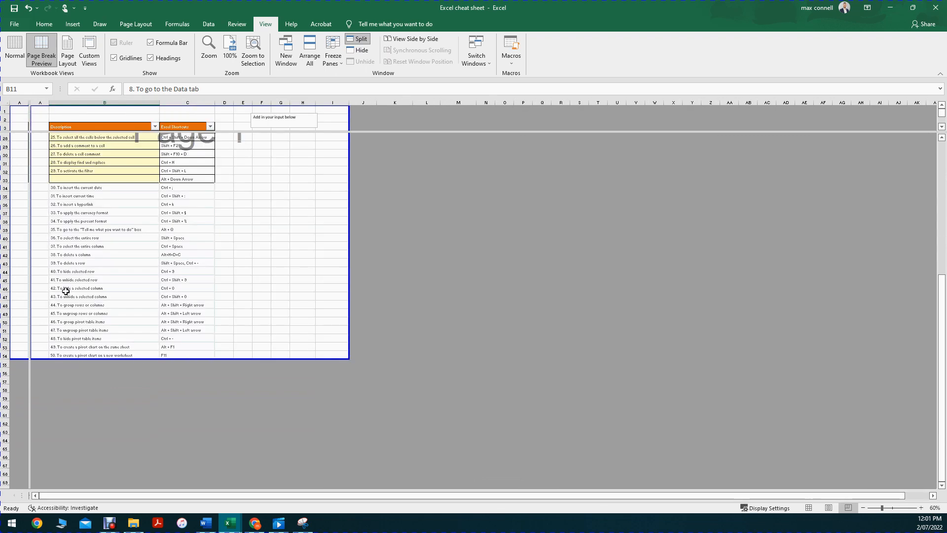
click(7, 102)
click(171, 204)
click(302, 179)
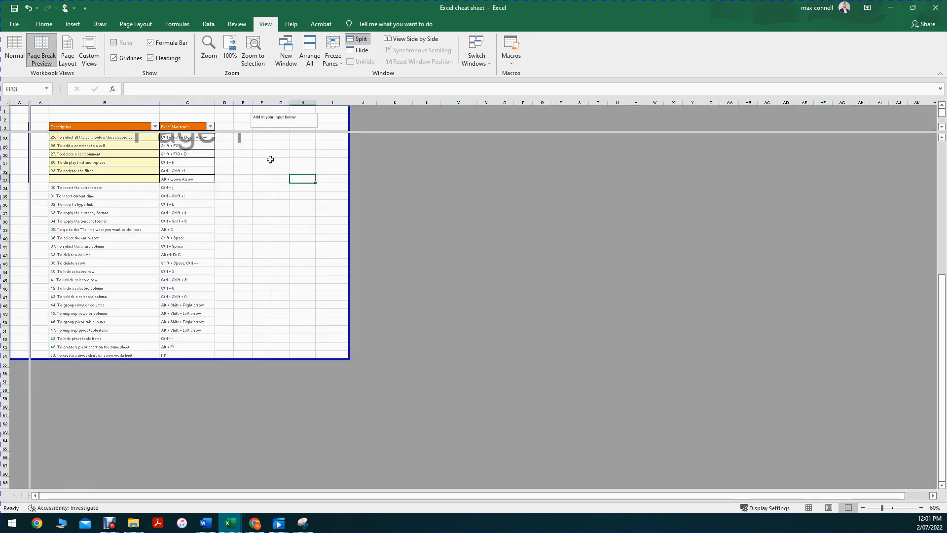
- Remove the pane split from the Shortcuts sheet
click(358, 40)
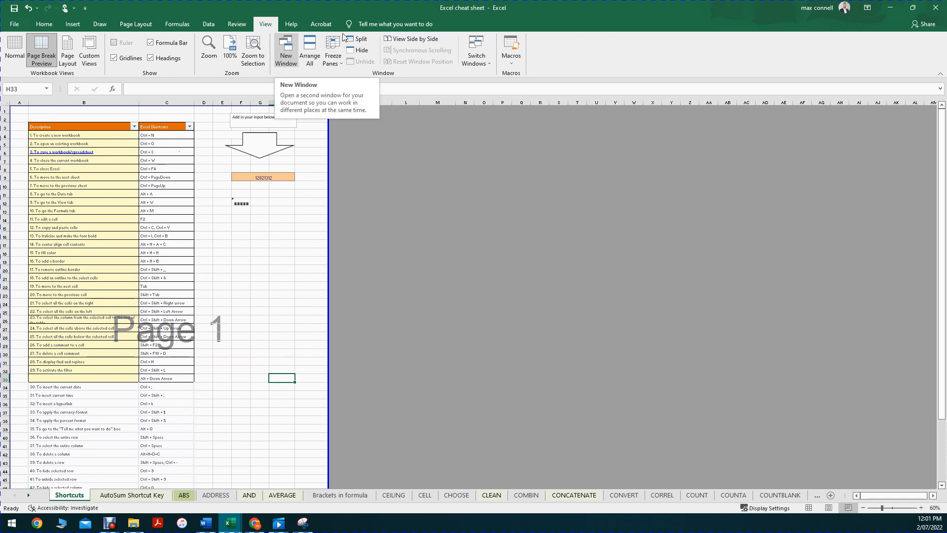
click(483, 60)
click(484, 55)
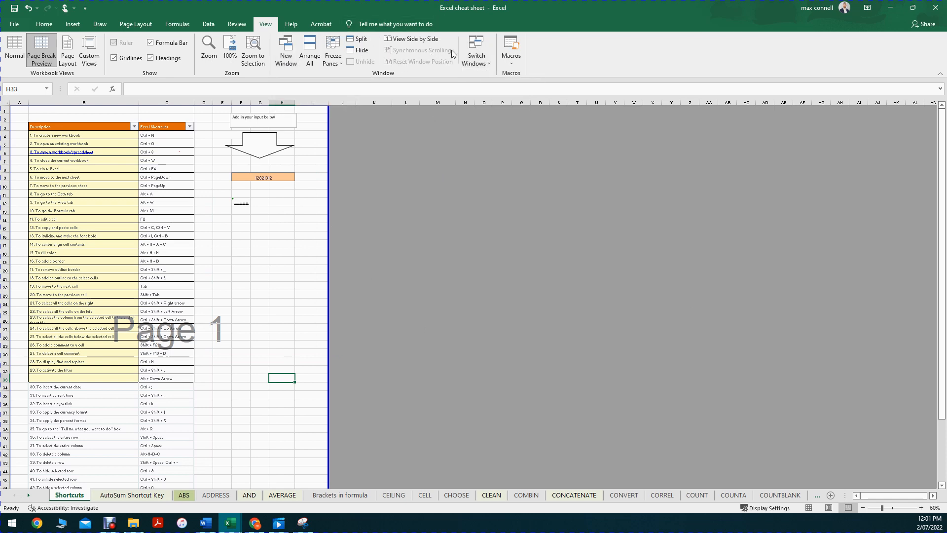
- Open a second window of the workbook and float it in front of the first window
click(290, 61)
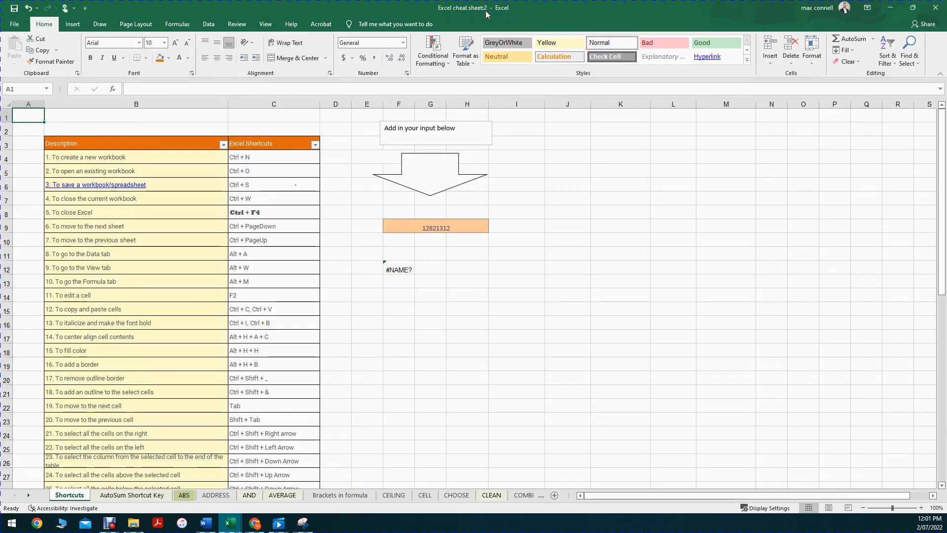
drag(485, 12, 455, 24)
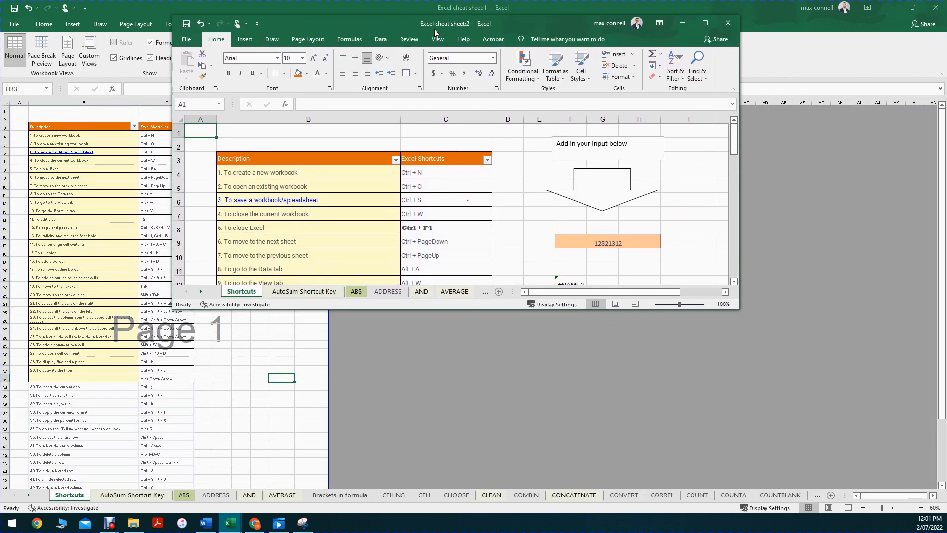
drag(371, 22, 875, 75)
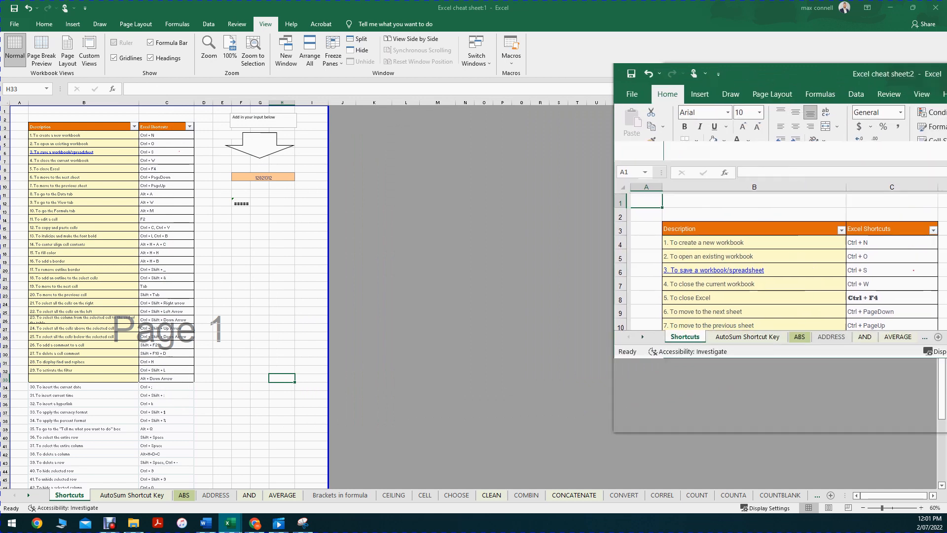
drag(944, 74, 757, 29)
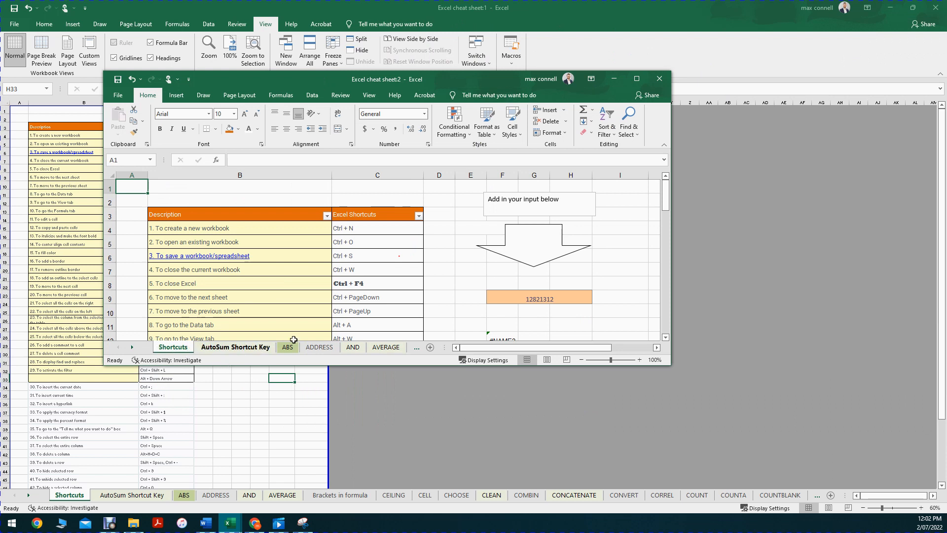
- Show the AutoSum Shortcut Key sheet in the second window, and close that window
click(248, 348)
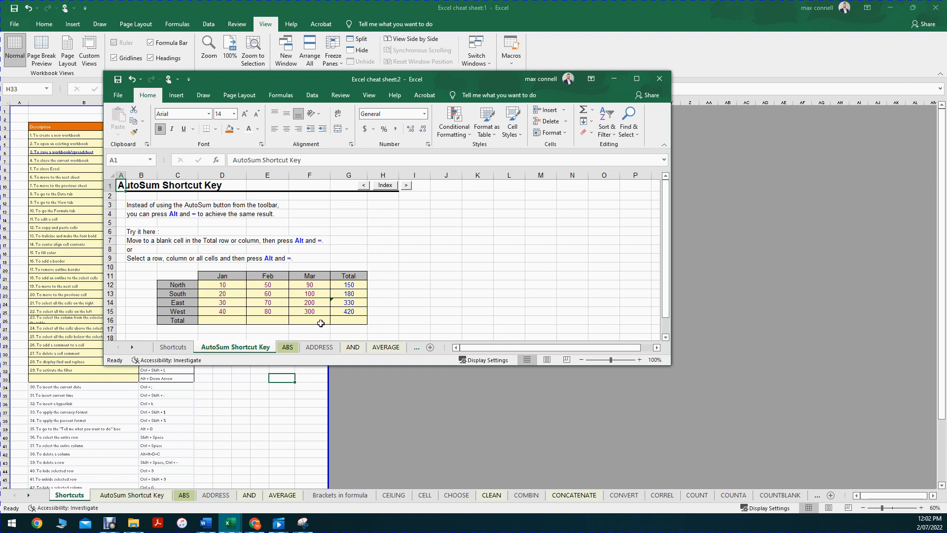
click(660, 79)
- Look at the AutoSum Shortcut Key sheet in the remaining window, and return to the Shortcuts sheet
click(136, 499)
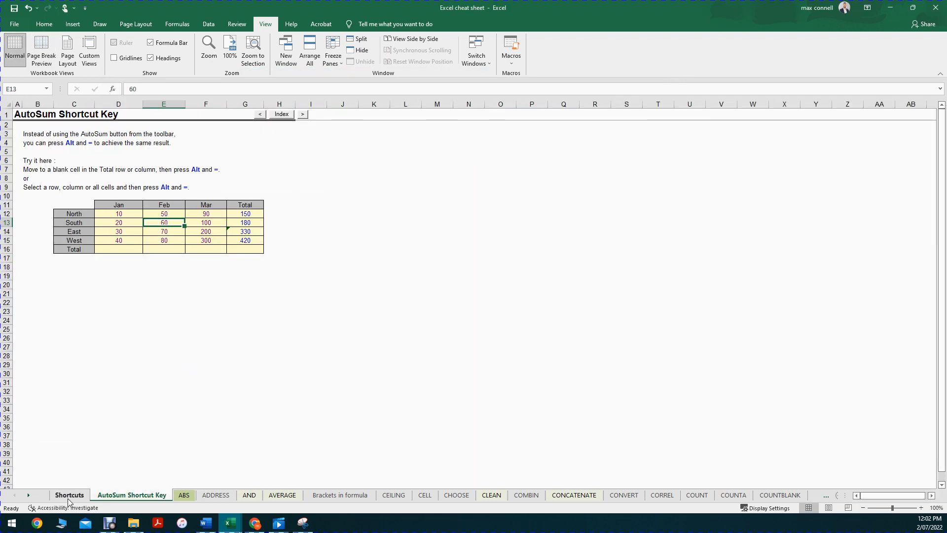
click(73, 498)
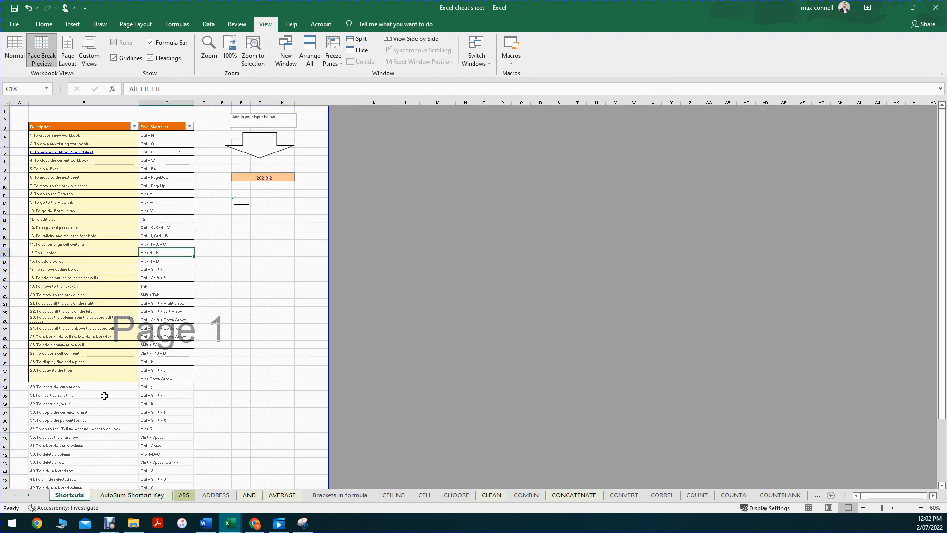
- Open another window of the workbook, float it over the original, and close it
click(287, 60)
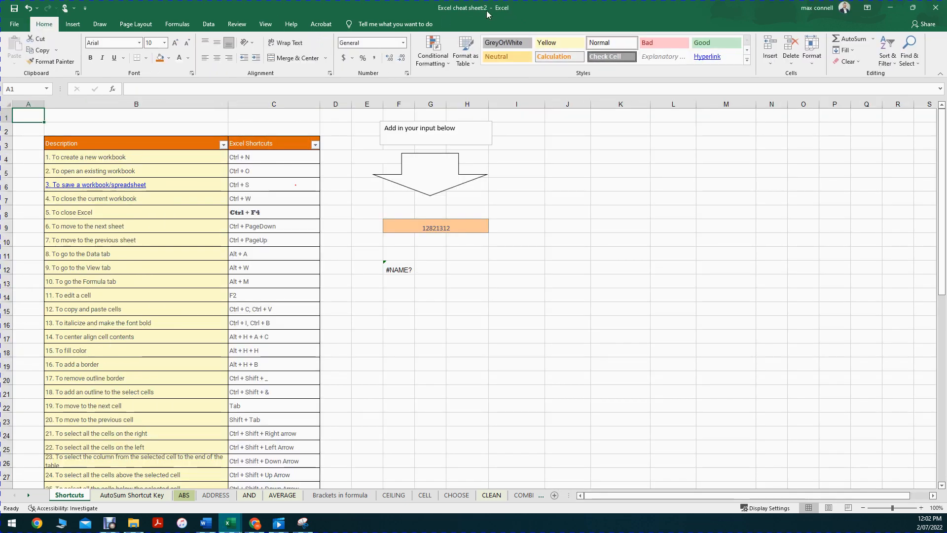
drag(490, 17, 520, 52)
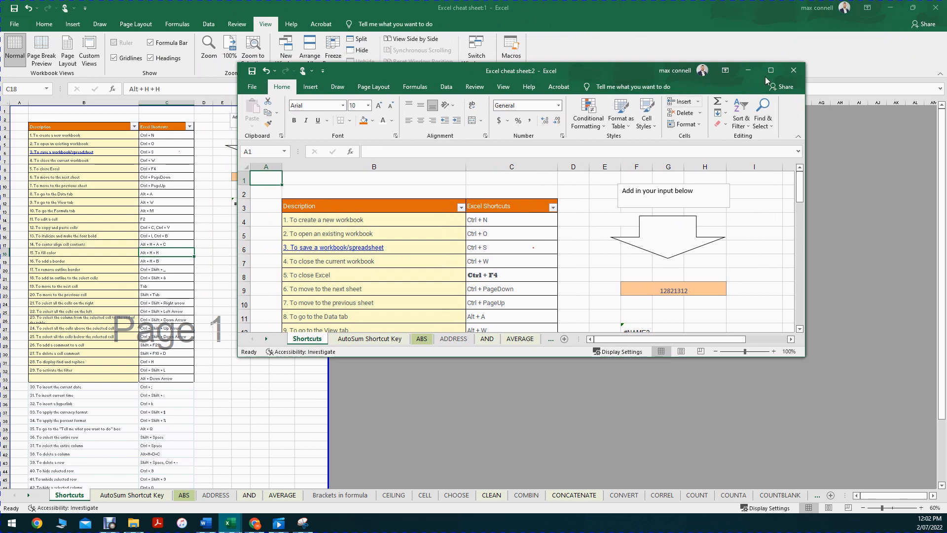
click(793, 72)
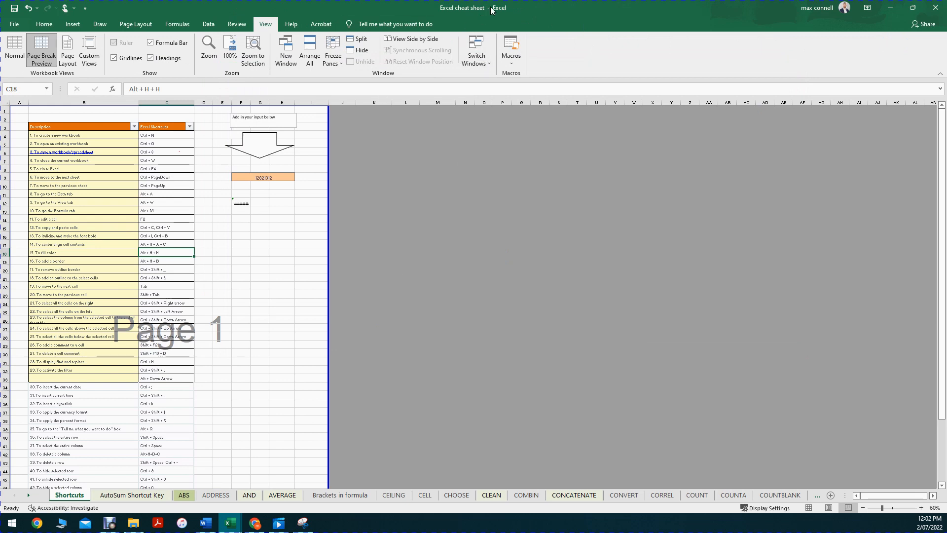
- Start closing the workbook, cancel the closing, and select cell F19 on the Shortcuts sheet
click(935, 10)
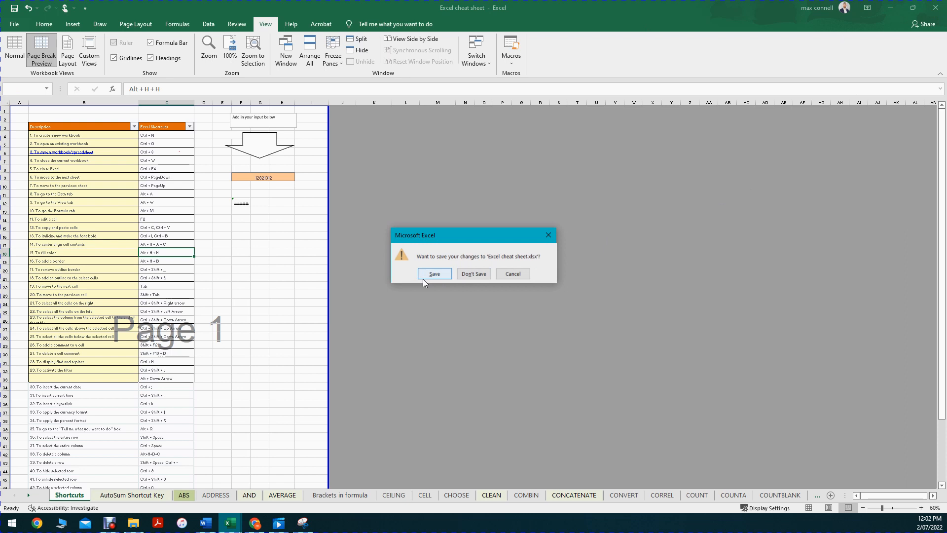
click(513, 274)
click(282, 236)
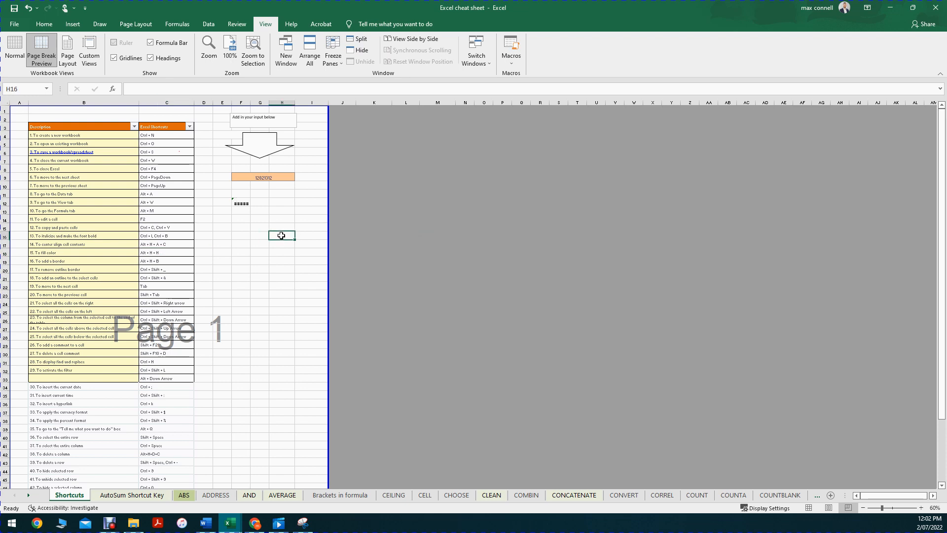
click(234, 257)
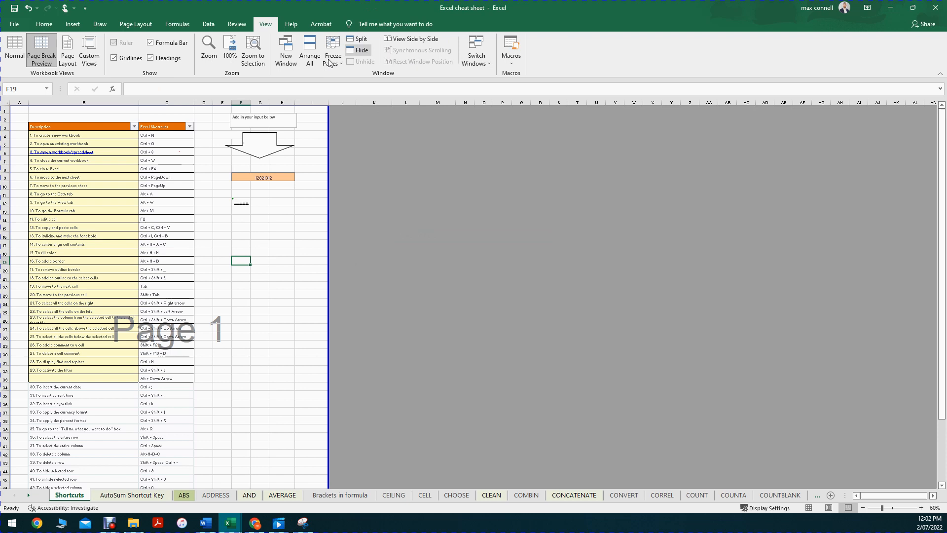
- Open a new window of the workbook, and close it from its taskbar preview
click(286, 52)
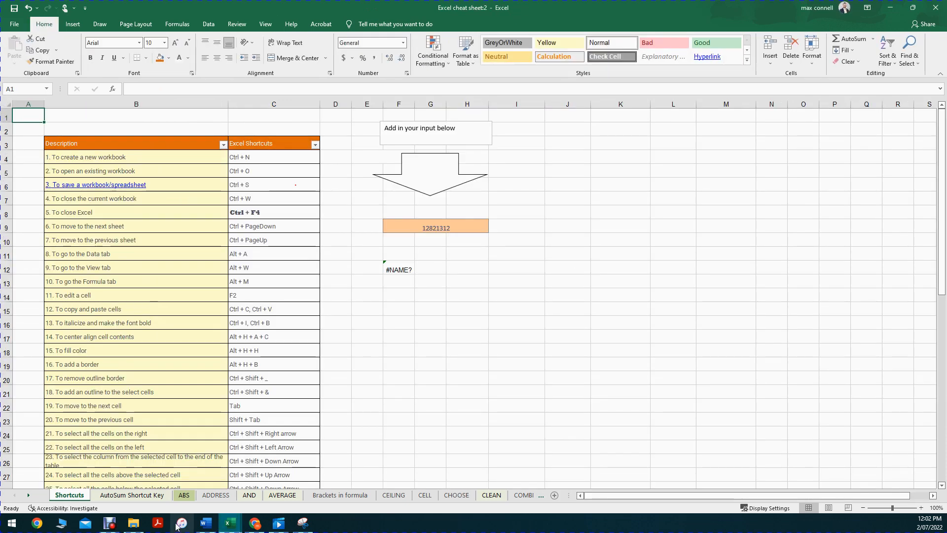
click(229, 524)
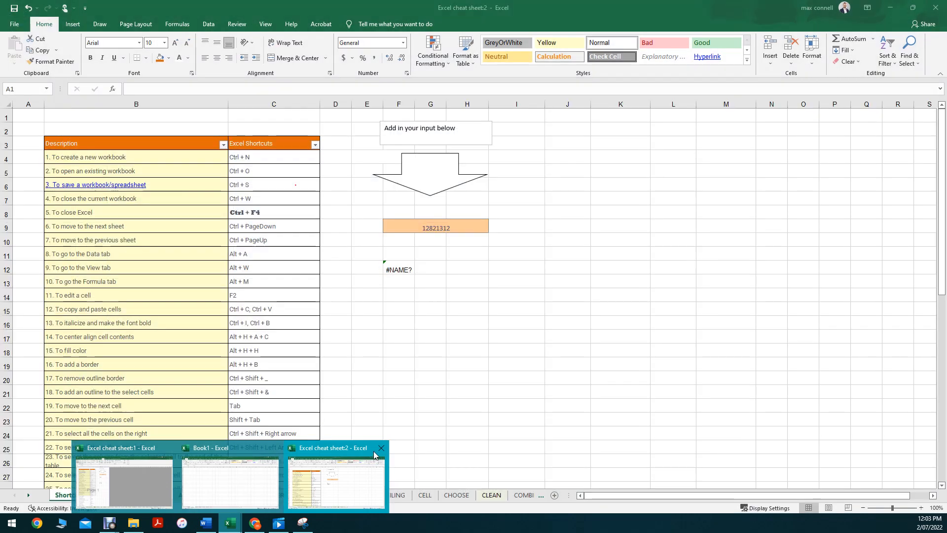
click(380, 449)
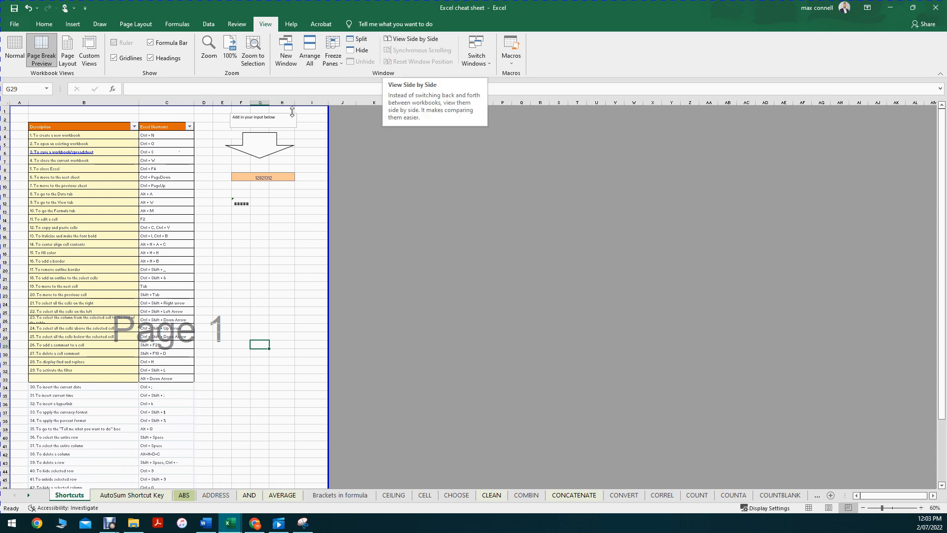
- Open a second window of the workbook, compare it side by side with Excel cheat sheet:1, and select cell I5 in it
click(284, 55)
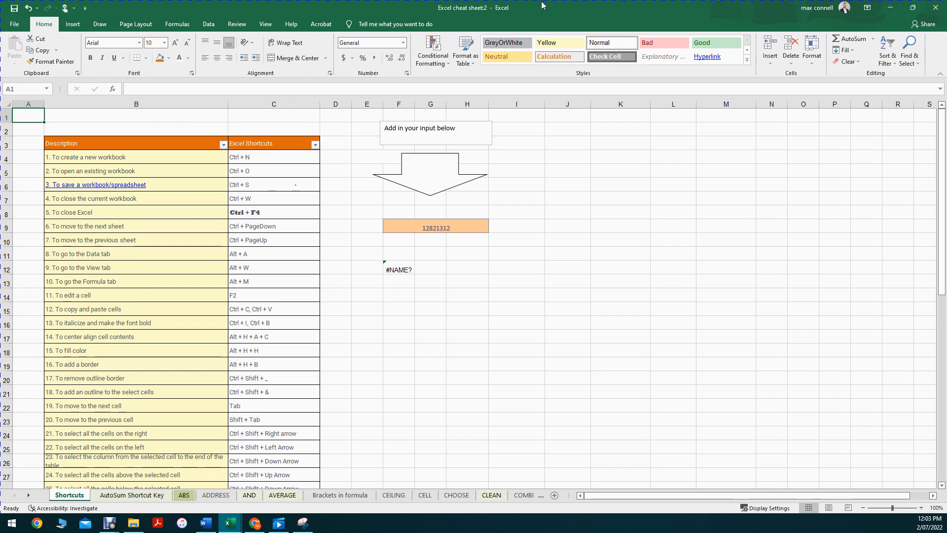
click(265, 24)
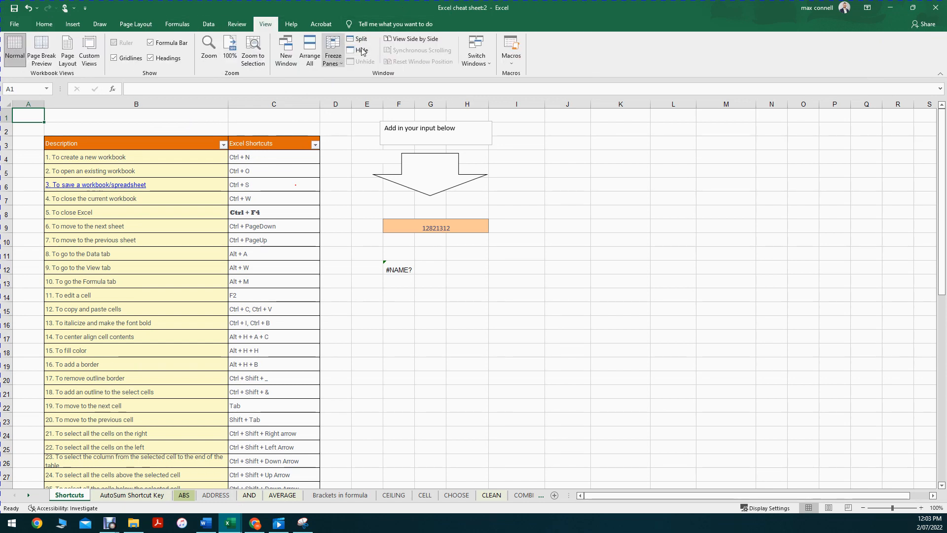
click(427, 40)
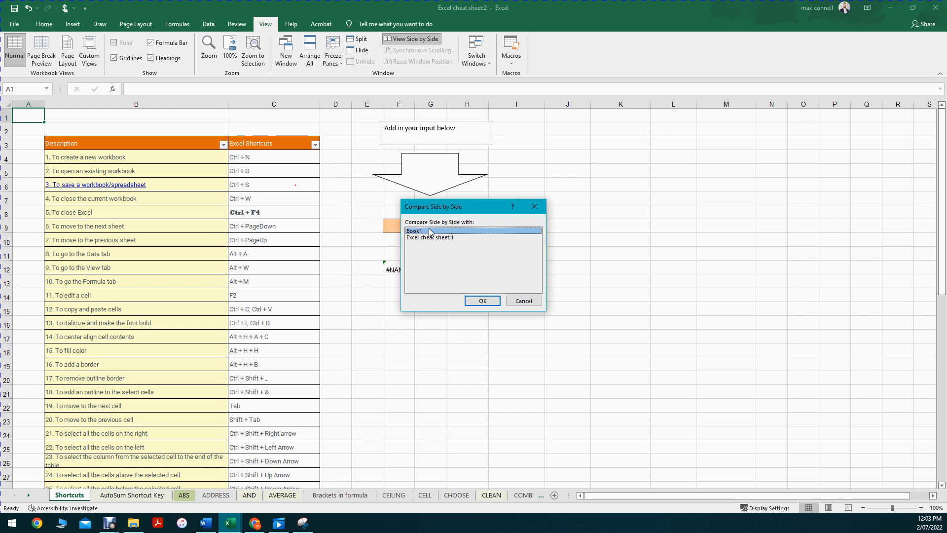
double_click(444, 237)
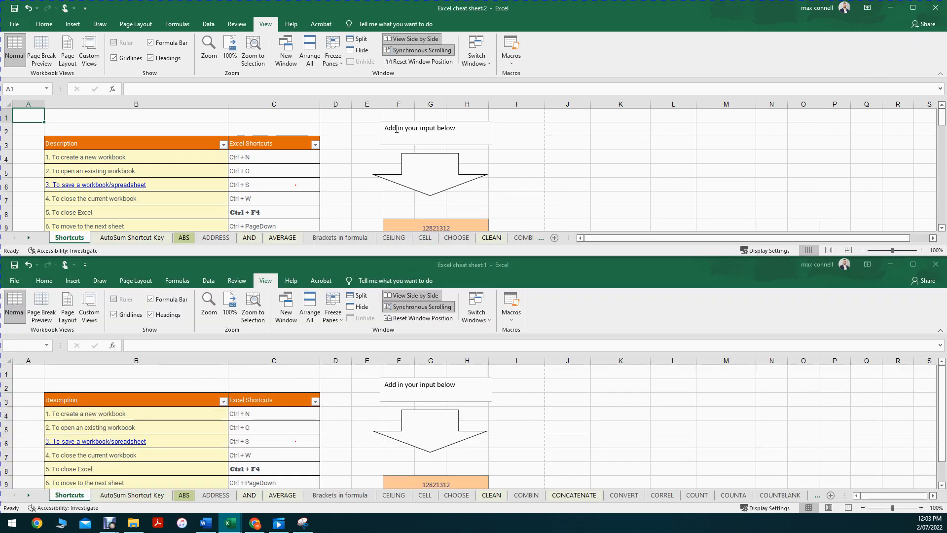
click(491, 169)
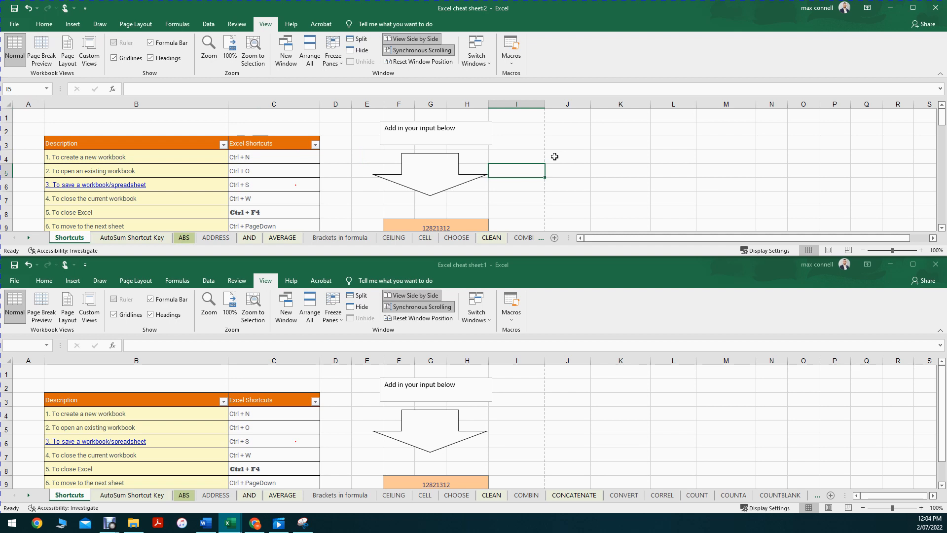
key(super+Left)
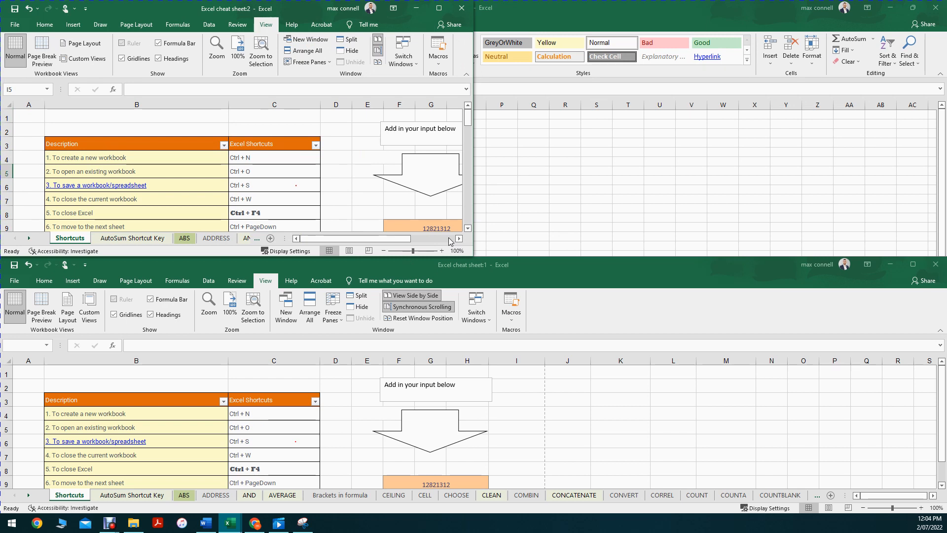
key(super+Left)
key(super+Left)
key(super+Left)
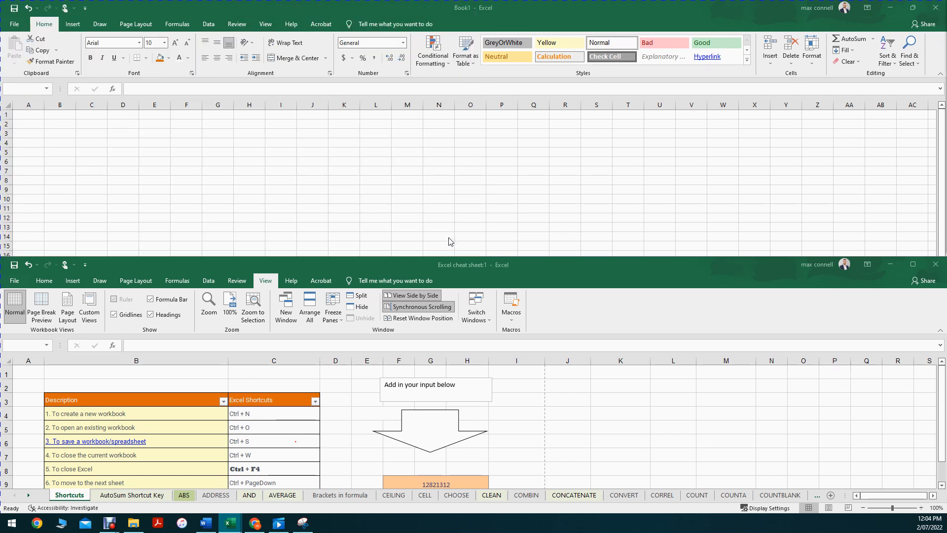
key(super+Left)
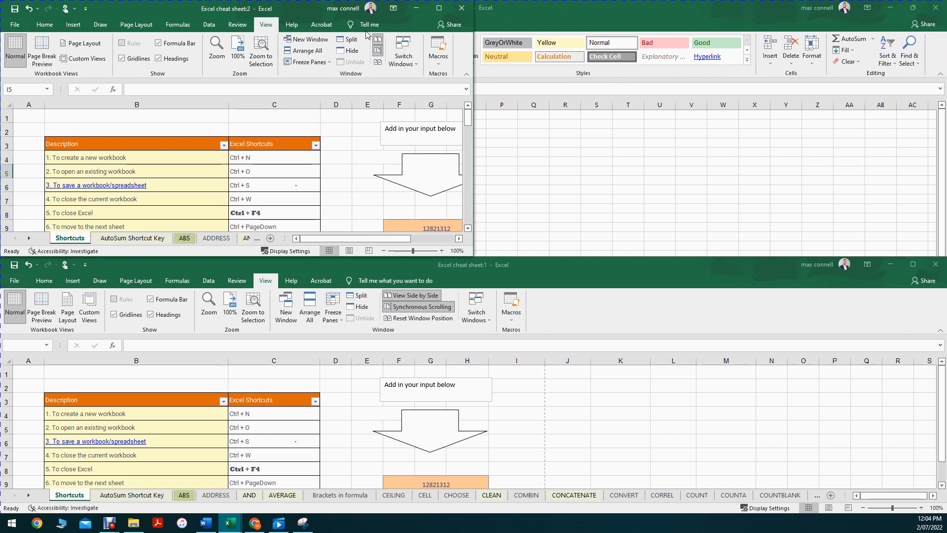
click(439, 9)
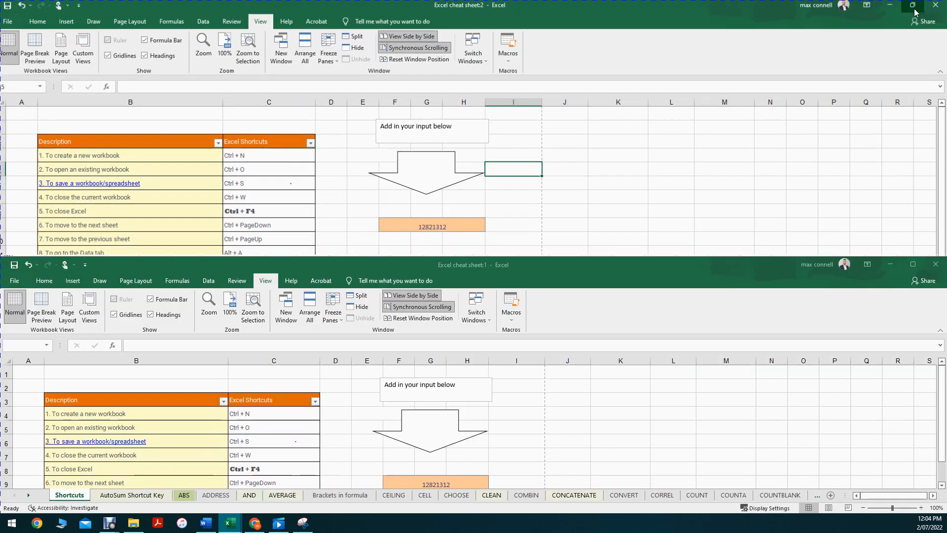
click(913, 9)
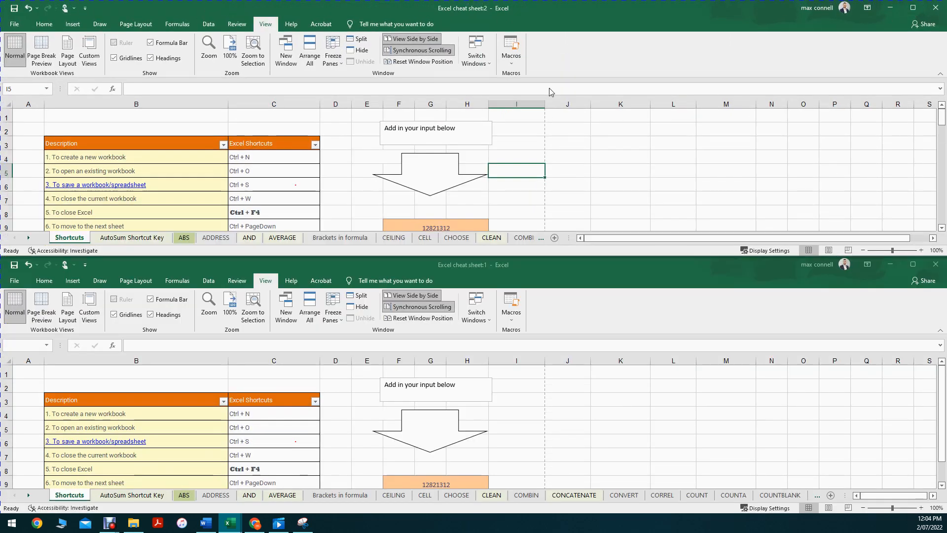
- Snap Excel cheat sheet:2 to the left half and Excel cheat sheet:1 to the right half of the screen, and select cell D14 in cheat sheet:2
key(super+Left)
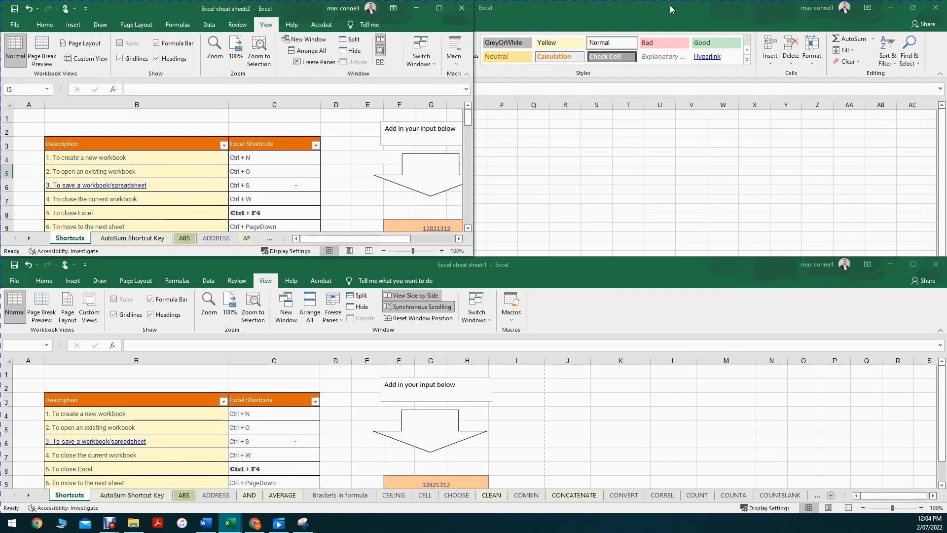
click(484, 262)
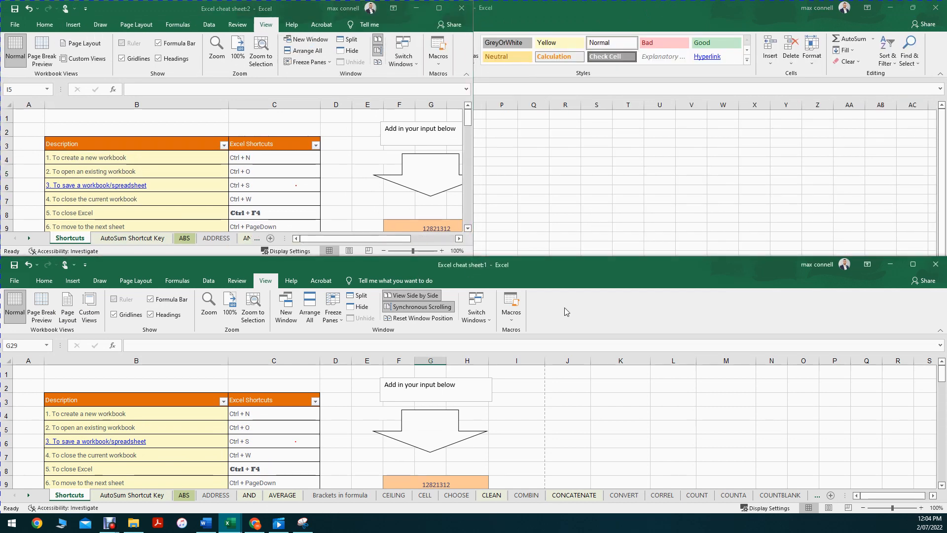
key(super+Right)
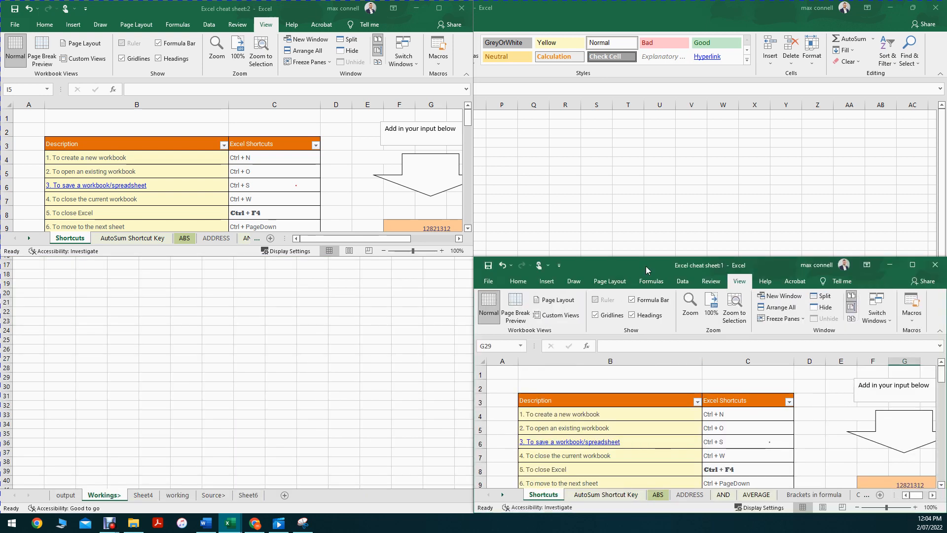
key(super+Up)
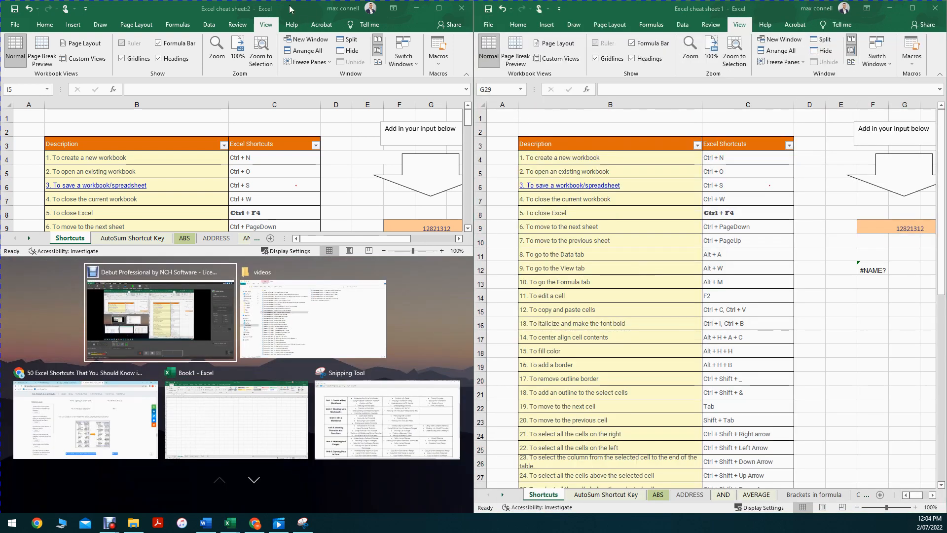
click(290, 9)
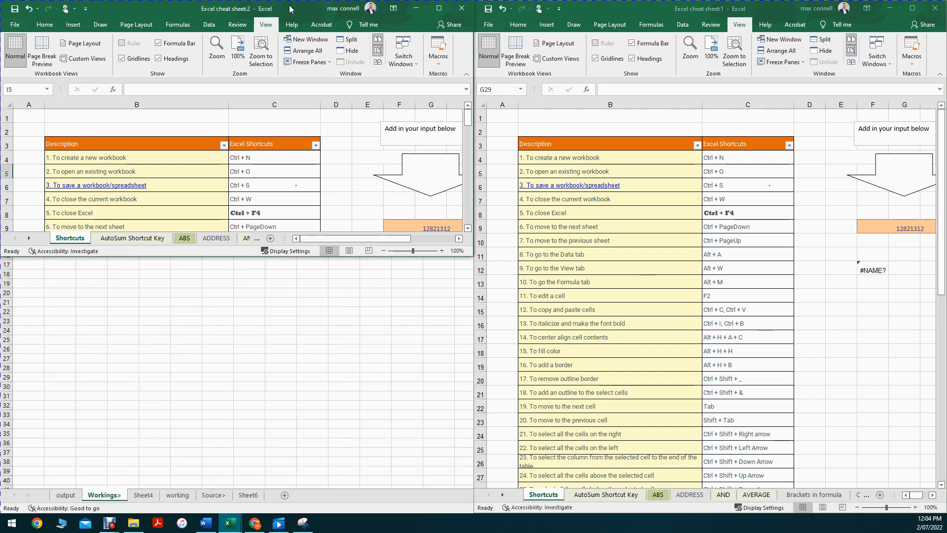
key(super+Up)
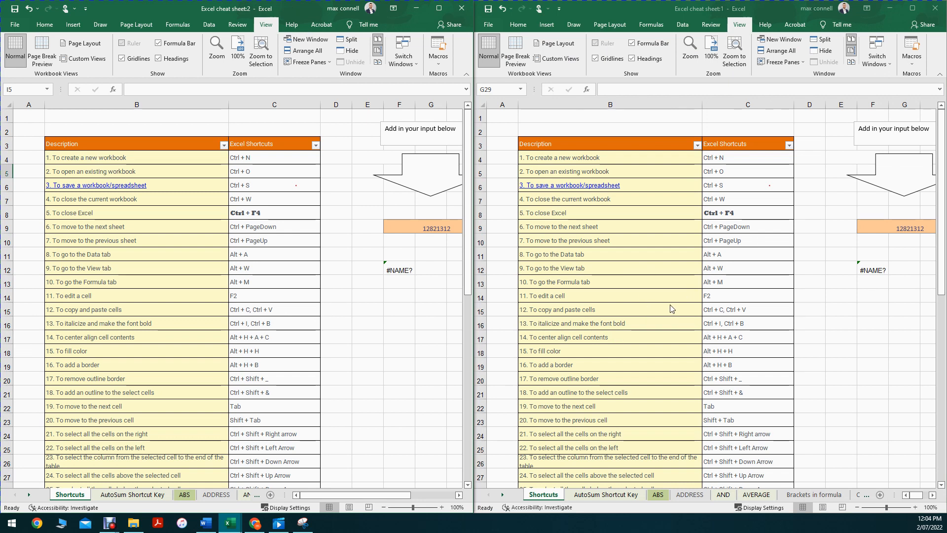
click(396, 311)
click(336, 301)
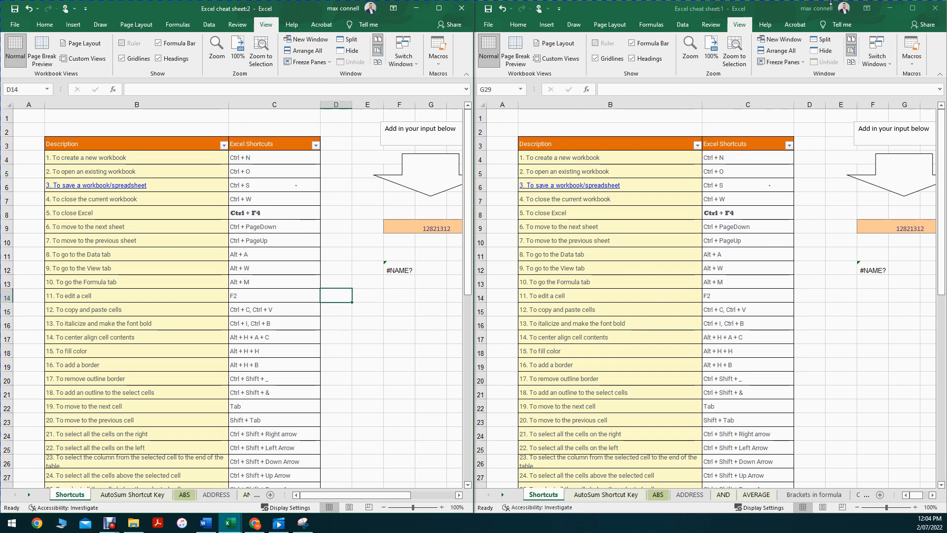
- Close the Excel cheat sheet:1 window and select cell L10 in the remaining workbook window
click(936, 9)
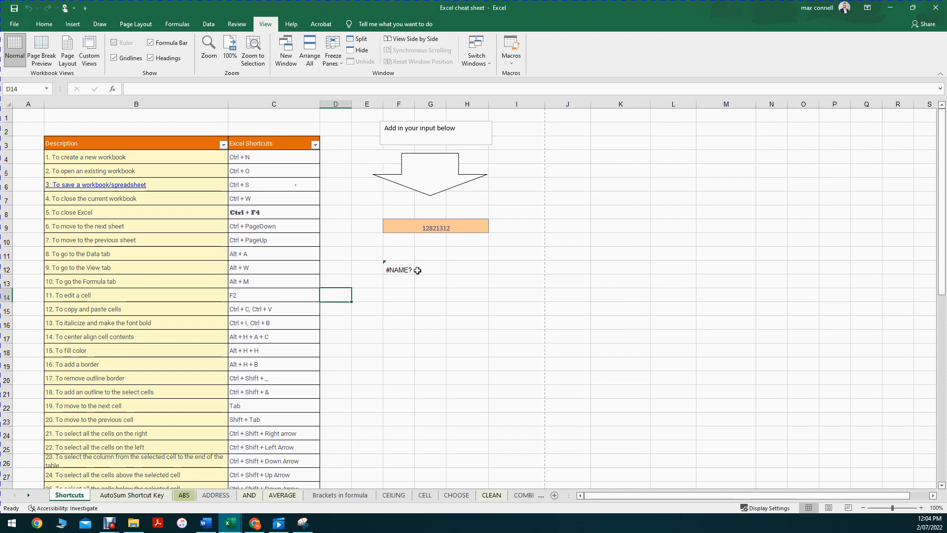
click(403, 330)
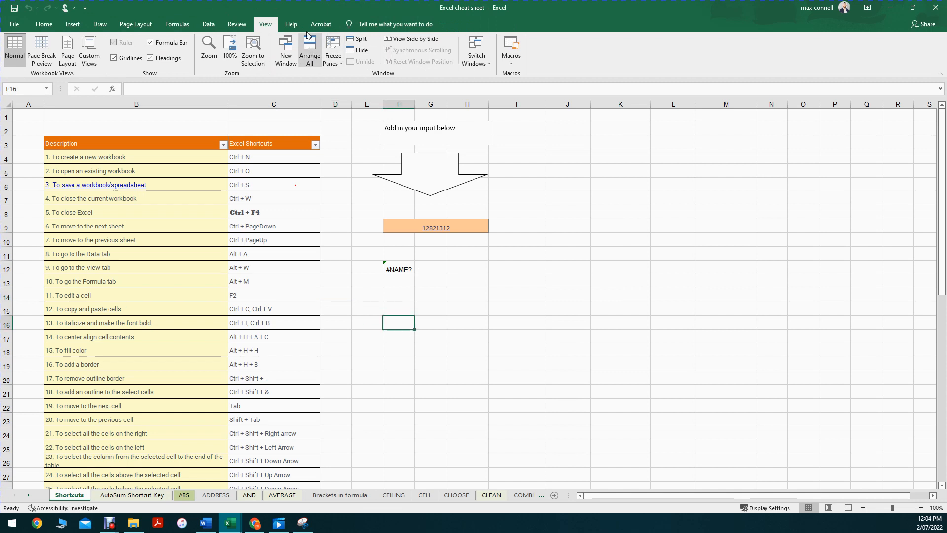
click(690, 238)
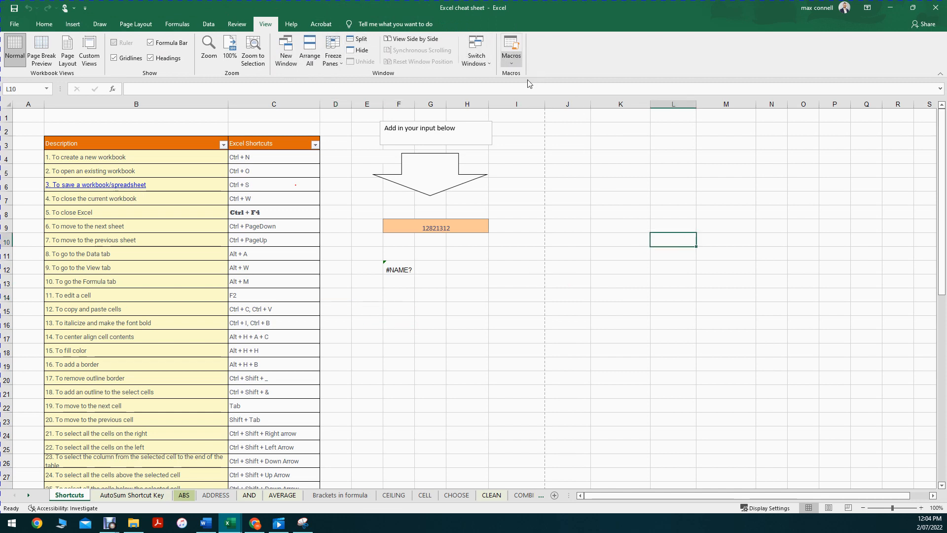
- Look at the available Help and support commands and at the Acrobat commands for creating and sharing PDFs
click(289, 26)
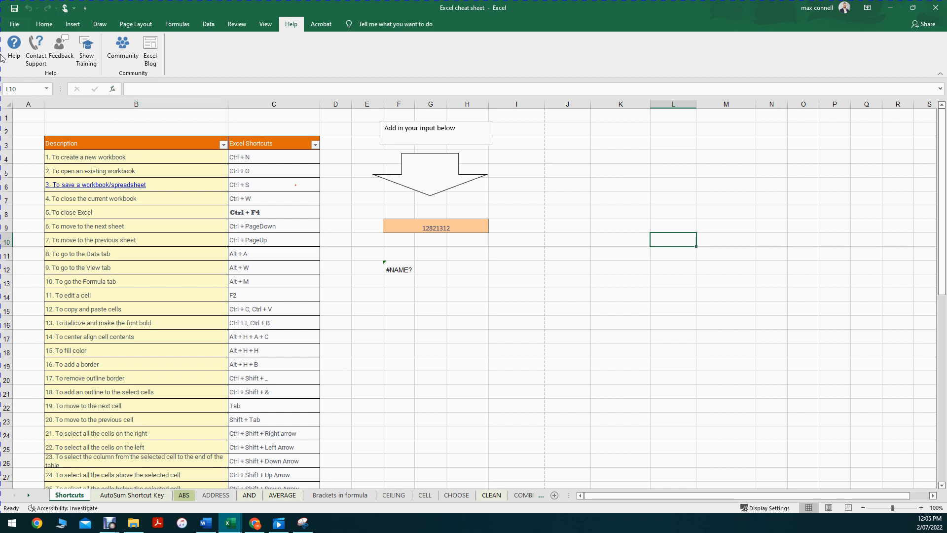
click(321, 24)
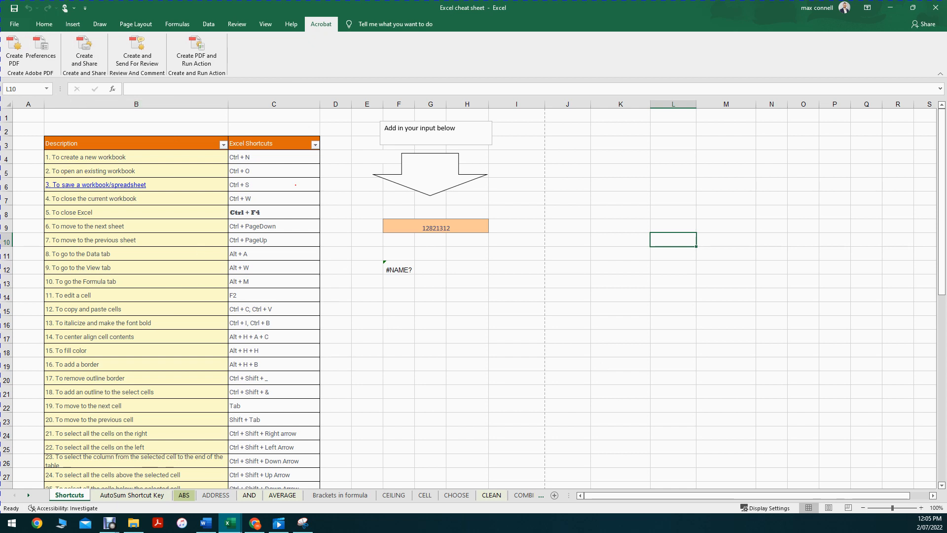
key(alt+Tab)
key(alt+Tab)
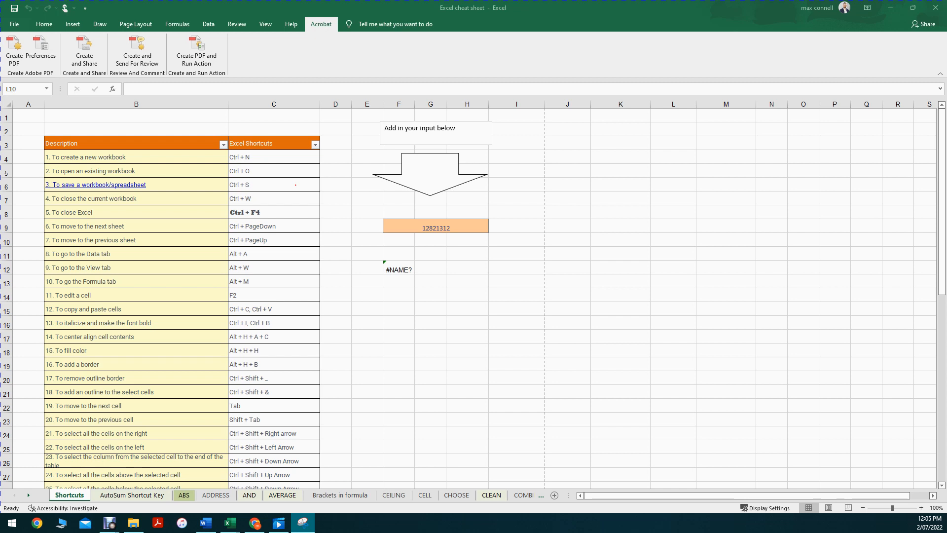
- Look through the shortcuts list, follow the link in cell B6, and select the shortcut in cell C4
click(149, 500)
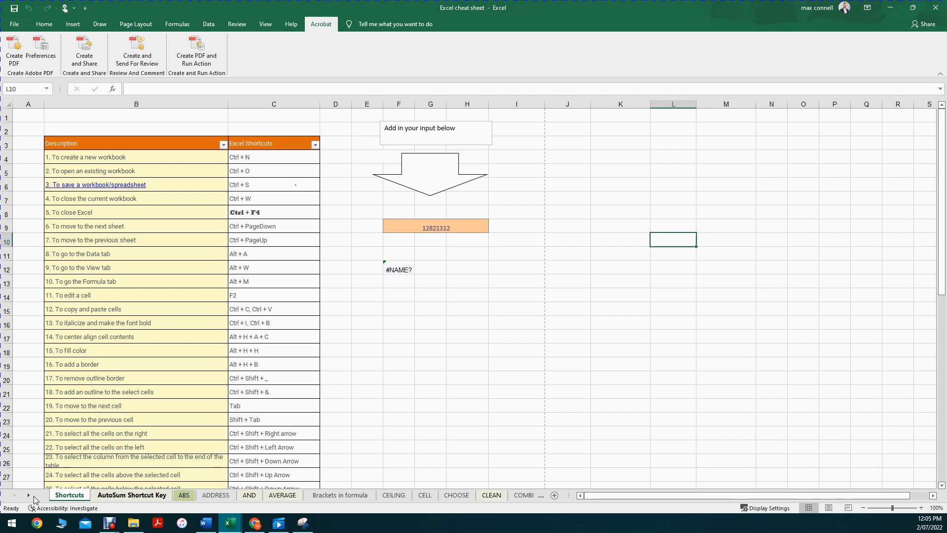
click(135, 445)
click(184, 270)
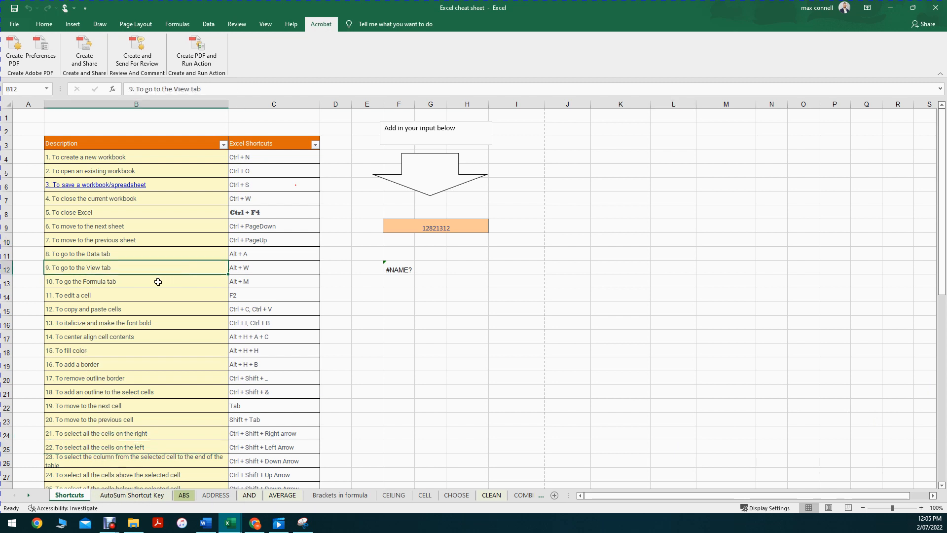
scroll(157, 281, down, 10)
scroll(212, 277, up, 10)
click(221, 185)
click(235, 171)
click(273, 157)
- Move the selection cell by cell through the first rows of columns B and C, ending on cell C4
key(Down)
key(Down)
key(Down)
key(Down)
key(Down)
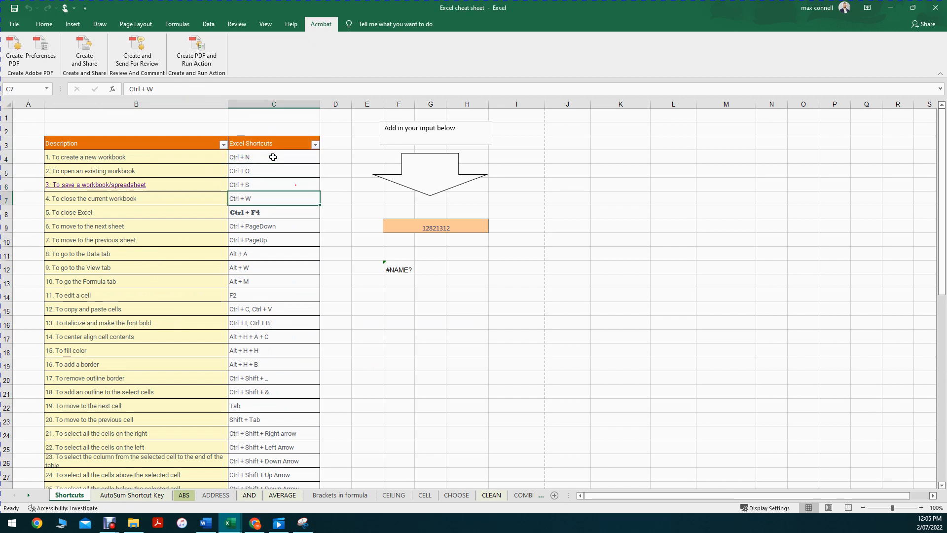
key(Up)
key(Up)
key(Up)
key(Up)
key(Up)
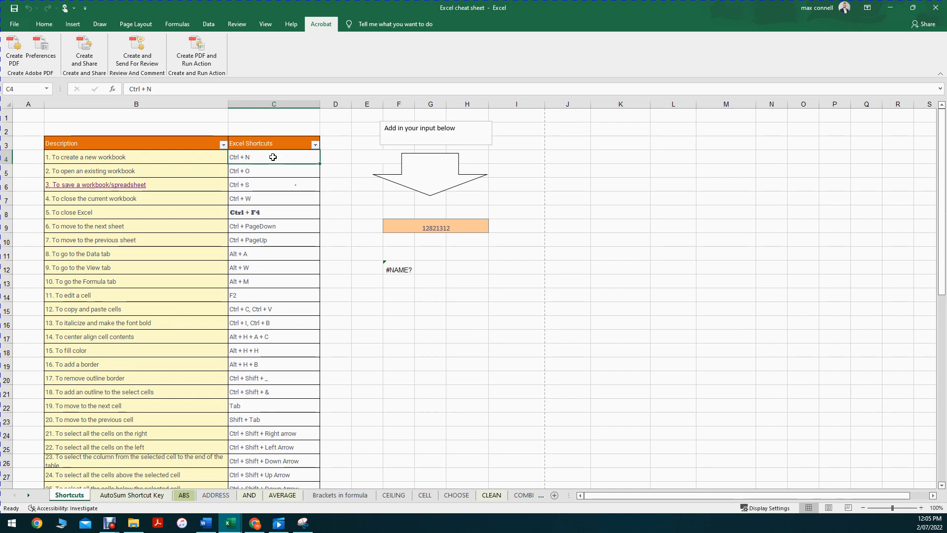
key(Left)
key(Right)
key(Left)
key(Down)
key(Down)
key(Up)
key(Up)
key(Right)
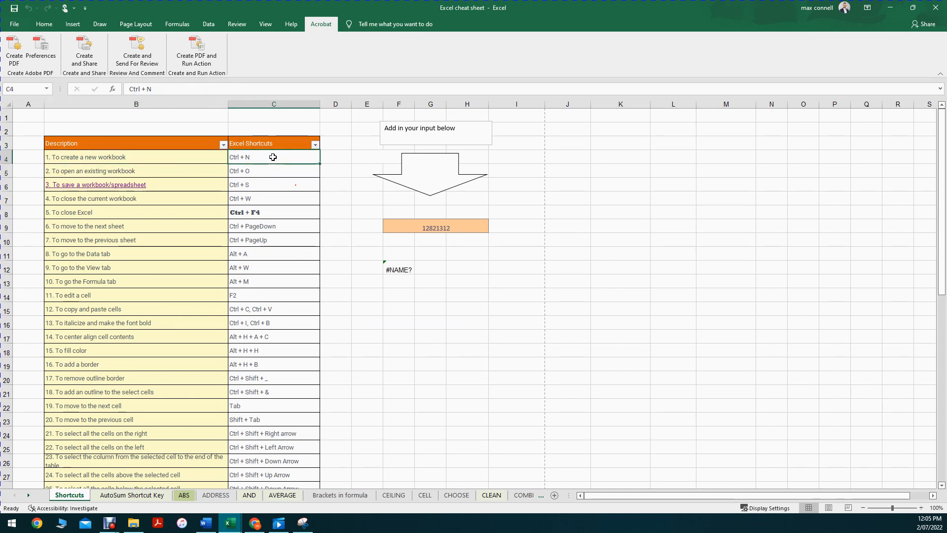
- Jump to the last filled cell of the Excel Shortcuts column and back up to its header in C3
key(ctrl+Down)
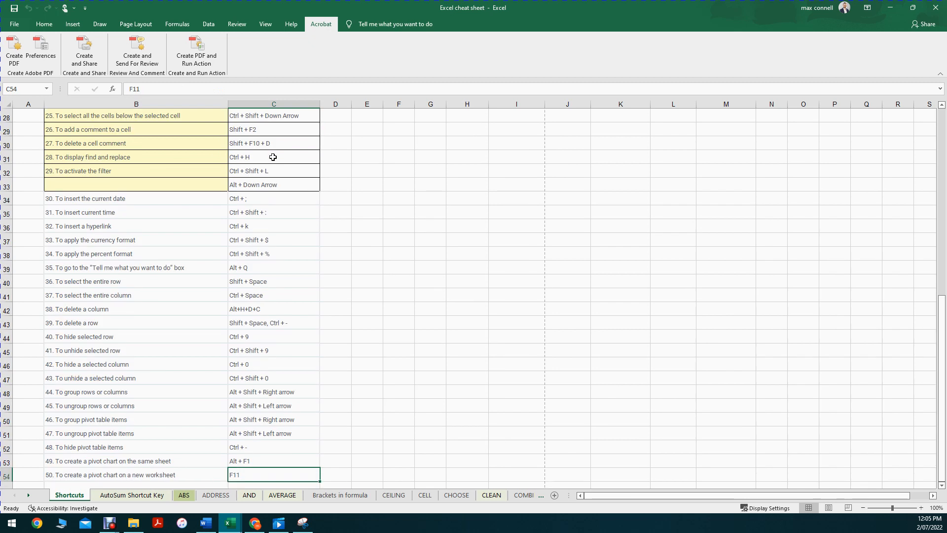
key(ctrl+Up)
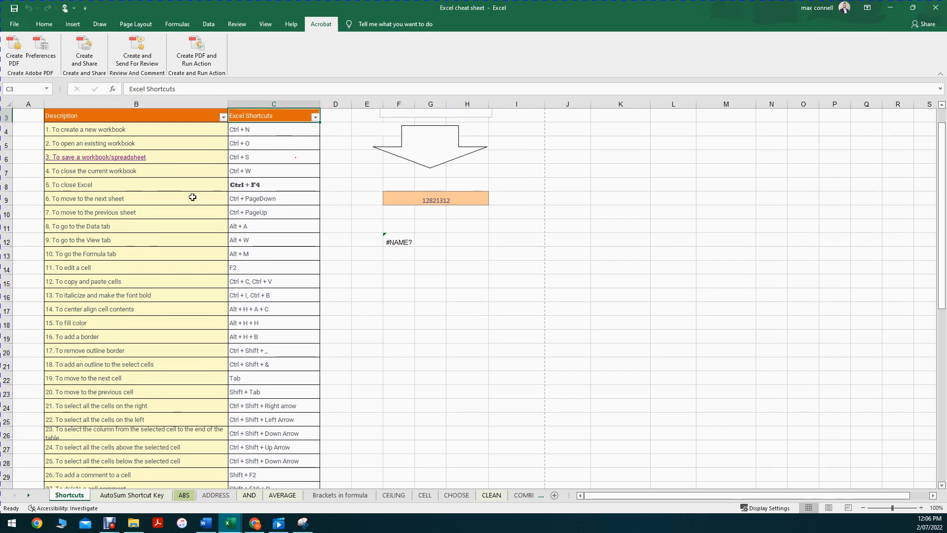
scroll(241, 190, up, 1)
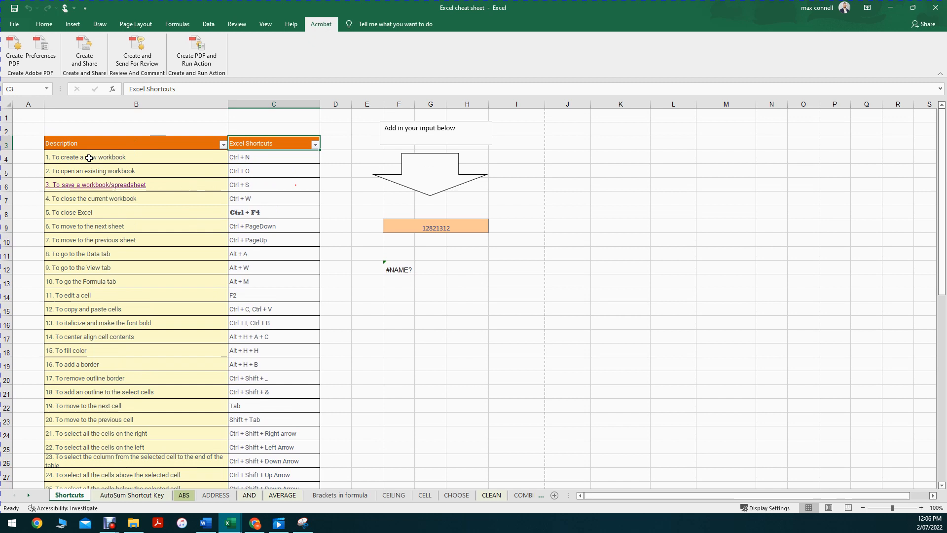
- Select the new-workbook shortcut in cell C4, create a blank workbook, and close it
click(261, 161)
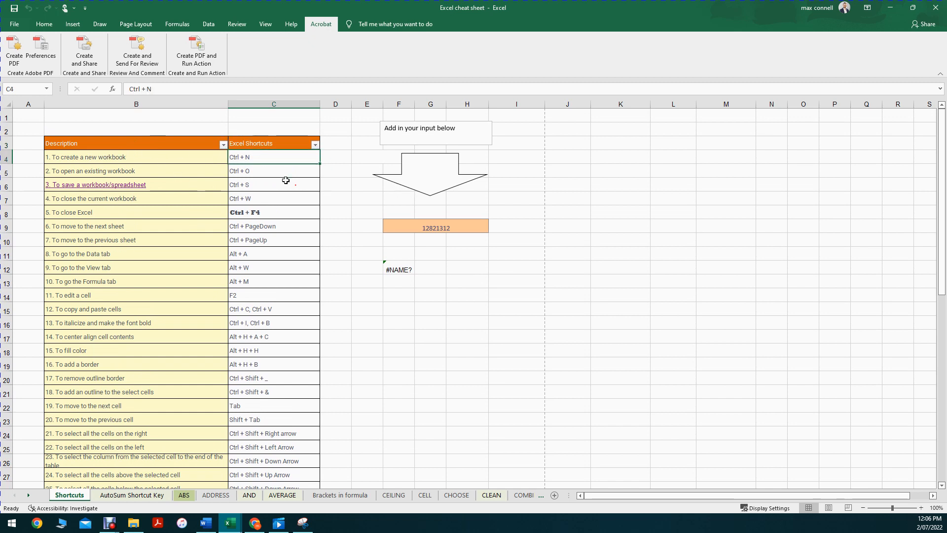
key(ctrl+n)
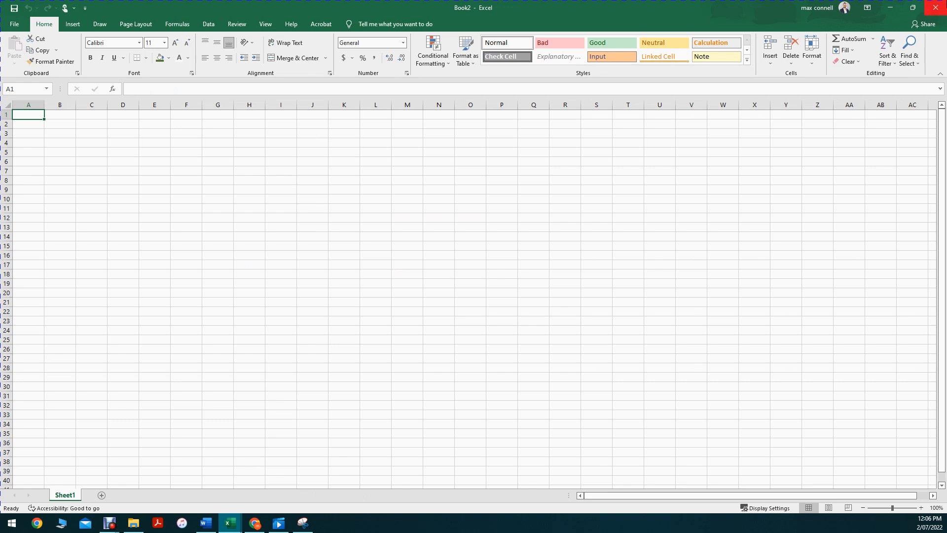
click(936, 7)
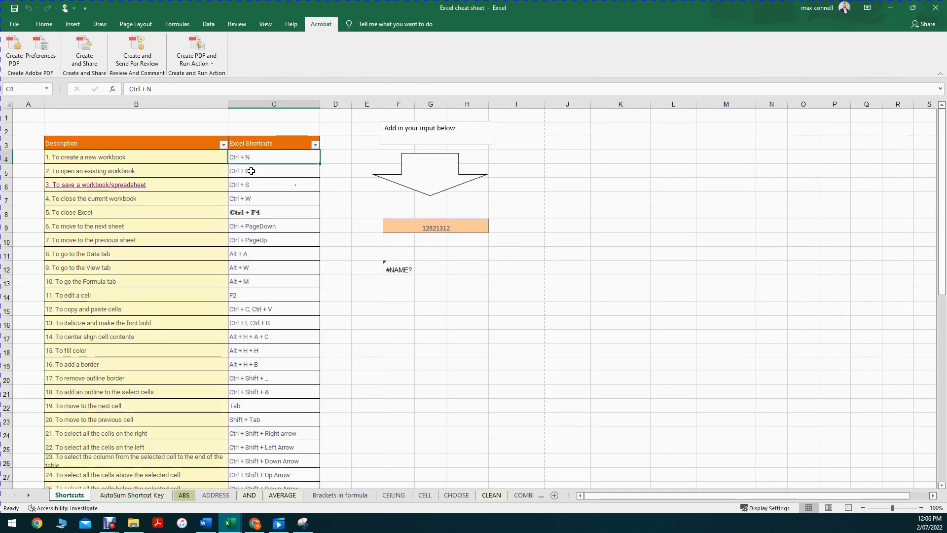
- Select the open-workbook shortcut in cell C5, display the recent workbooks for opening, and return to the sheet
click(298, 171)
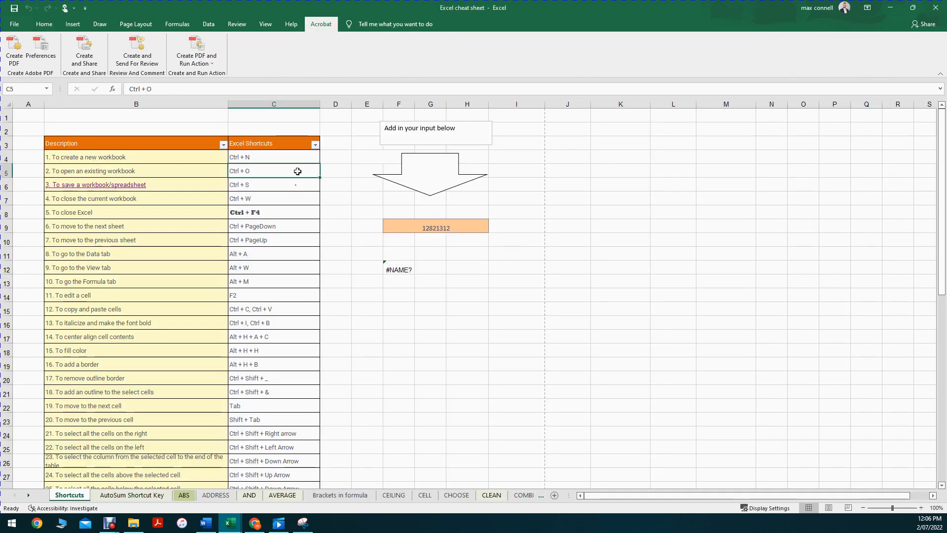
key(ctrl+o)
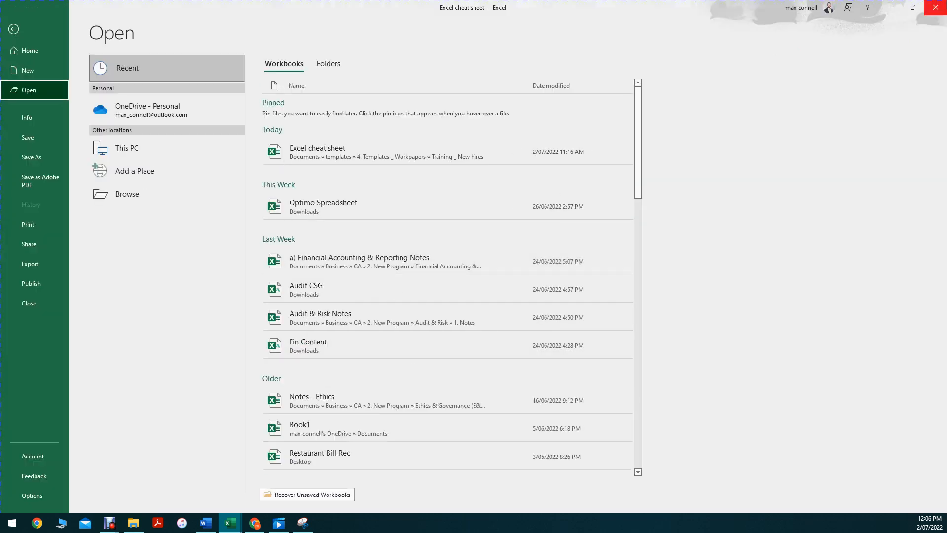
click(5, 31)
- Start closing the workbook, cancel at the save prompt, and select cell H15
key(ctrl+w)
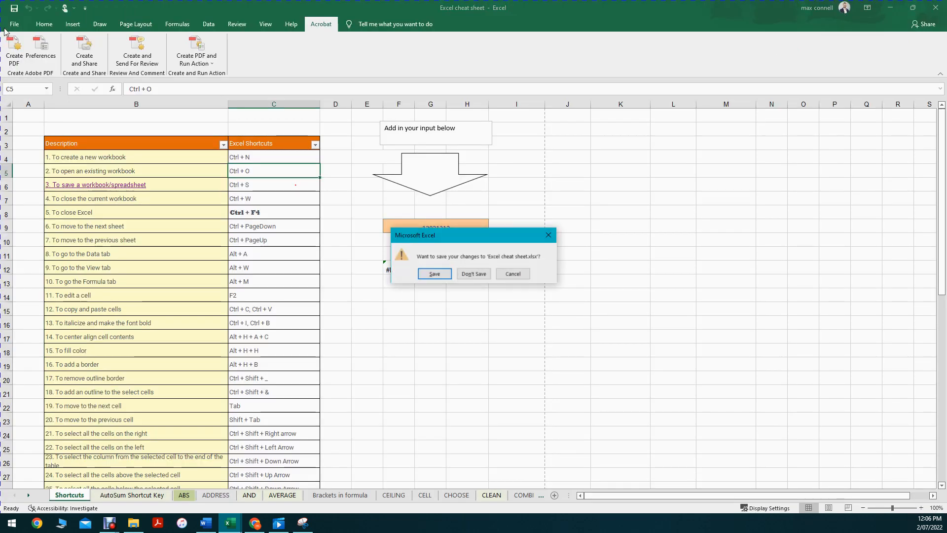
click(513, 274)
click(467, 309)
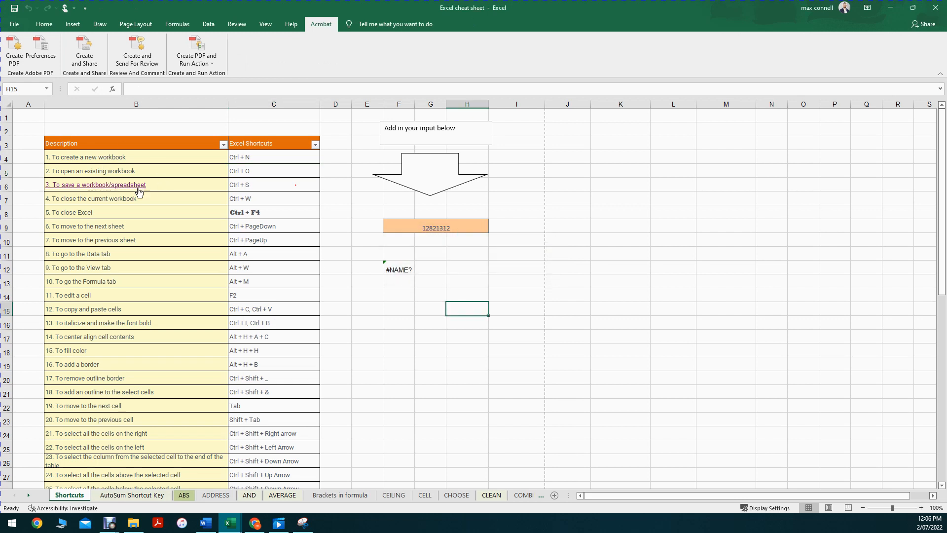
- Select the save shortcut in cell C6 and save the Excel cheat sheet workbook
click(270, 185)
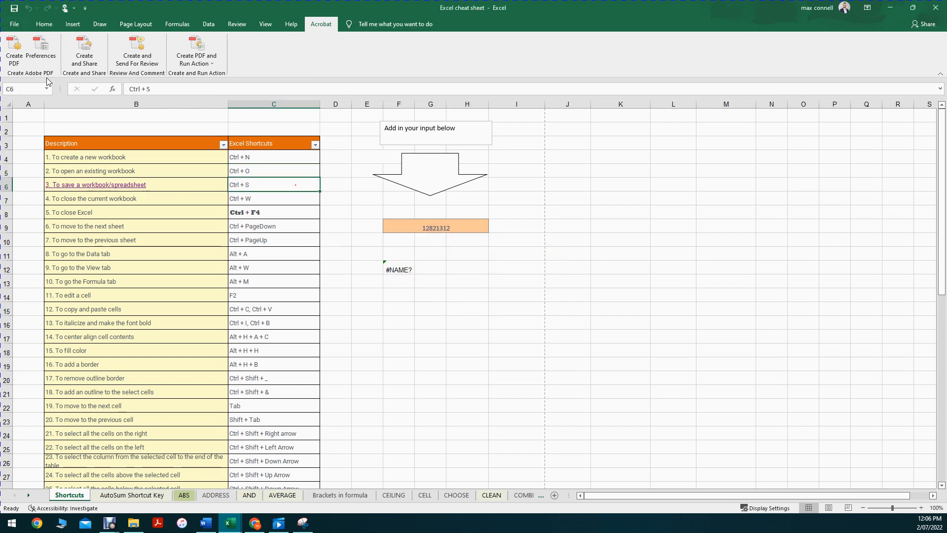
key(ctrl+s)
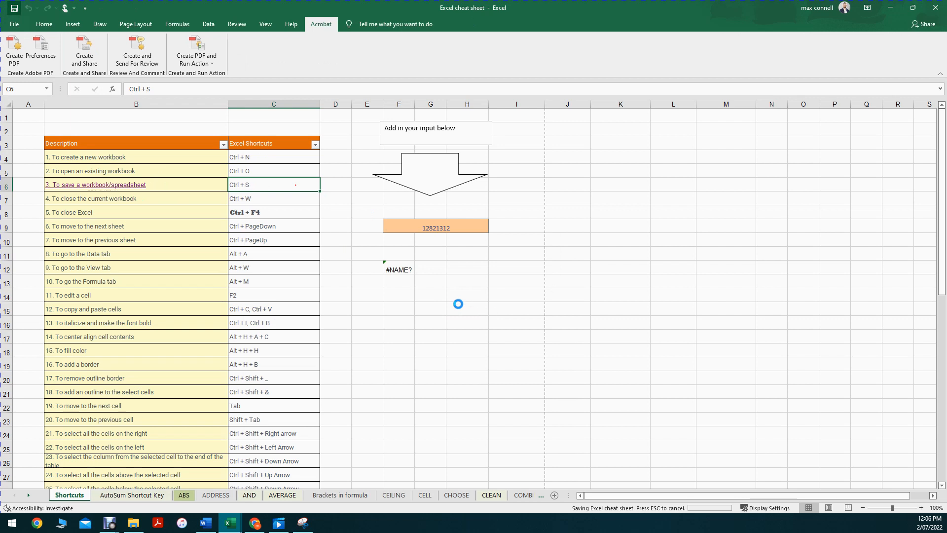
- Select the close-workbook row in B7:C7 and the next-sheet shortcut in cell C9
click(330, 222)
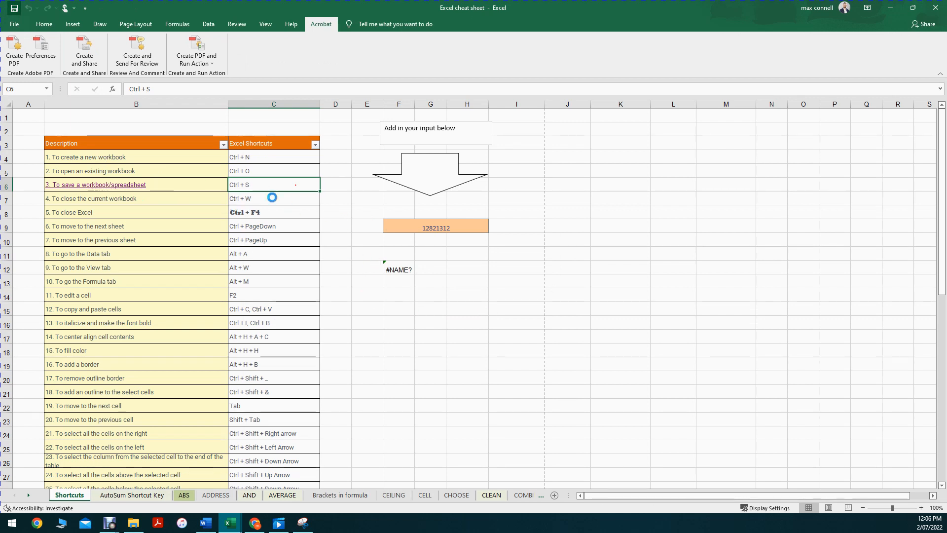
drag(269, 202, 209, 209)
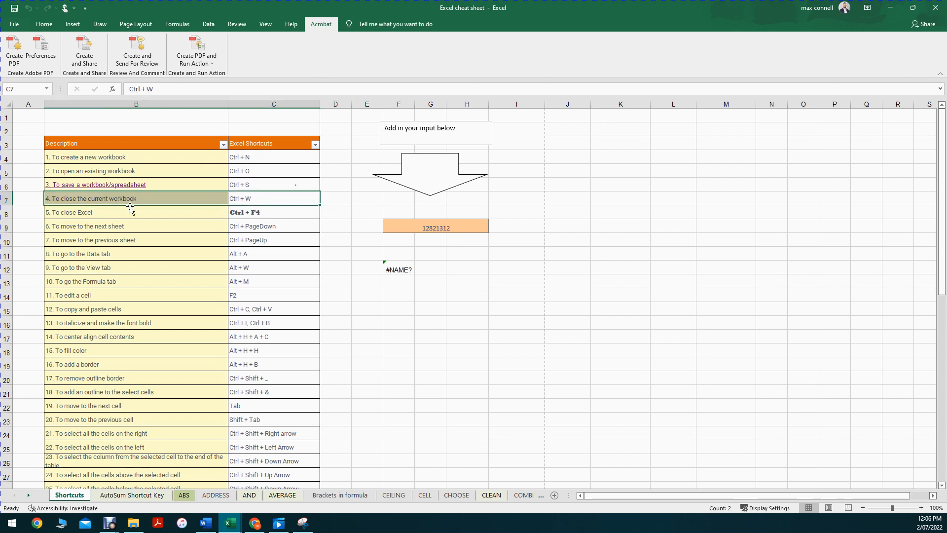
click(263, 225)
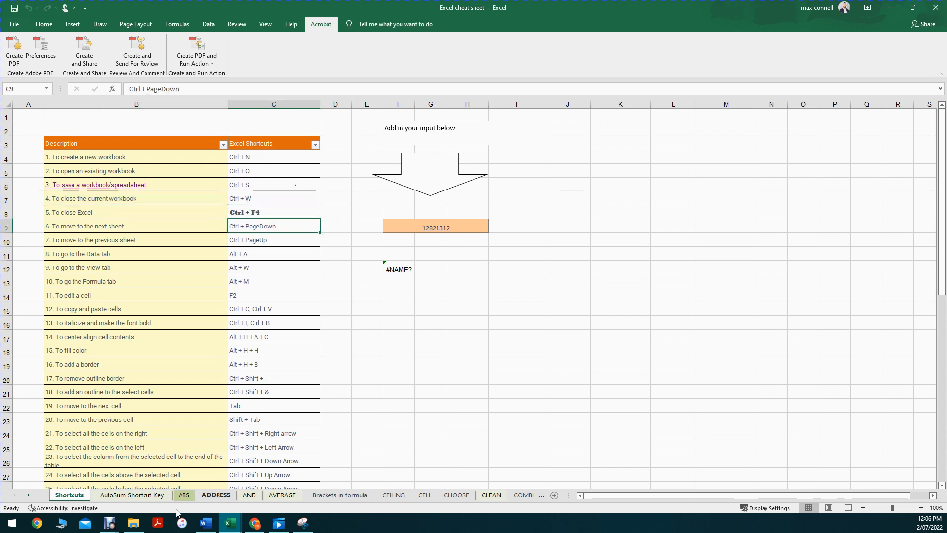
- Browse the AutoSum Shortcut Key and ABS sheets and return to the Shortcuts sheet
click(132, 496)
key(ctrl+Page_Down)
key(ctrl+Page_Down)
key(ctrl+Page_Down)
key(ctrl+Page_Down)
key(ctrl+Page_Down)
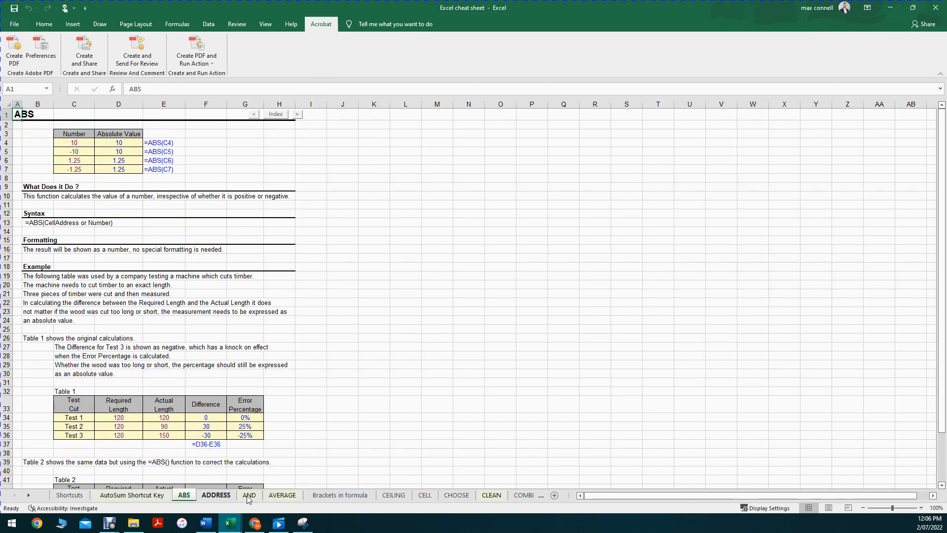
click(70, 495)
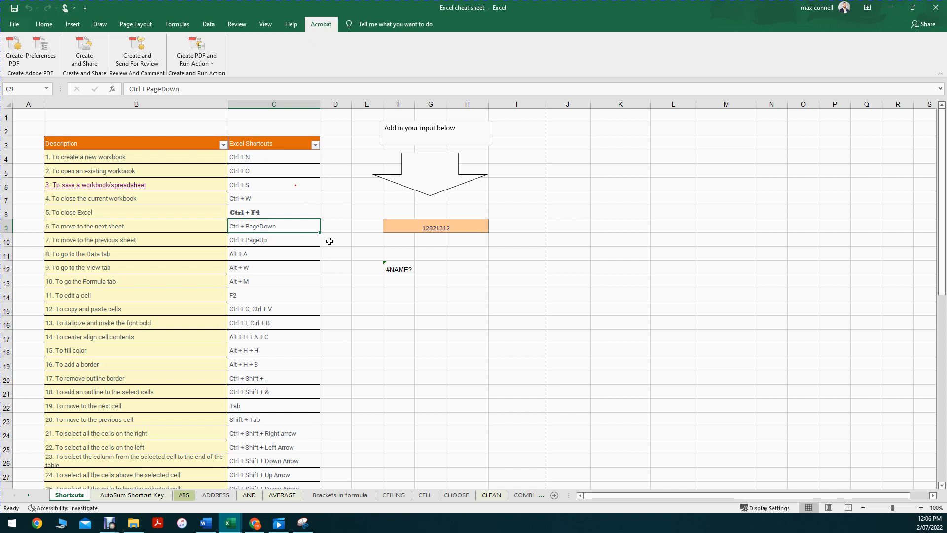
- Step forward one sheet at a time from Shortcuts past AVERAGE and CELL to the CLEAN sheet
key(ctrl+Page_Down)
key(ctrl+Page_Down)
key(ctrl+Page_Down)
key(ctrl+Page_Down)
key(ctrl+Page_Down)
key(ctrl+Page_Down)
key(ctrl+Page_Down)
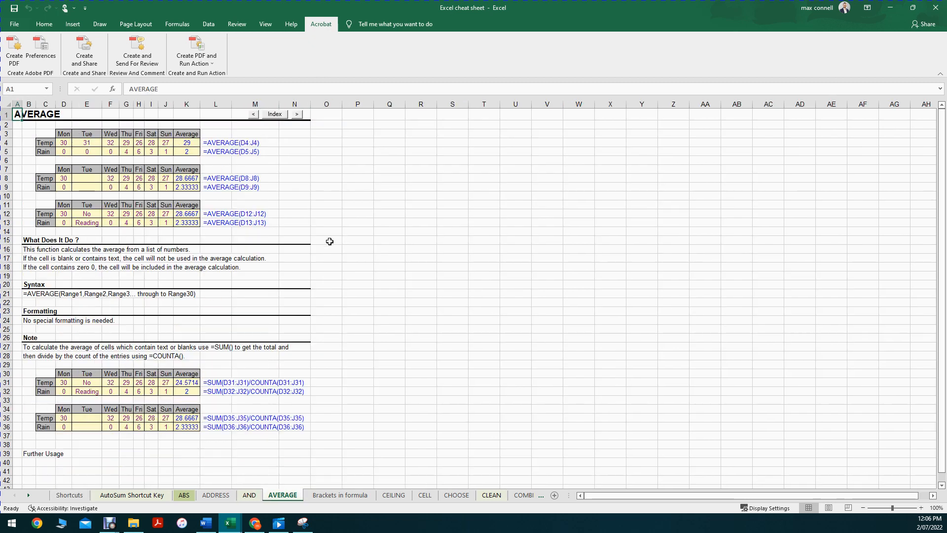
key(ctrl+Page_Down)
key(ctrl+Page_Down)
key(ctrl+Page_Down)
key(ctrl+Page_Down)
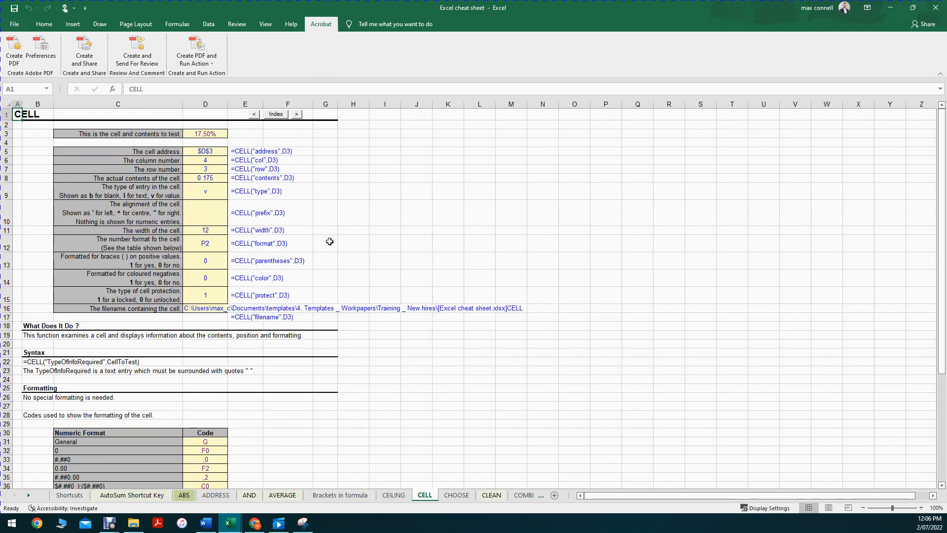
- Step back one sheet at a time from CLEAN to the Shortcuts sheet
key(ctrl+Page_Up)
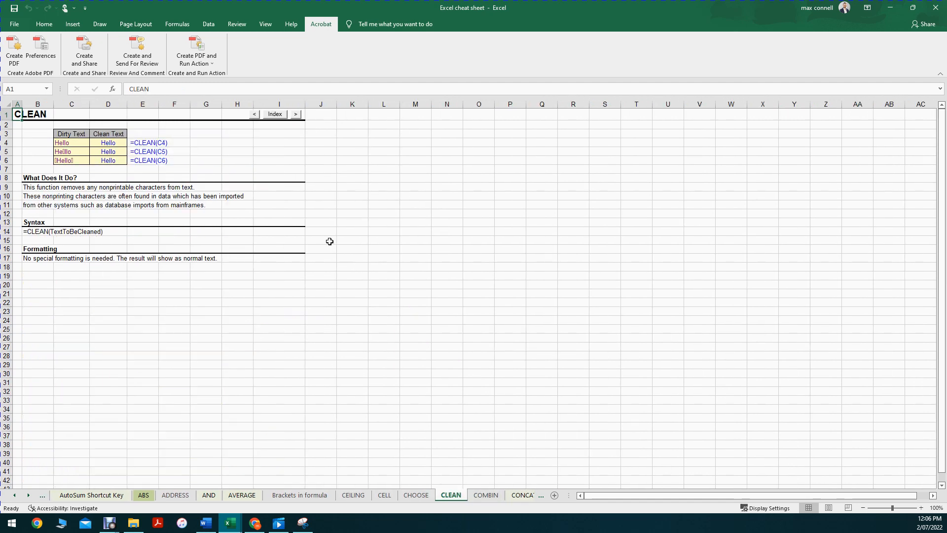
key(ctrl+Page_Up)
key(ctrl+Page_Up)
key(ctrl+Page_Up)
key(ctrl+Page_Up)
key(ctrl+Page_Up)
key(ctrl+Page_Up)
key(ctrl+Page_Up)
key(ctrl+Page_Up)
key(ctrl+Page_Up)
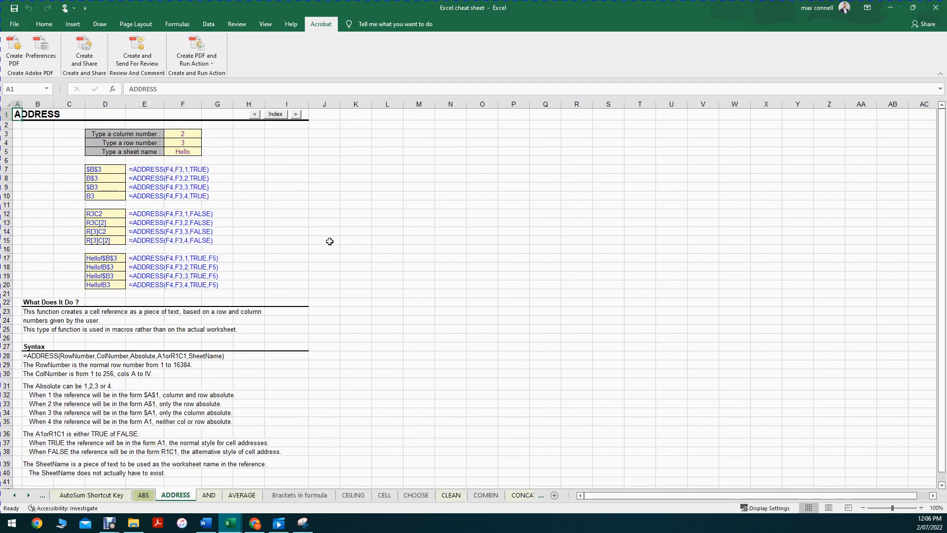
key(ctrl+Page_Up)
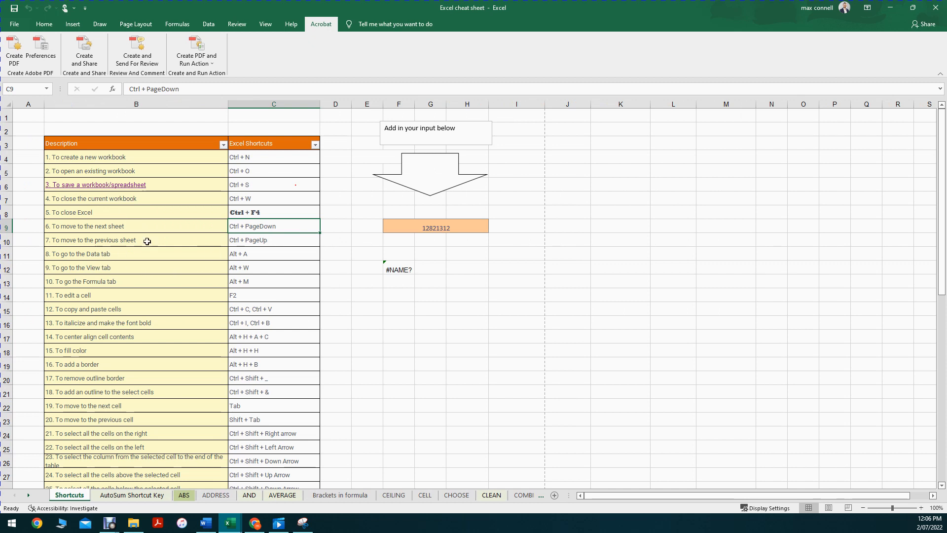
- Select the Data shortcut in C11, display the Data tools, highlight C11:C13, and select cell G14
click(249, 256)
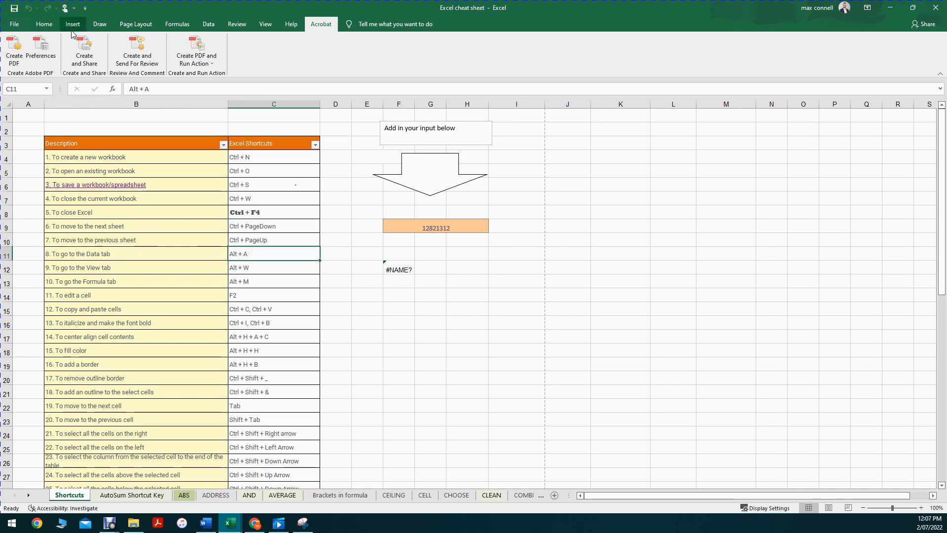
click(208, 25)
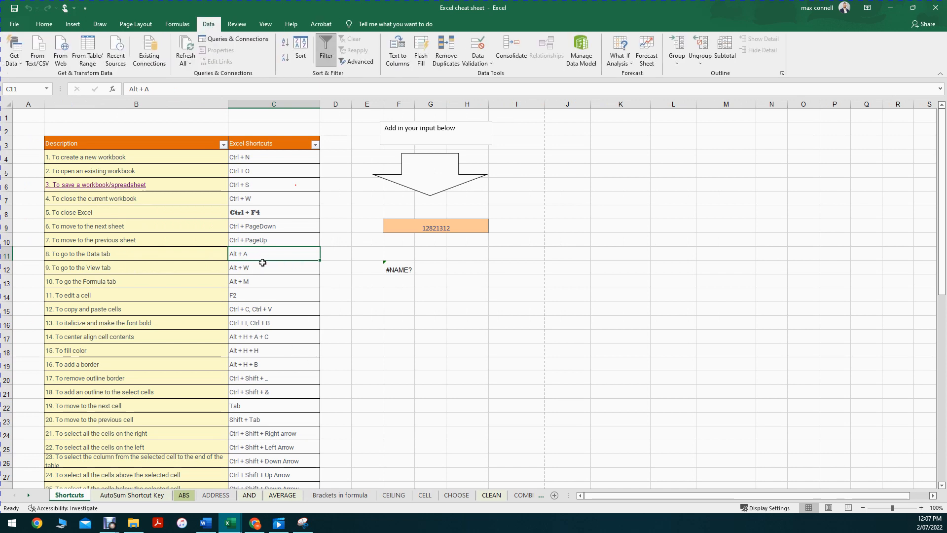
drag(263, 253, 261, 286)
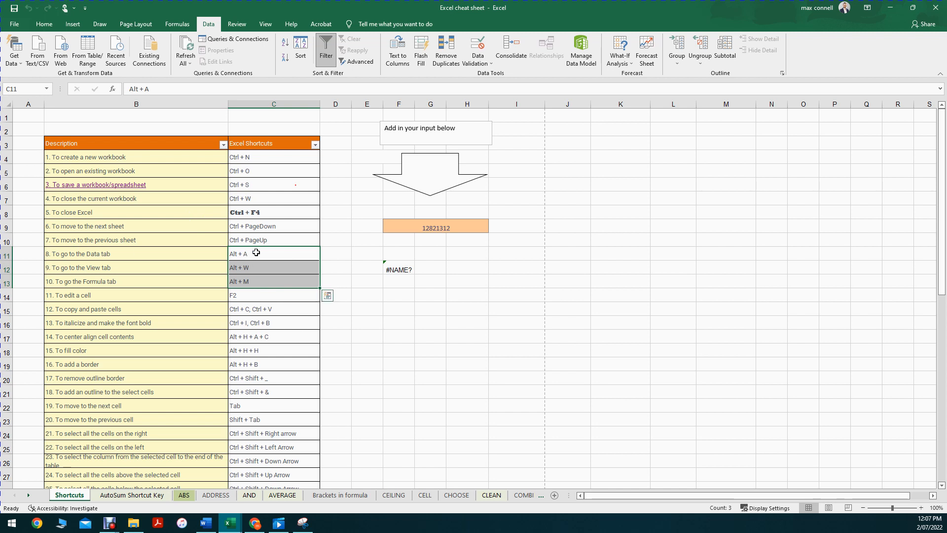
click(433, 295)
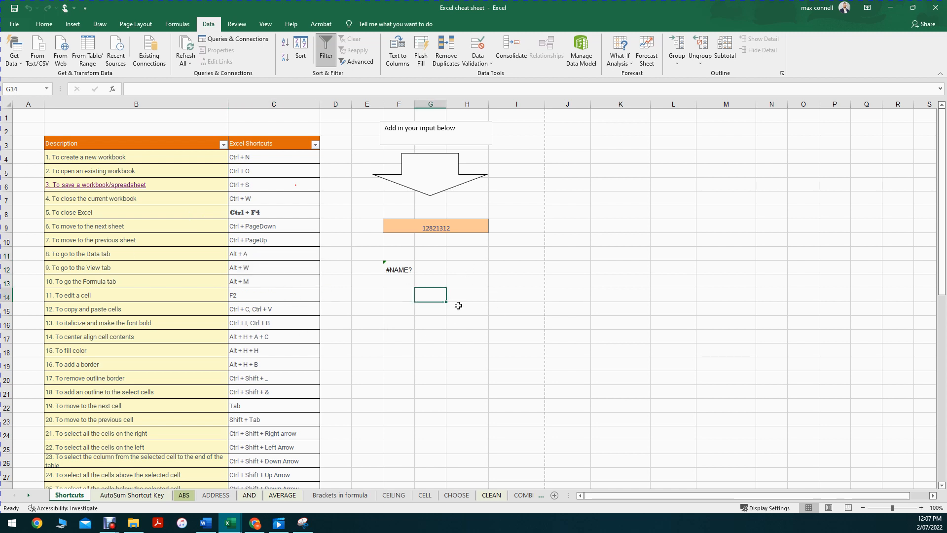
- Display the Page Layout margin presets using key tips, dismiss them unchanged, and select cell J12
key(alt)
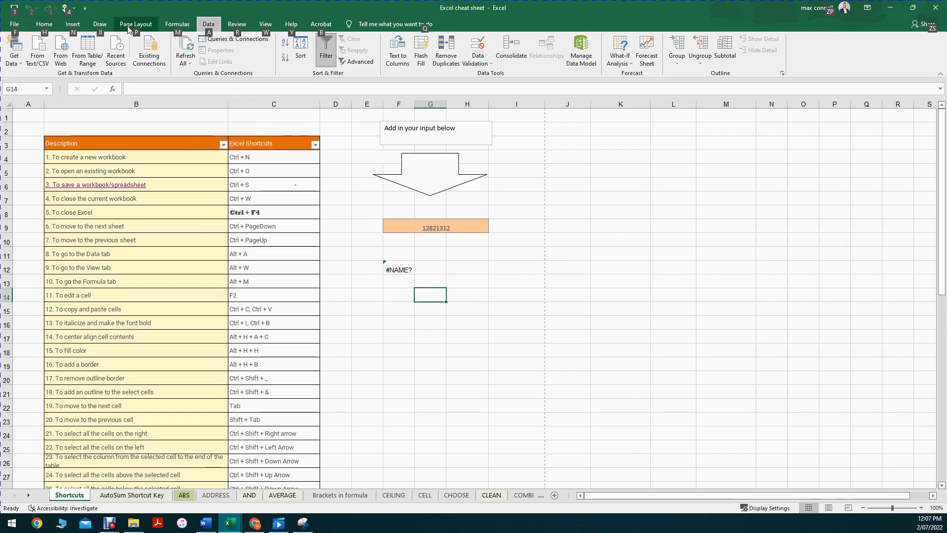
key(p)
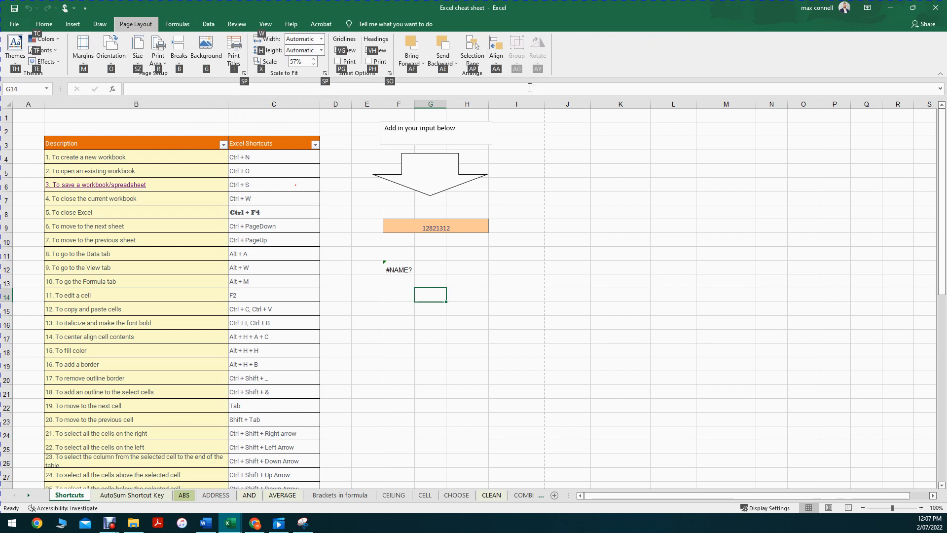
key(m)
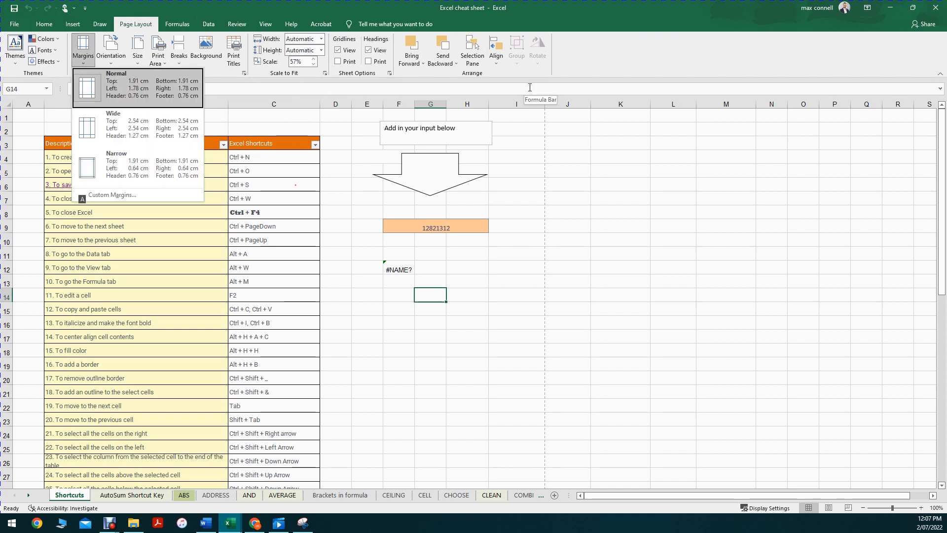
key(Down)
key(Down)
key(Up)
key(Escape)
click(673, 281)
click(586, 263)
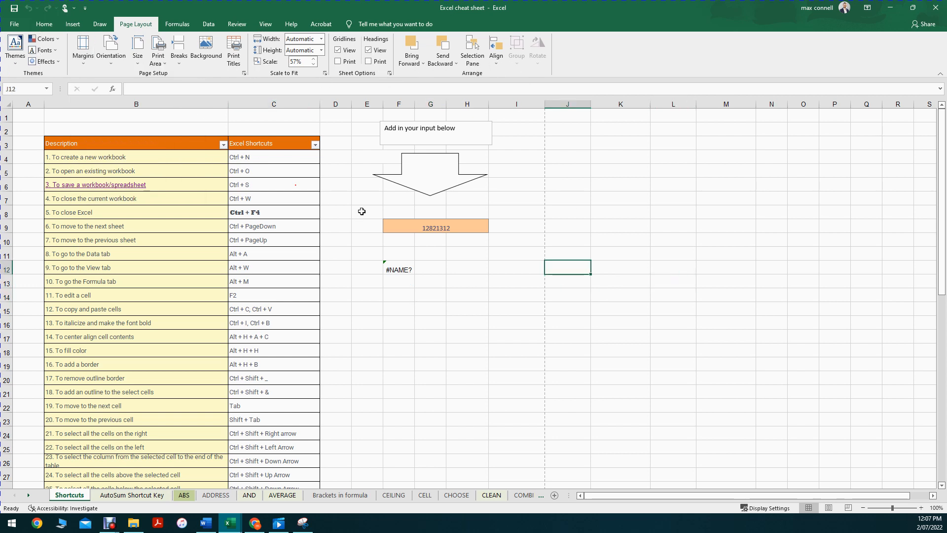
- Display the Review tools' Protect Sheet options using key tips, cancel them, and select cell F11
key(alt)
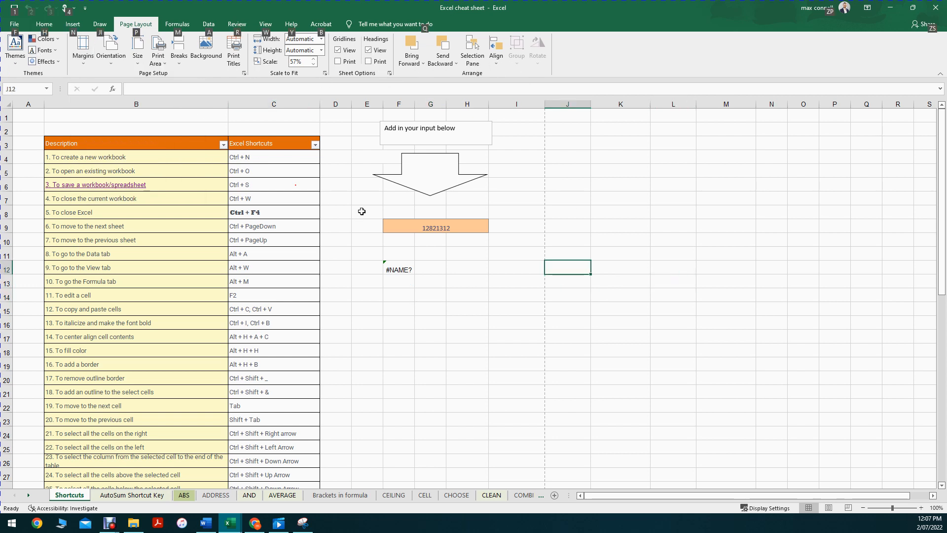
key(r)
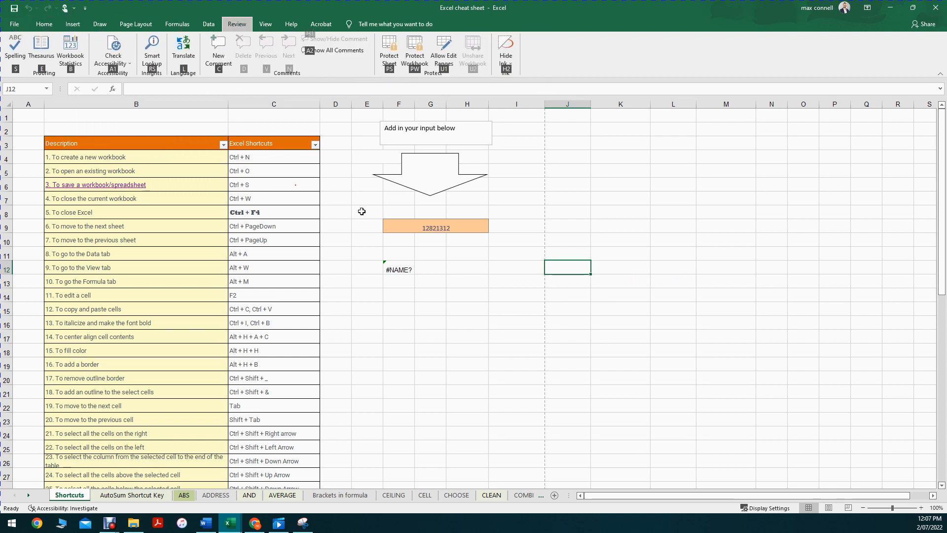
key(p)
key(s)
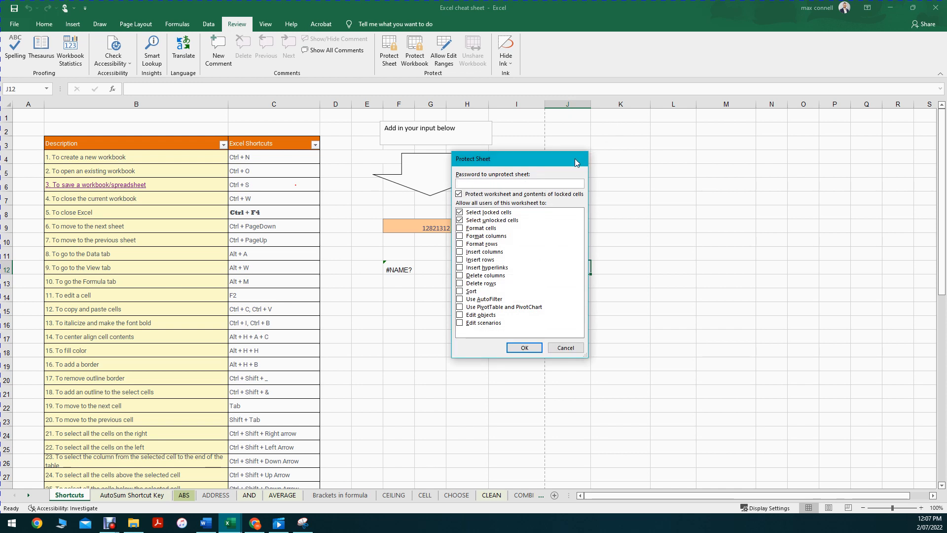
click(577, 159)
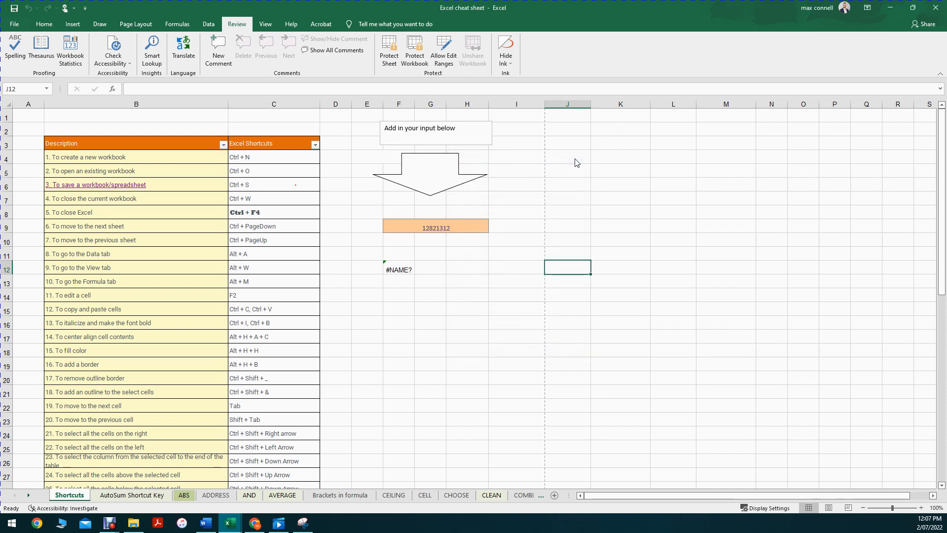
click(388, 256)
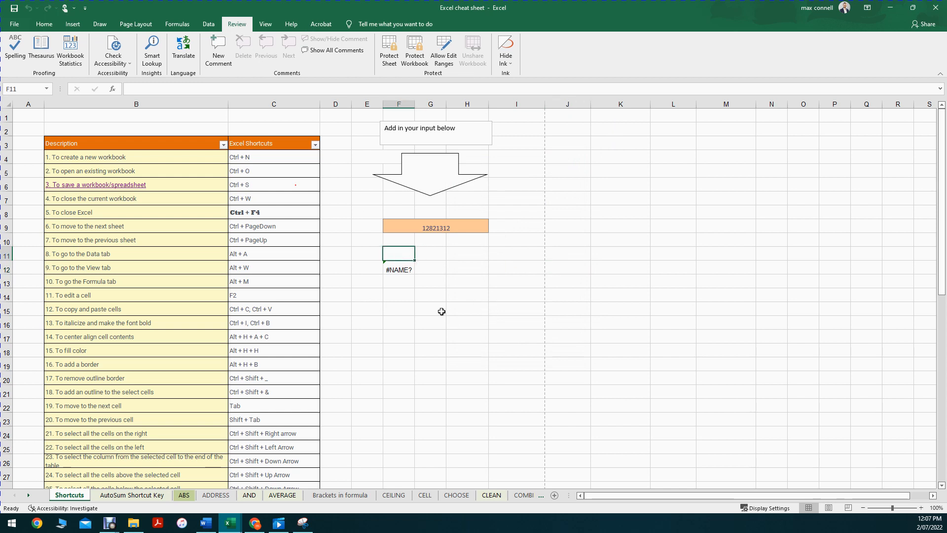
- Move the active cell one cell at a time around the area beside the shortcuts table, ending at D13
scroll(320, 281, down, 2)
scroll(296, 296, up, 2)
key(Down)
key(Down)
key(Up)
key(Up)
key(Right)
key(Right)
key(Down)
key(Left)
key(Left)
key(Left)
key(Down)
key(Down)
key(Down)
key(Left)
key(Left)
key(Right)
key(Right)
key(Right)
key(Right)
key(Up)
key(Up)
key(Up)
key(Right)
key(Up)
key(Left)
key(Up)
key(Up)
key(Left)
key(Down)
key(Down)
key(Down)
key(Right)
key(Down)
key(Down)
key(Down)
key(Down)
key(Right)
key(Right)
key(Up)
key(Up)
key(Left)
key(Left)
key(Left)
key(Up)
key(Up)
key(Down)
key(Down)
key(Up)
key(Left)
key(Right)
key(Up)
key(Left)
key(Down)
key(Right)
key(Left)
key(Left)
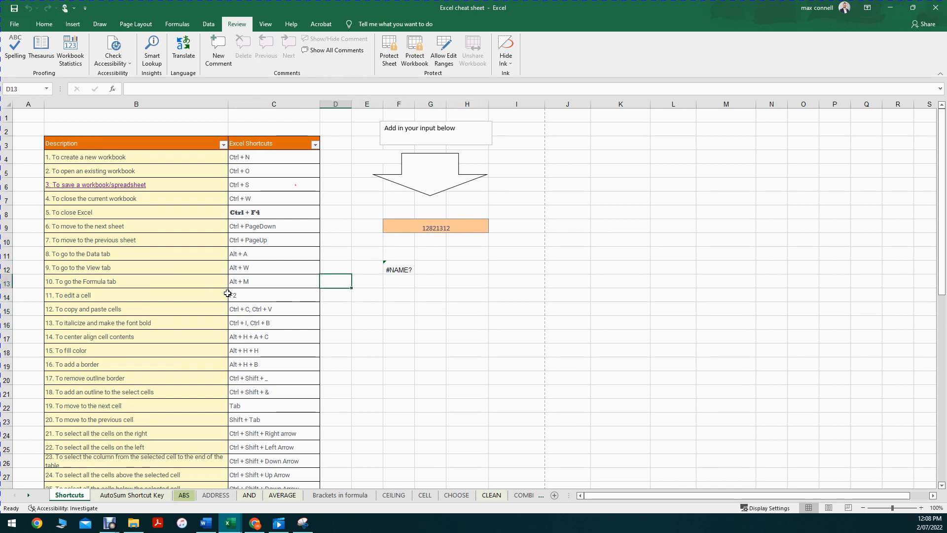
- Move within the Excel Shortcuts column and jump to its last entry in cell C54
key(Down)
key(Up)
key(Down)
key(Up)
key(Down)
key(Down)
key(Down)
key(Down)
key(Up)
key(Up)
key(ctrl+Down)
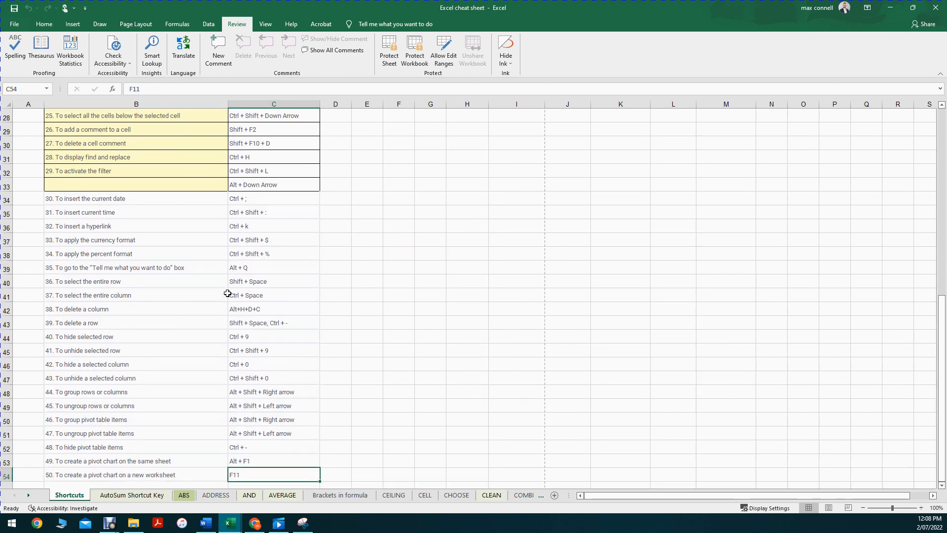
- Jump between the first and last entries of the Description column, ending on the Excel Shortcuts header in C3
key(ctrl+Up)
key(Left)
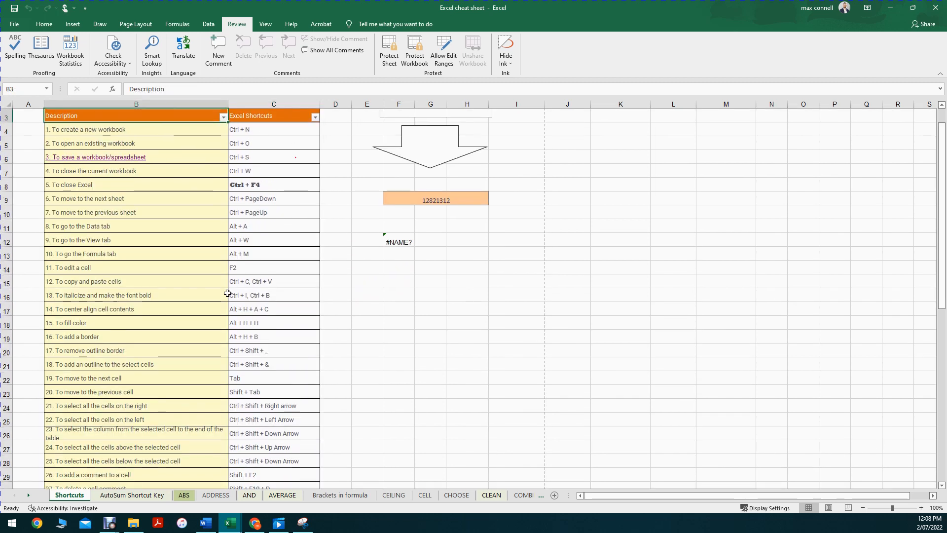
key(ctrl+Down)
key(ctrl+Up)
key(Right)
key(Left)
key(Right)
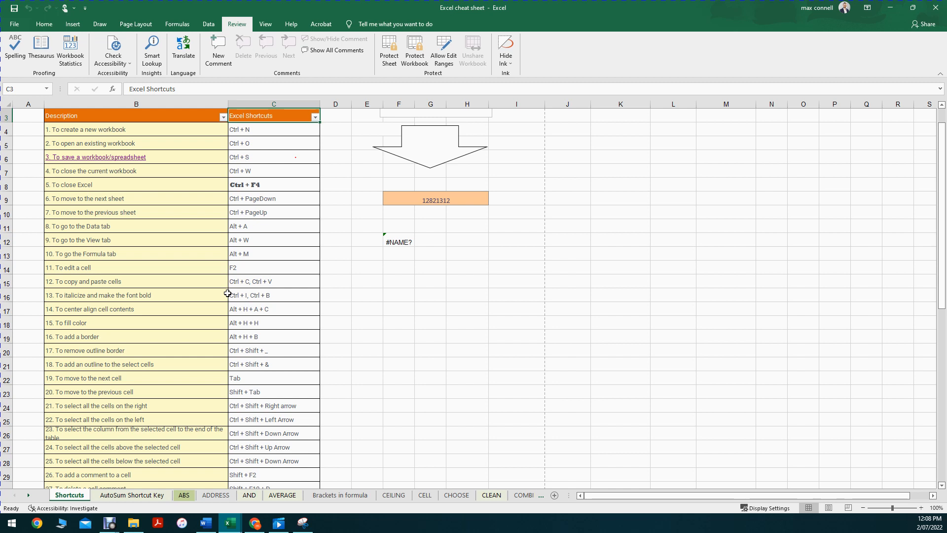
- Clear the contents of the Excel Shortcuts column from C3 to C54 and undo the clearing
key(ctrl+shift+Down)
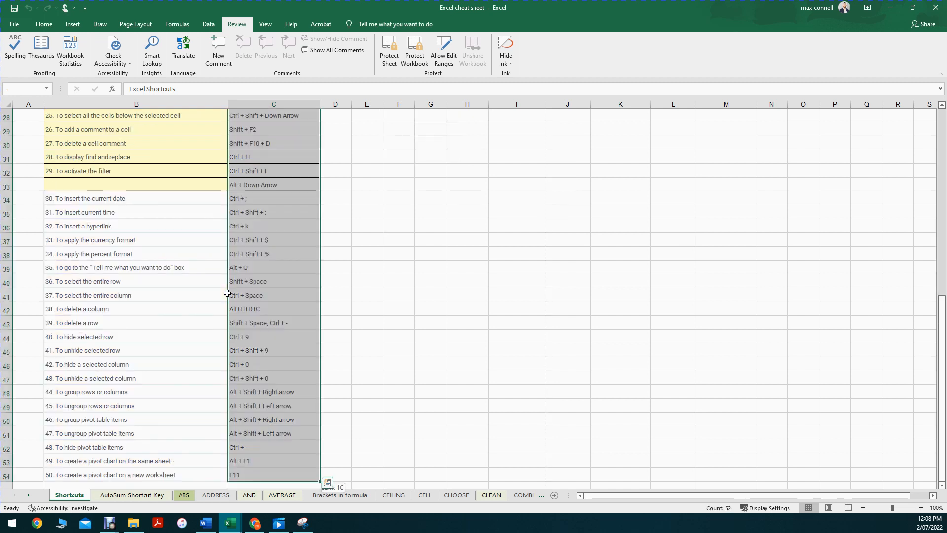
key(ctrl+shift+Up)
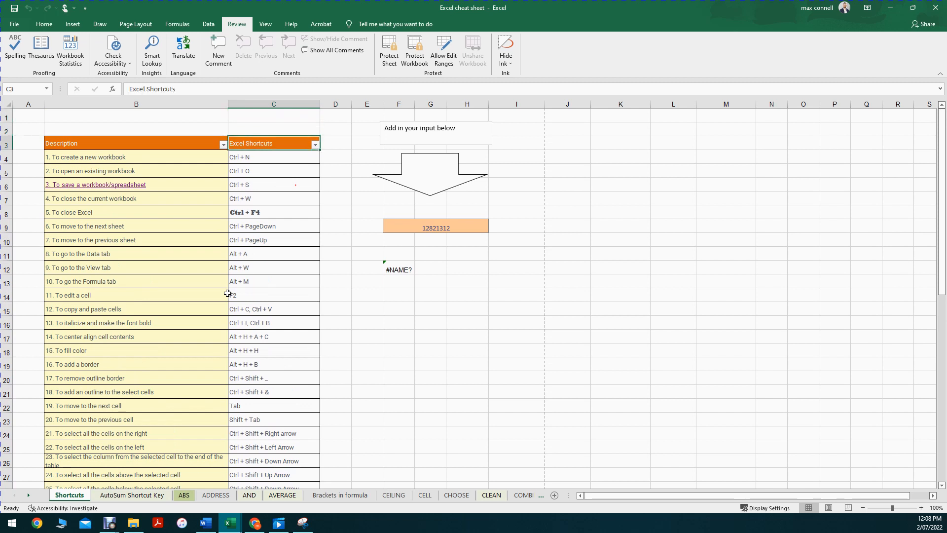
key(ctrl+shift+Down)
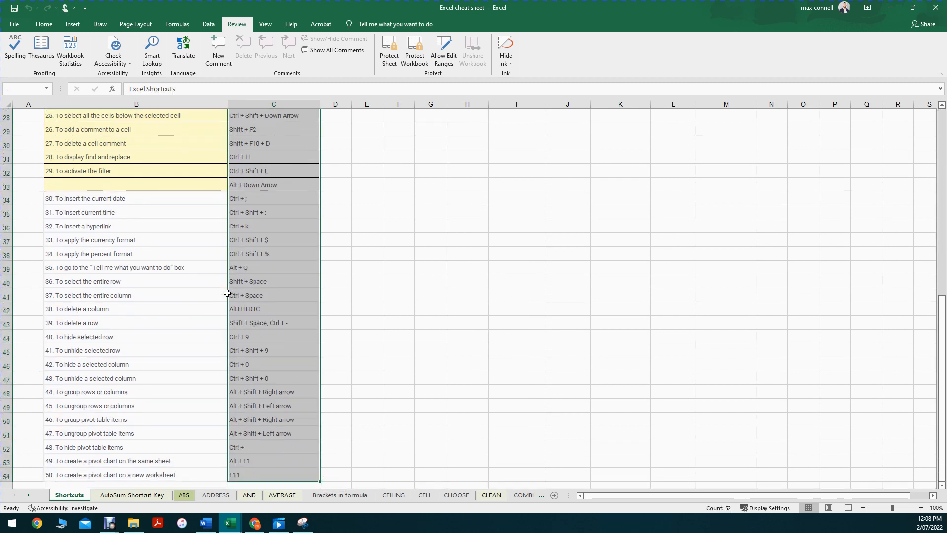
key(BackSpace)
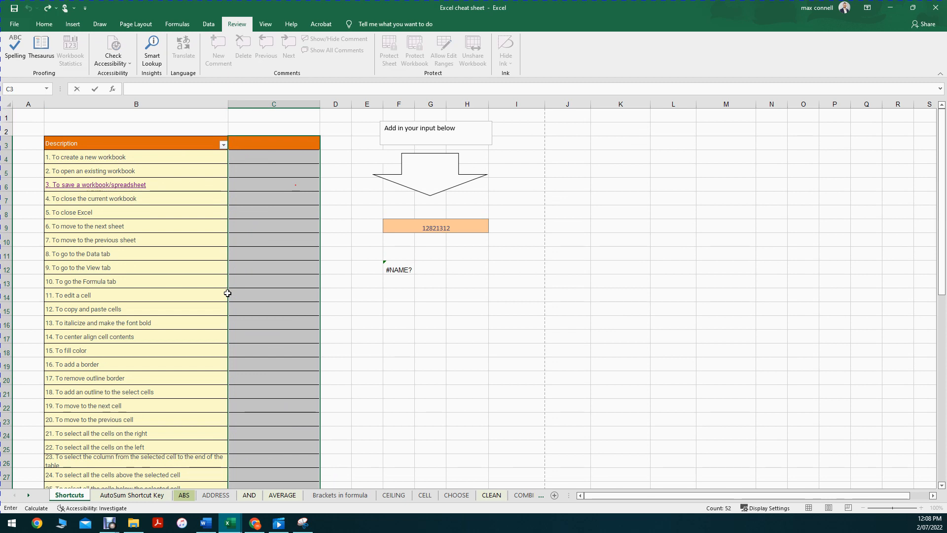
key(ctrl+Return)
key(ctrl+z)
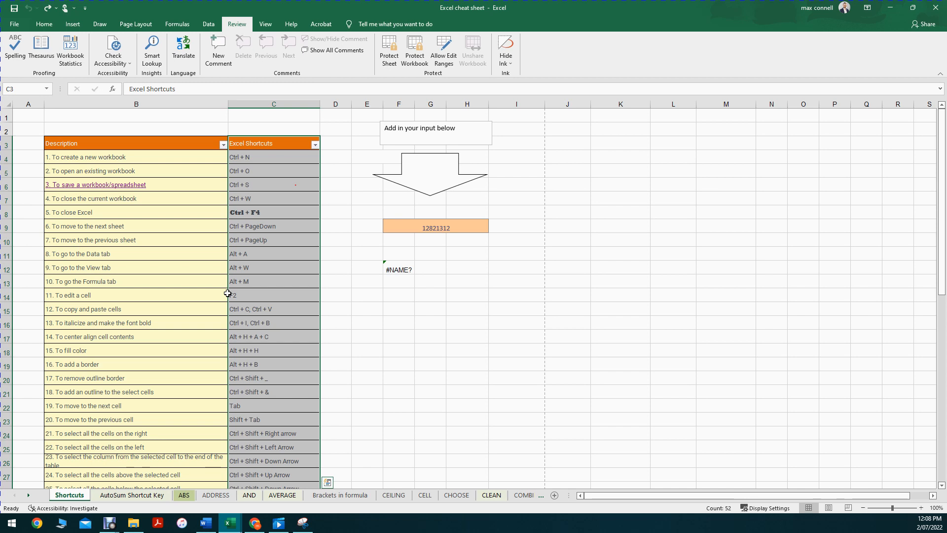
- Select the Excel Shortcuts column from C3 to its last entry again and return to the header cell C3
key(Down)
key(Down)
key(Down)
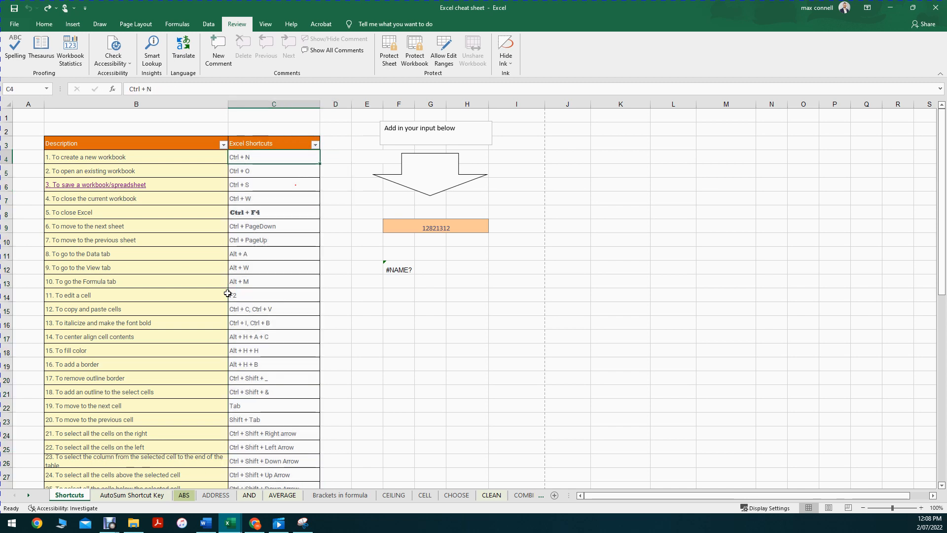
key(Up)
key(Up)
key(Up)
key(ctrl+shift+Down)
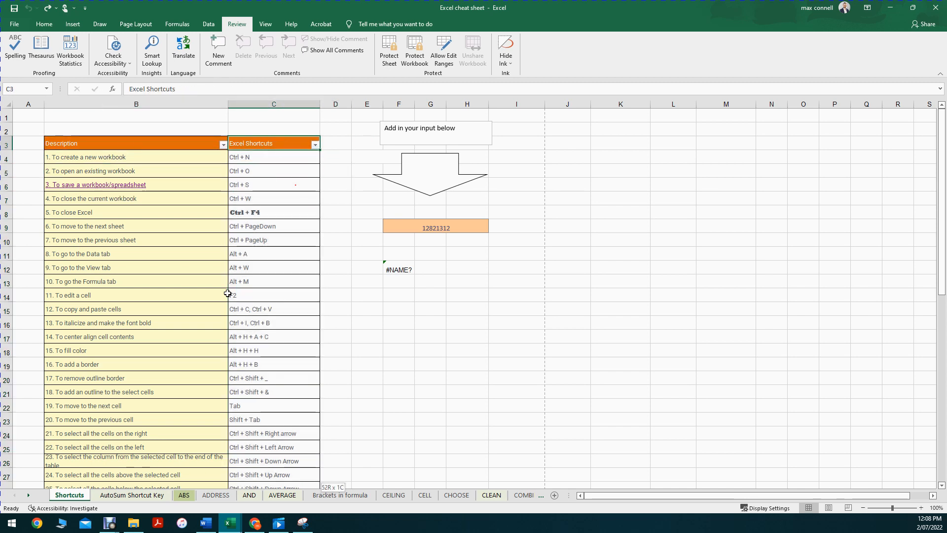
key(ctrl+Up)
key(Down)
key(Down)
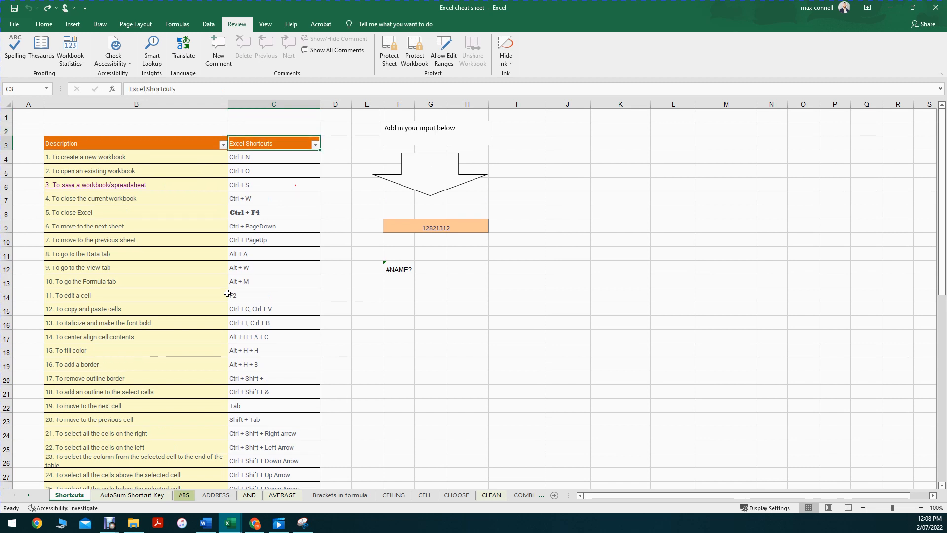
- Extend the selection from the Excel Shortcuts header in C3 down the column one cell at a time
key(shift+Down)
key(shift+Down)
key(shift+Down)
key(shift+Down)
key(shift+Down)
key(shift+Down)
key(shift+Down)
key(shift+Down)
key(shift+Down)
key(shift+Down)
key(shift+Down)
key(shift+Down)
key(shift+Down)
key(shift+Down)
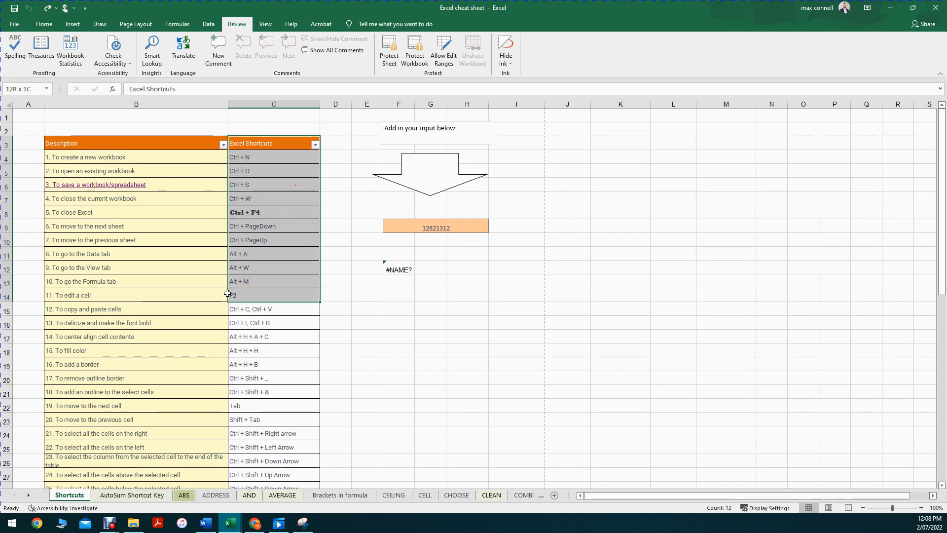
- Grow and shrink the selection from C3 across neighbouring columns and rows, finishing with C3:C18 selected
key(shift+Up)
key(shift+Left)
key(shift+Left)
key(shift+Right)
key(shift+Up)
key(shift+Up)
key(shift+Up)
key(shift+Up)
key(shift+Up)
key(shift+Up)
key(shift+Up)
key(shift+Up)
key(shift+Right)
key(shift+Left)
key(shift+Down)
key(shift+Down)
key(shift+Down)
key(shift+Right)
key(shift+Down)
key(shift+Down)
key(shift+Down)
key(shift+Down)
key(shift+Down)
key(shift+Up)
key(shift+Up)
key(shift+Down)
key(shift+Down)
key(shift+Down)
key(shift+Down)
key(shift+Down)
key(shift+Down)
key(shift+Down)
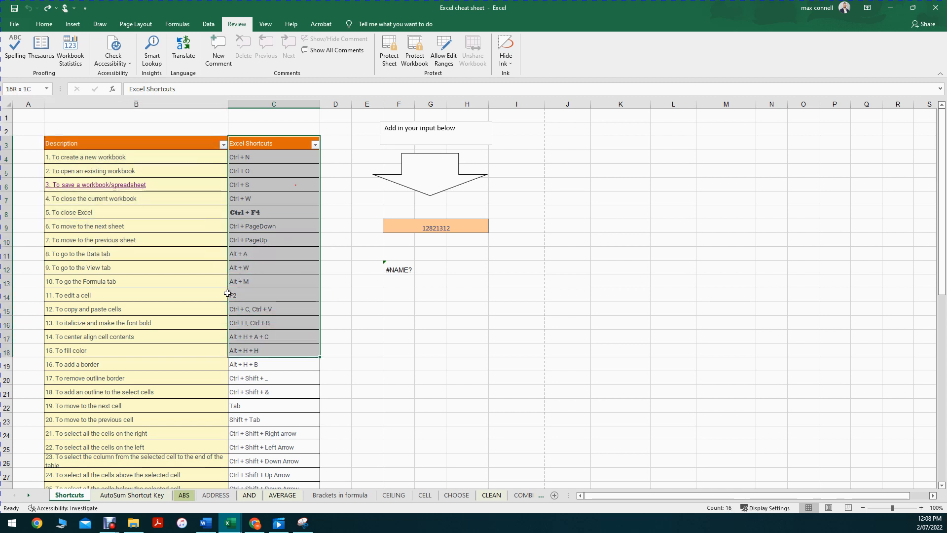
key(shift+Down)
key(shift+Up)
- Drop the range selection and move cell by cell to the Description header in B3
key(Up)
key(Up)
key(Left)
key(Down)
key(Down)
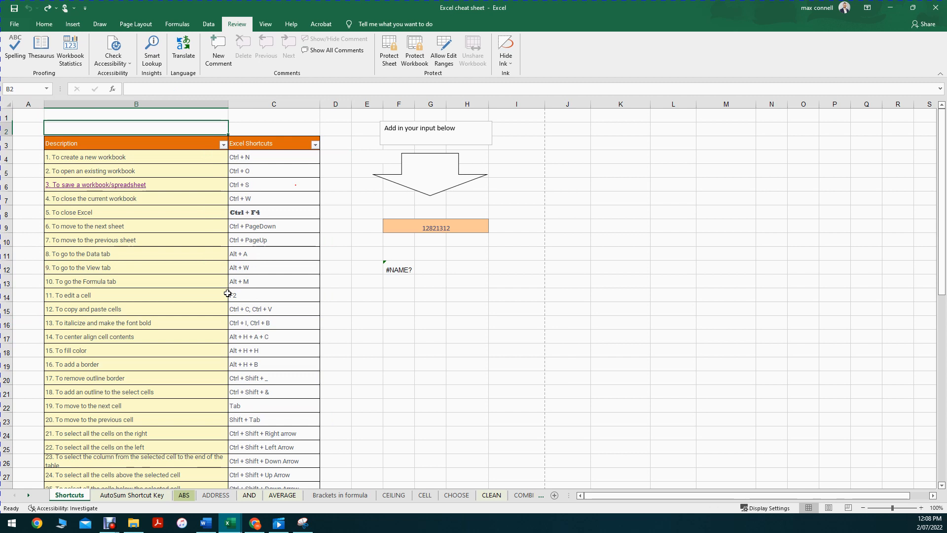
- Jump along row 3 to the last column, XFD, and down to the sheet's last cell, XFD1048576
key(ctrl+Right)
key(ctrl+Right)
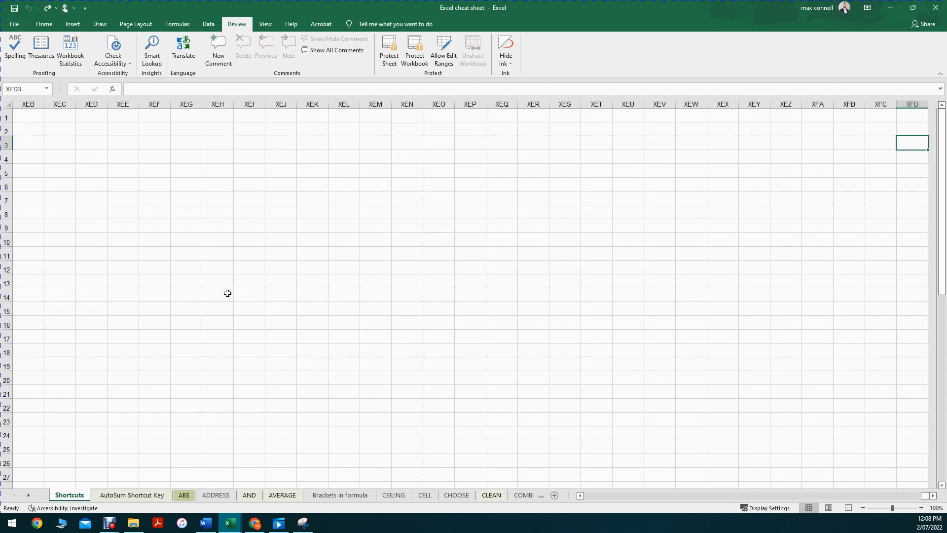
key(ctrl+Down)
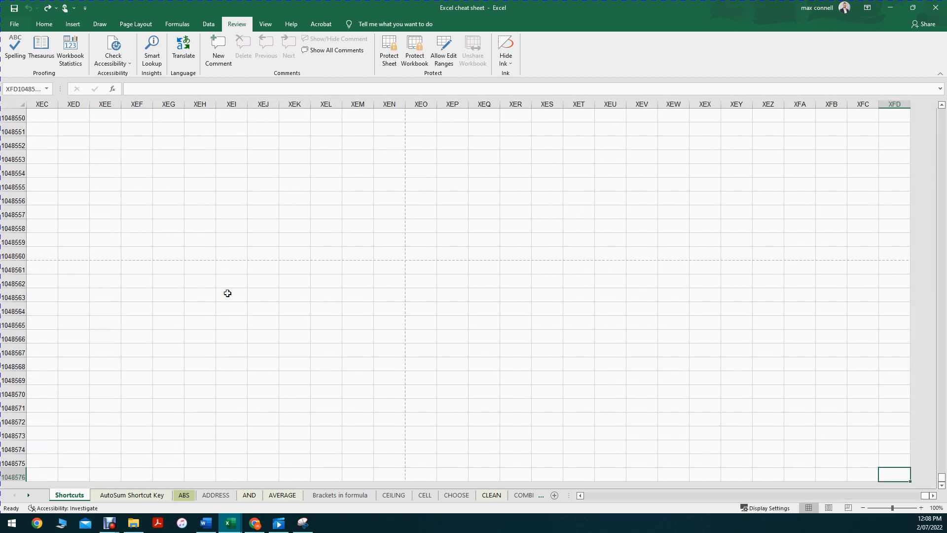
key(ctrl+Left)
key(ctrl+Right)
- Select the entire Shortcuts sheet, and drop the selection to end on the last cell in column XFD
key(ctrl+a)
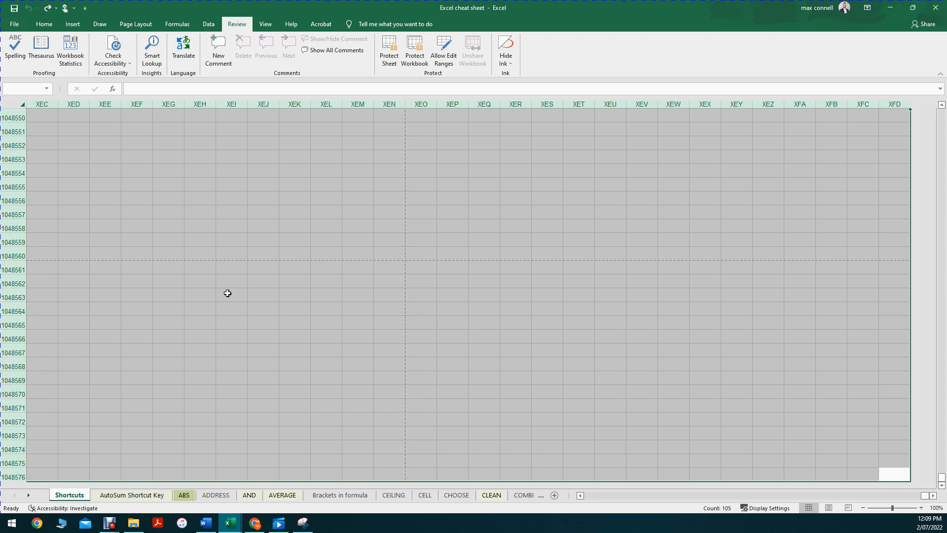
key(Left)
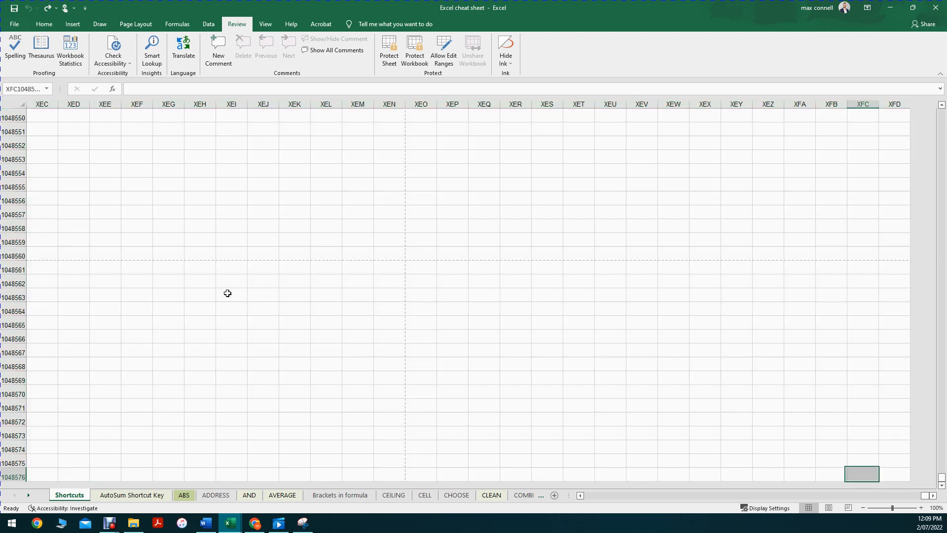
key(Right)
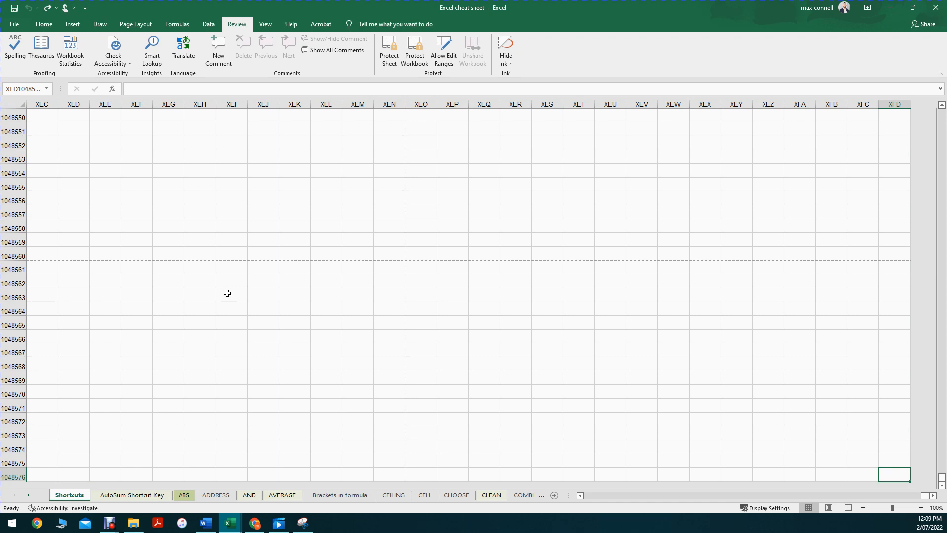
- Return to cell A1, look over the shortcut list down to entry 50, and select the empty cell J9
key(ctrl+Home)
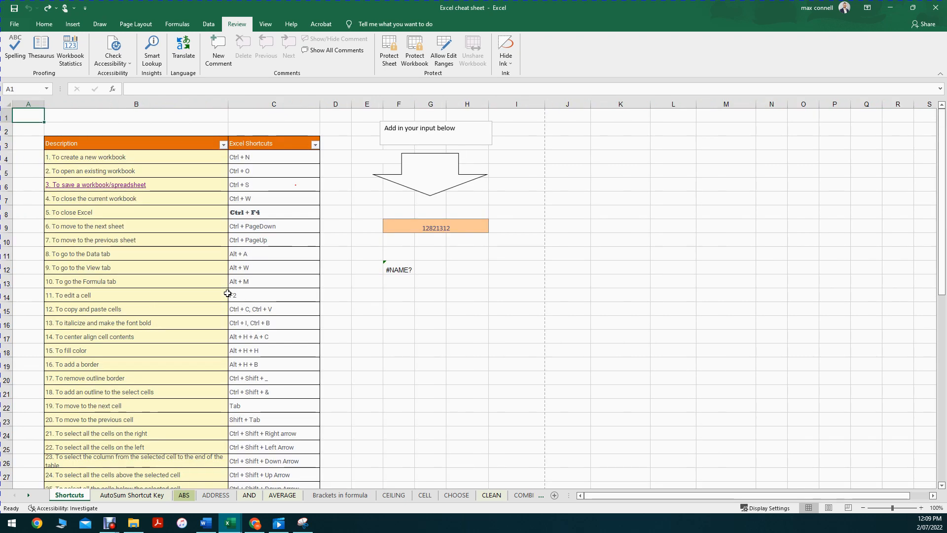
scroll(227, 295, down, 16)
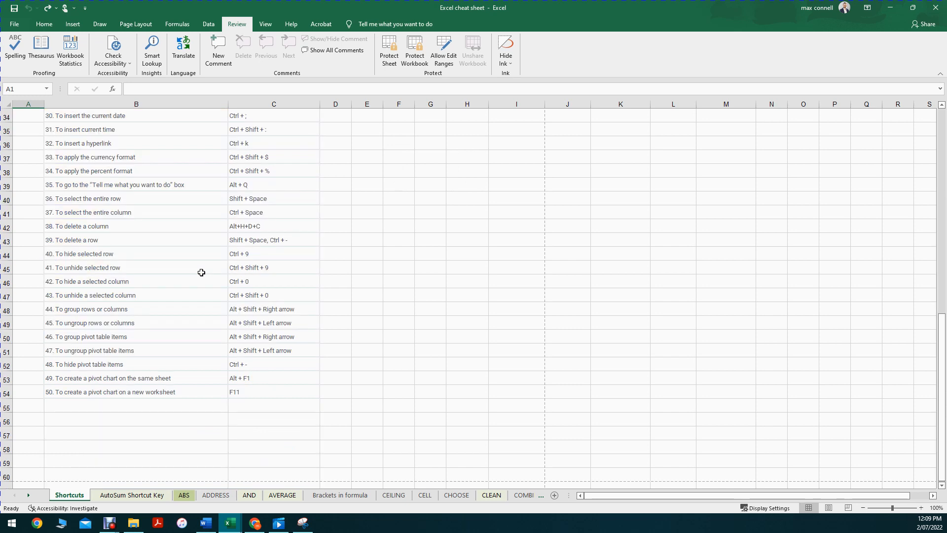
scroll(214, 276, up, 16)
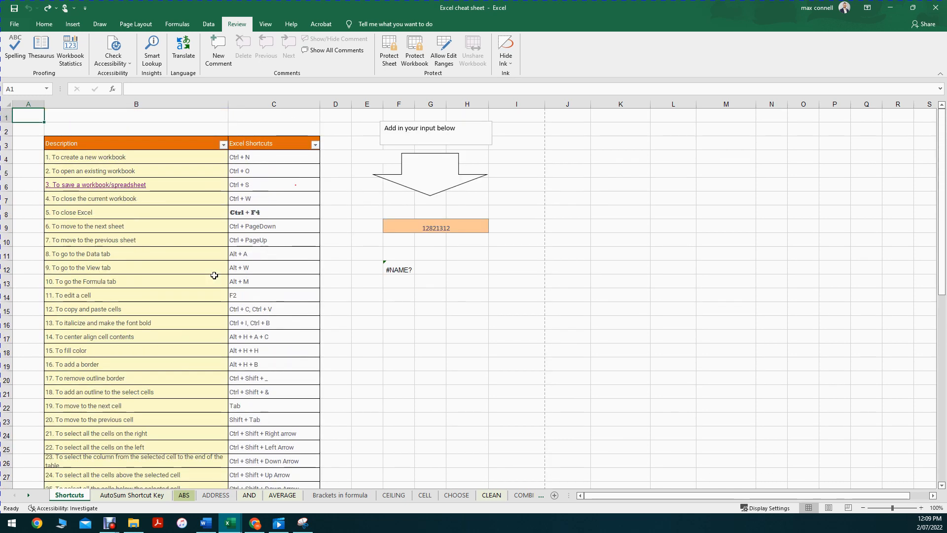
click(573, 220)
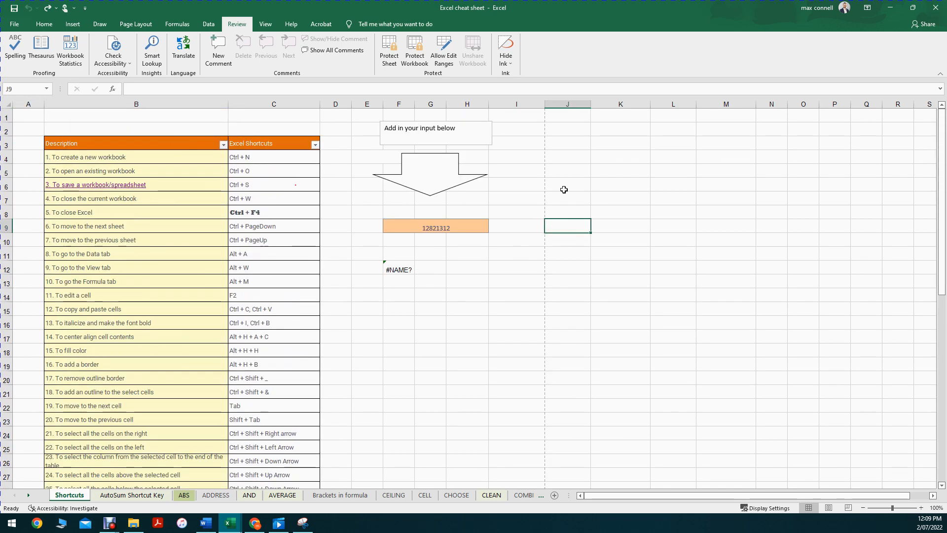